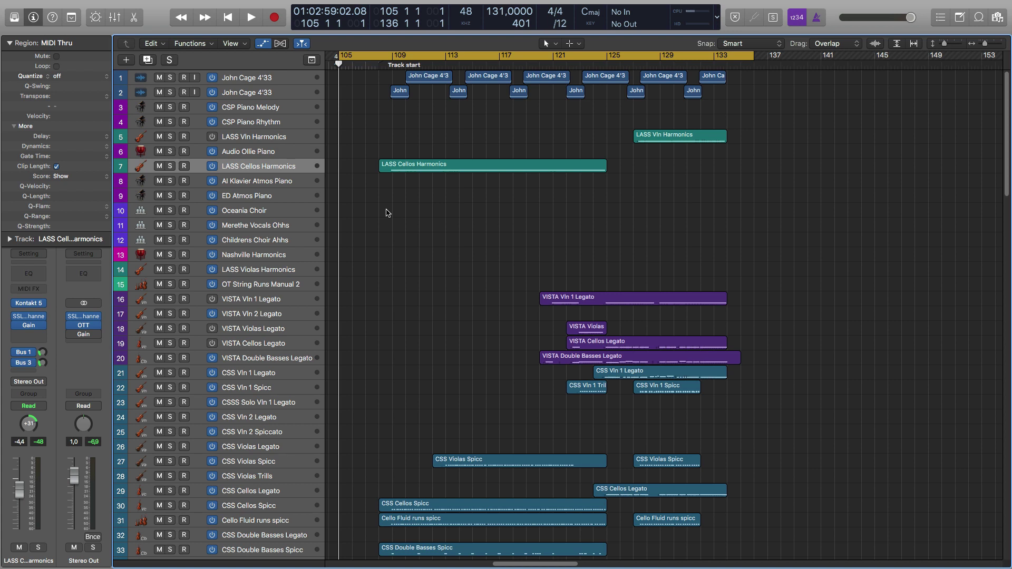
Look through the arrangement's tracks from the audio and piano parts down through strings, woodwinds, brass and percussion.
scroll(385, 229, down, 15)
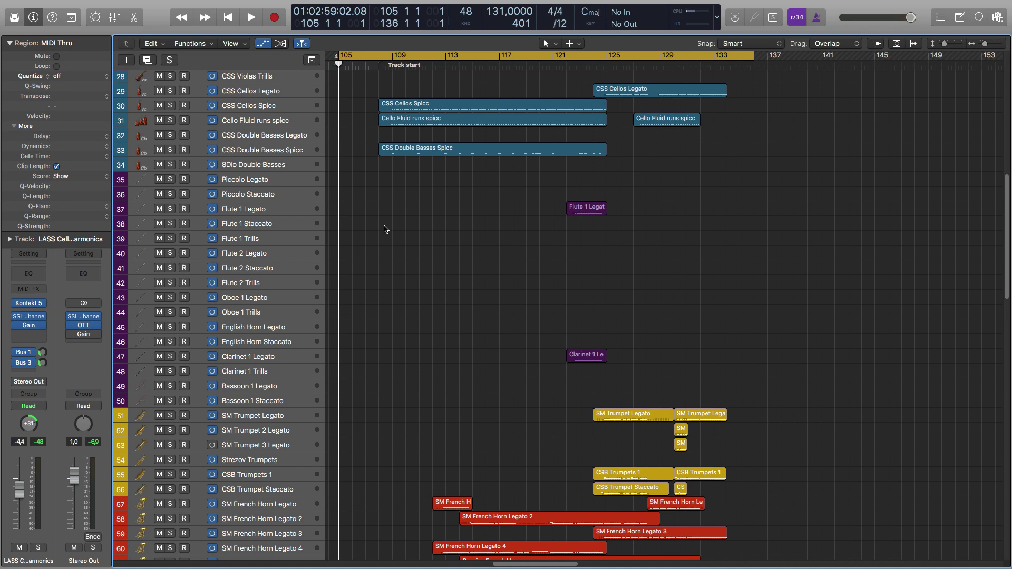
scroll(386, 229, down, 5)
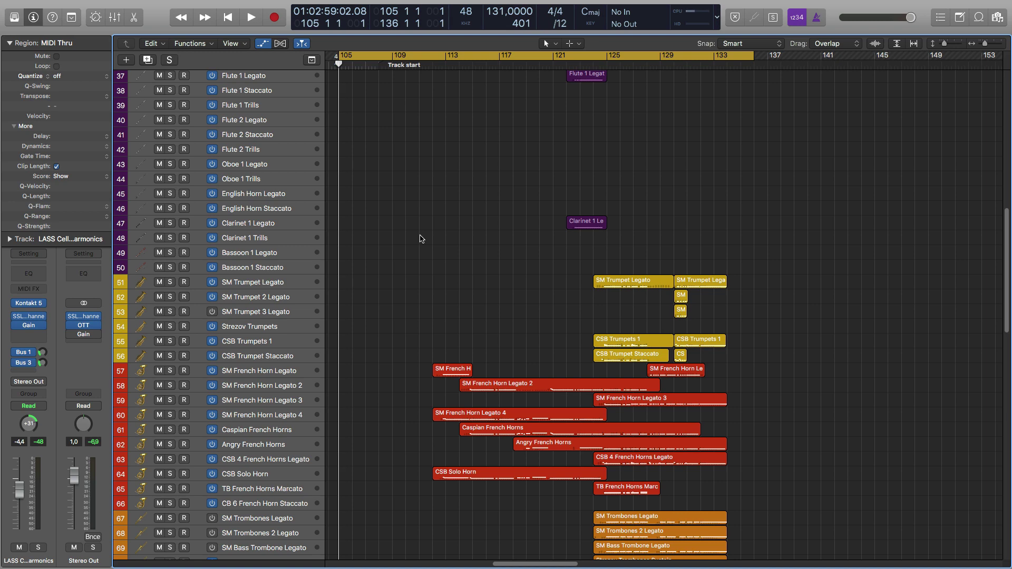
scroll(420, 238, down, 3)
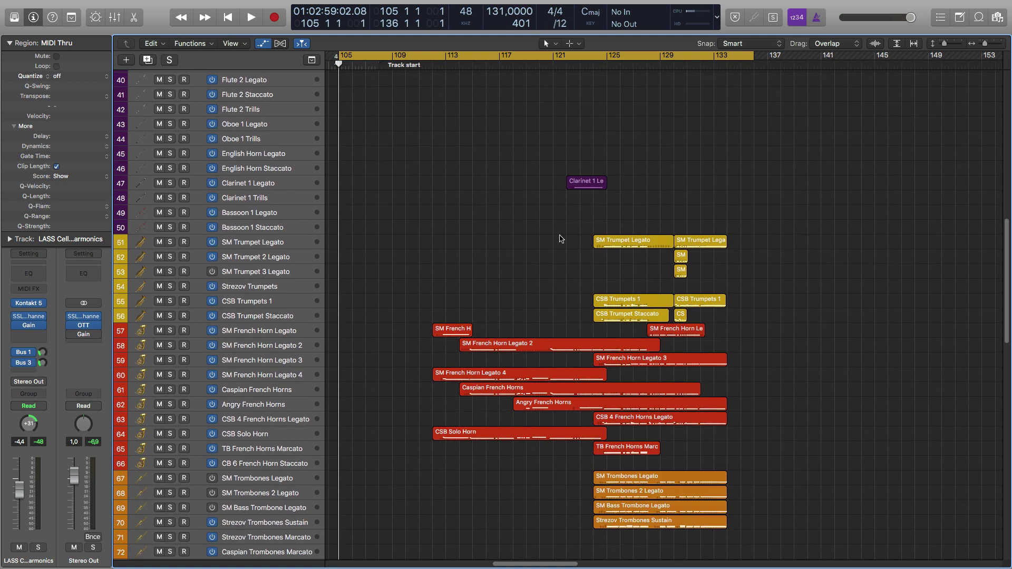
drag(607, 218, 740, 277)
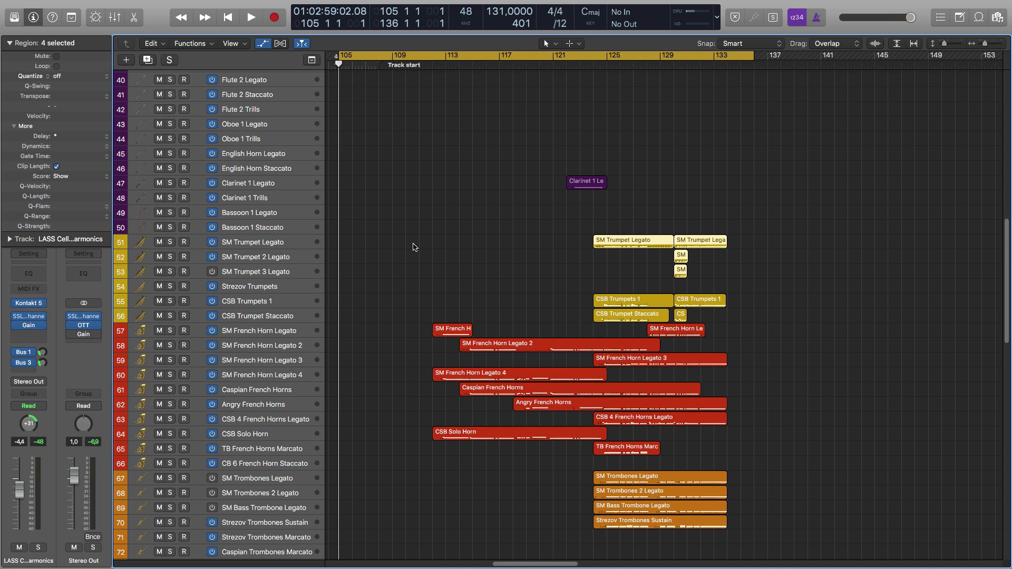
scroll(396, 238, up, 3)
click(396, 238)
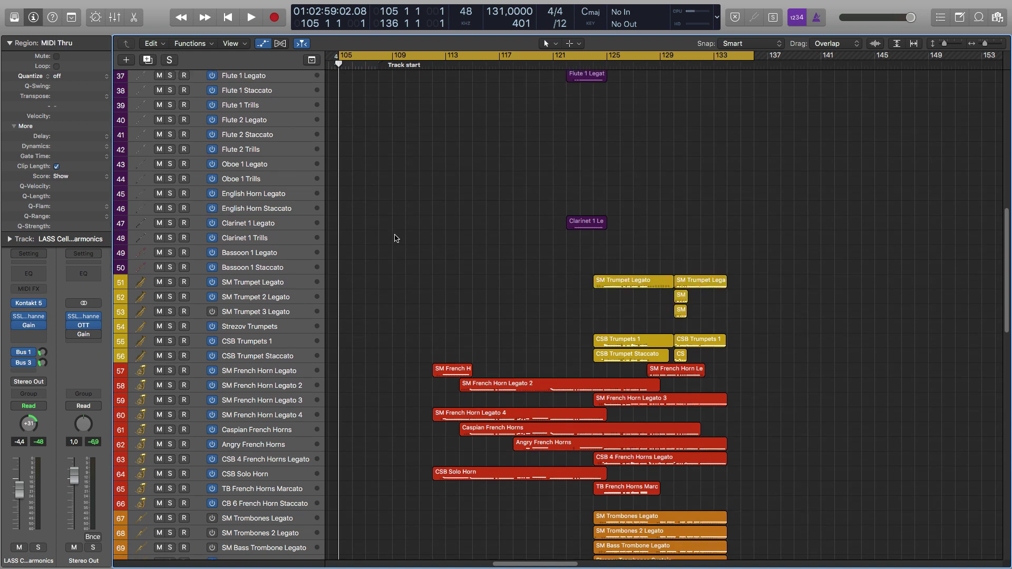
scroll(396, 238, up, 10)
scroll(396, 238, up, 1)
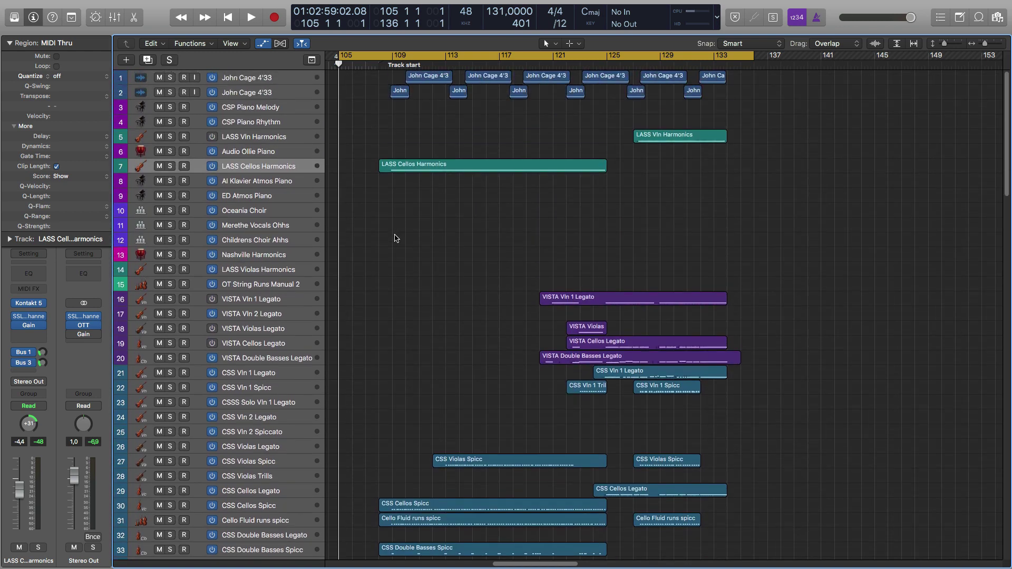
scroll(393, 238, down, 5)
scroll(382, 244, down, 15)
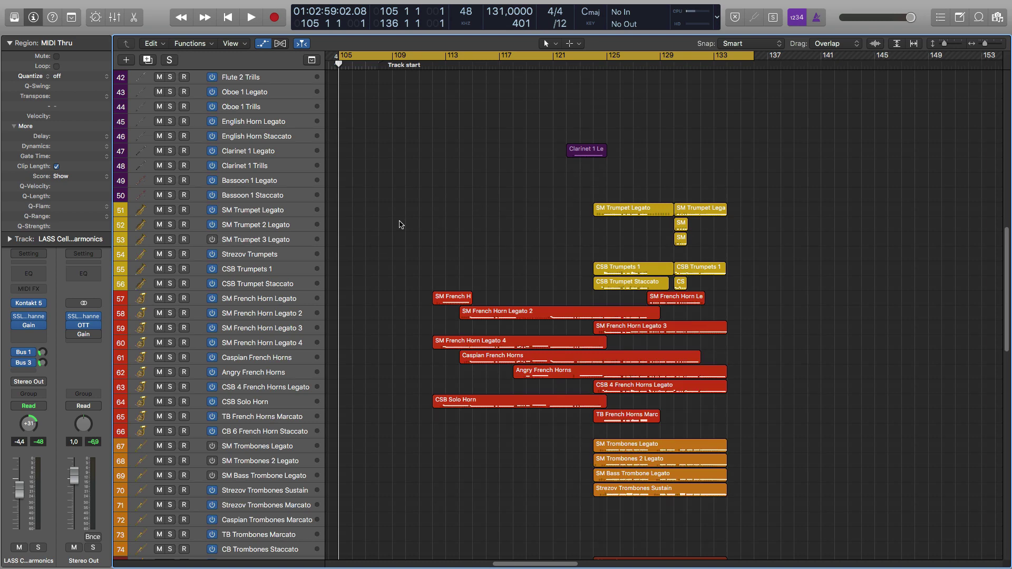
scroll(401, 224, down, 3)
scroll(406, 215, up, 16)
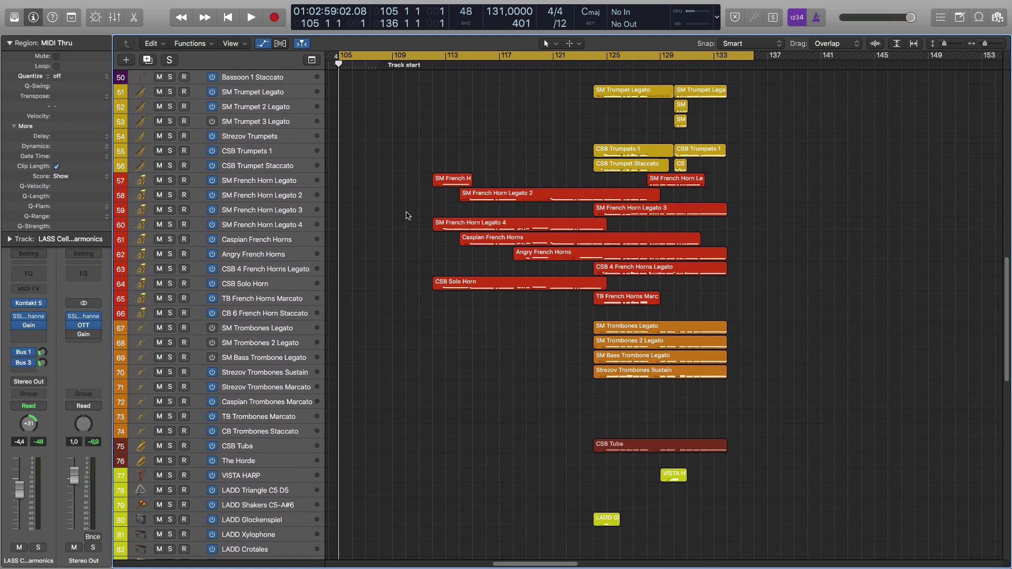
scroll(405, 215, up, 6)
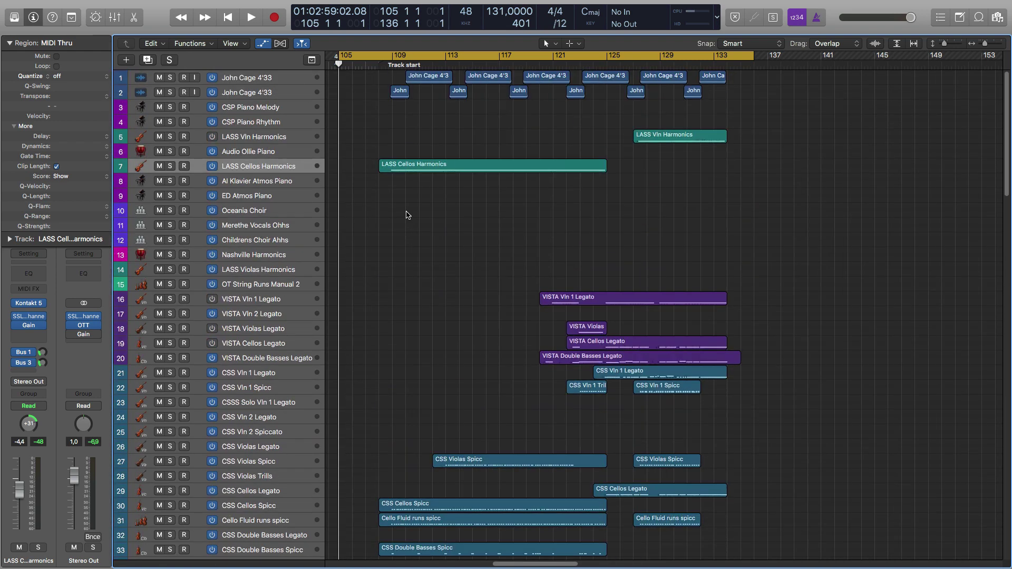
Lower the Stereo Out level slightly and play the cue from bar 105, following the string and horn tracks.
drag(75, 476, 74, 483)
key(space)
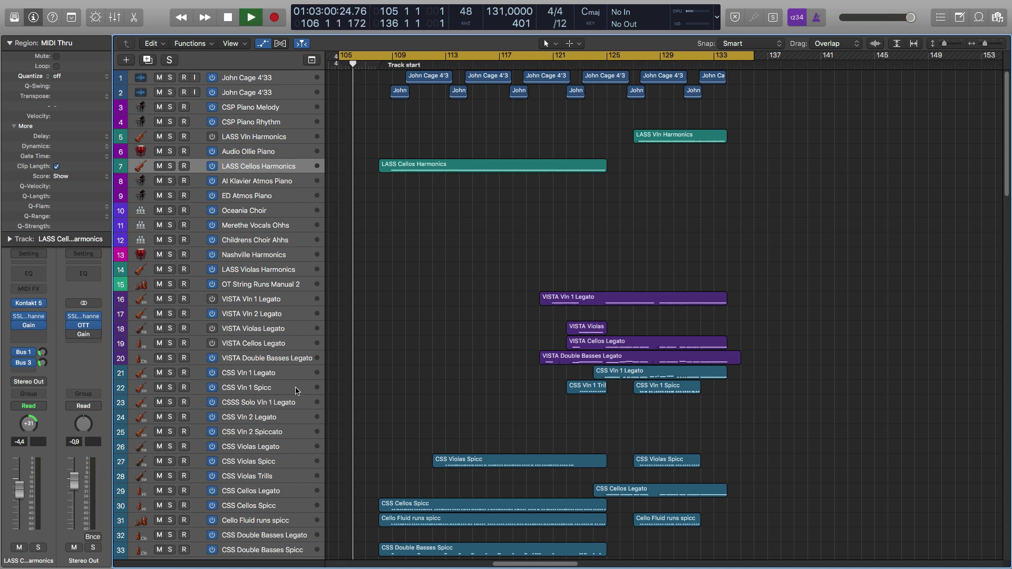
scroll(295, 391, down, 15)
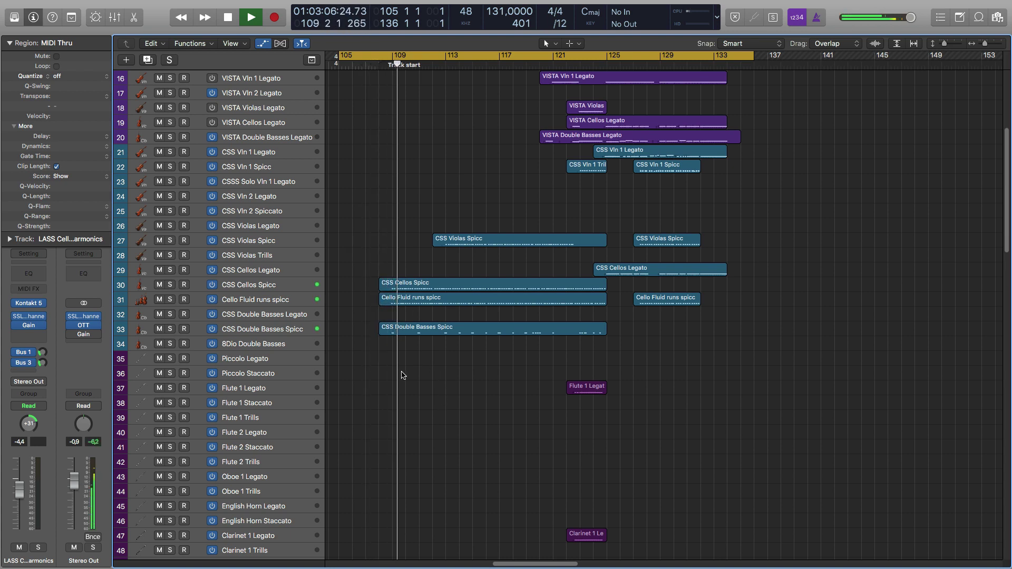
scroll(402, 375, down, 4)
key(super+Right)
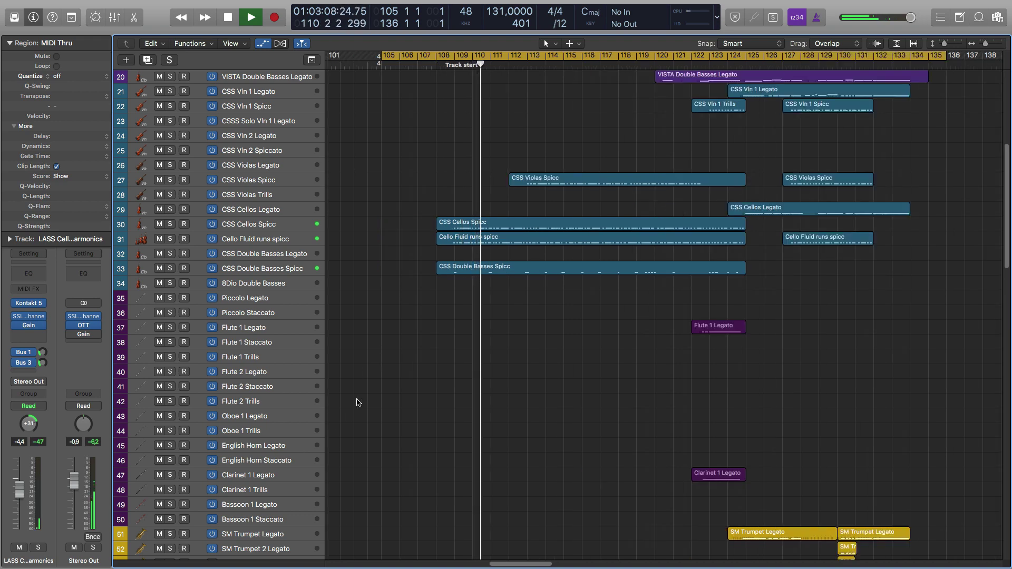
scroll(415, 378, down, 10)
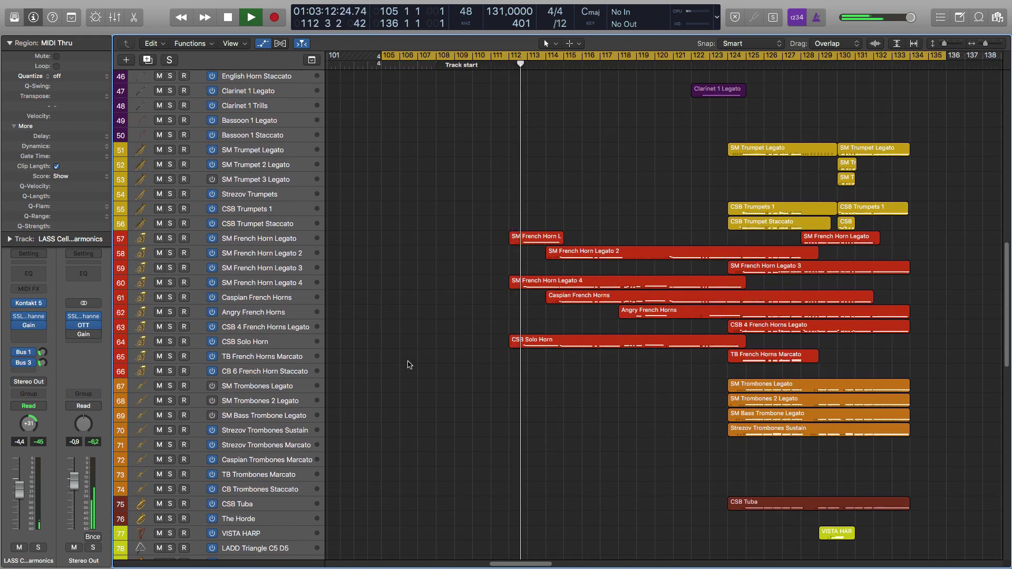
scroll(416, 342, right, 5)
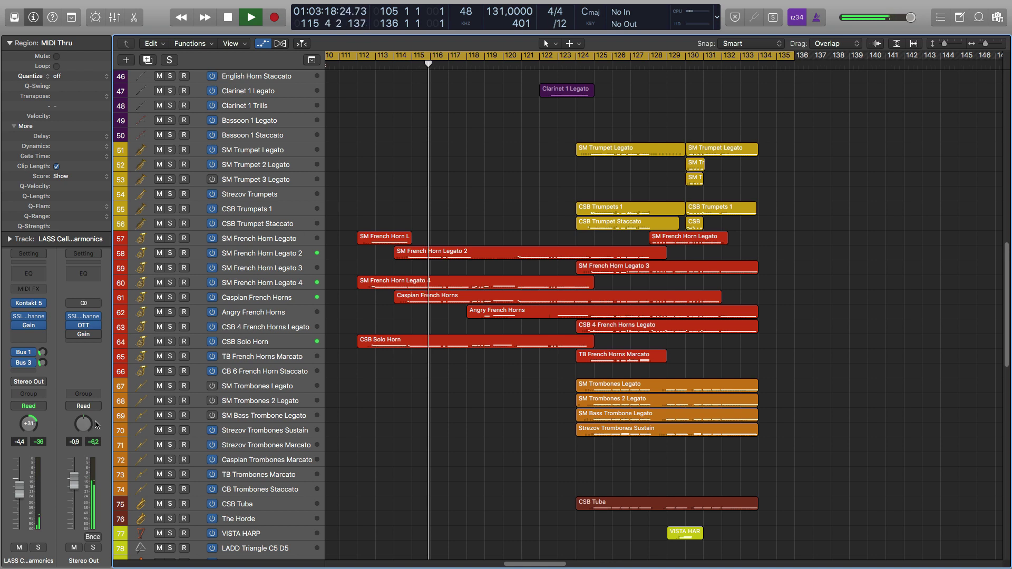
Raise the Stereo Out level slightly, listen through to the last regions, and return the playhead to bar 105.
drag(74, 481, 74, 476)
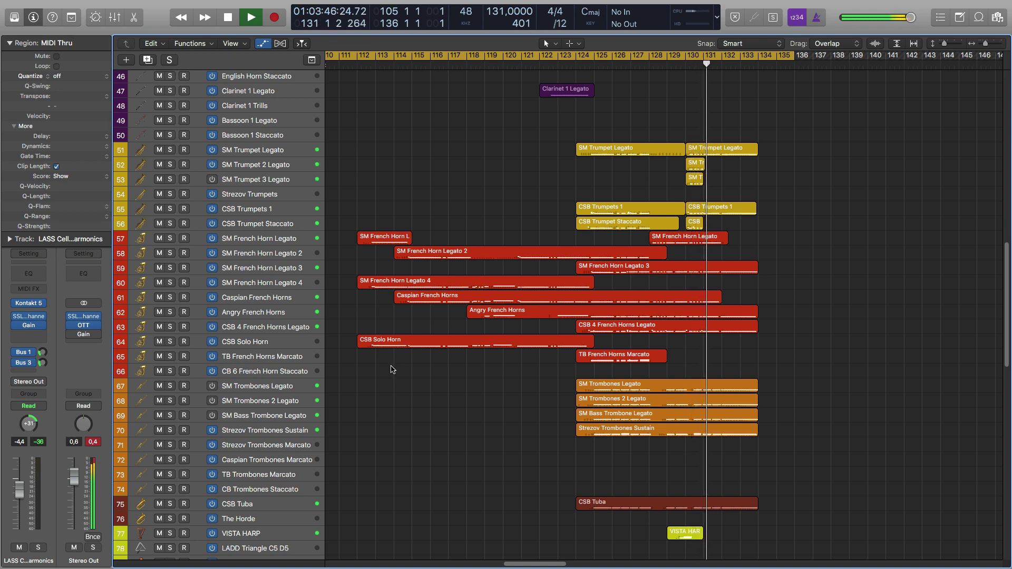
scroll(391, 369, down, 10)
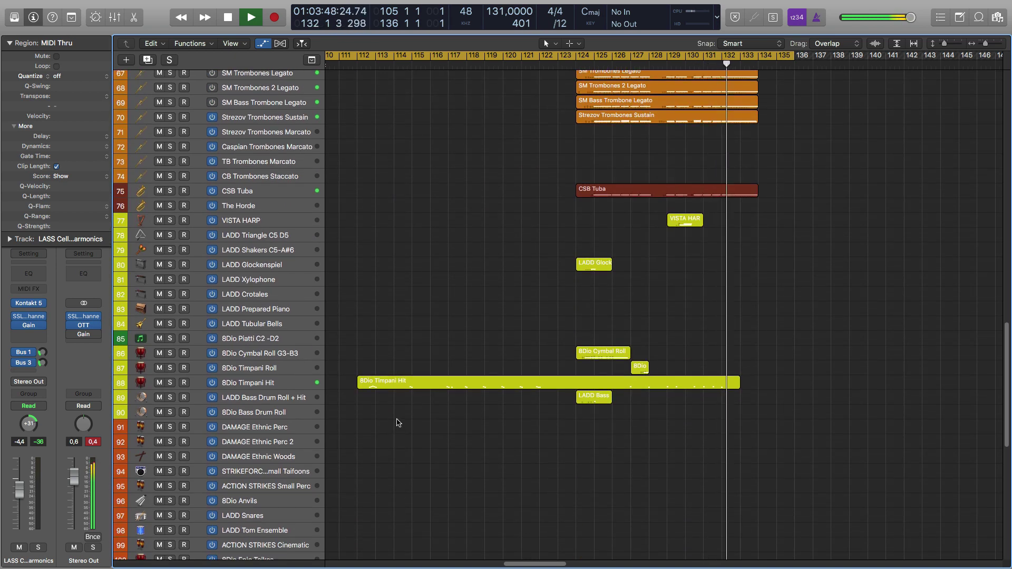
scroll(398, 423, up, 12)
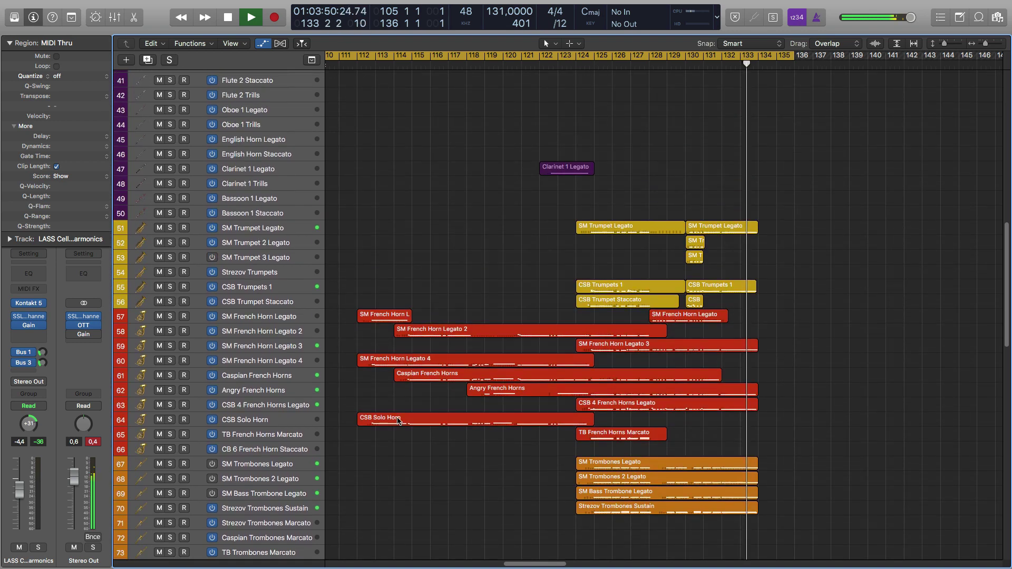
scroll(398, 420, up, 14)
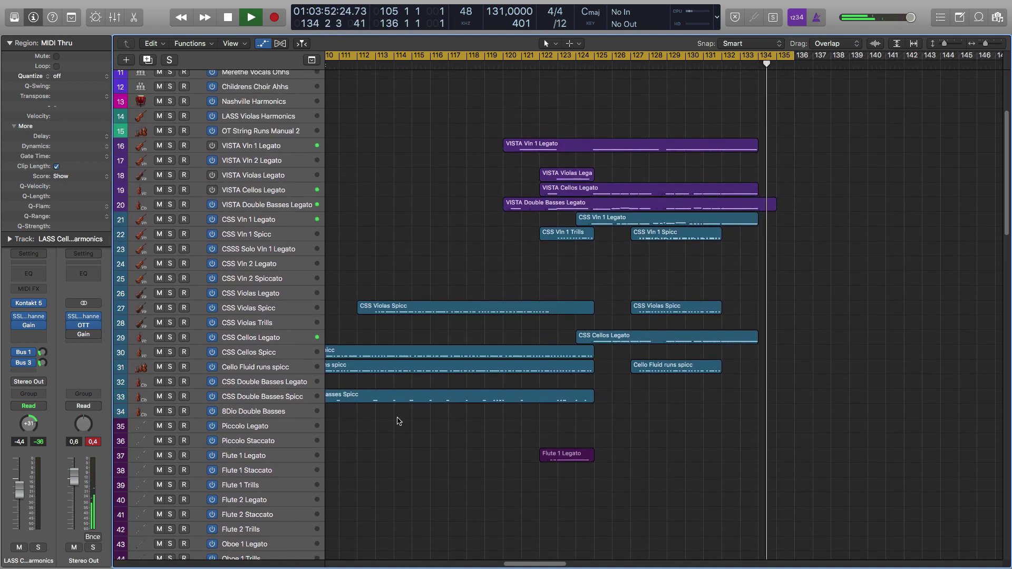
key(space)
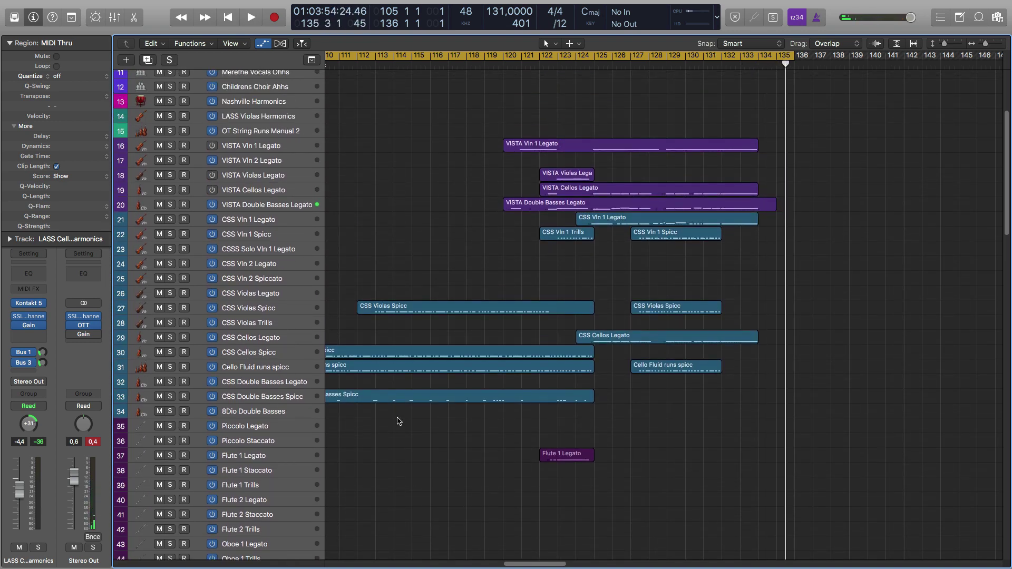
key(Return)
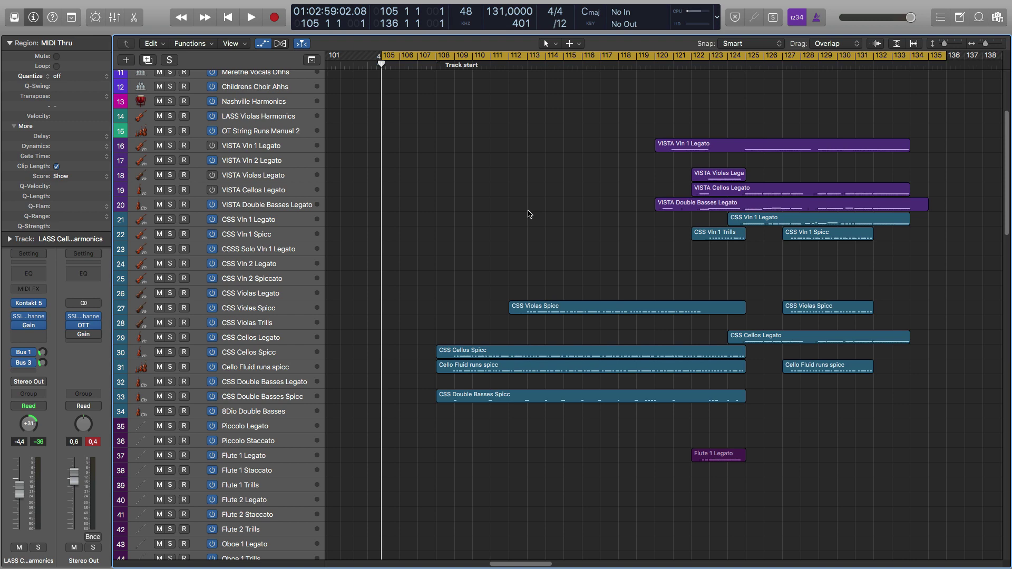
Move the start of the cycle range to 108 4 1, near the first John Cage regions.
scroll(470, 230, up, 8)
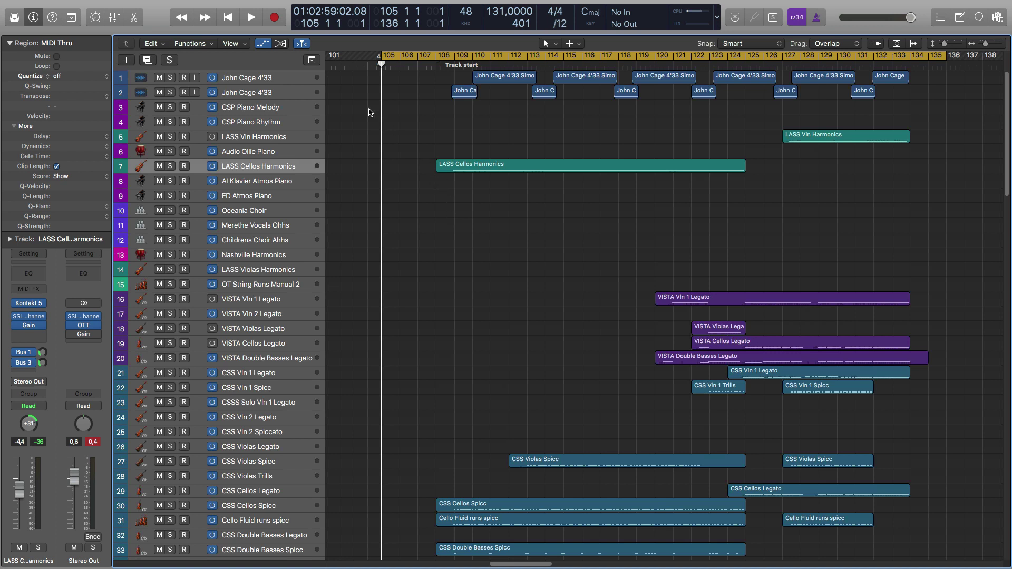
click(281, 80)
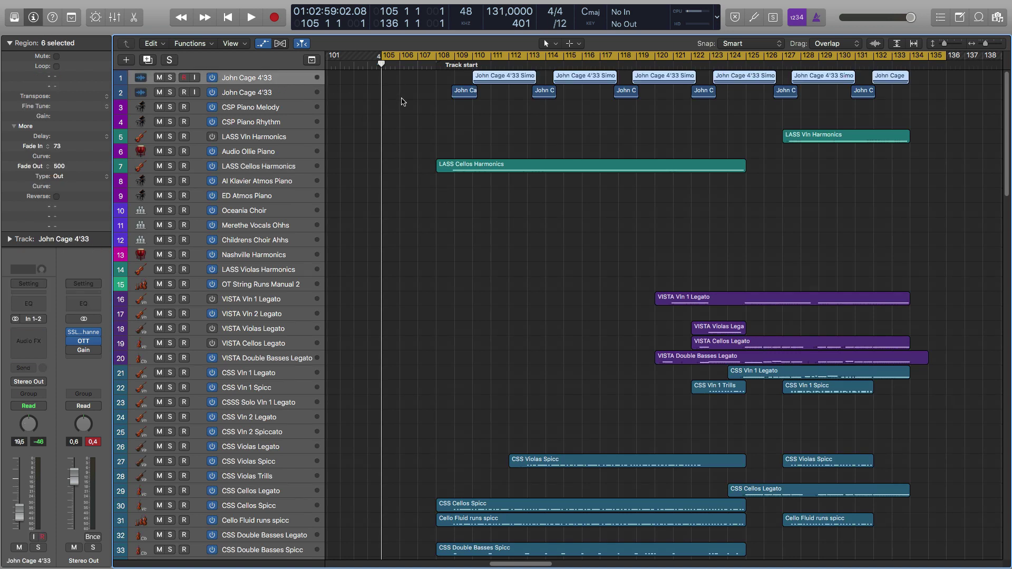
click(402, 101)
scroll(403, 103, right, 1)
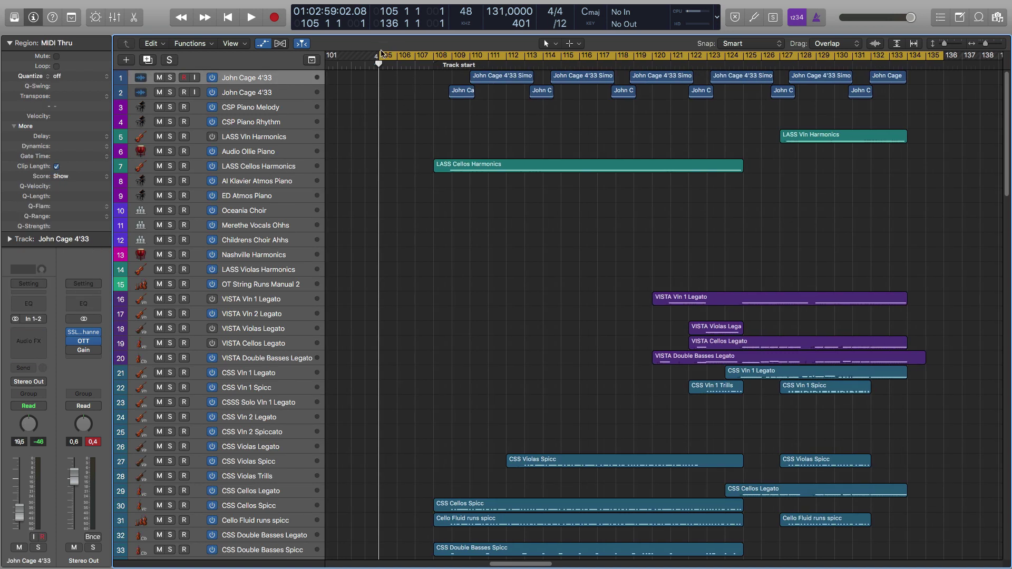
drag(382, 56, 447, 57)
Solo the first two John Cage 4'33 regions on each of the two audio tracks and audition them.
click(298, 95)
click(462, 92)
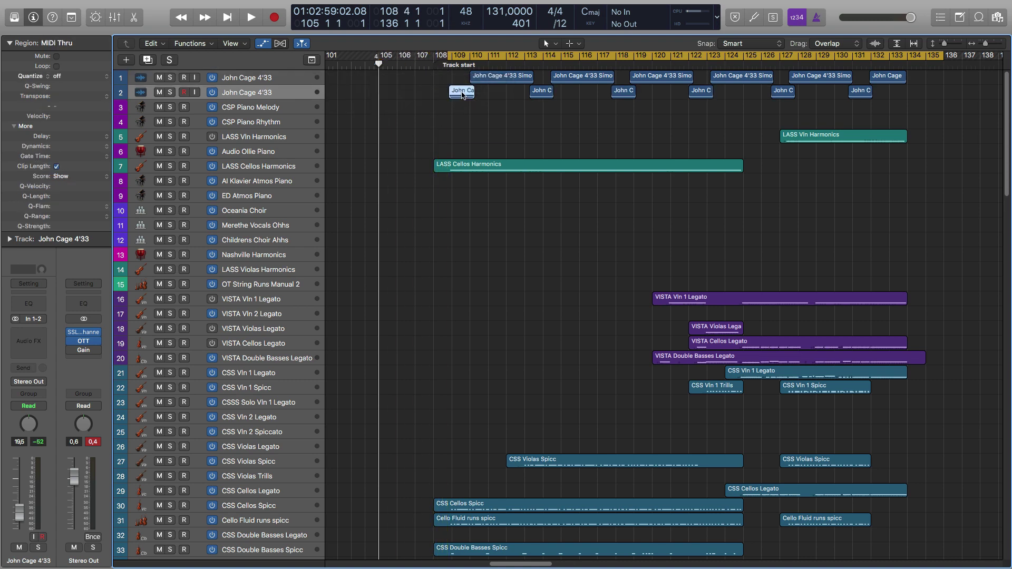
scroll(462, 95, right, 1)
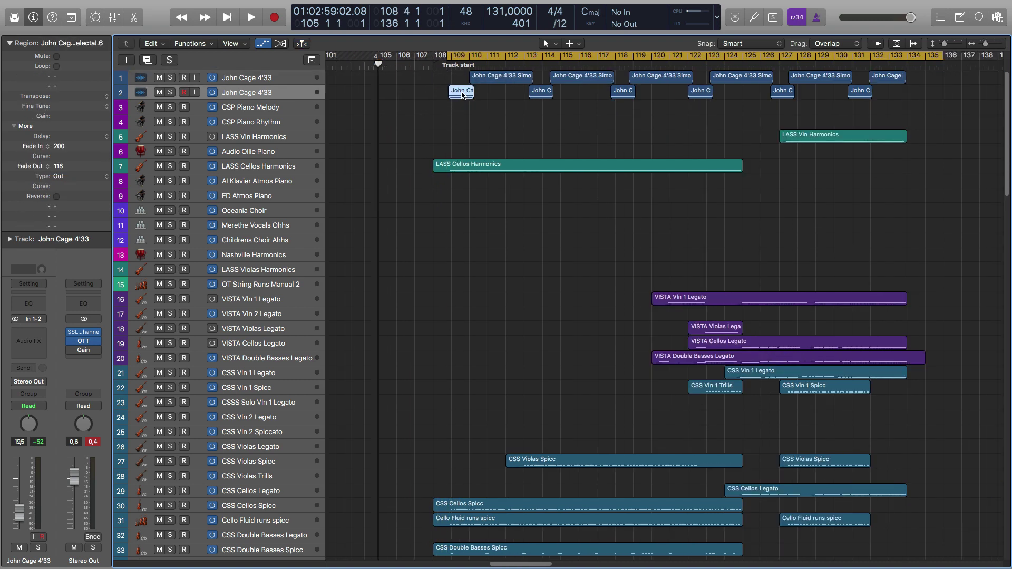
drag(419, 96, 878, 90)
drag(562, 103, 454, 76)
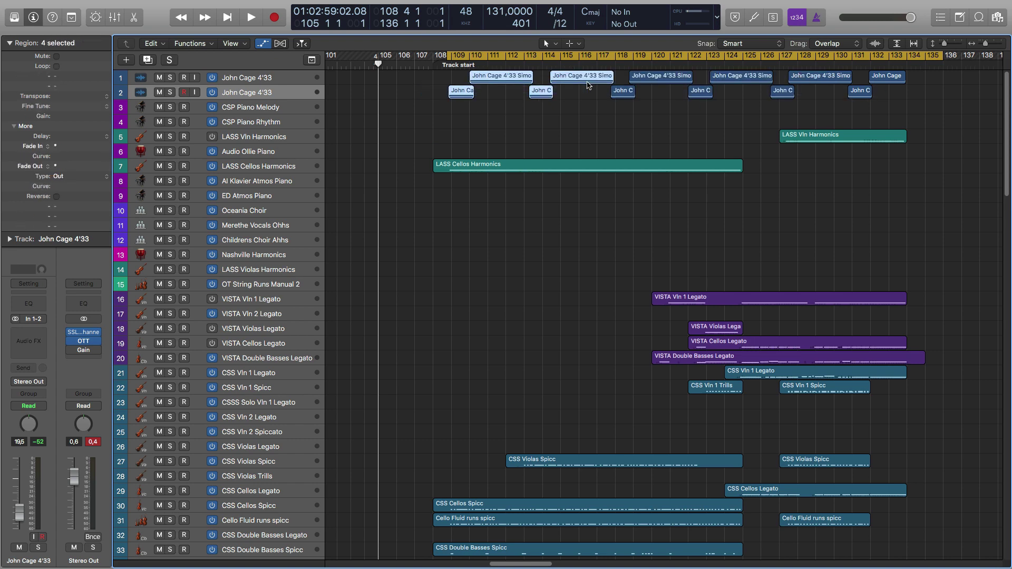
key(ctrl+s)
scroll(484, 62, up, 3)
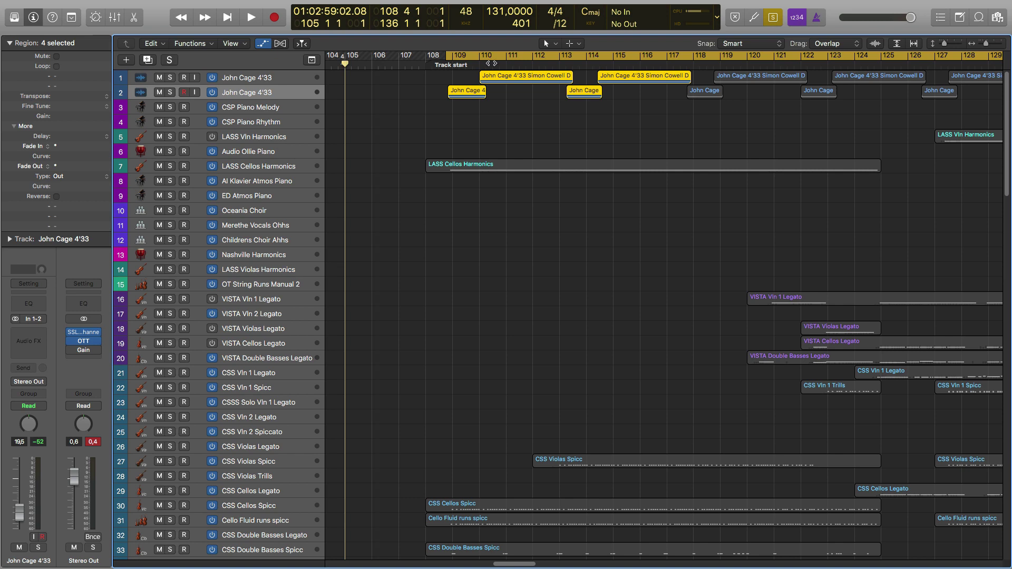
double_click(492, 64)
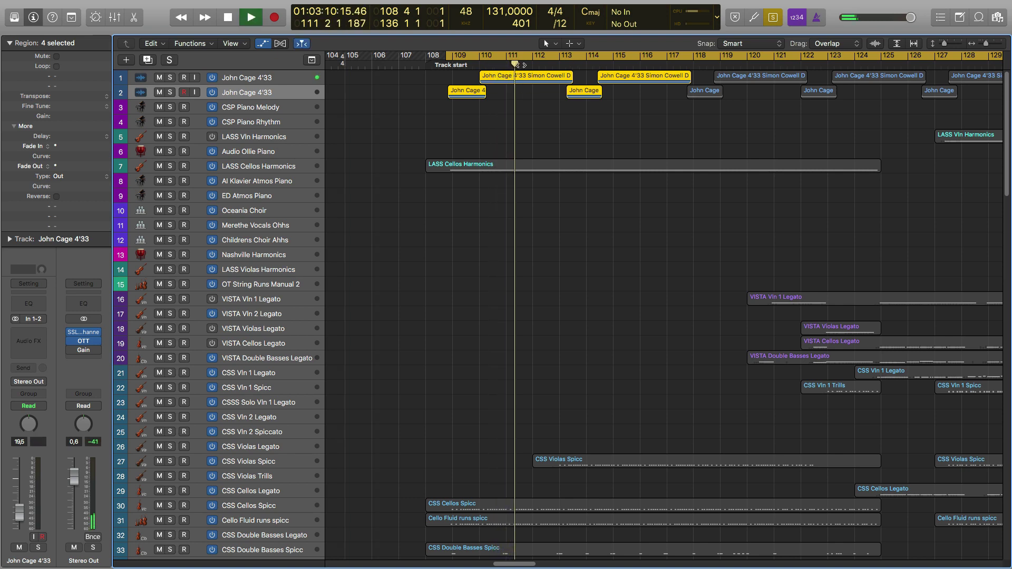
key(space)
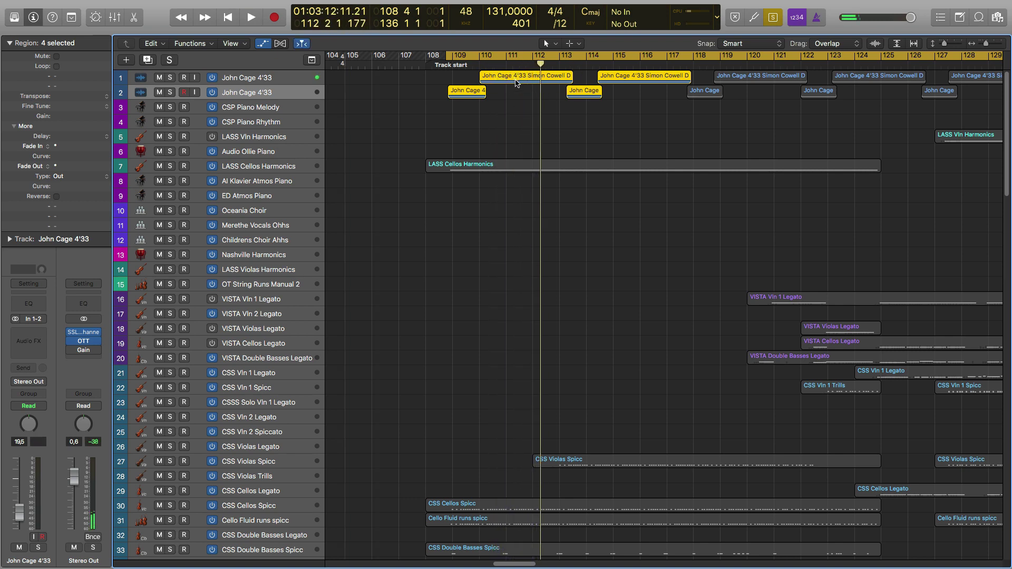
Take the John Cage regions out of solo and move the cycle range's start back to 108 3 2.
scroll(376, 106, down, 1)
click(377, 107)
key(Return)
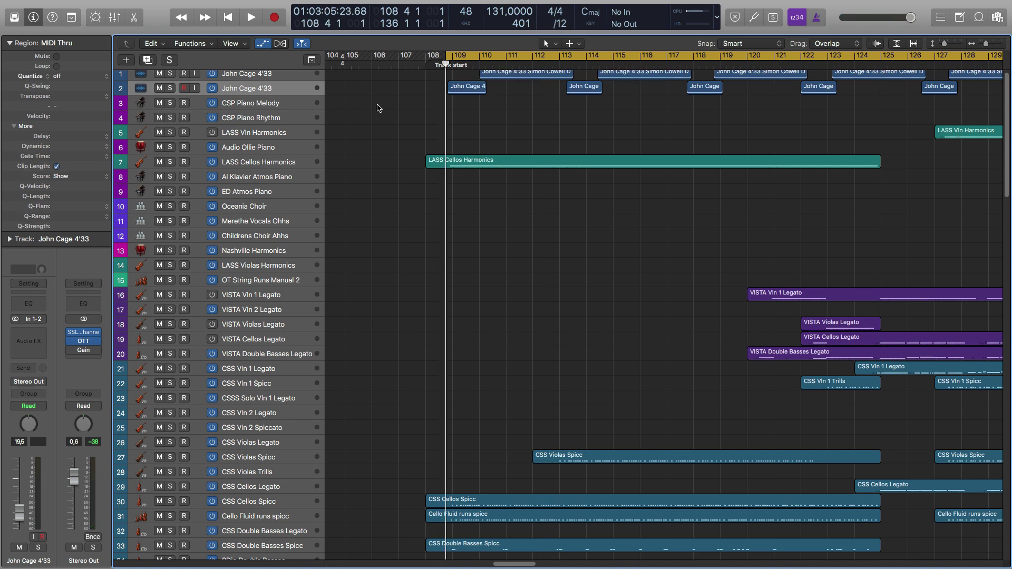
mouse_move(446, 59)
mouse_down()
mouse_move(428, 59)
mouse_move(439, 60)
mouse_up()
key(super+Left)
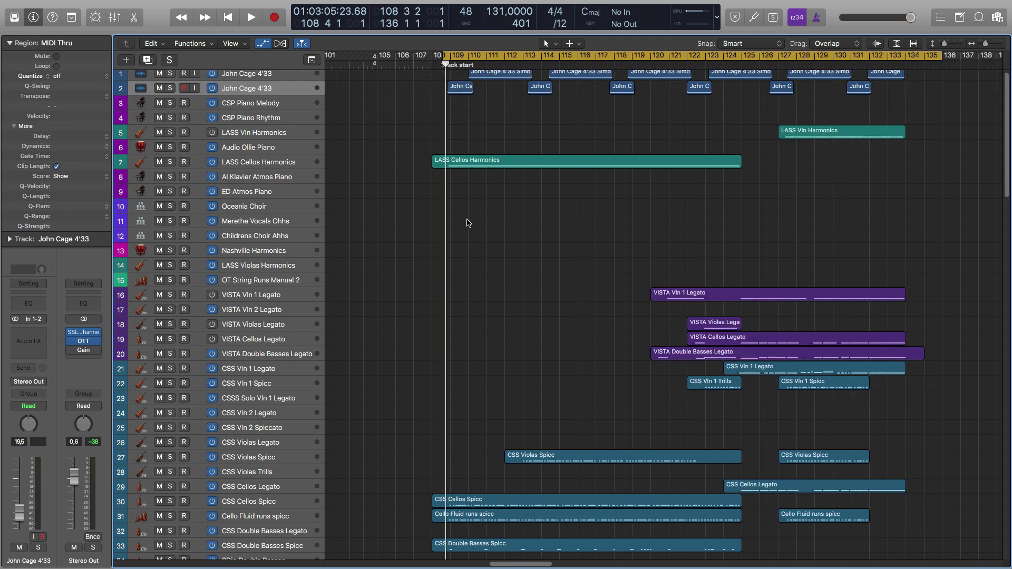
Solo the LASS Cellos Harmonics region on track 7, audition it from the cycle start, and take it back out of solo.
click(480, 161)
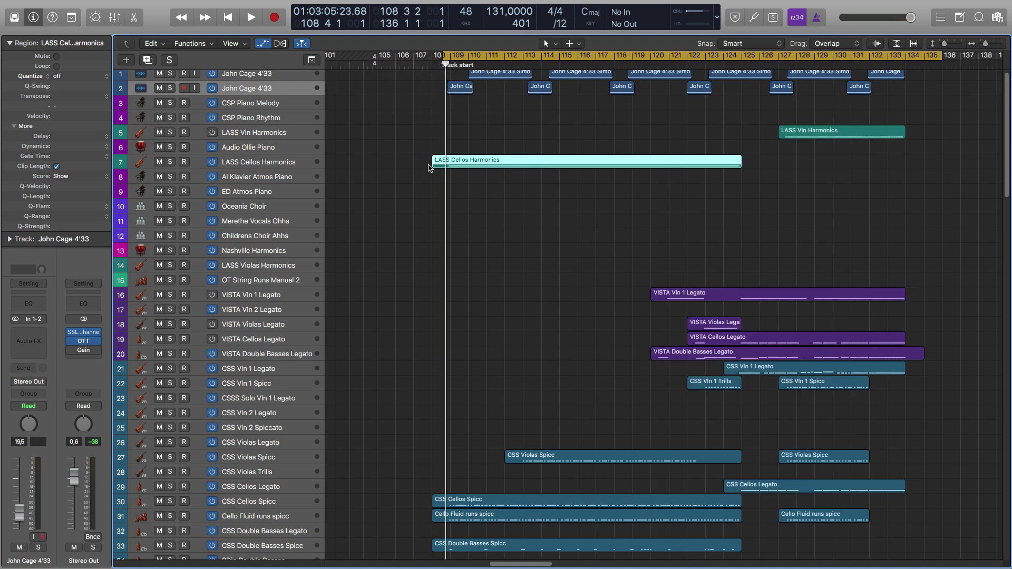
click(283, 167)
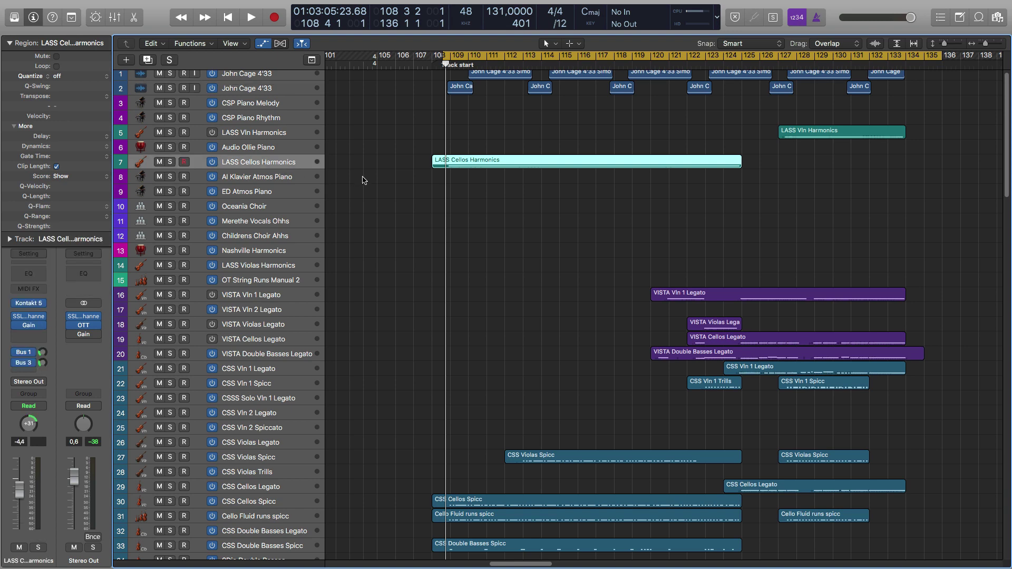
key(ctrl+s)
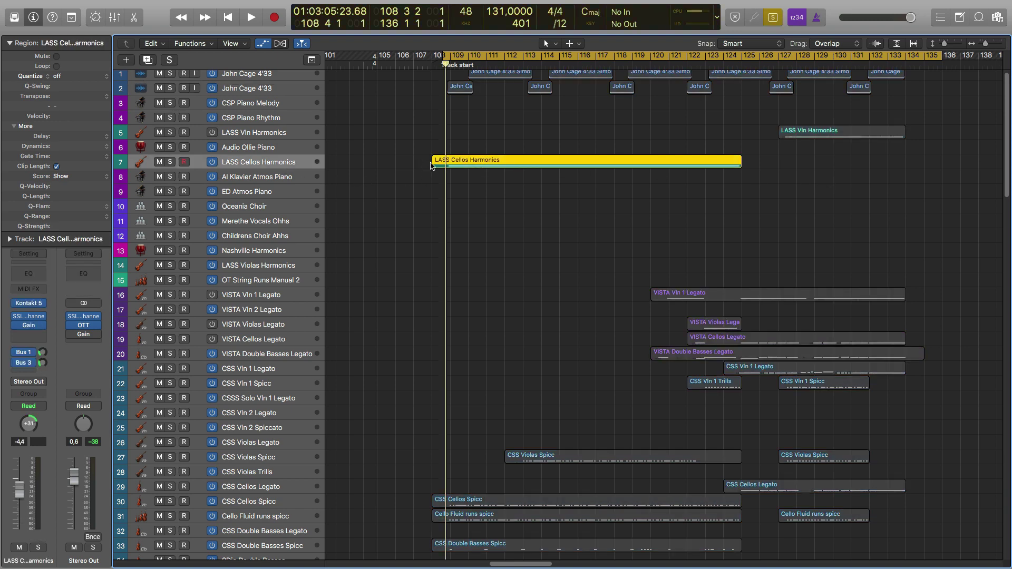
key(super+Right)
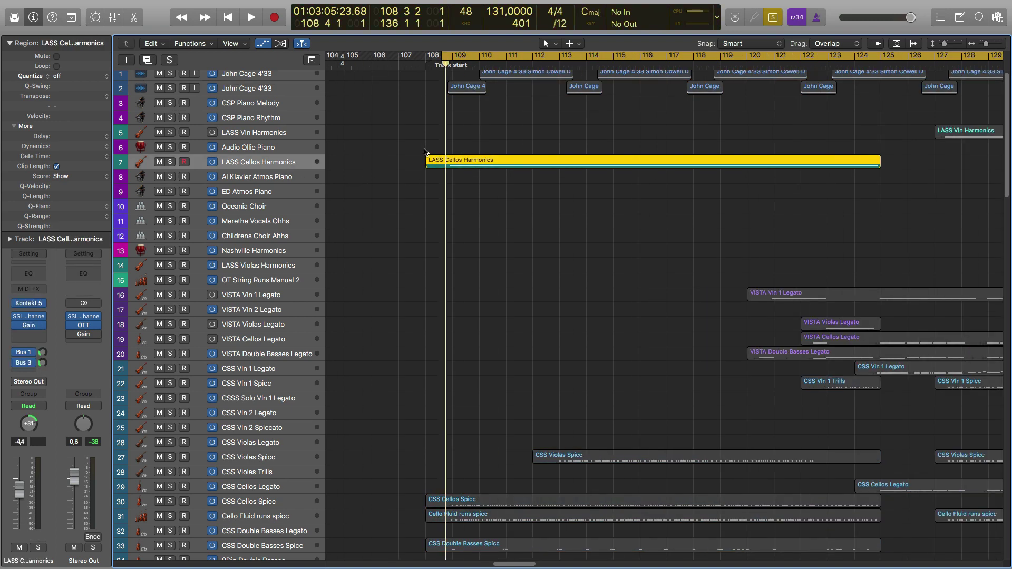
key(super+Left)
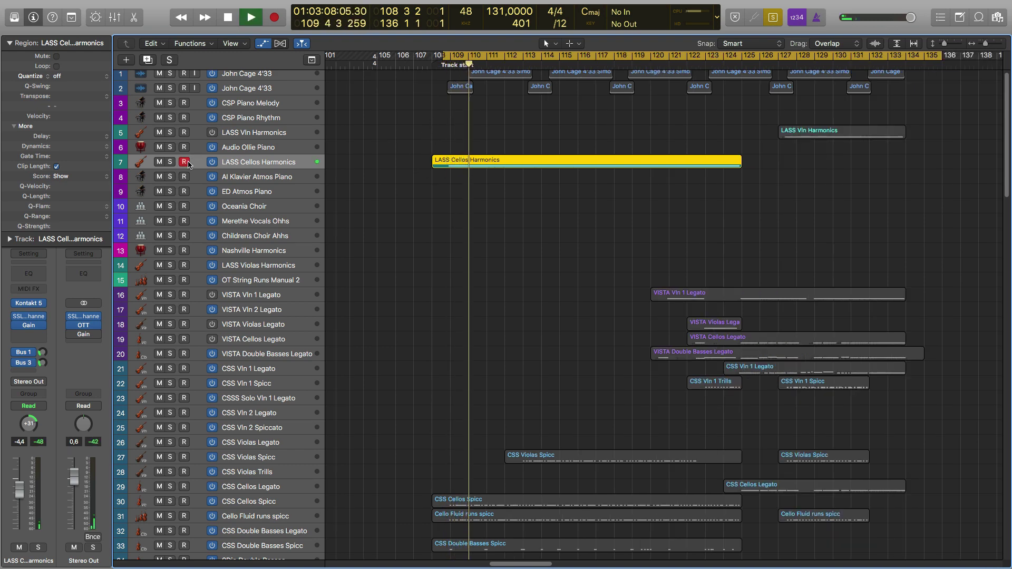
key(space)
key(ctrl+s)
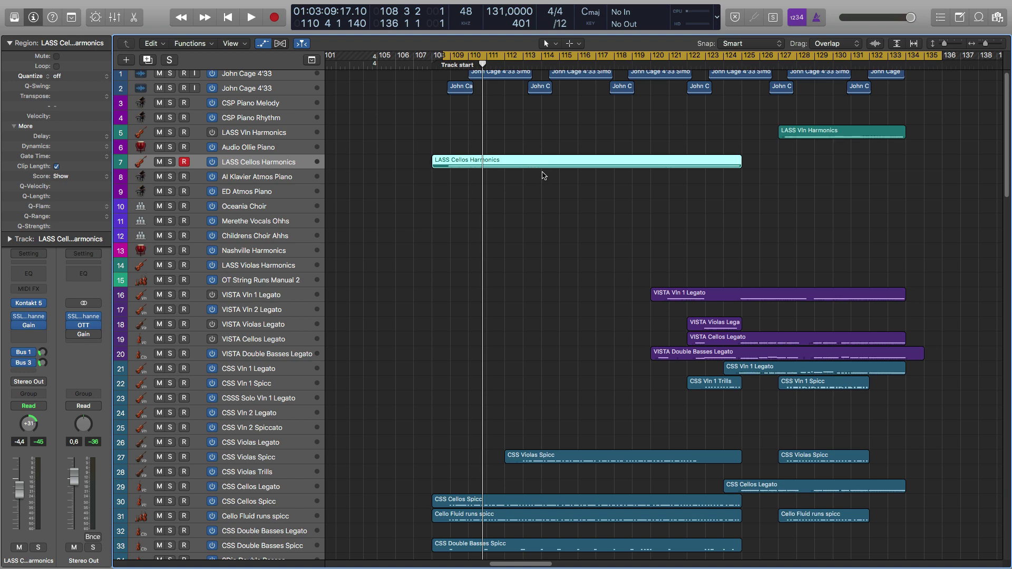
Look over the regions on the string tracks, from LASS Cellos Harmonics down to CSS Double Basses Spicc.
scroll(397, 168, down, 2)
click(419, 215)
scroll(408, 210, down, 5)
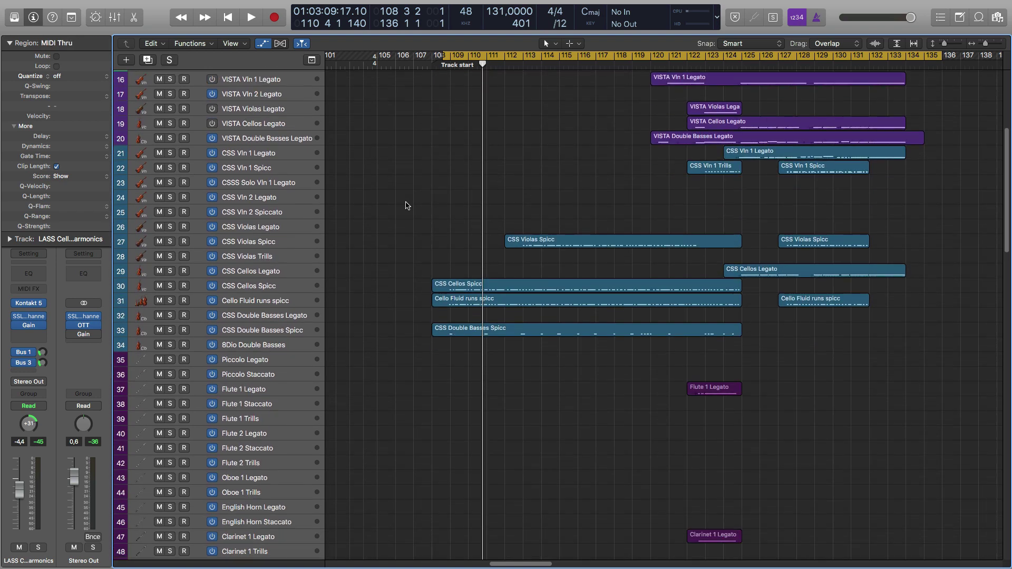
scroll(406, 205, up, 1)
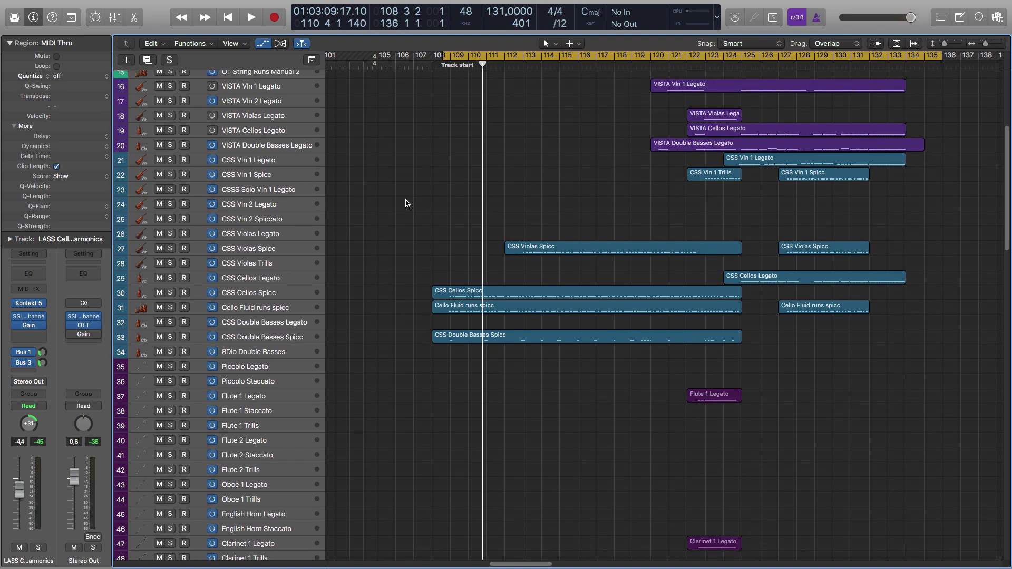
scroll(406, 203, up, 7)
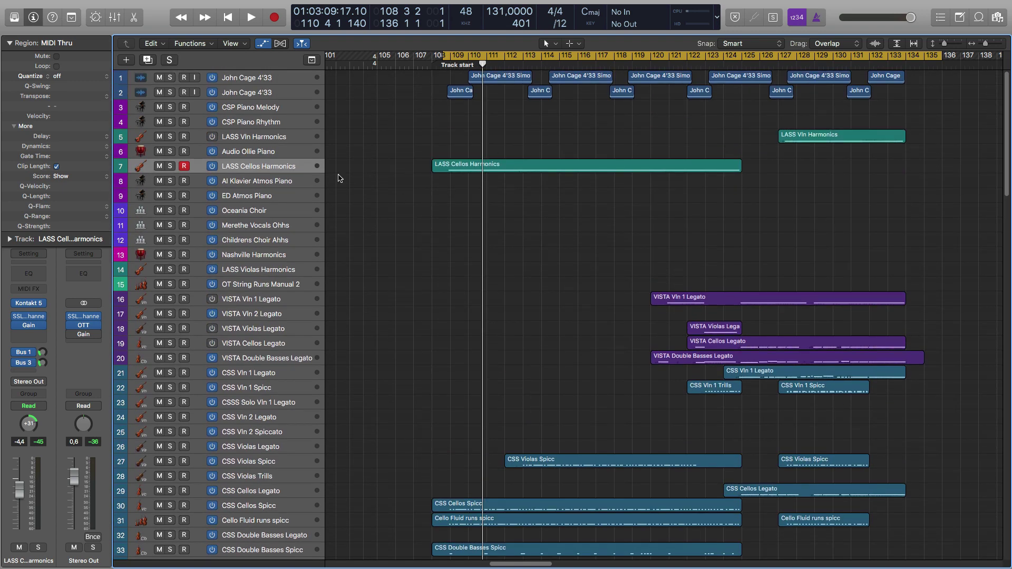
scroll(368, 188, down, 6)
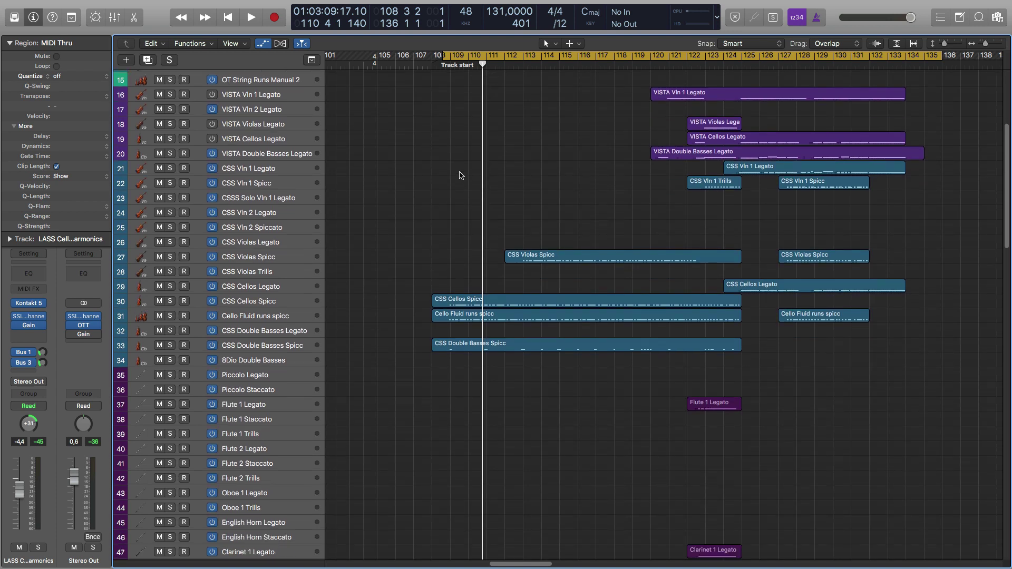
scroll(448, 169, up, 1)
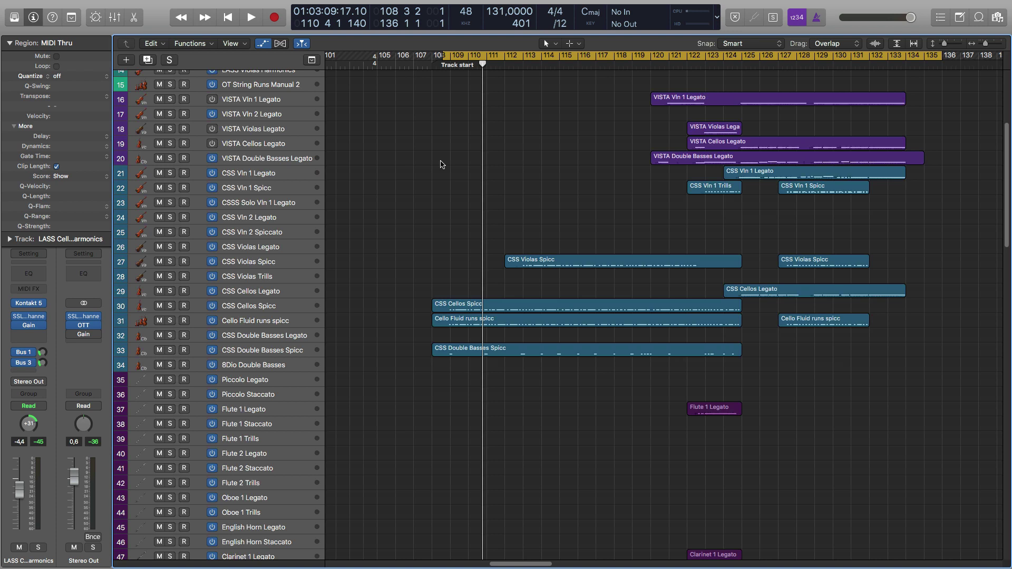
scroll(440, 164, down, 3)
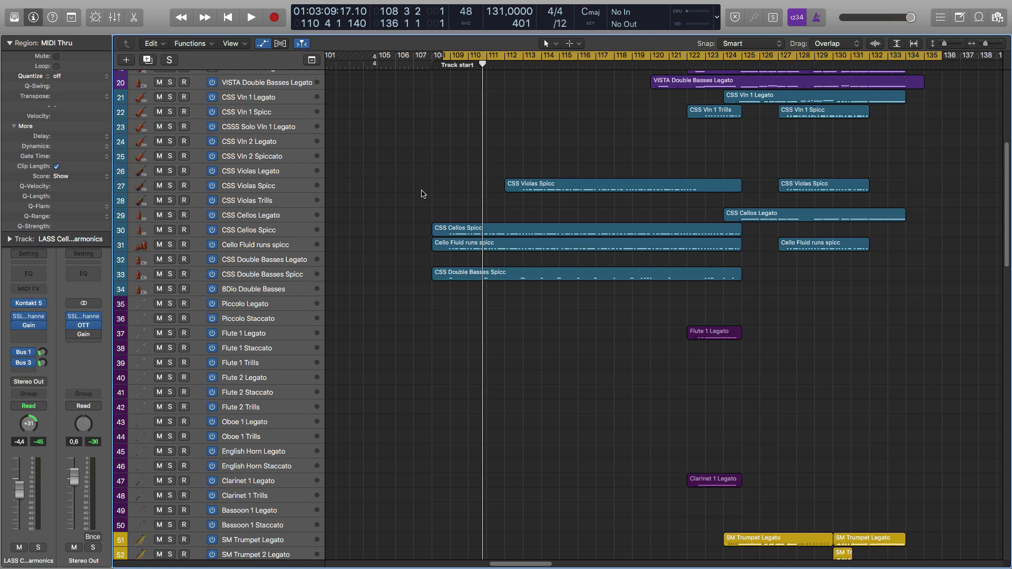
scroll(422, 194, down, 2)
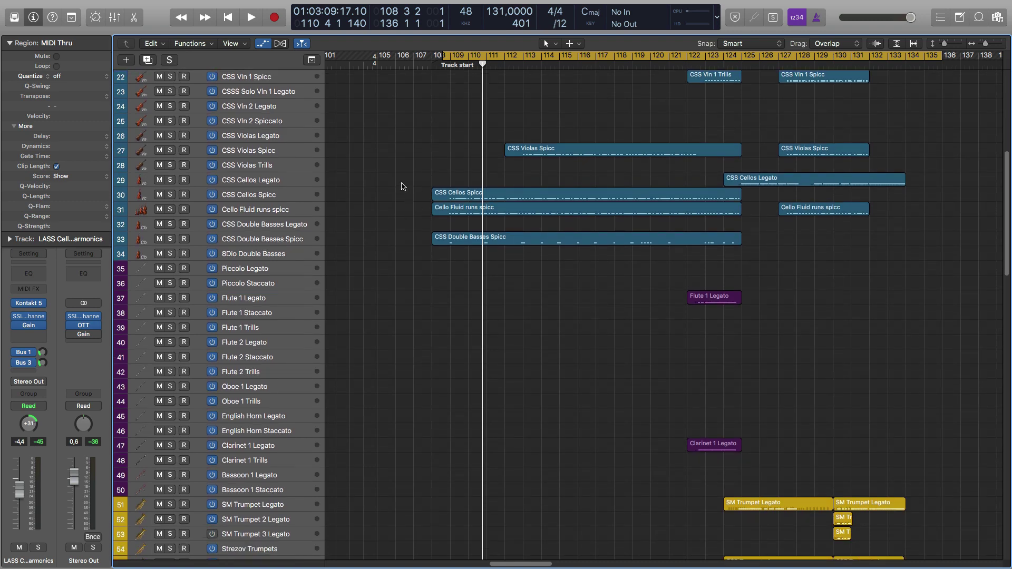
scroll(401, 186, up, 7)
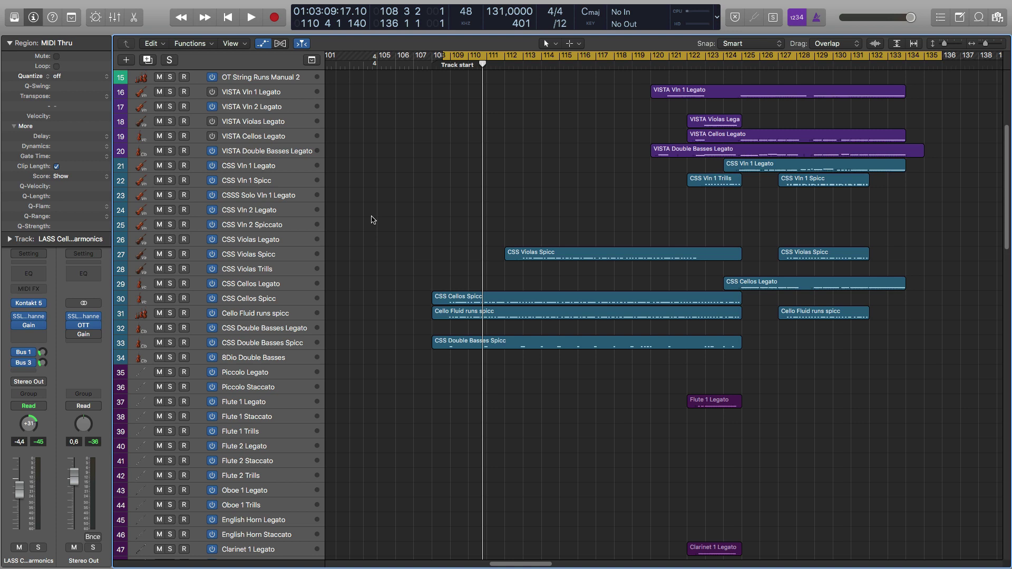
scroll(372, 220, down, 2)
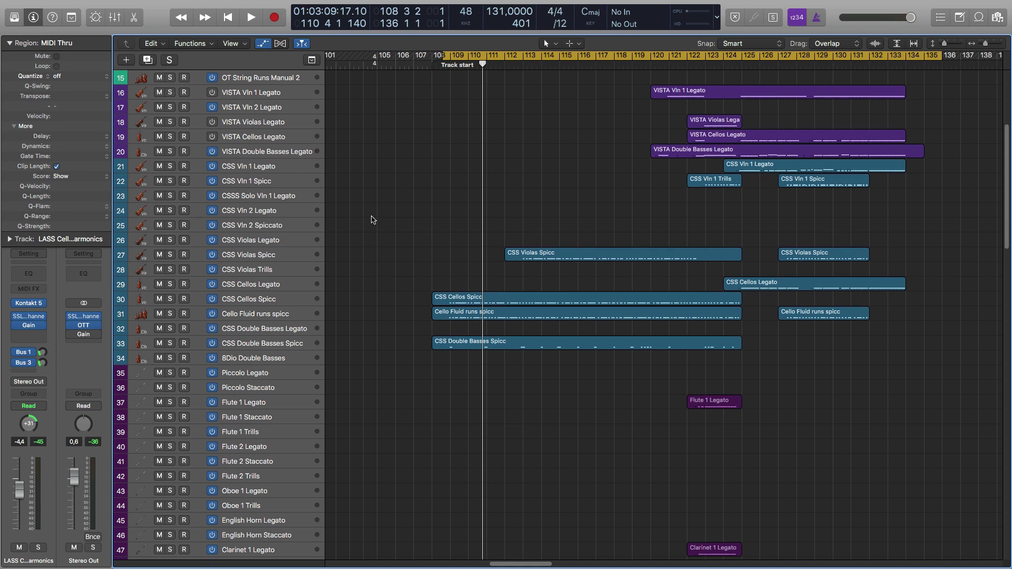
scroll(372, 207, up, 8)
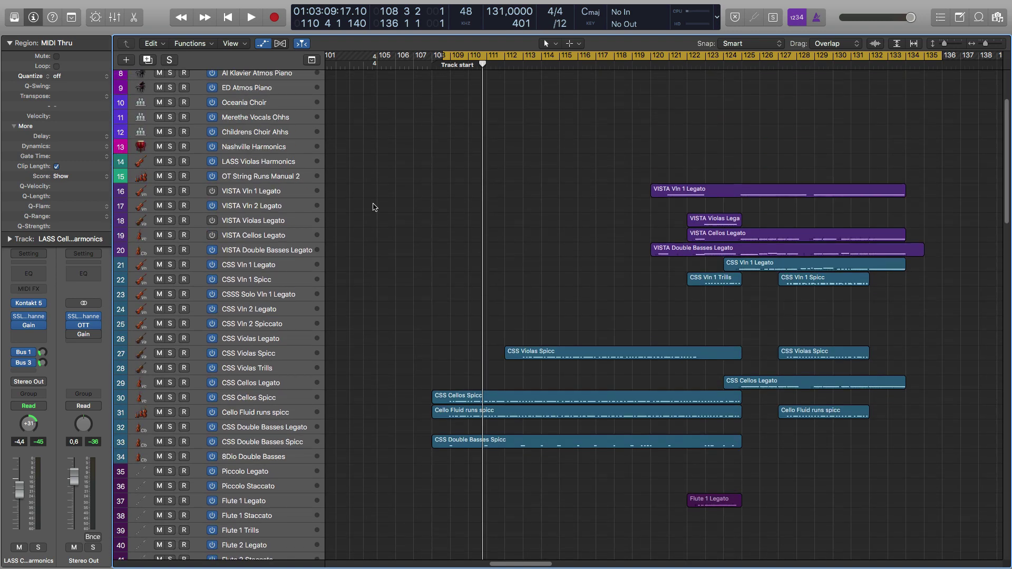
scroll(369, 203, down, 4)
scroll(427, 119, down, 1)
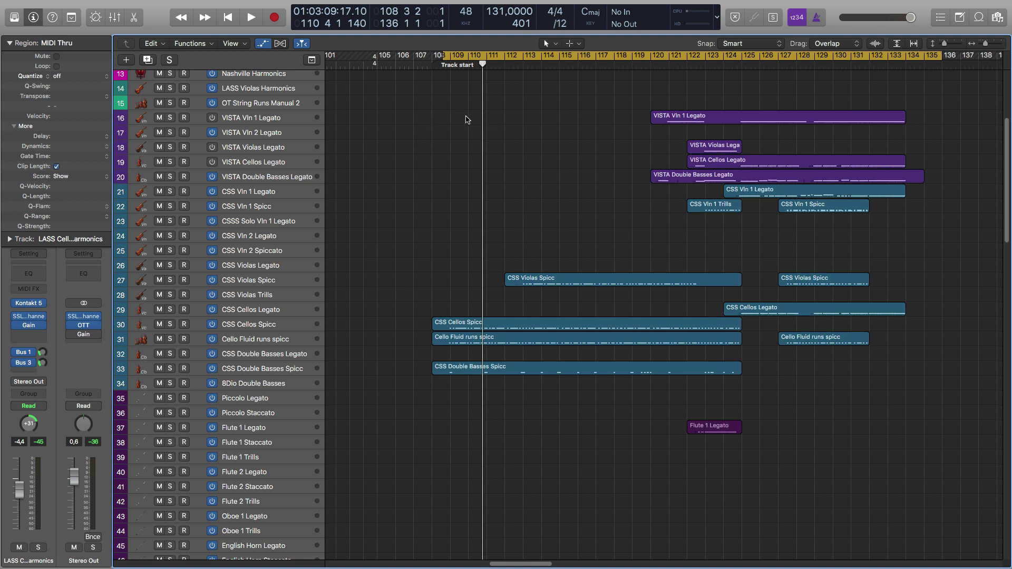
scroll(466, 120, down, 1)
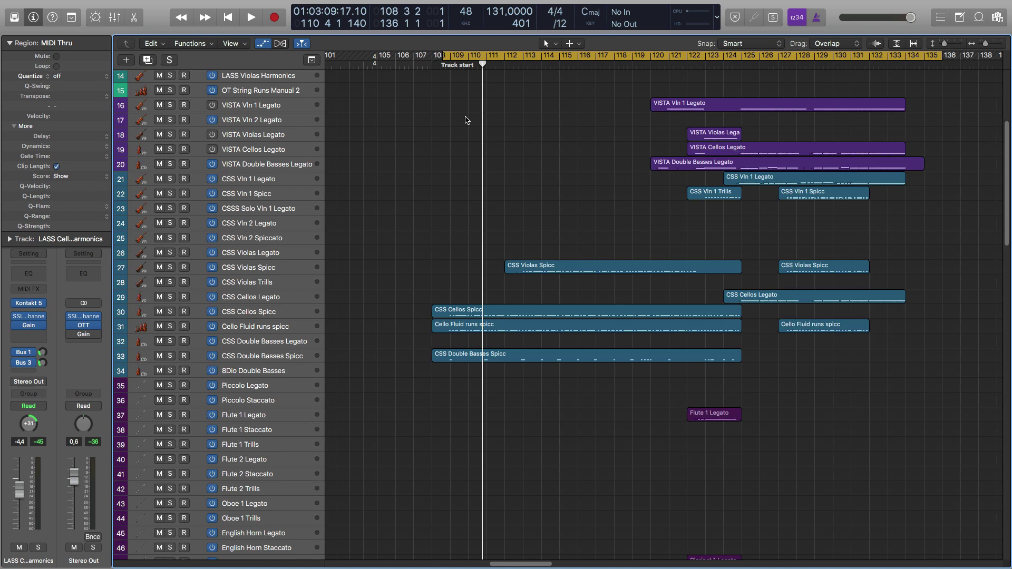
drag(437, 79, 424, 199)
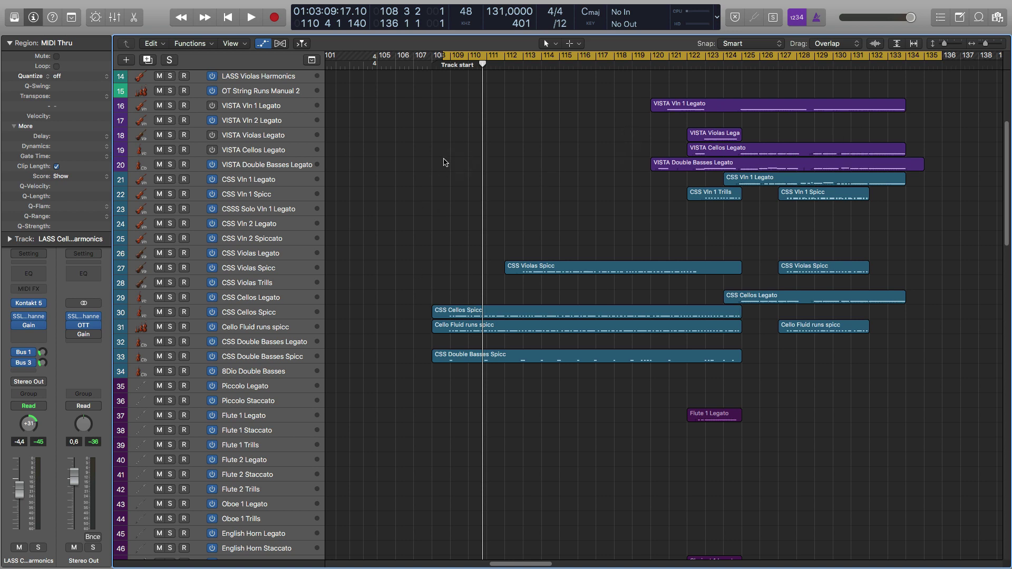
Look through the woodwind, trumpet, French horn and trombone tracks below the strings, and return to the string tracks.
scroll(444, 162, down, 5)
scroll(429, 174, up, 3)
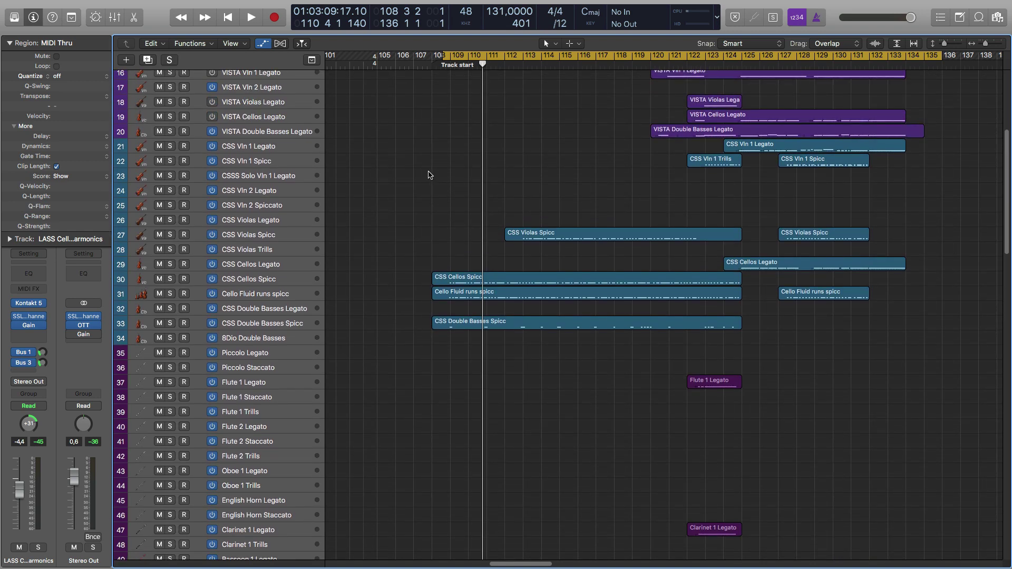
scroll(443, 153, up, 1)
scroll(490, 237, down, 6)
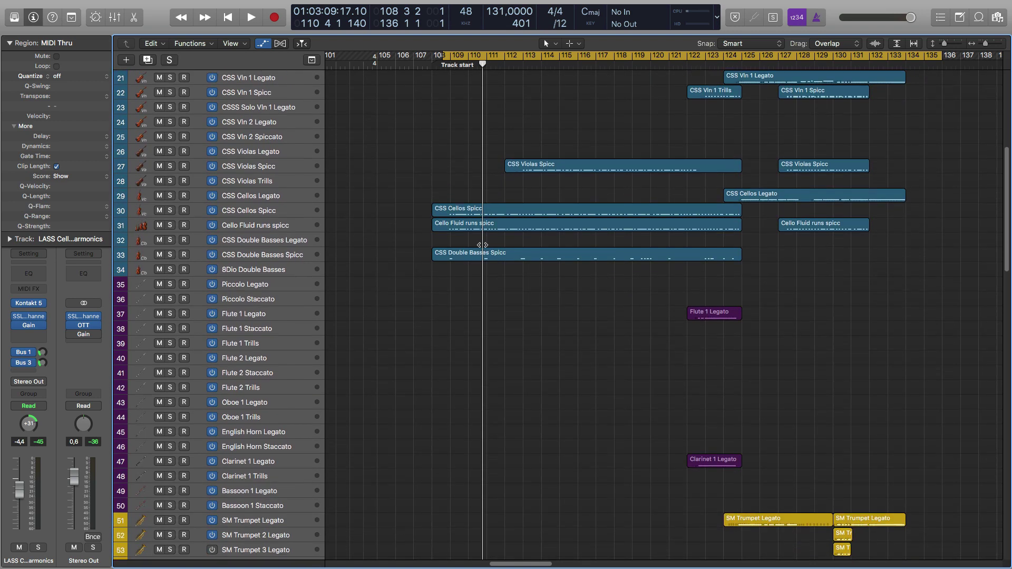
scroll(482, 245, down, 8)
scroll(553, 232, down, 4)
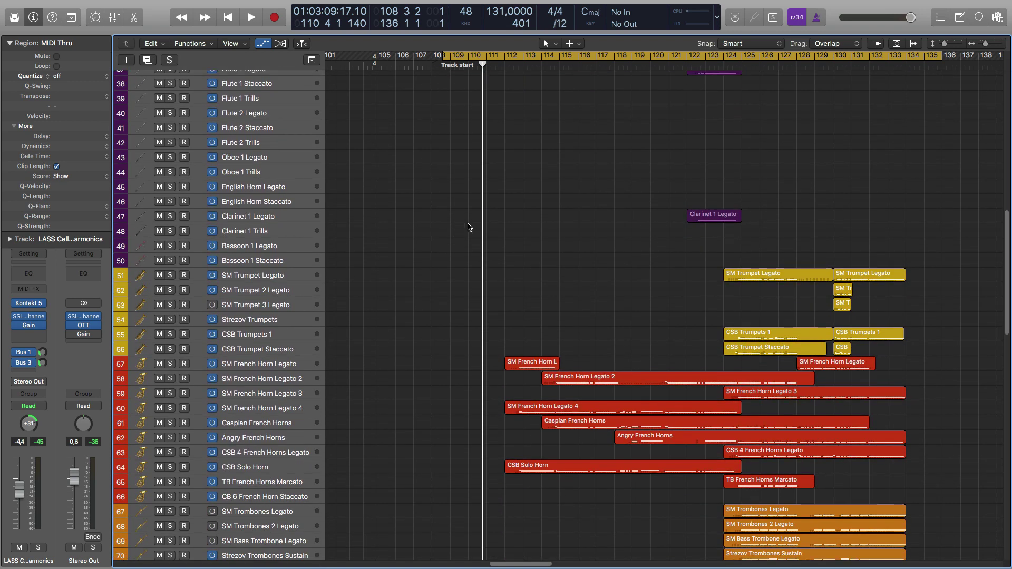
scroll(559, 245, up, 7)
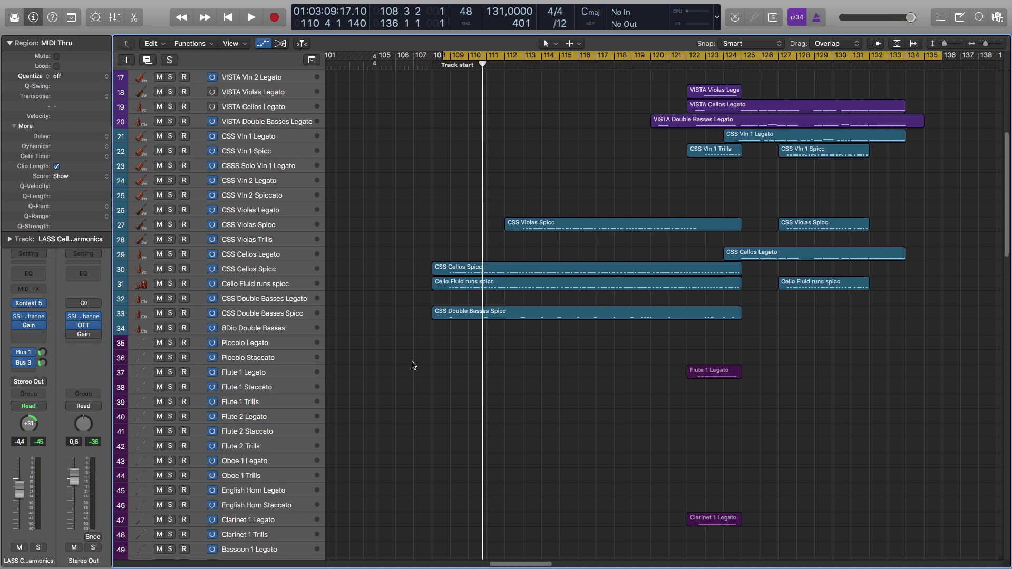
Select the Cello Fluid runs spicc and CSS Cellos Spicc tracks in turn to compare them, and clear the region selection.
scroll(421, 337, down, 1)
click(304, 272)
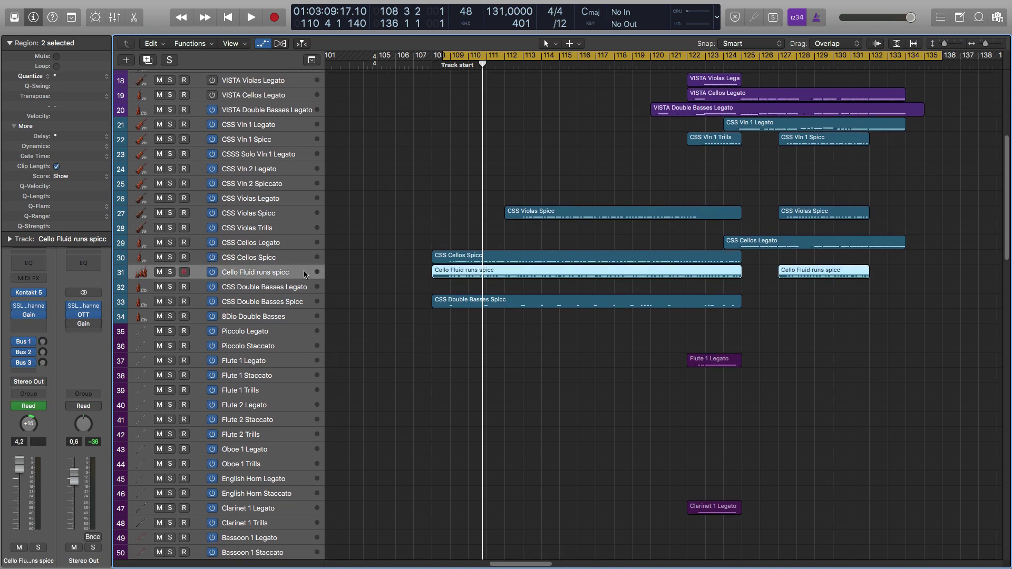
key(super+Right)
click(293, 258)
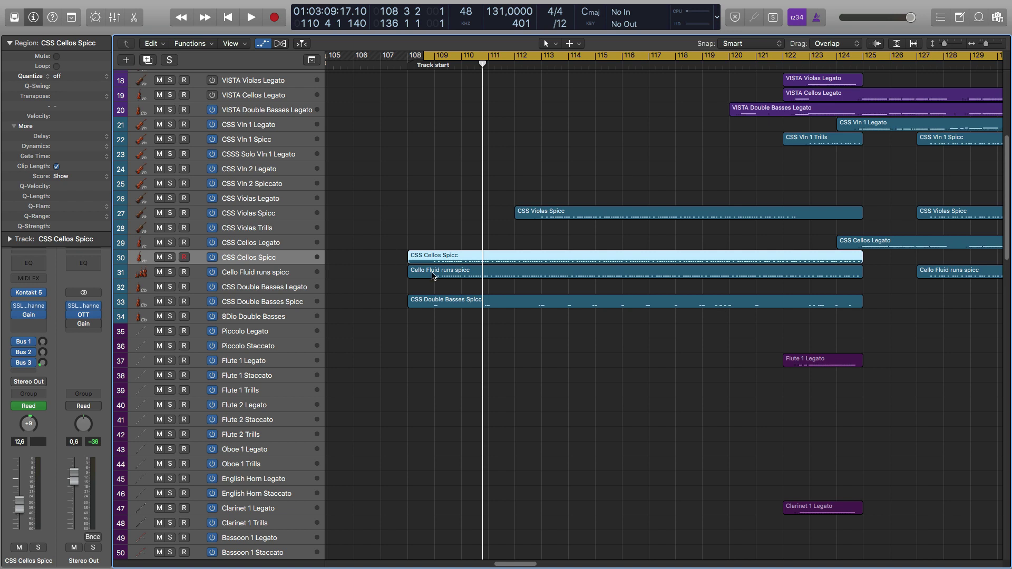
key(Down)
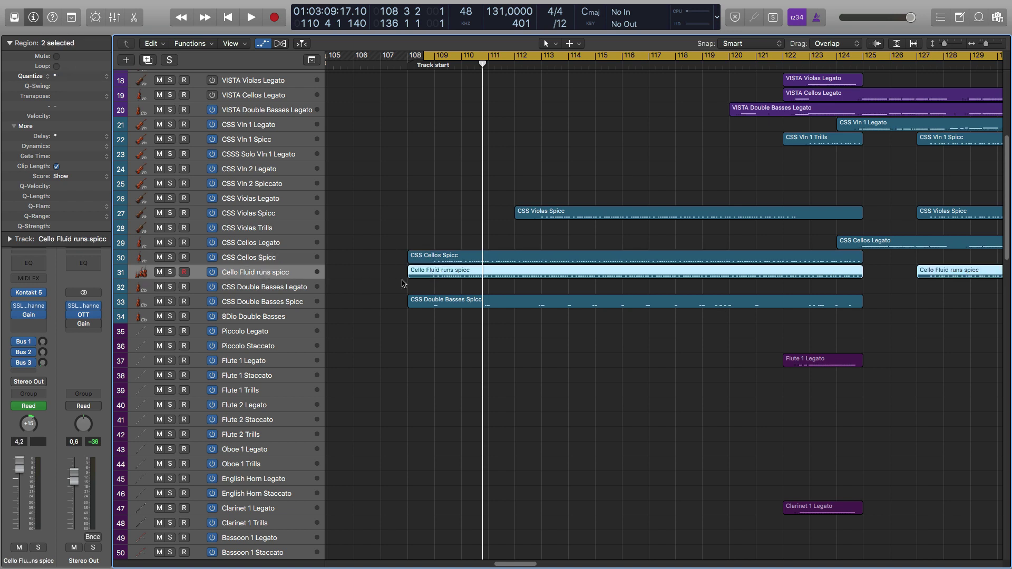
click(396, 271)
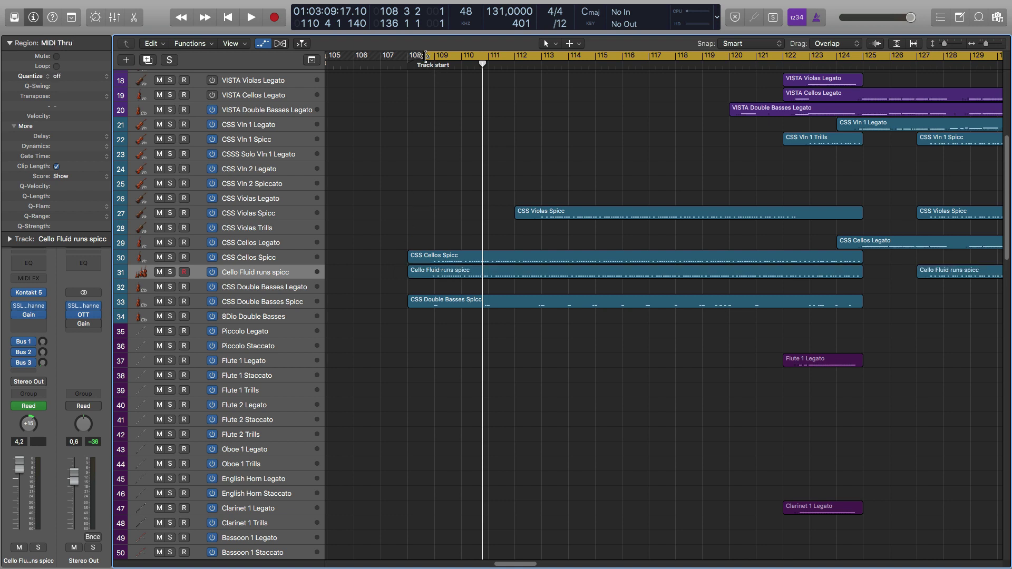
Audition the long CSS Cellos Spicc region in solo while viewing its notes in the Piano Roll, and end the solo.
click(436, 262)
key(ctrl+s)
key(space)
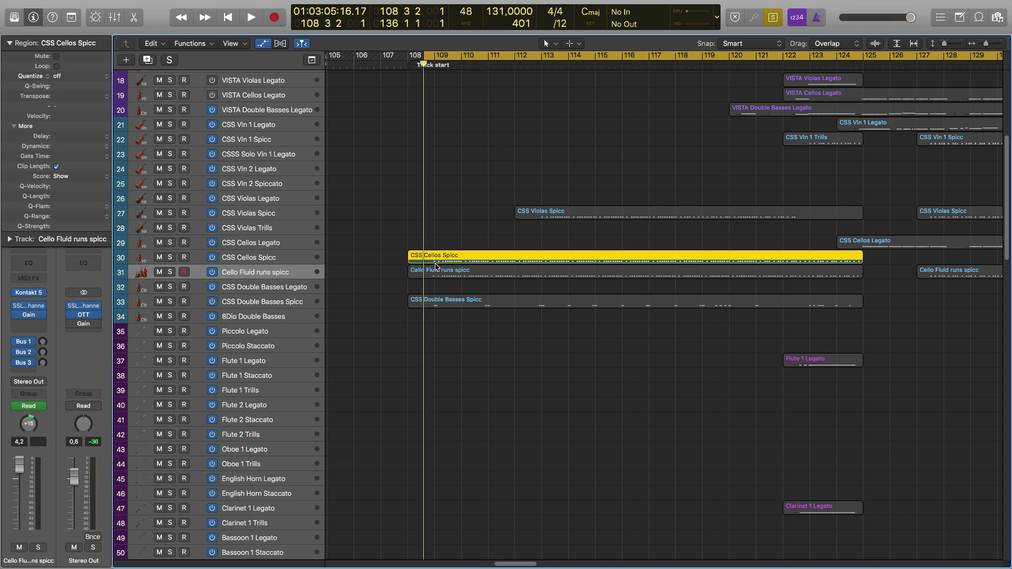
key(p)
scroll(448, 274, right, 5)
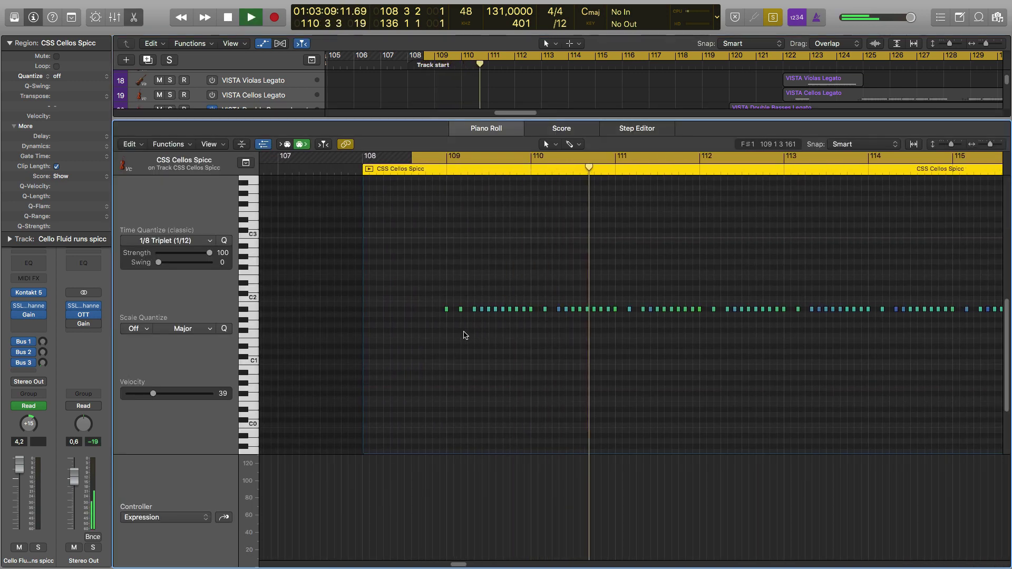
key(p)
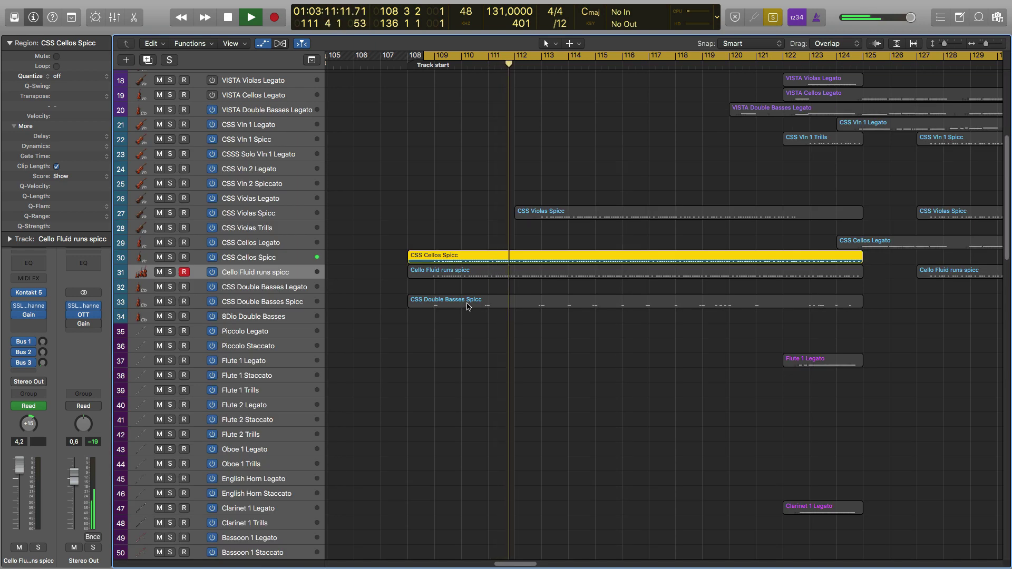
key(space)
click(390, 284)
Examine the CSS Cellos Spicc region's repeated notes in the Piano Roll once more and close the editor.
click(456, 260)
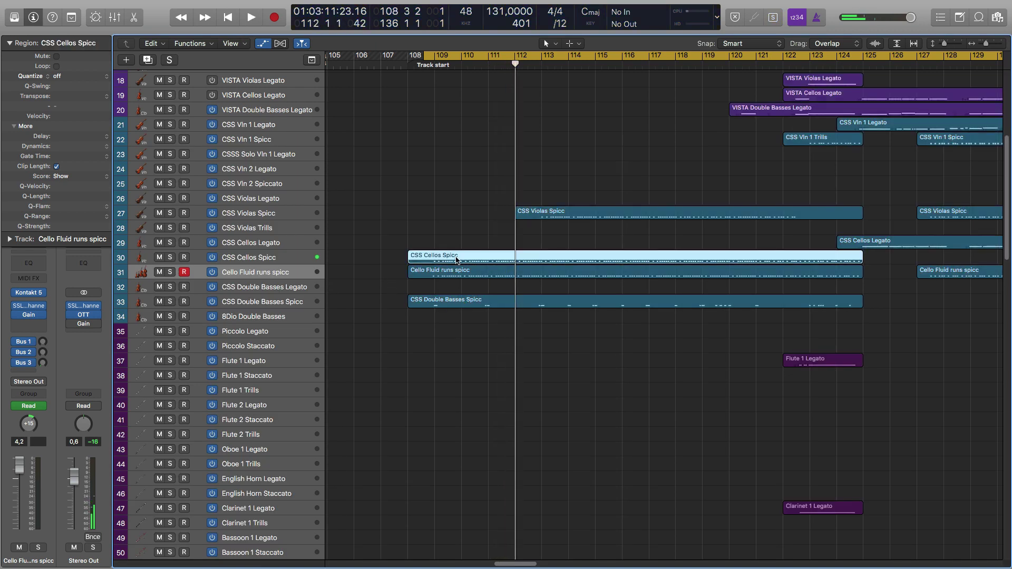
double_click(456, 260)
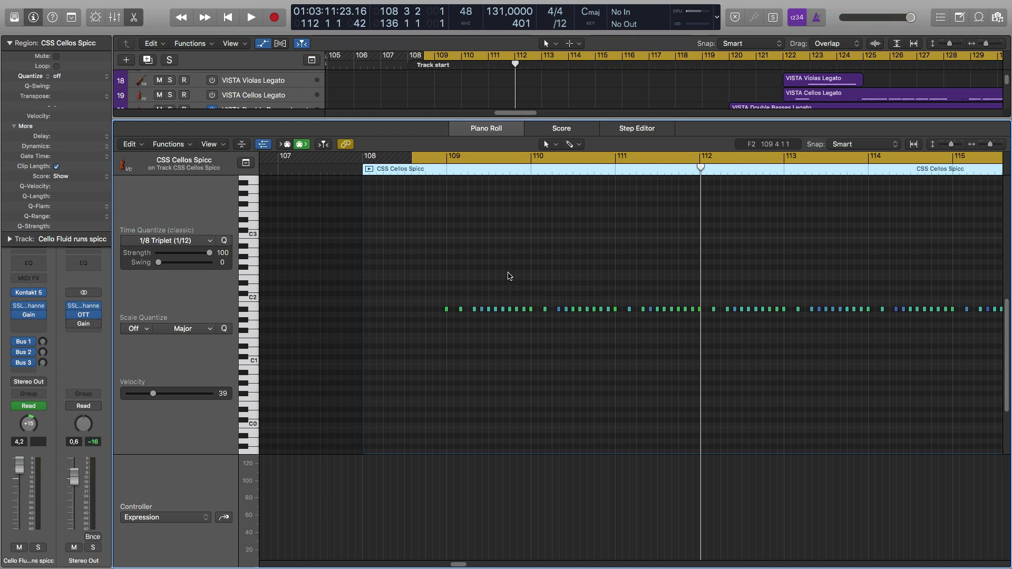
key(e)
Solo the first Cello Fluid runs spicc region, audition it from the cycle start, and take it back out of solo.
click(466, 269)
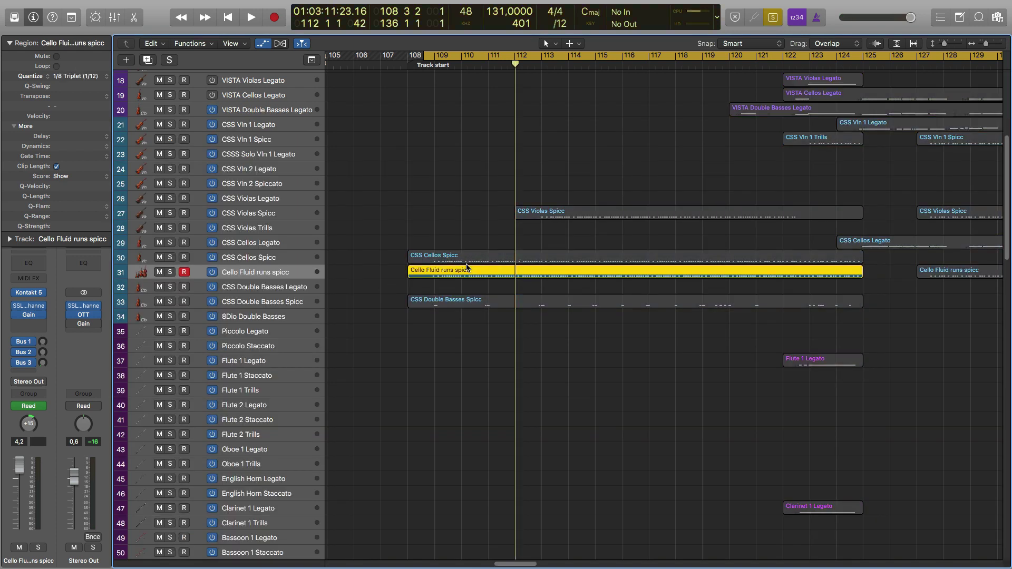
key(shift+space)
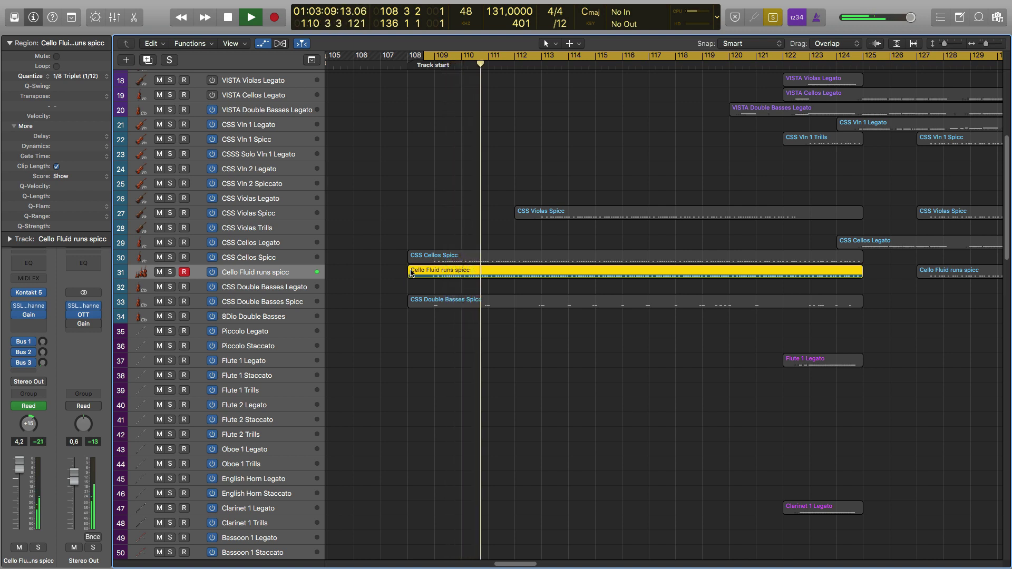
key(space)
key(ctrl+s)
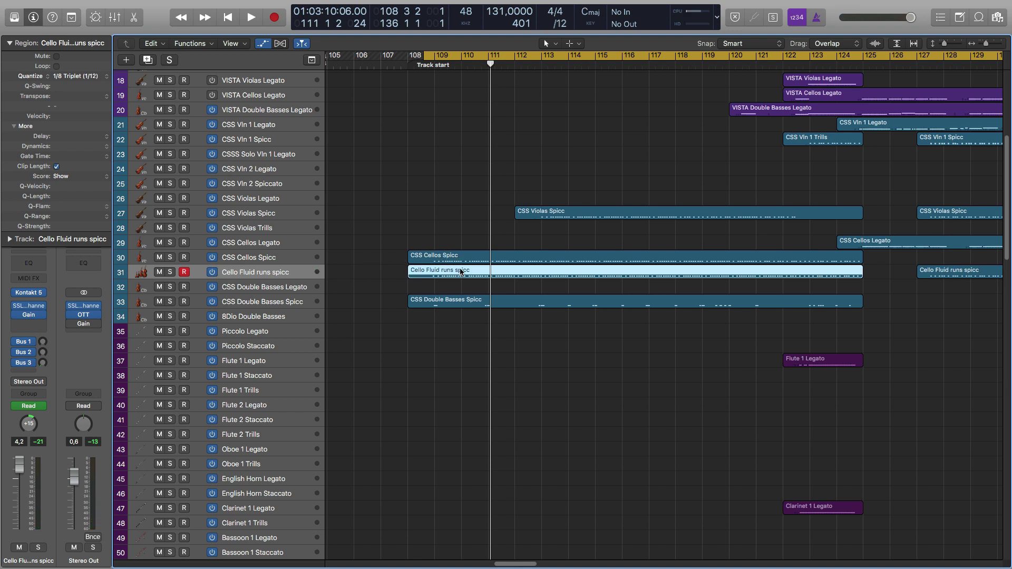
Solo the first CSS Cellos Spicc and Cello Fluid runs spicc regions together, audition them, end the solo and clear the selection.
drag(392, 249, 433, 278)
key(ctrl+s)
key(shift+space)
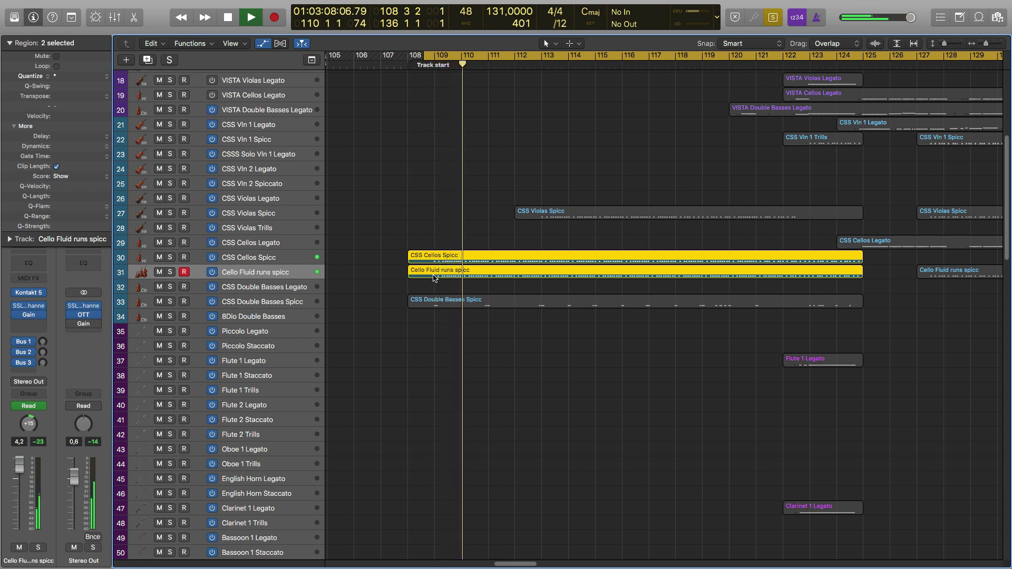
key(space)
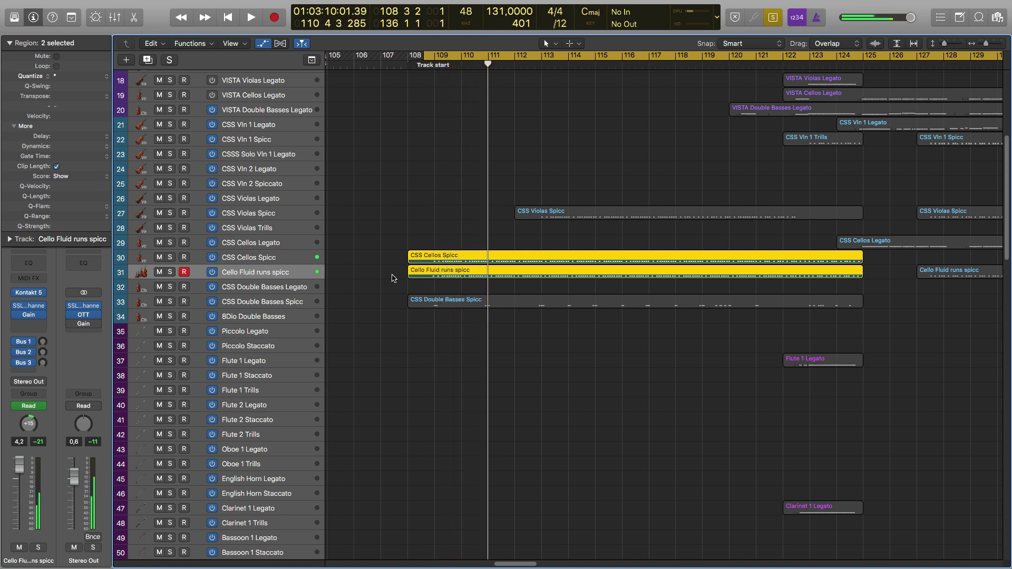
key(ctrl+s)
click(369, 258)
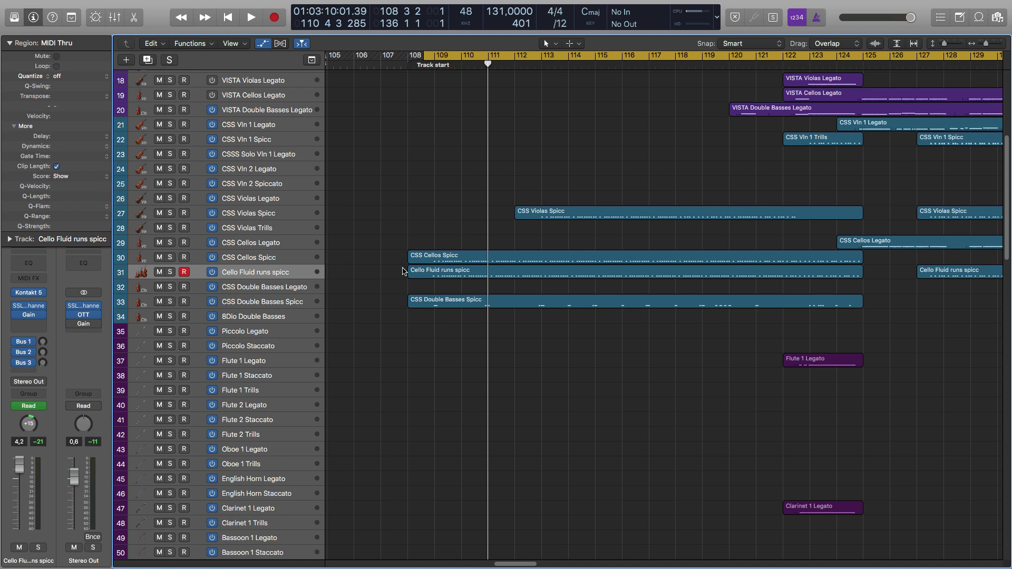
Inspect the Space Designer reverb fed by Bus 3 on the CSS Cellos Spicc track and close its window.
click(294, 272)
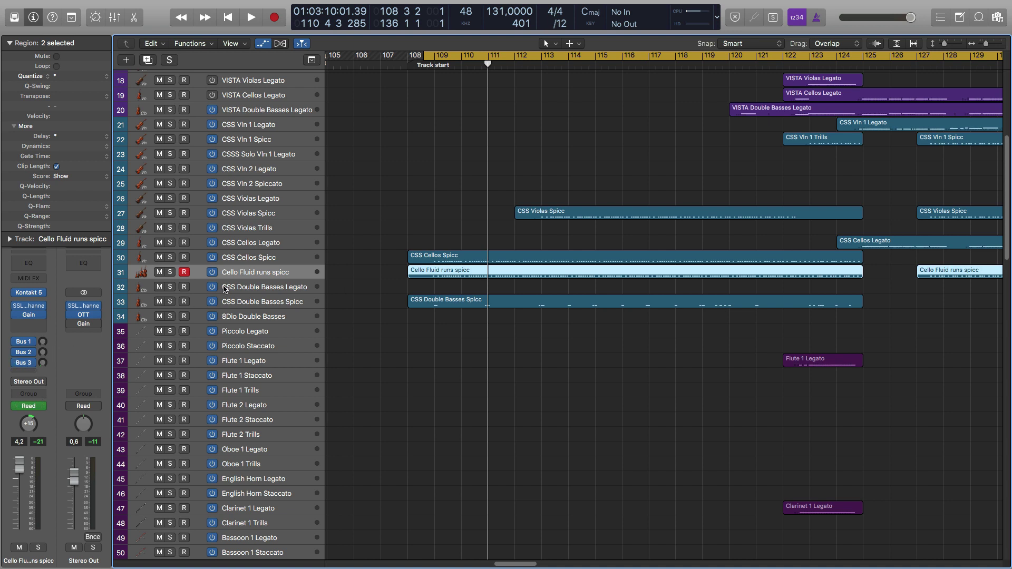
key(Up)
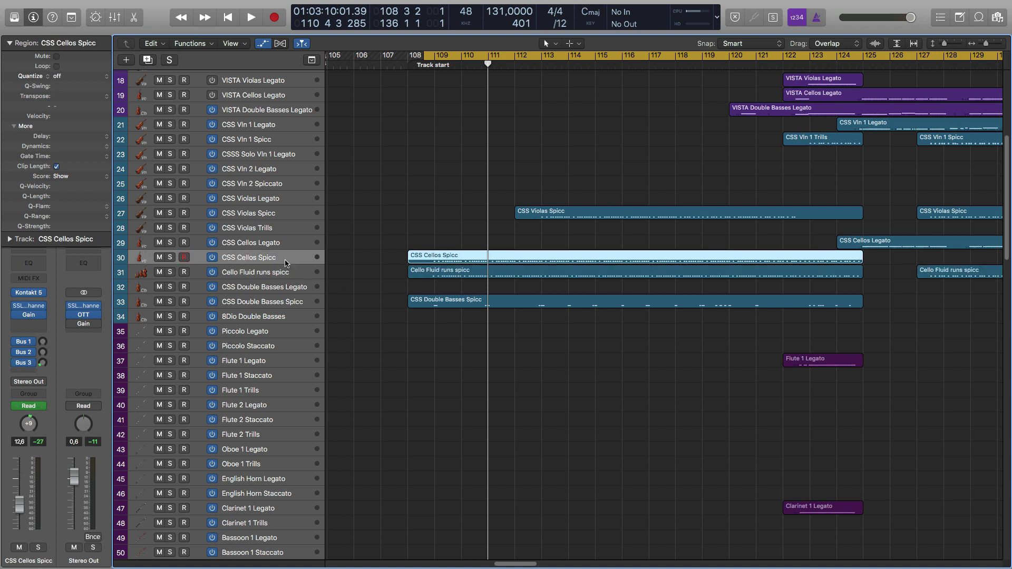
click(29, 363)
click(82, 315)
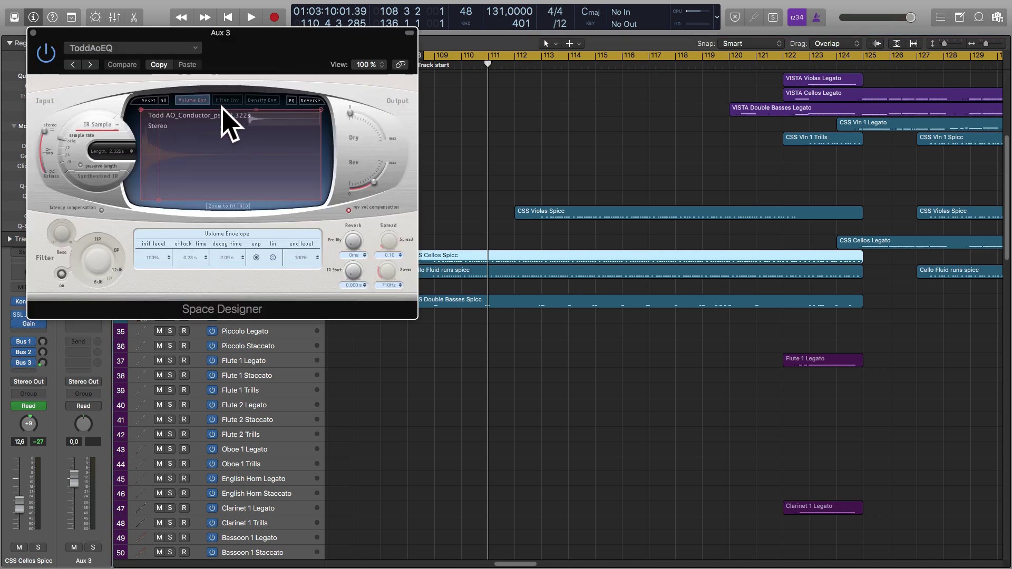
drag(58, 37, 239, 291)
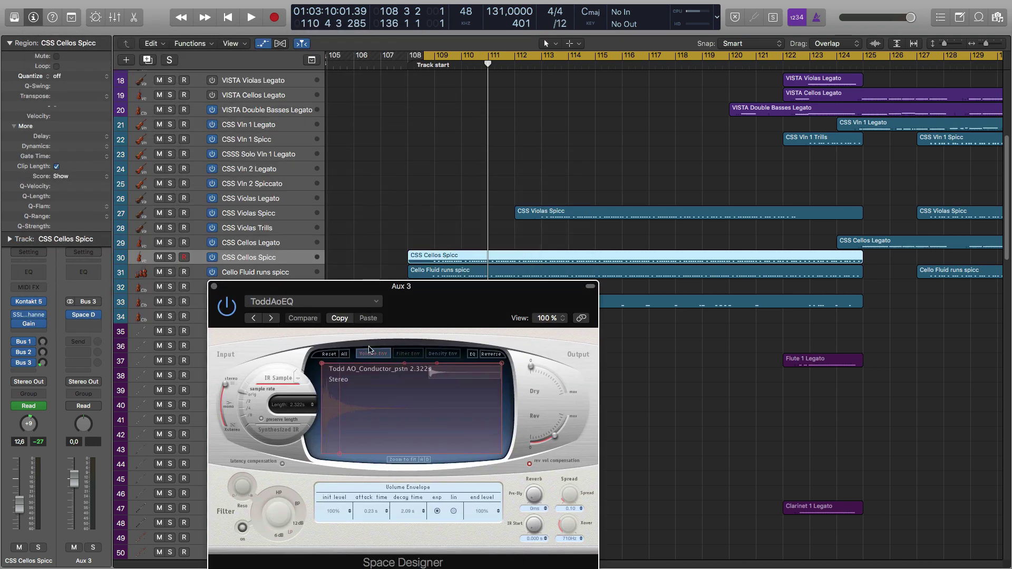
click(214, 289)
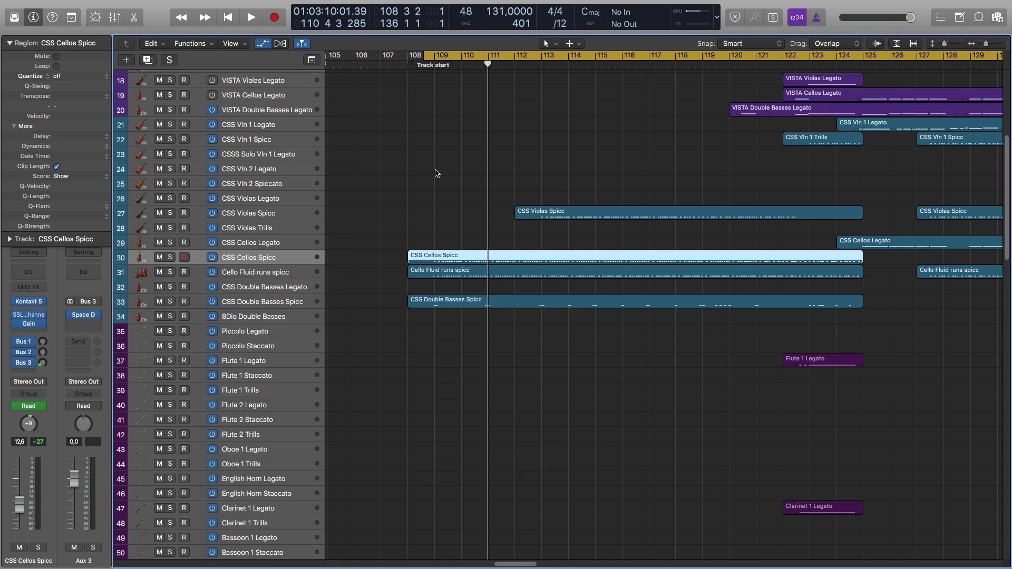
Audition the CSS Cellos Spicc region alone in solo and take it back out of solo.
key(ctrl+s)
key(ctrl+s)
scroll(316, 281, down, 2)
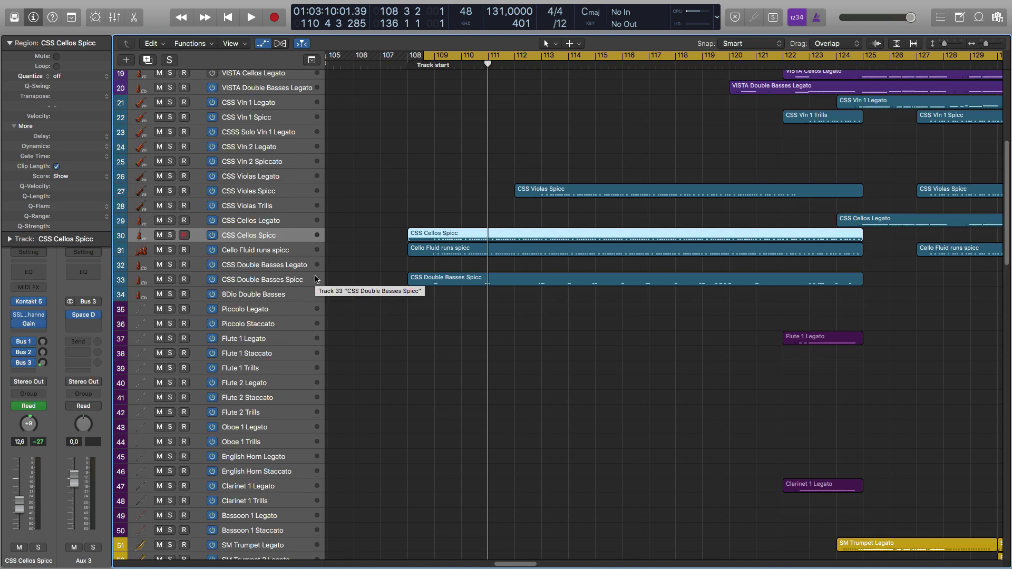
key(ctrl+s)
key(space)
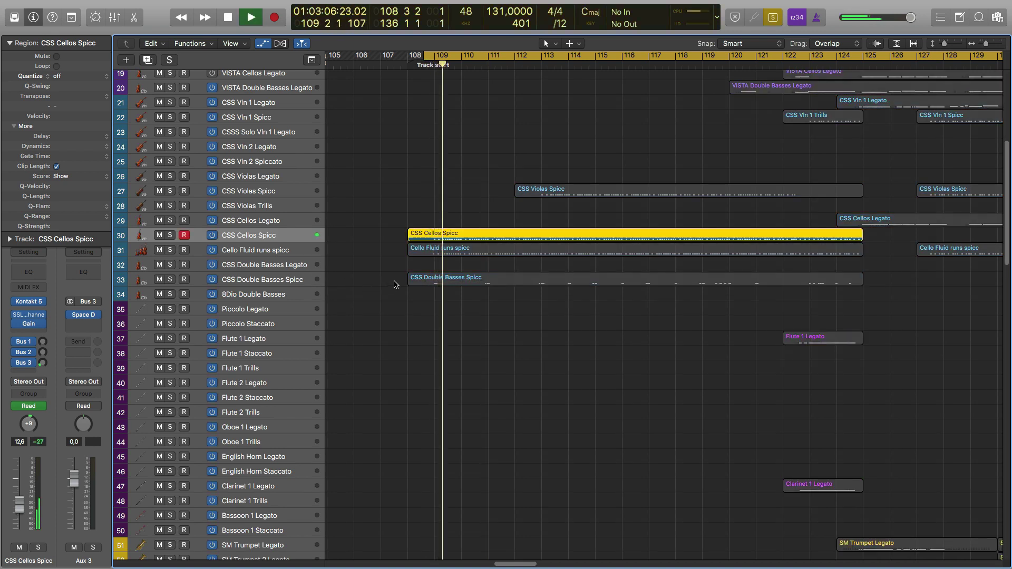
key(space)
key(ctrl+s)
Solo the CSS Double Basses Spicc region together with both cello spiccato regions, audition them and end the solo.
click(376, 310)
click(437, 286)
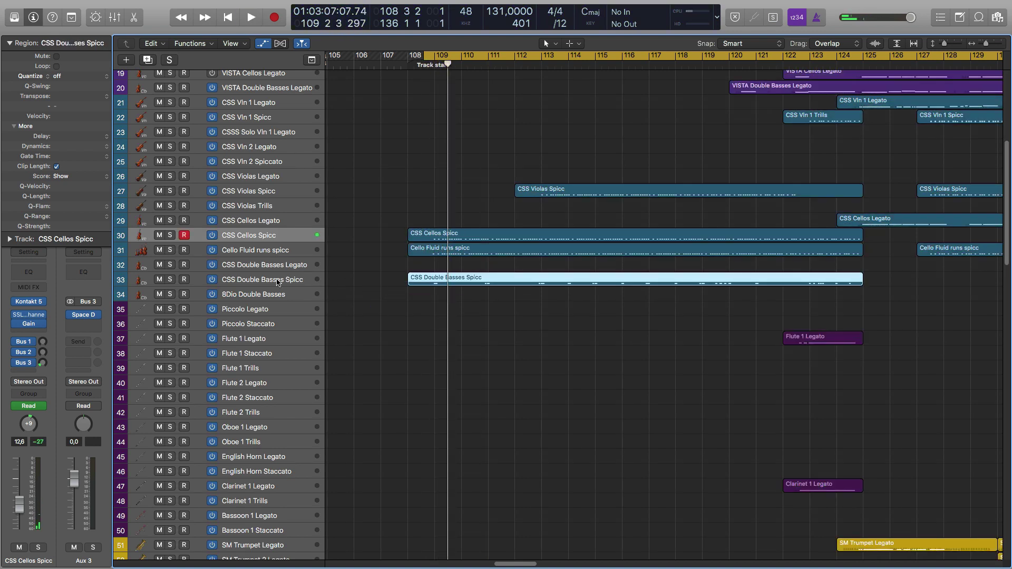
drag(402, 318, 492, 221)
key(ctrl+s)
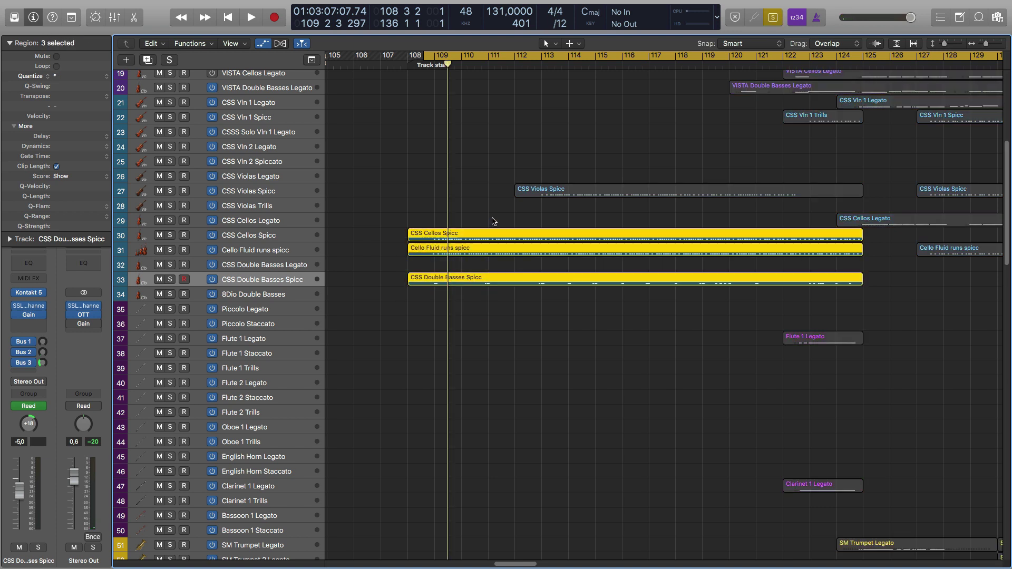
key(space)
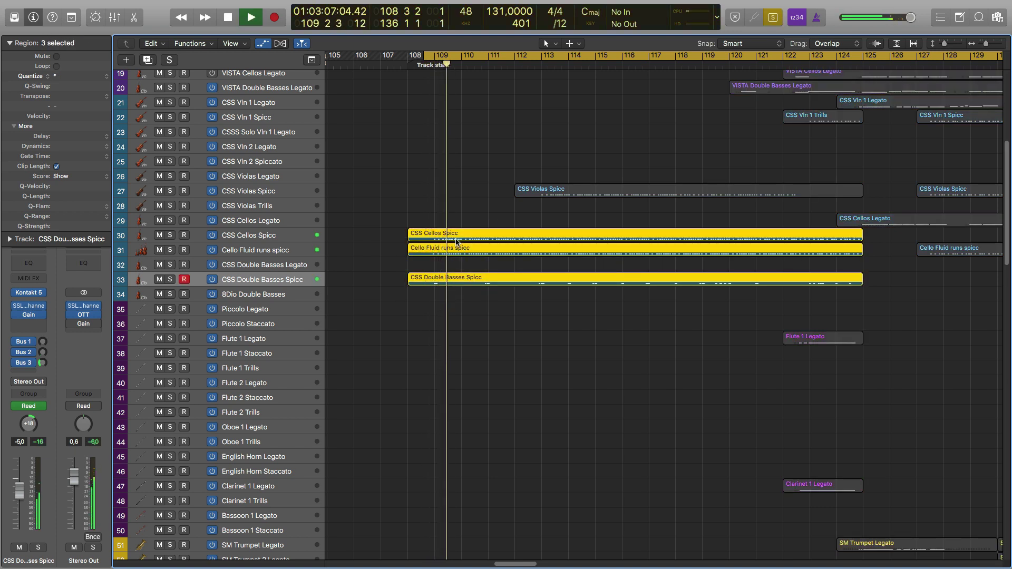
scroll(474, 228, down, 2)
scroll(454, 233, down, 3)
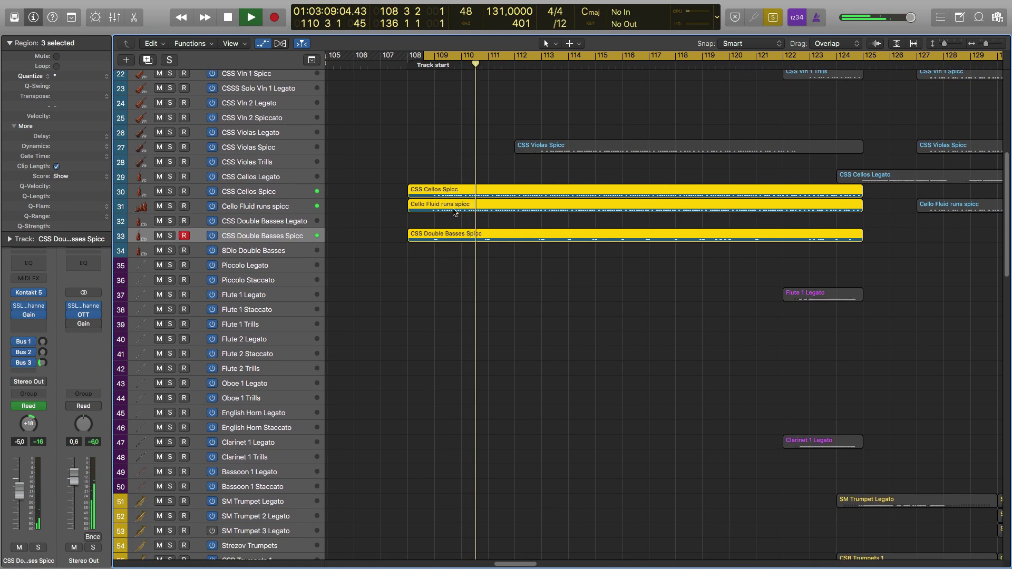
key(space)
key(ctrl+s)
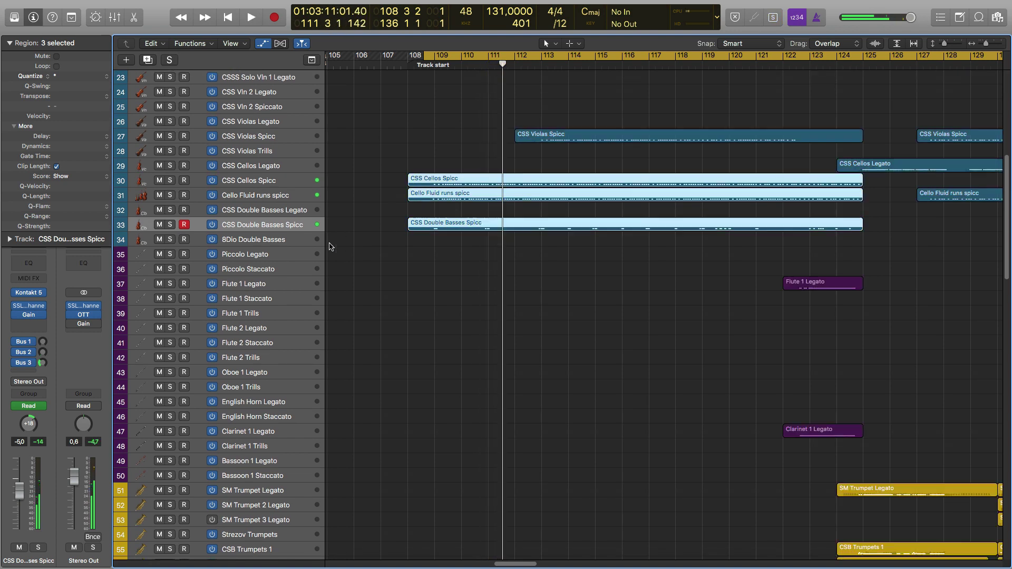
Select only the CSS Double Basses Spicc track and look over the string tracks around it.
click(302, 238)
click(299, 229)
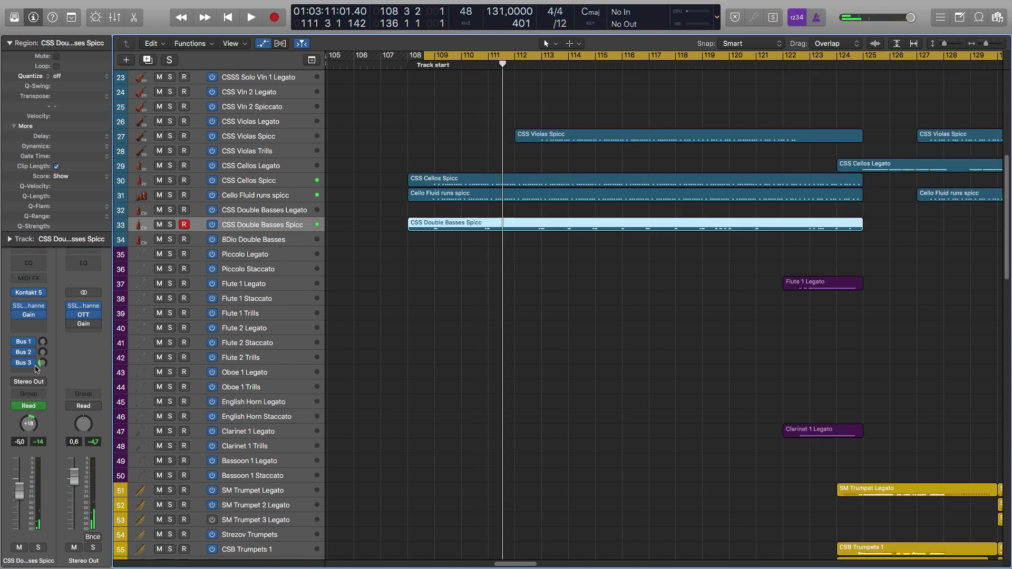
scroll(380, 262, down, 4)
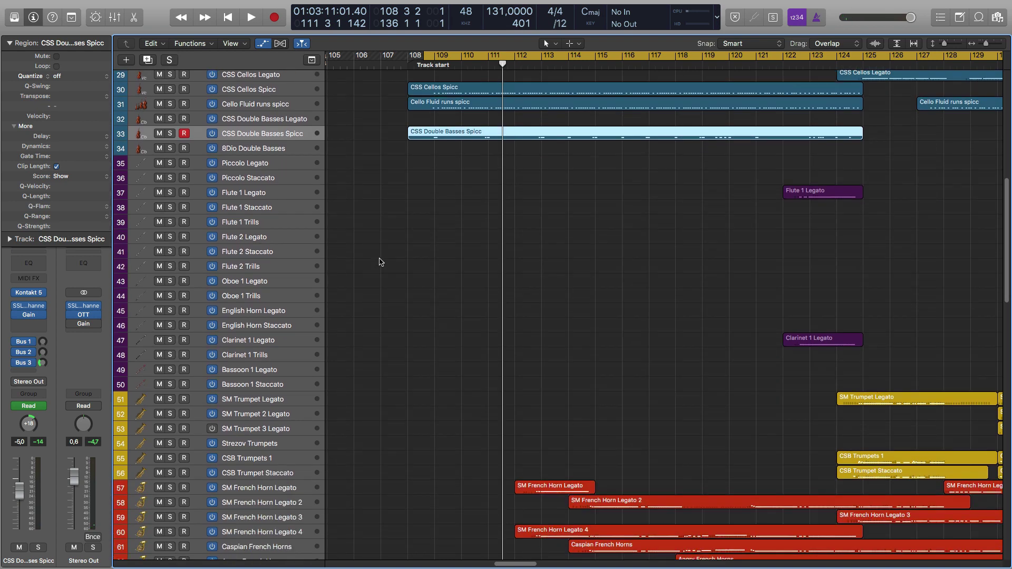
scroll(459, 200, up, 4)
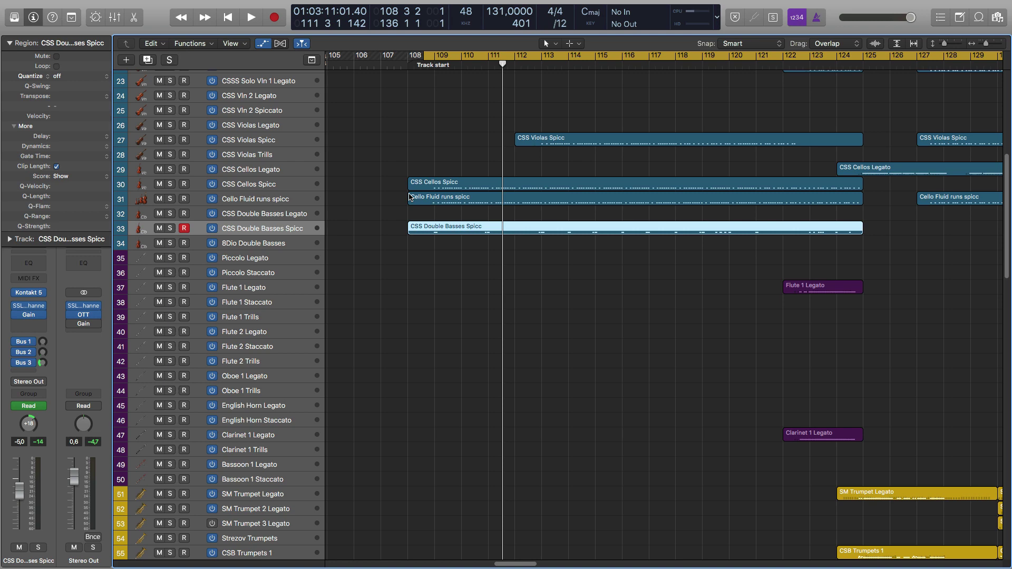
Select the SM French Horn Legato track and move the cycle start to 114 3 2.
scroll(410, 196, down, 12)
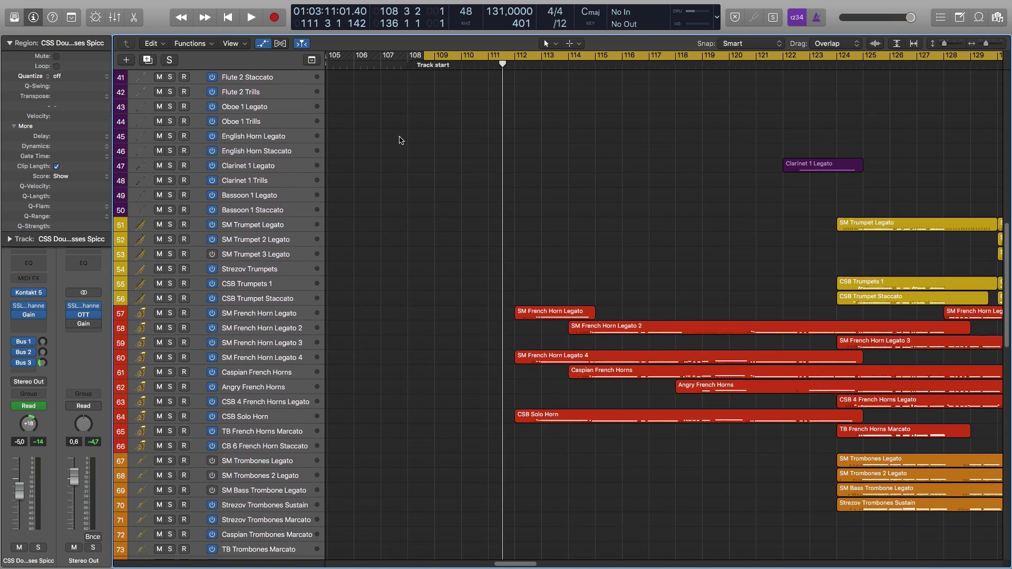
scroll(400, 140, down, 3)
drag(425, 56, 528, 59)
key(super+Right)
click(282, 245)
scroll(326, 240, right, 5)
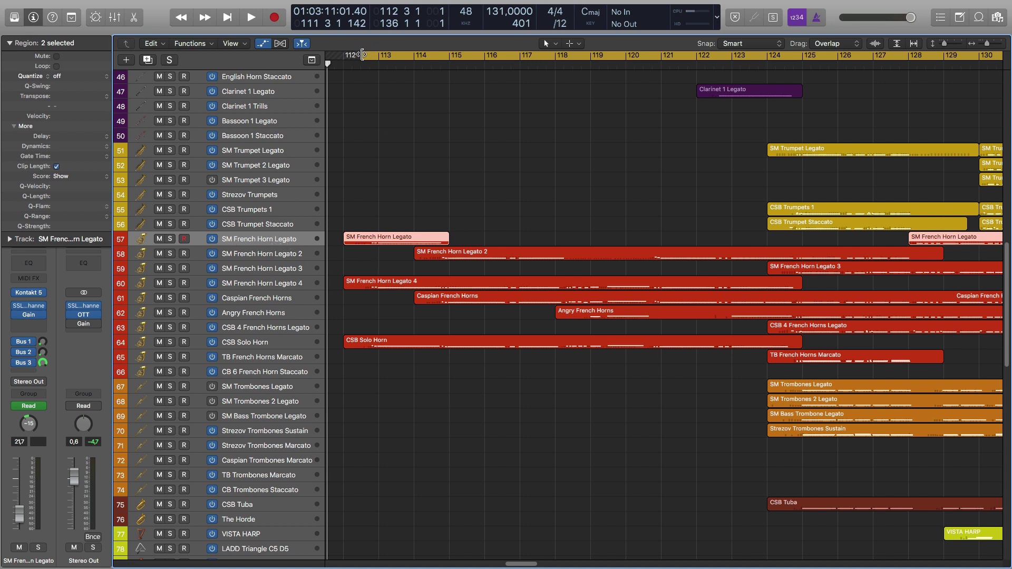
drag(362, 55, 435, 55)
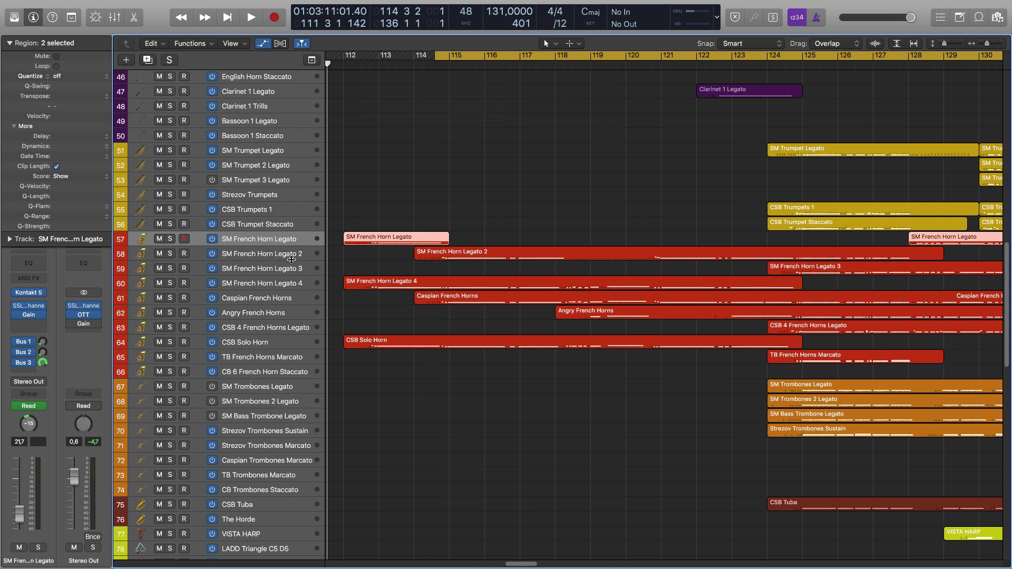
Select the SM French Horn Legato 2 and CSB Solo Horn tracks in turn, and clear the region selection.
click(500, 258)
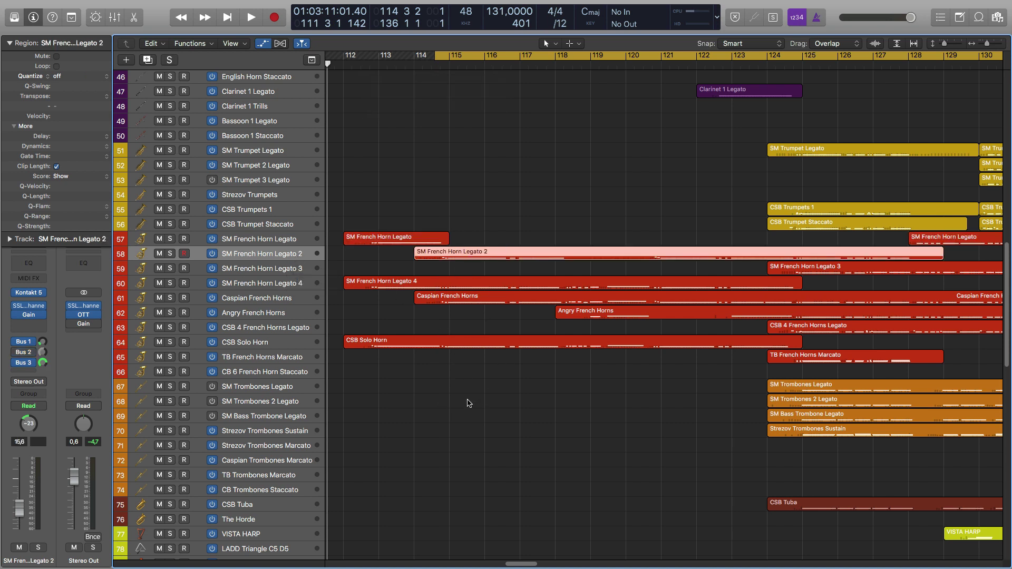
click(289, 346)
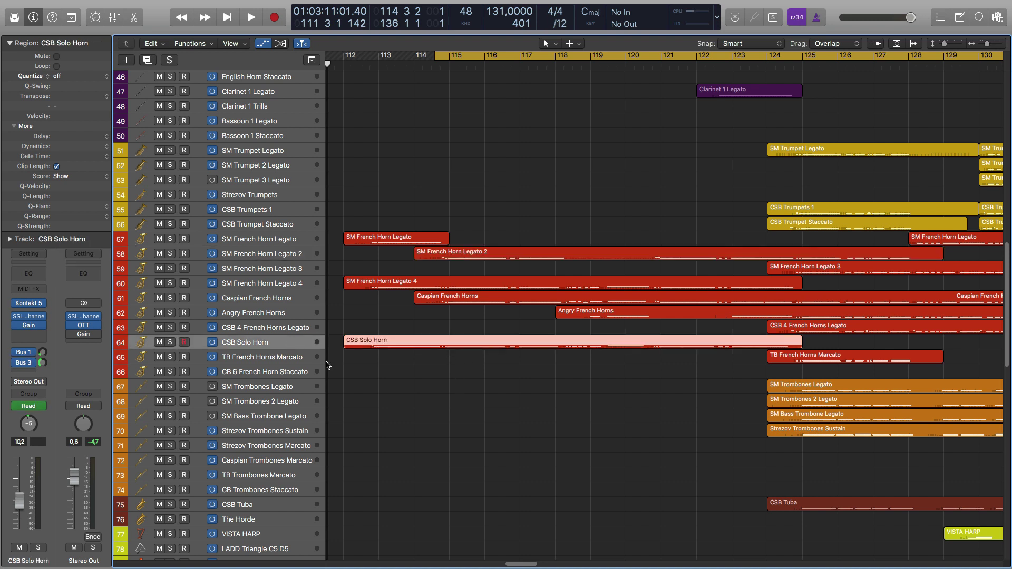
click(402, 375)
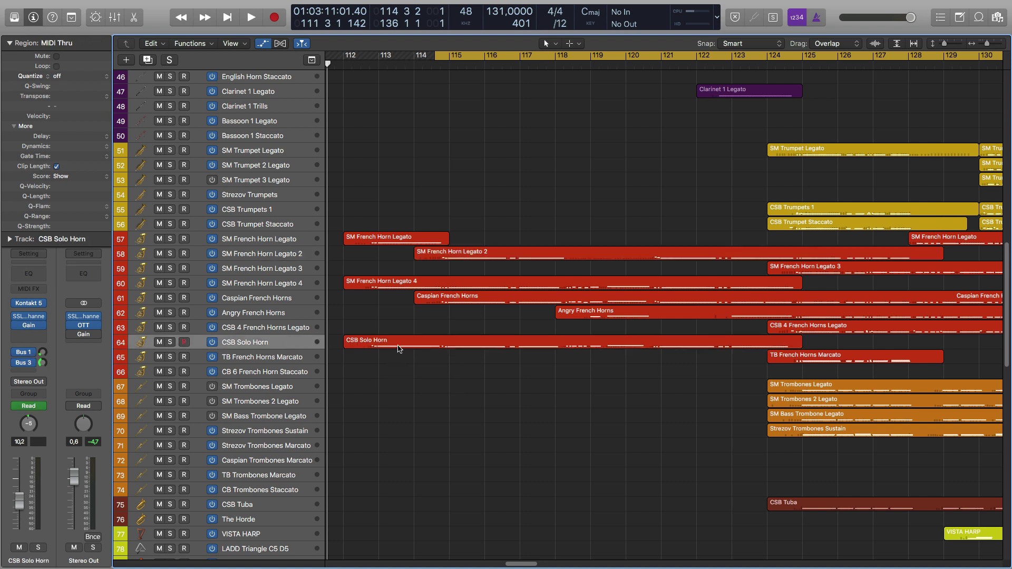
Play the CSB Solo Horn region in solo with the cycle start at 112 4 1, and raise the Stereo Out level to 3.1 dB.
click(408, 349)
key(ctrl+s)
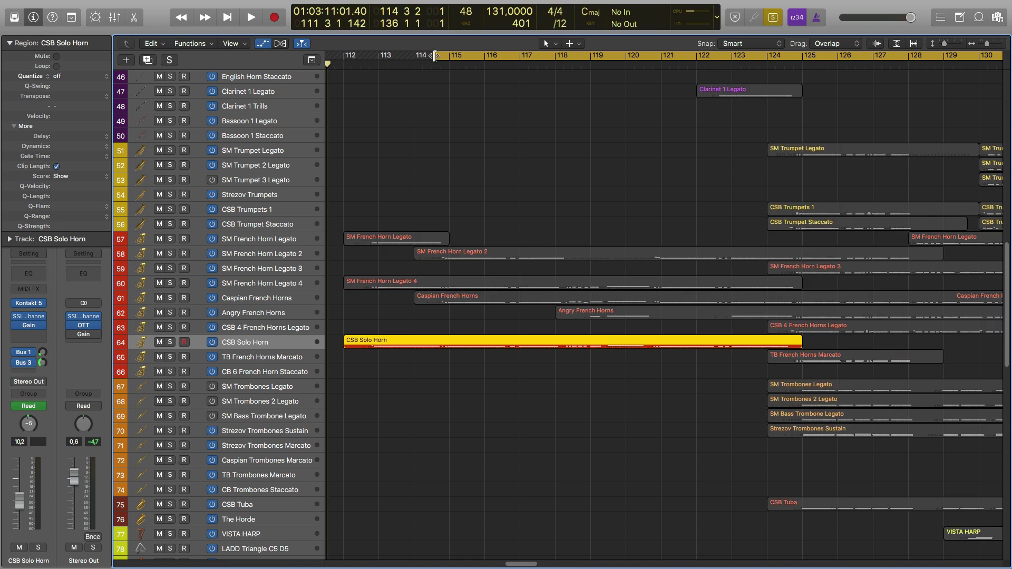
drag(434, 56, 367, 63)
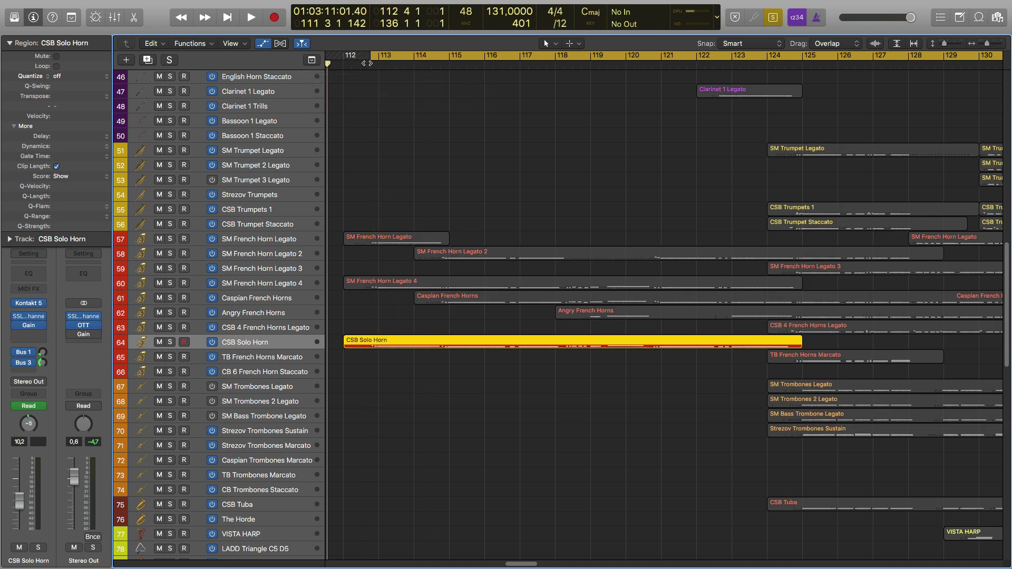
key(space)
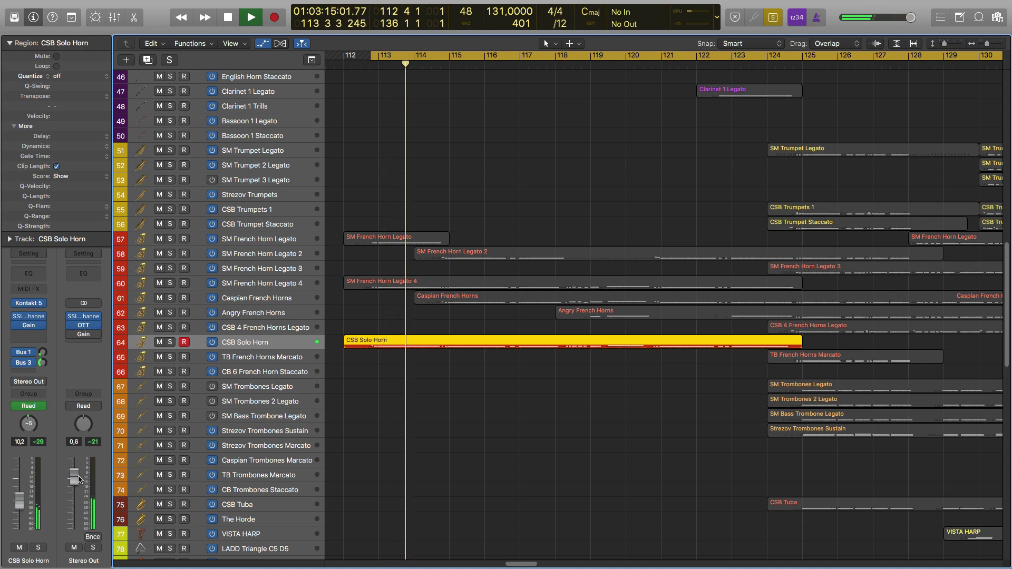
drag(74, 477, 75, 468)
Open the CSB Solo Horn region in the Piano Roll and show Modulation as its controller curve.
key(p)
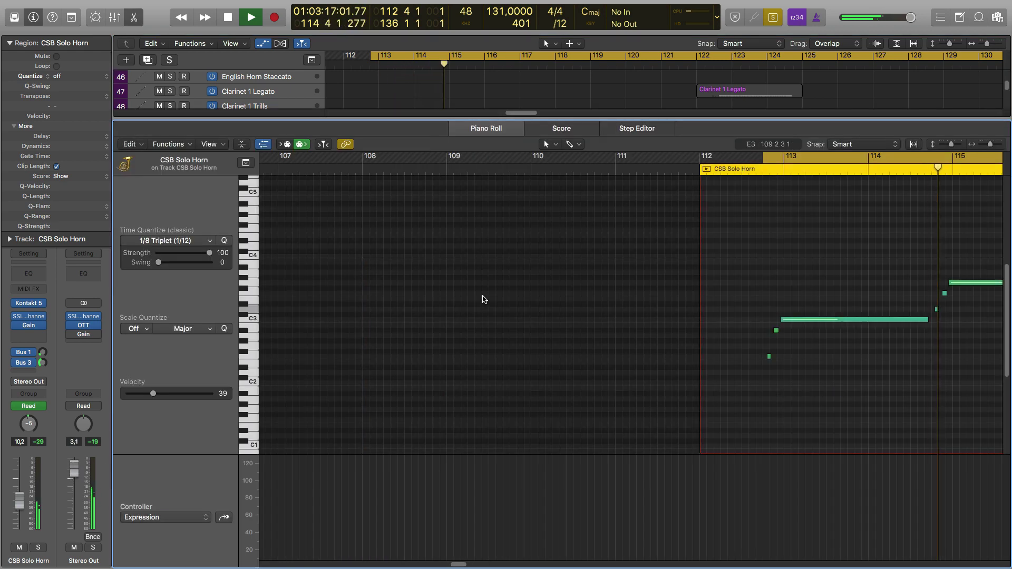
scroll(484, 299, down, 3)
click(165, 517)
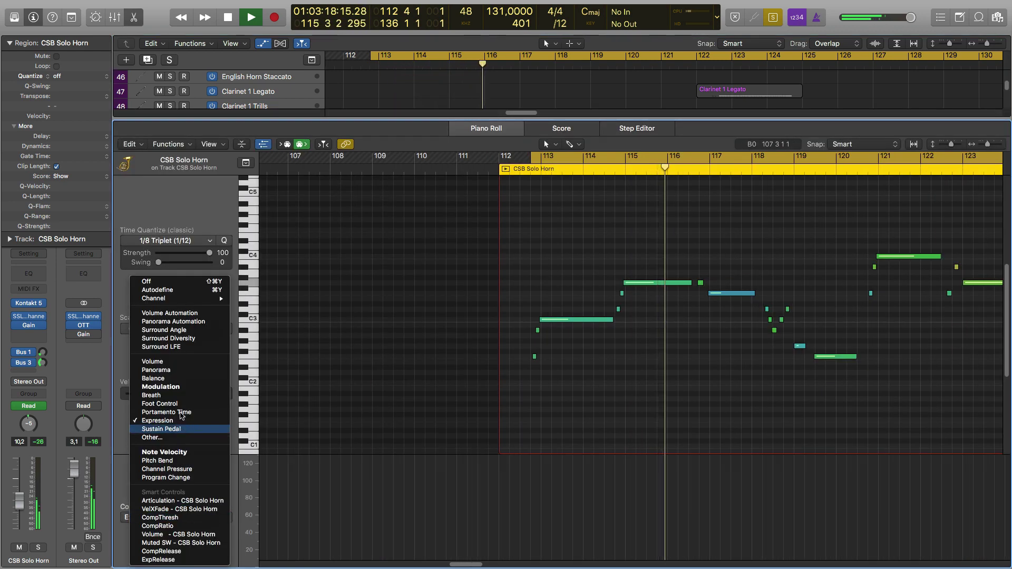
click(152, 378)
click(165, 517)
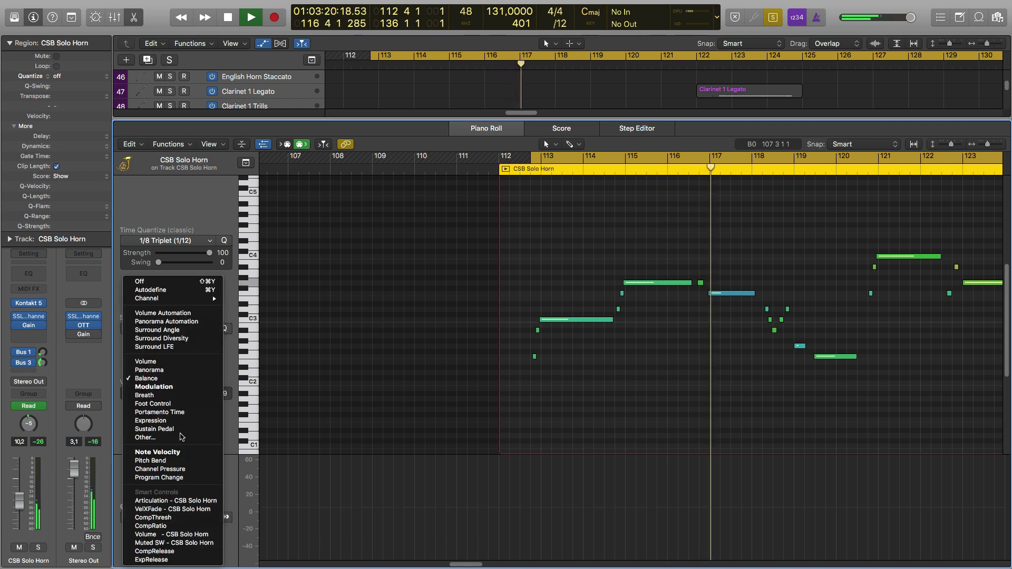
click(181, 387)
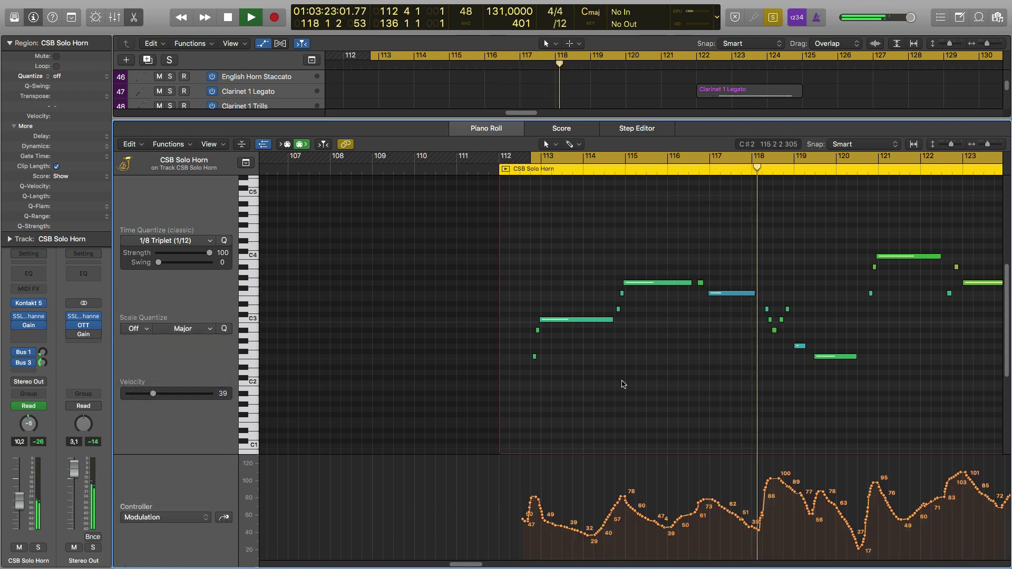
Examine the solo horn's modulation curve, stop playback, select the notes from bar 118 to 120, and close the Piano Roll.
scroll(572, 364, up, 3)
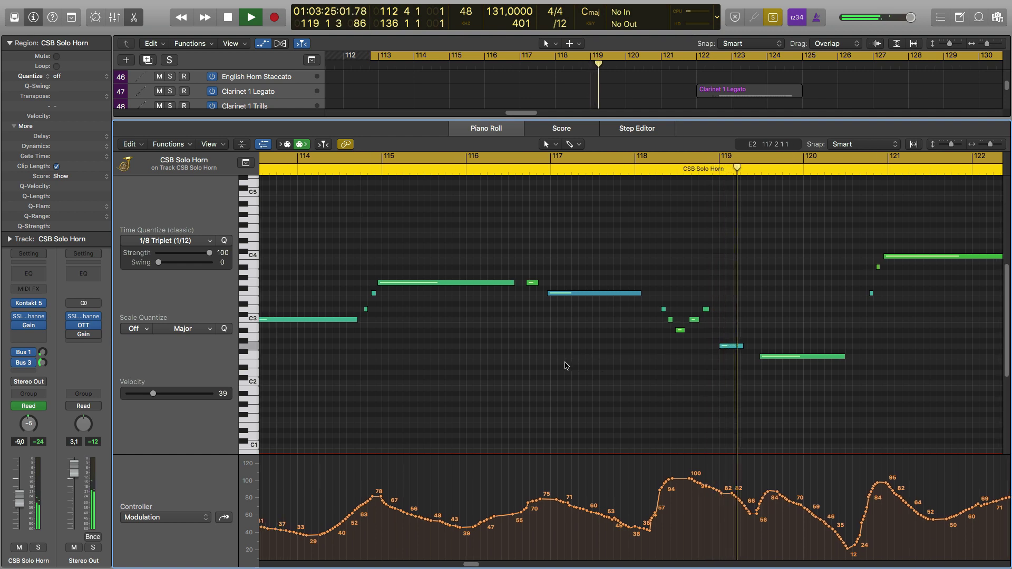
key(space)
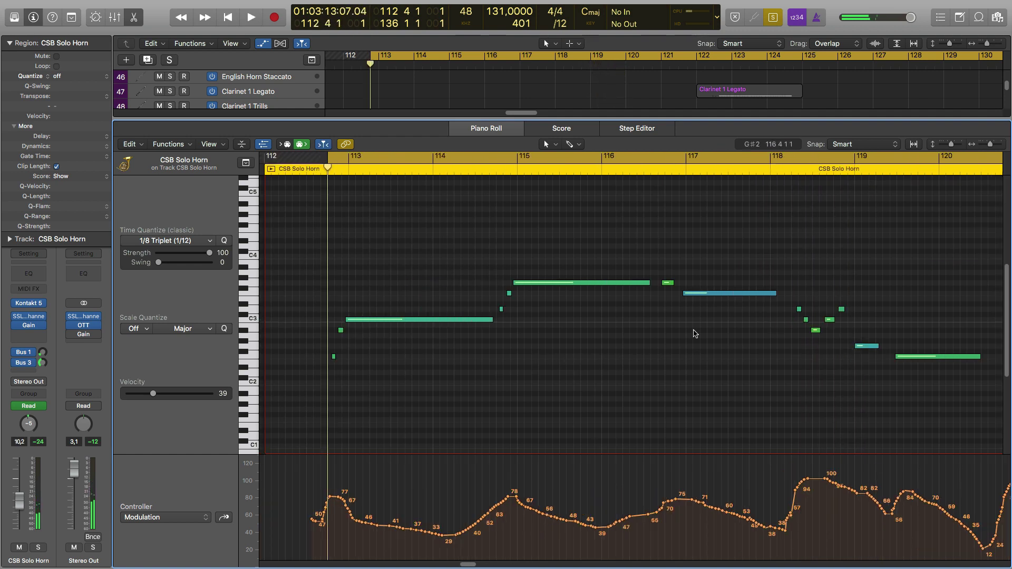
drag(794, 283, 928, 399)
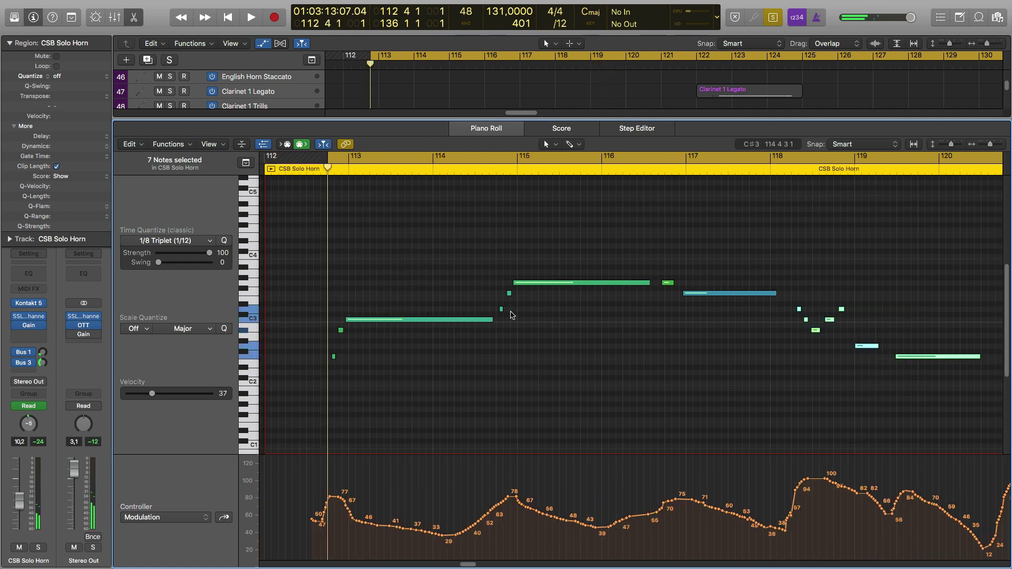
scroll(479, 296, down, 2)
key(e)
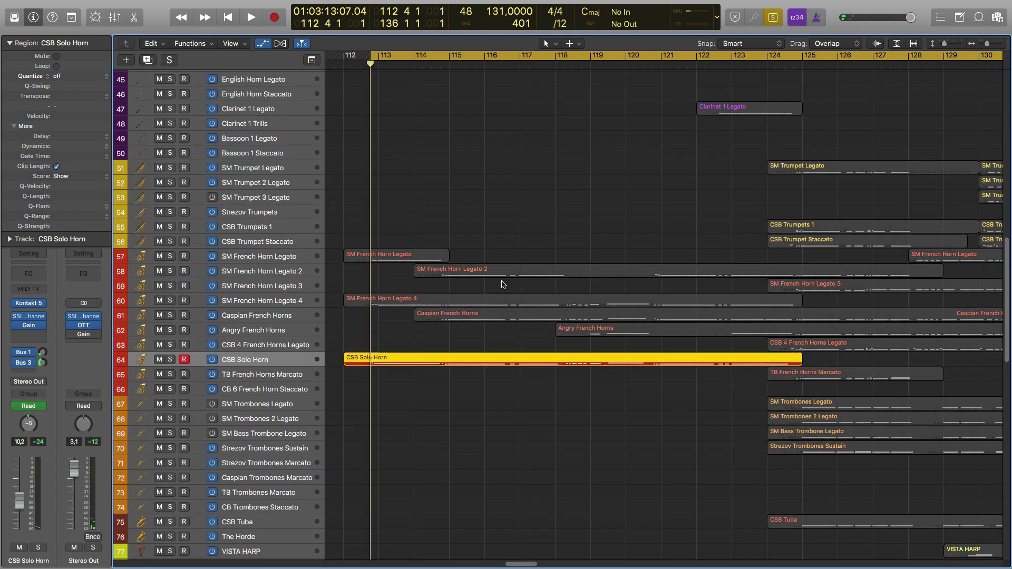
Play the SM French Horn Legato 4 region in solo from the cycle start at 112 4 1.
click(434, 276)
click(398, 312)
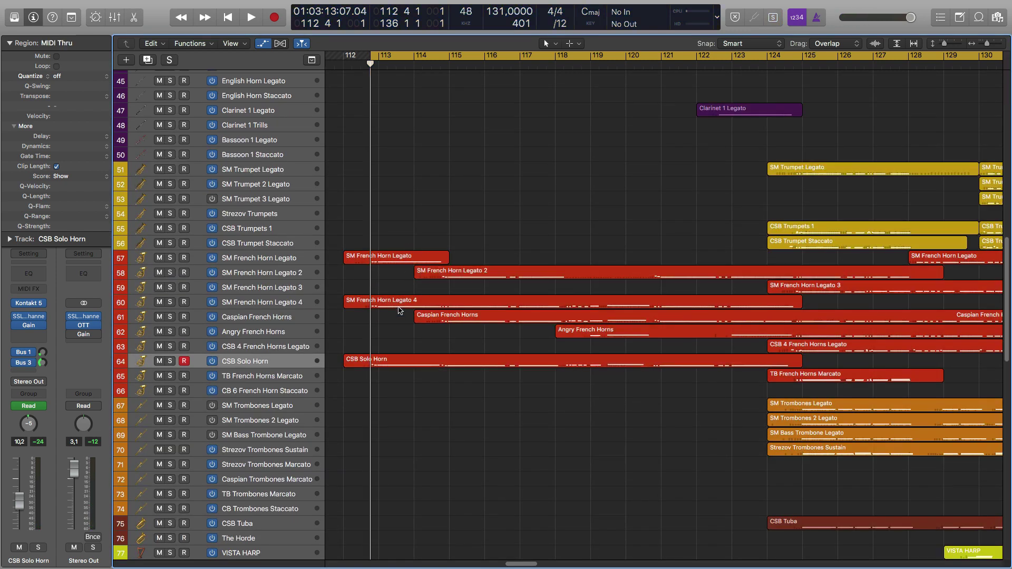
click(397, 303)
key(ctrl+s)
key(space)
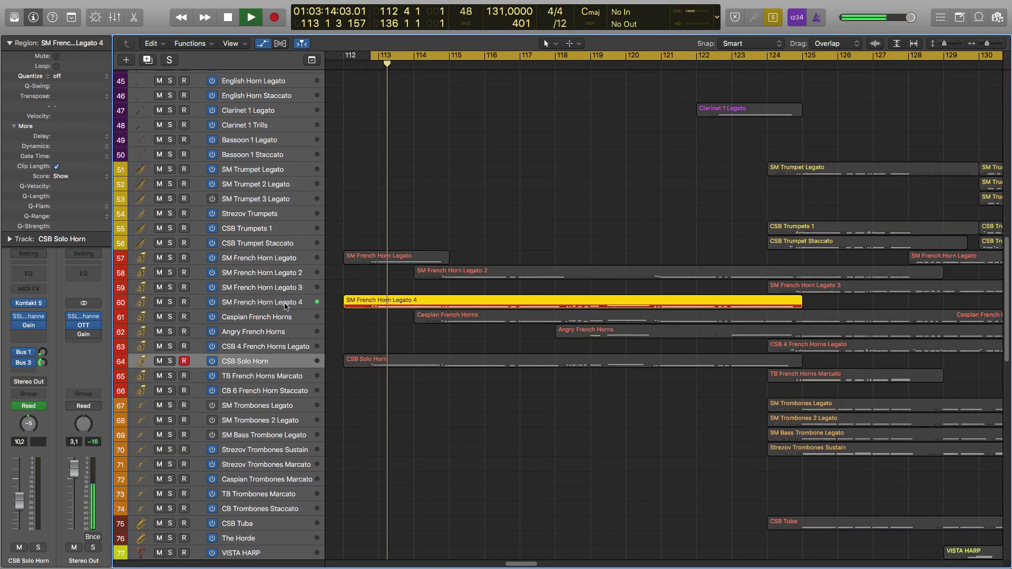
Examine the SM French Horn Legato 4 region in the Piano Roll with Expression as its controller curve, stop playback, and close the editor.
click(285, 305)
key(e)
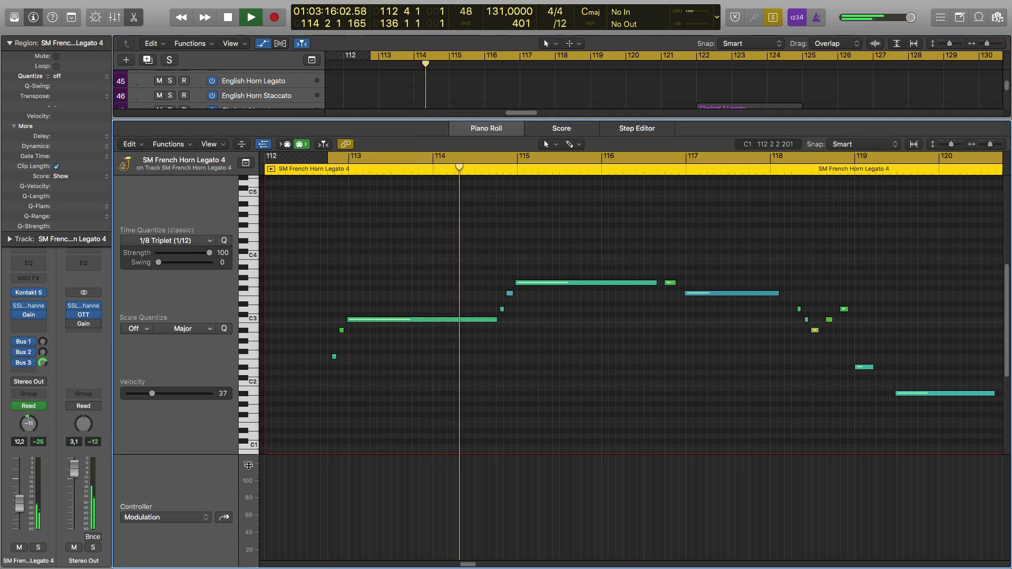
click(165, 517)
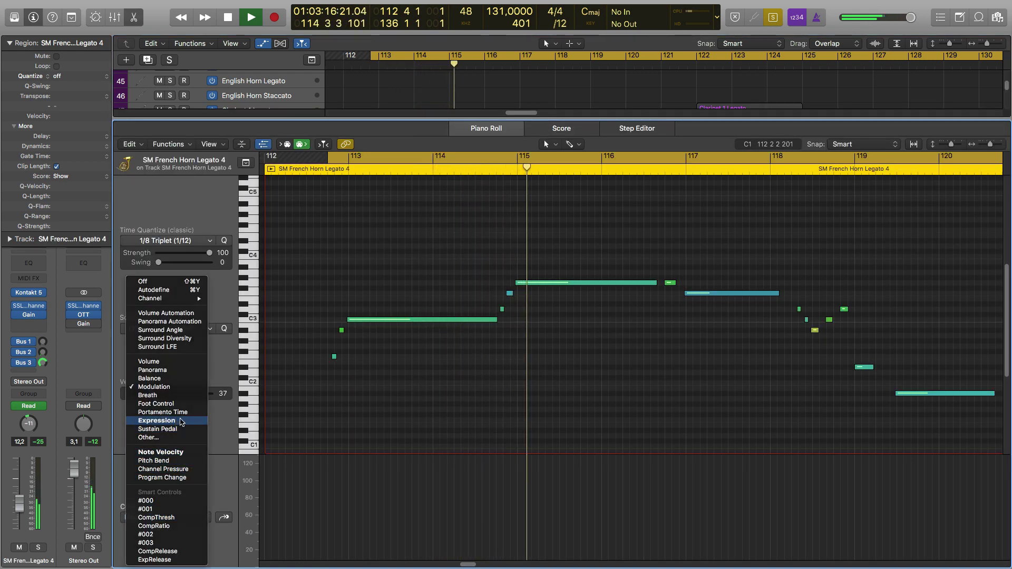
click(158, 420)
scroll(418, 398, down, 2)
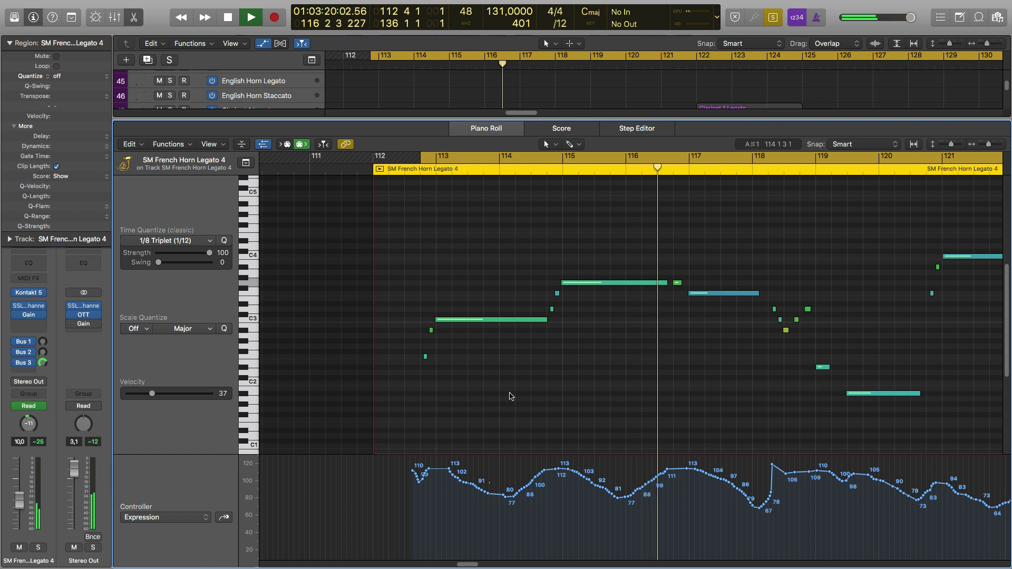
key(space)
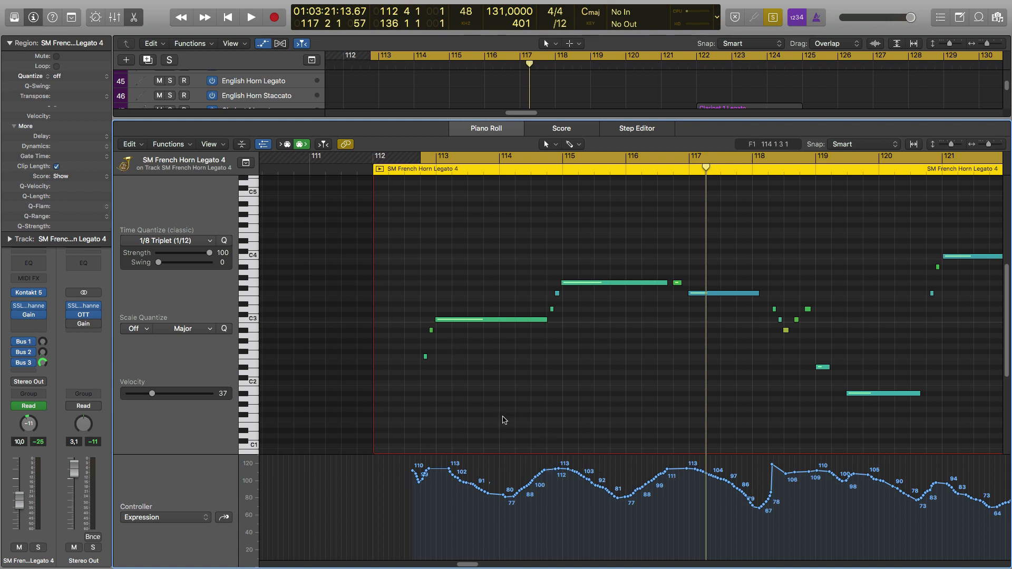
key(p)
Play the CSB Solo Horn and SM French Horn Legato 4 regions together in solo, stop playback, and clear the selection.
click(257, 363)
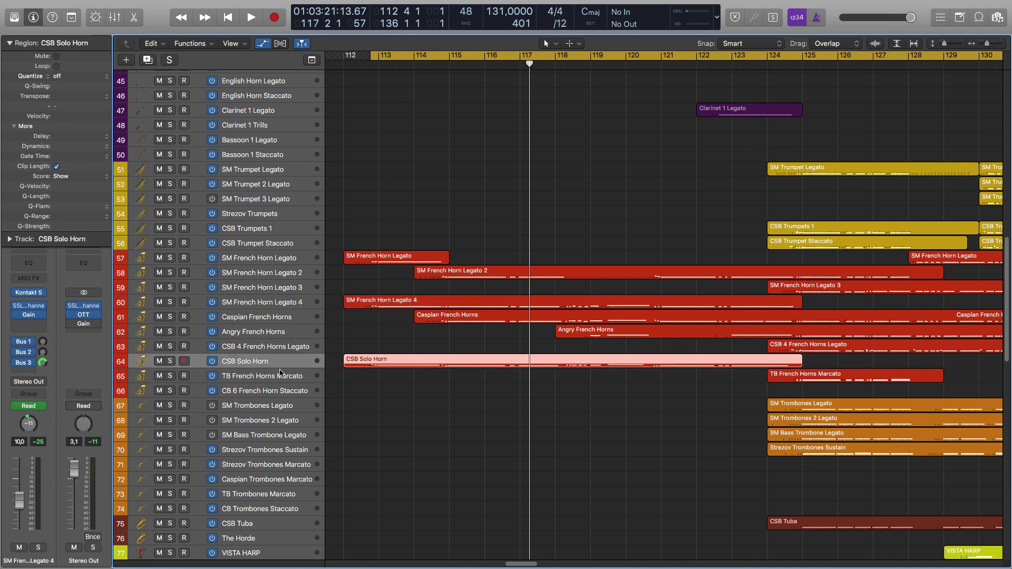
shift+click(389, 302)
key(space)
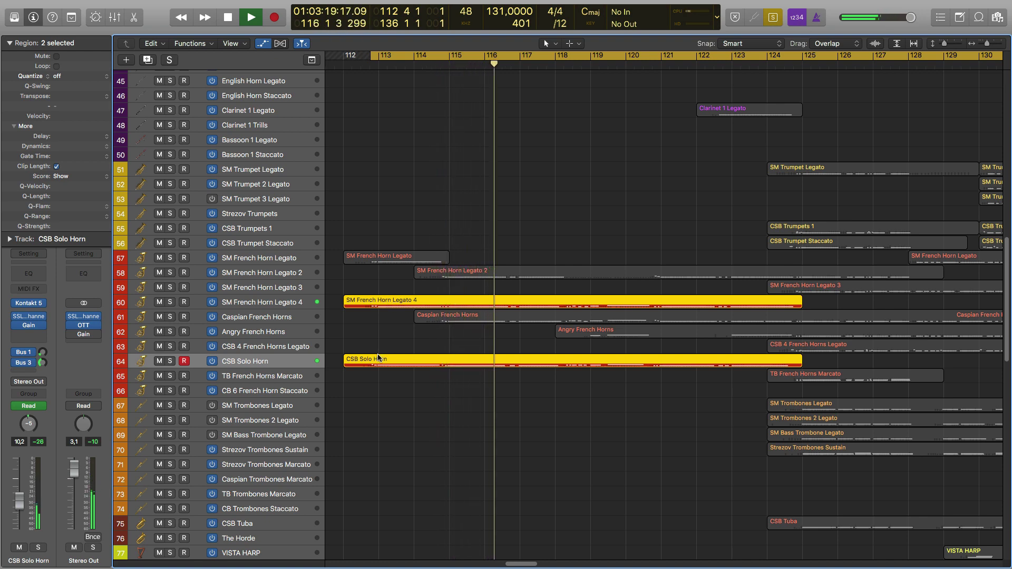
key(space)
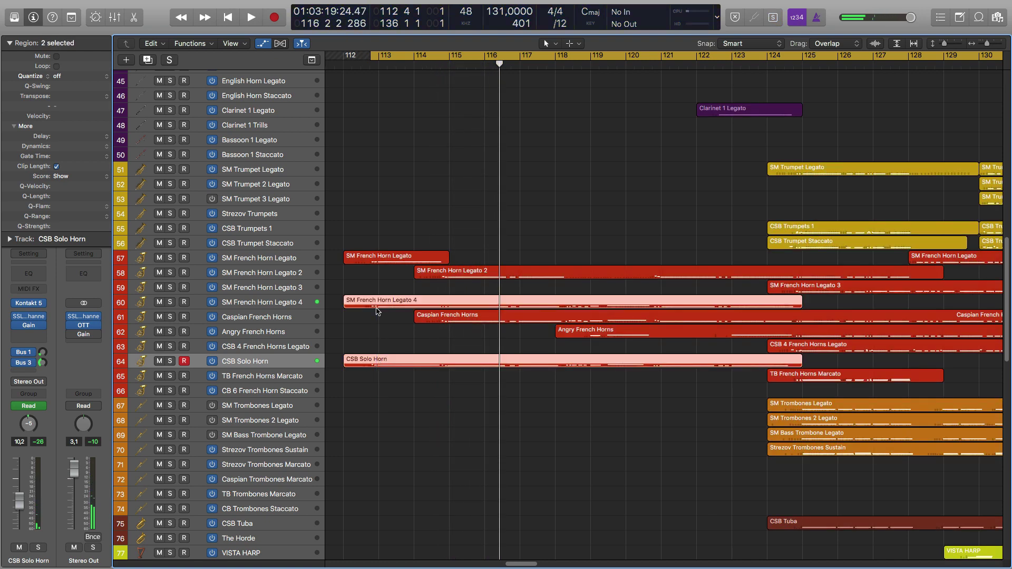
click(375, 333)
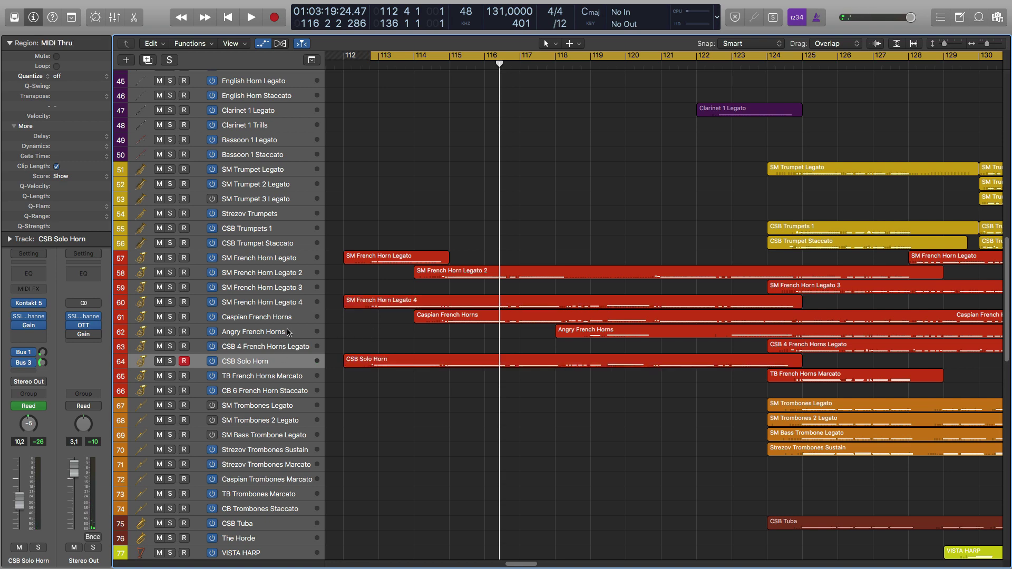
View the Kontakt 5 instrument loaded on the SM French Horn Legato 4 track and close its window.
click(292, 305)
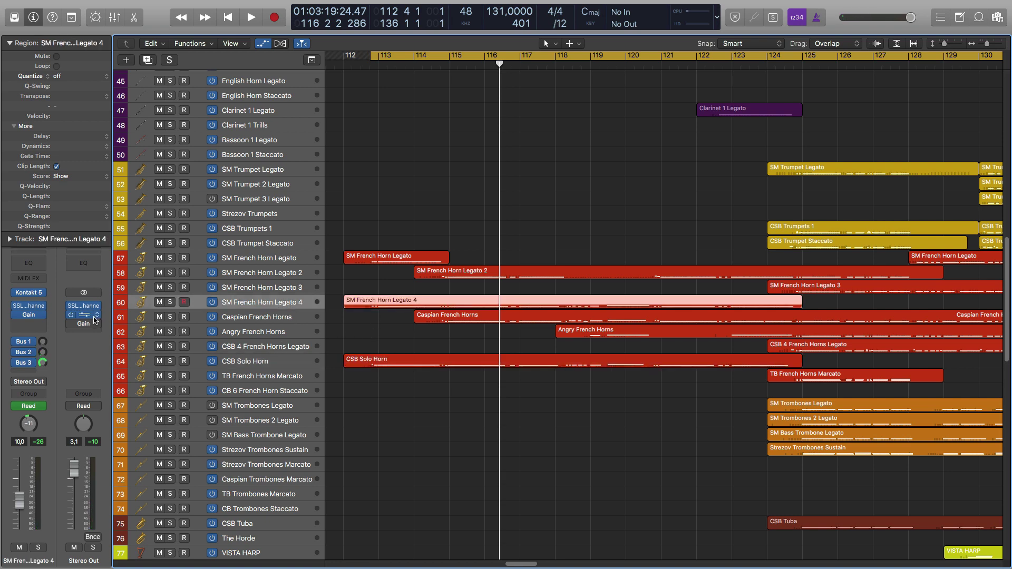
click(44, 294)
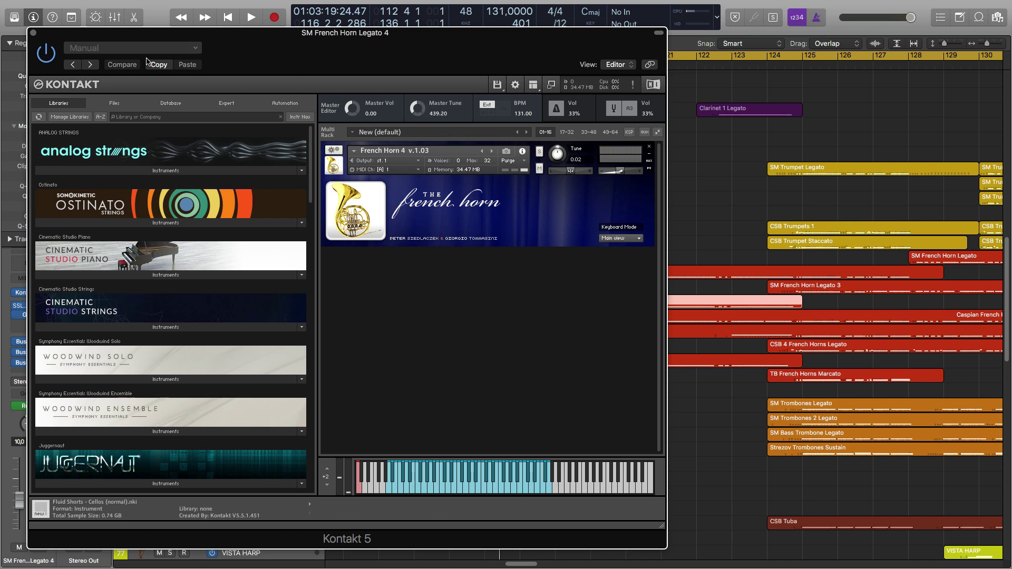
click(34, 34)
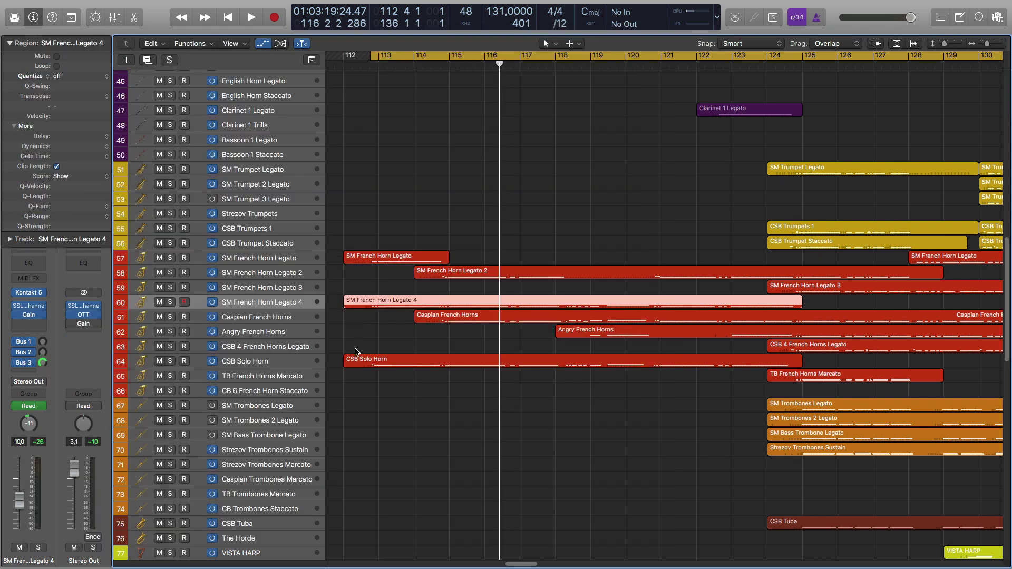
Compare the bus sends of the CSB Solo Horn, SM French Horn Legato 4 and SM French Horn Legato 2 tracks, including the Bus 3 aux channel.
click(283, 362)
click(289, 305)
click(42, 363)
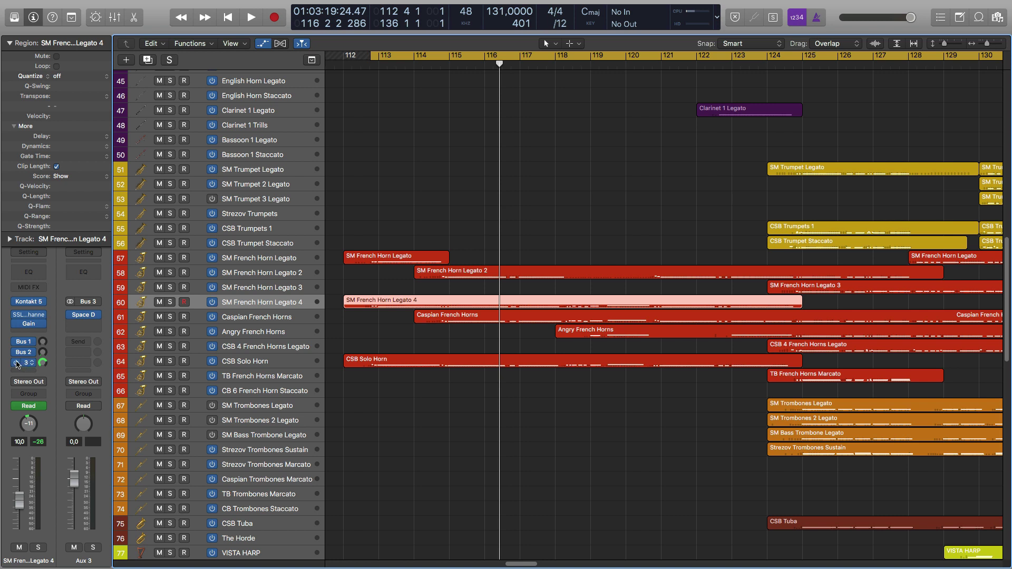
mouse_move(16, 354)
click(283, 275)
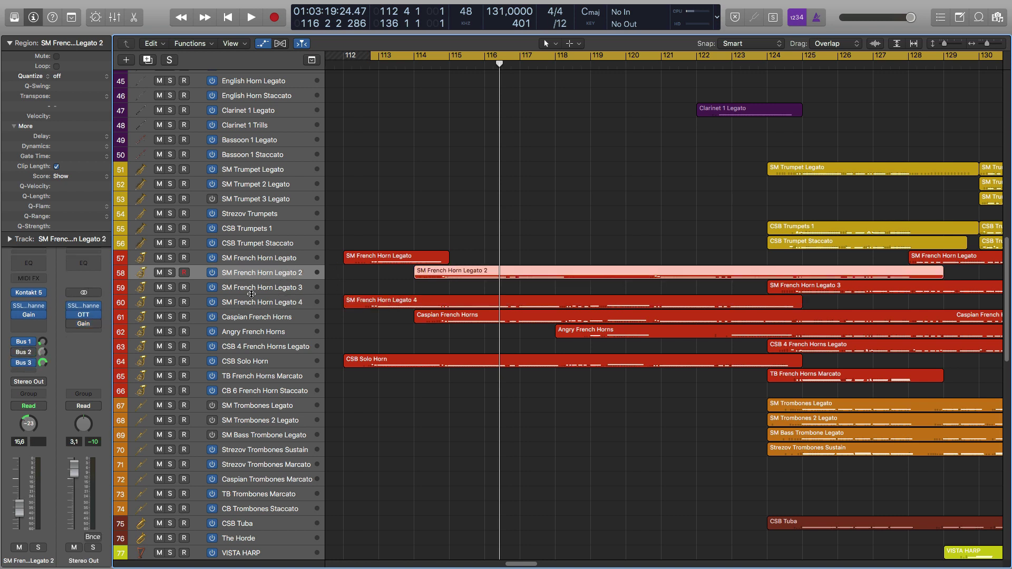
click(288, 305)
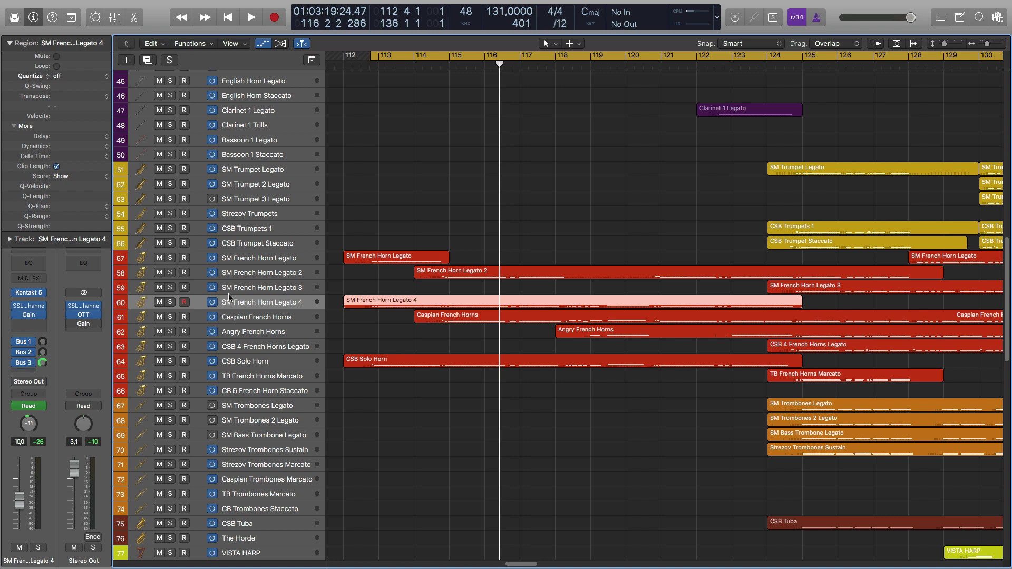
Solo the SM French Horn Legato 2 region and move the cycle range to start at 114 4 1.
click(292, 275)
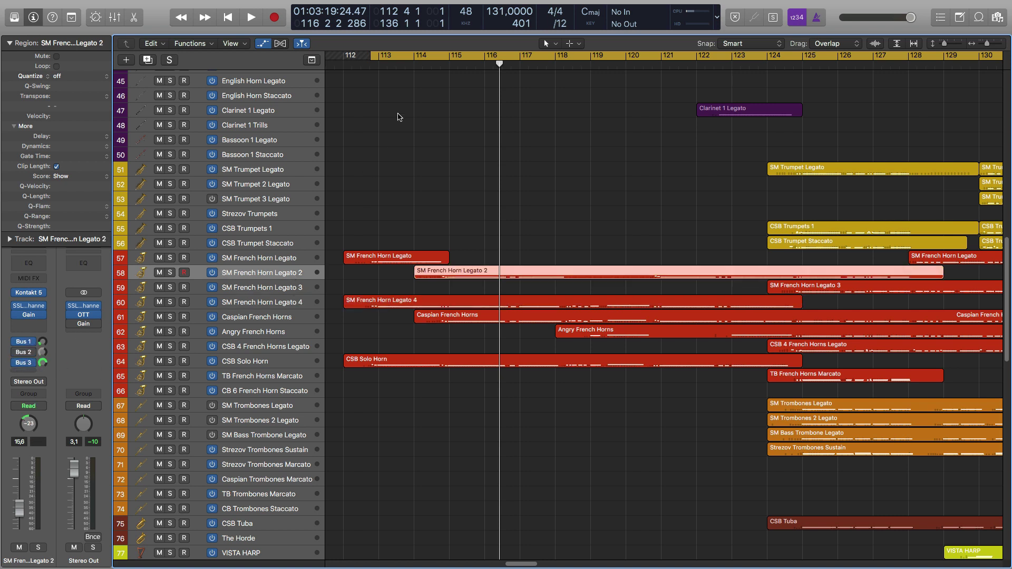
drag(428, 57, 498, 57)
key(ctrl+s)
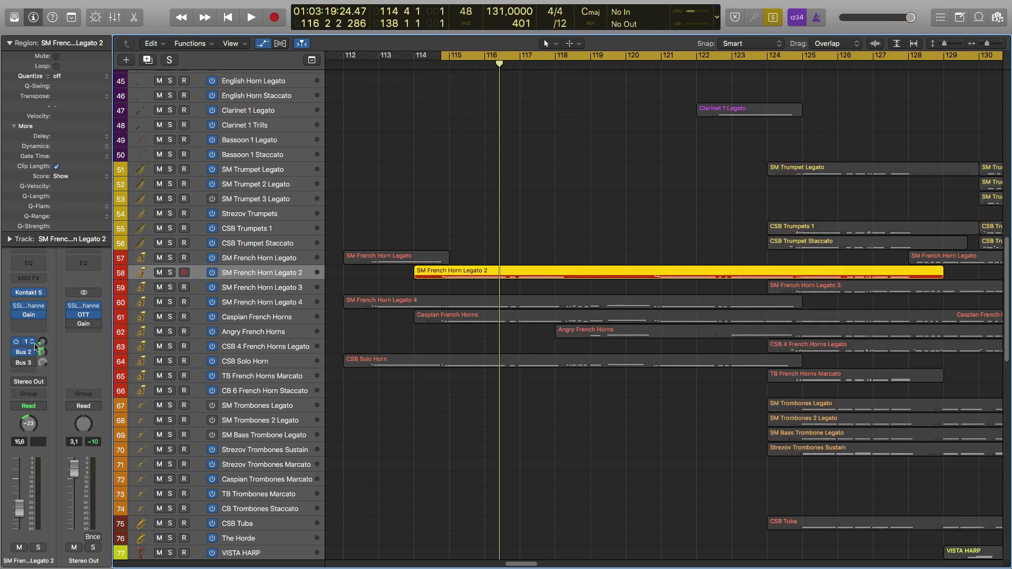
Inspect the ValhallaRoom reverb on the Bus 2 aux channel and close its window.
click(27, 351)
click(83, 316)
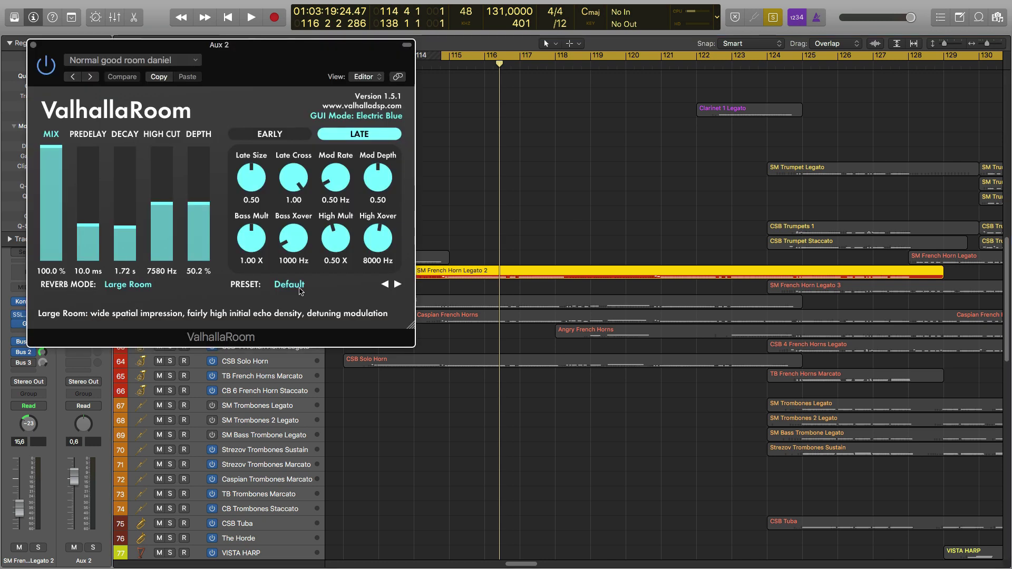
drag(298, 52, 458, 110)
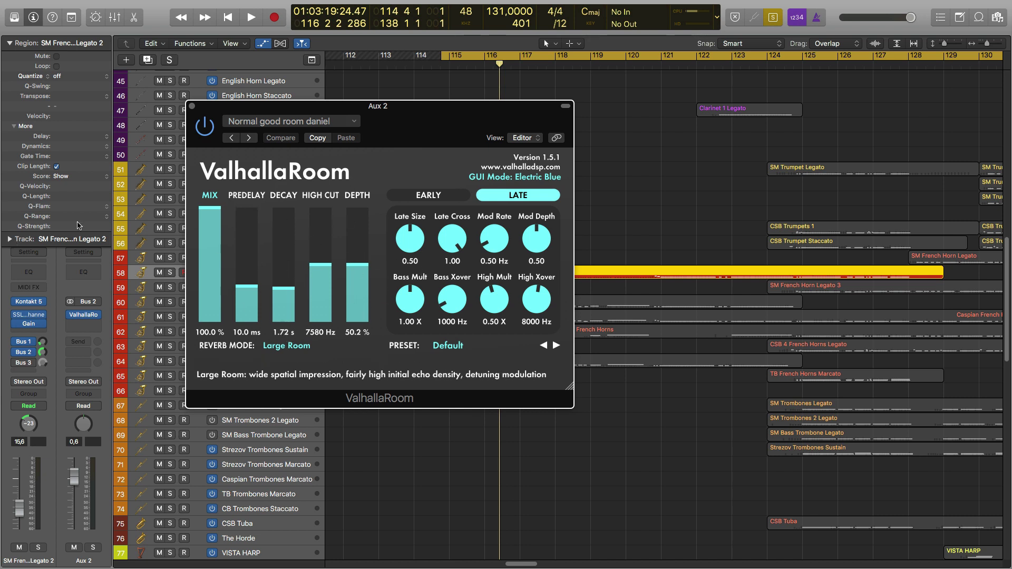
click(192, 106)
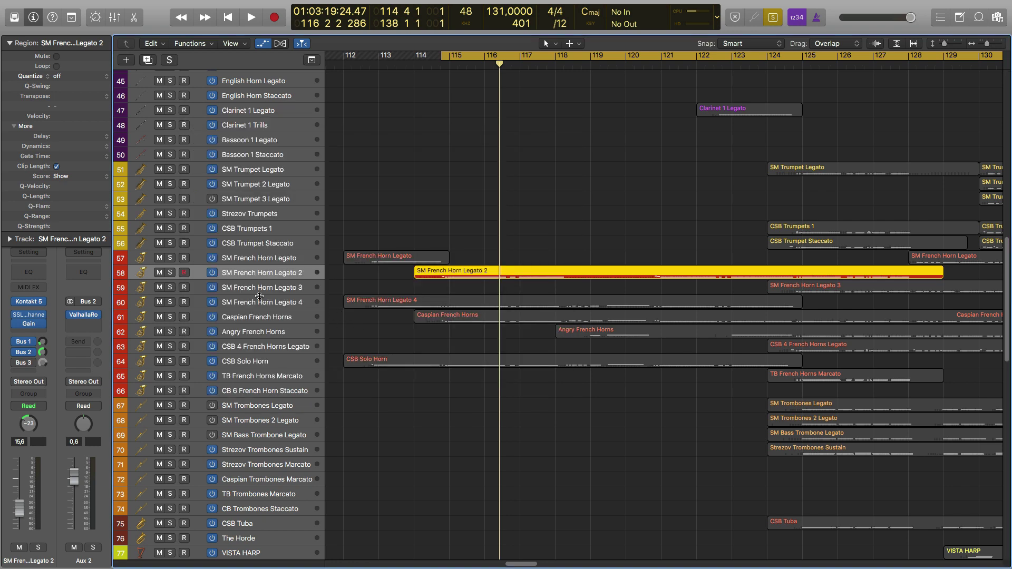
Bypass the Bus 2 send, activate Bus 3 on SM French Horn Legato 2, and play the region from the cycle start.
click(18, 371)
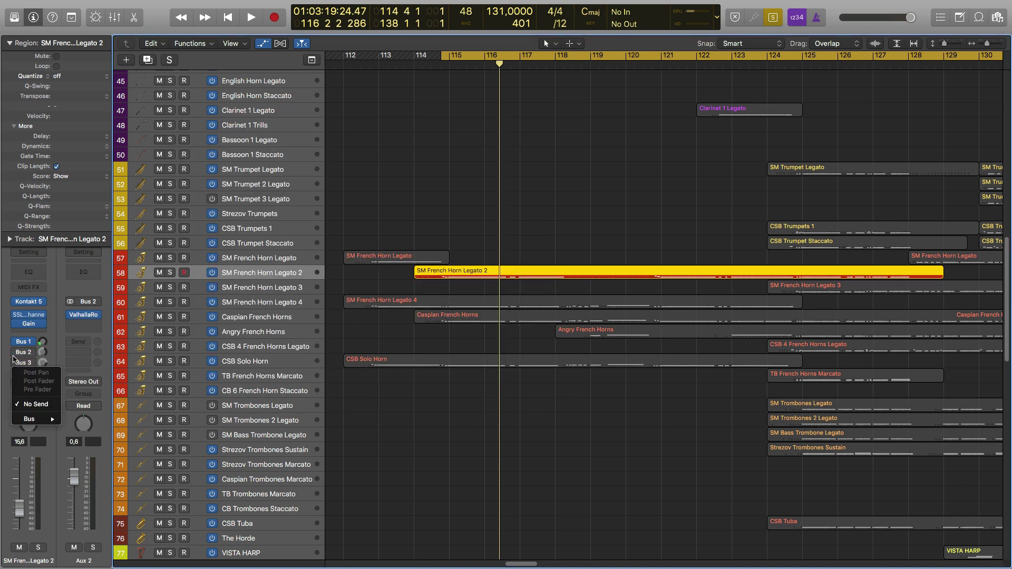
click(14, 359)
key(space)
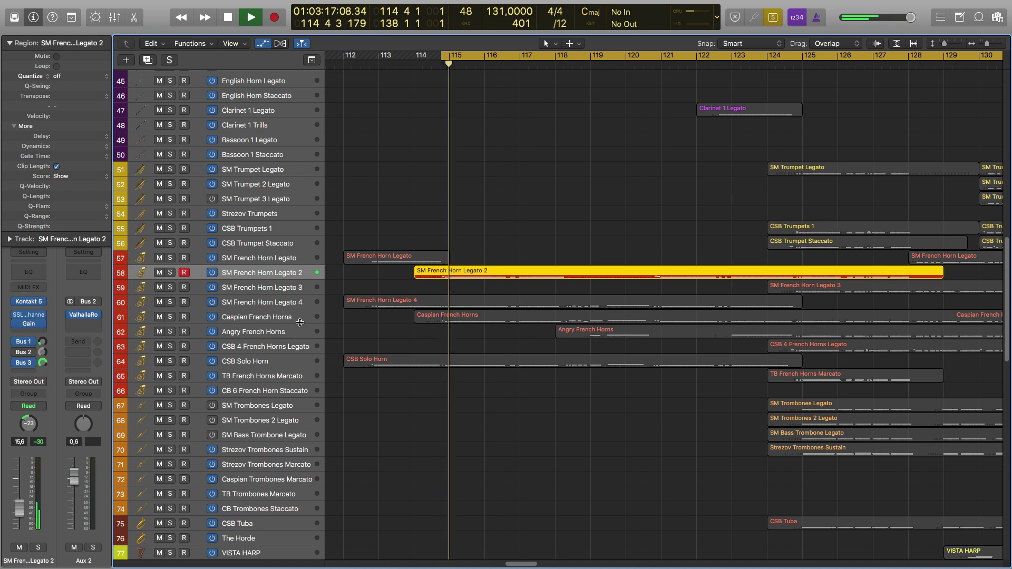
key(space)
key(space)
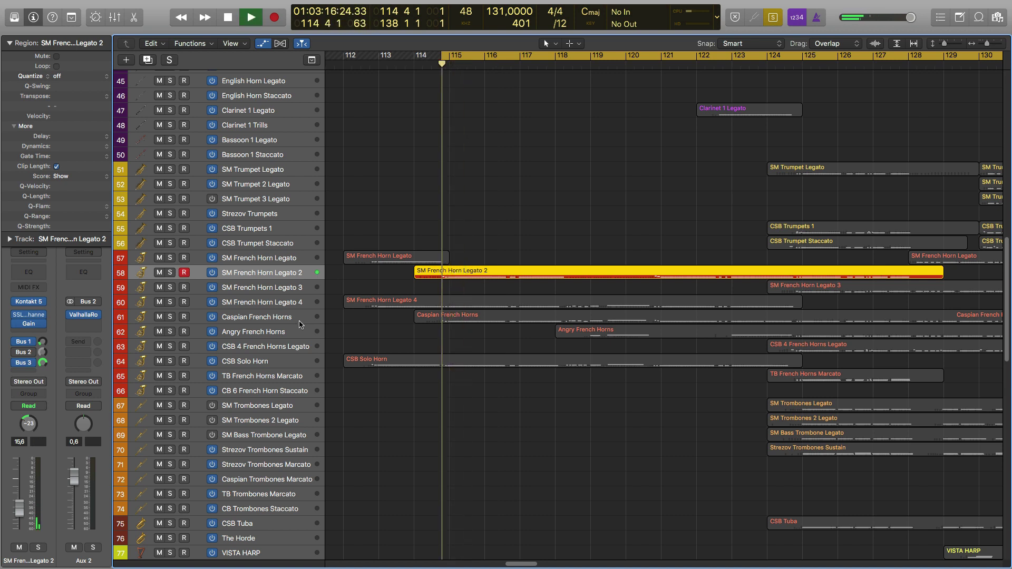
Swap the Bus 3 send for Bus 2 on SM French Horn Legato 2, play the region again, and stop playback.
mouse_move(19, 368)
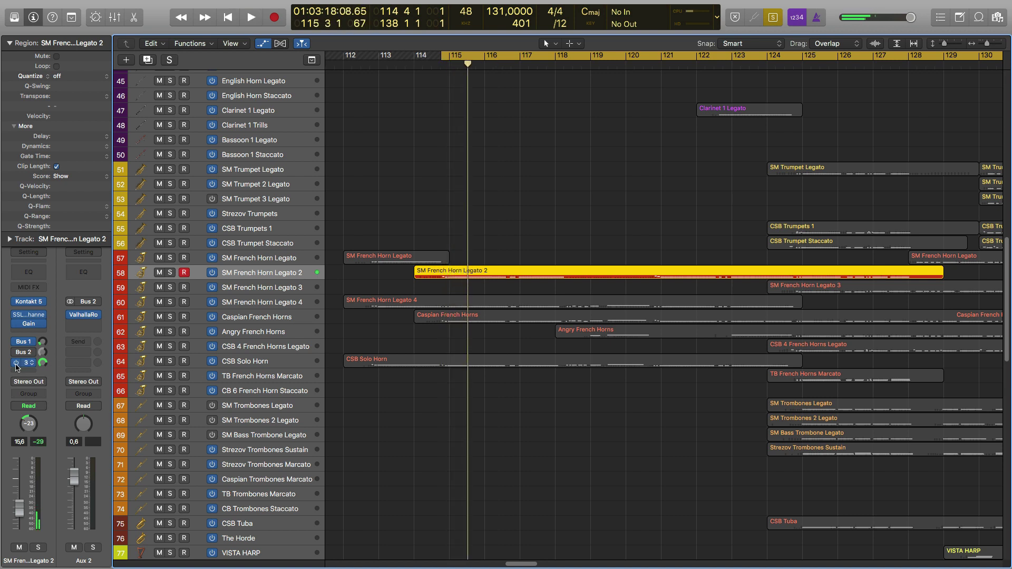
key(space)
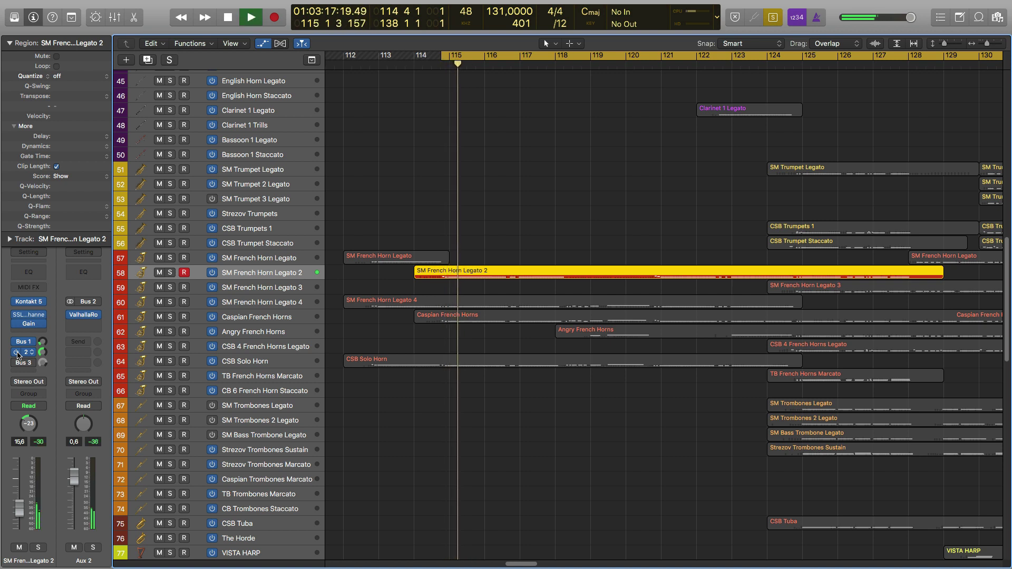
key(space)
key(space)
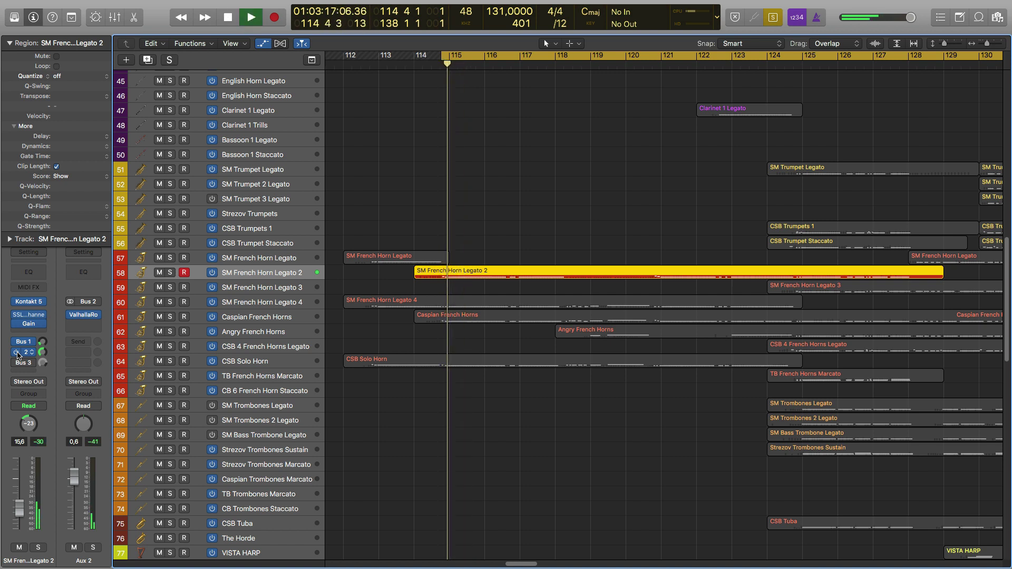
key(space)
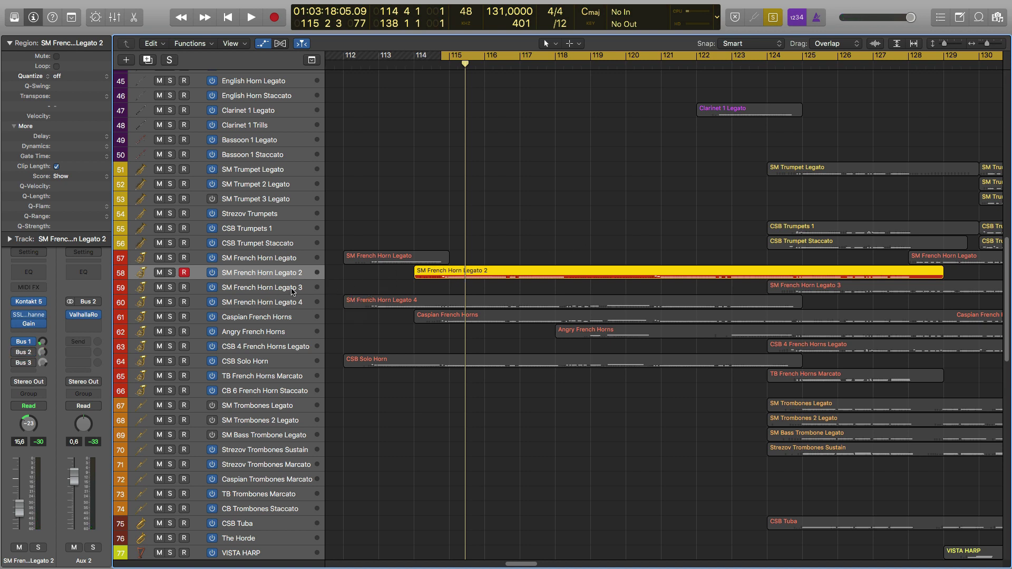
Play the soloed SM French Horn Legato 2 region with only the Bus 1 send active, and again with all sends bypassed.
key(space)
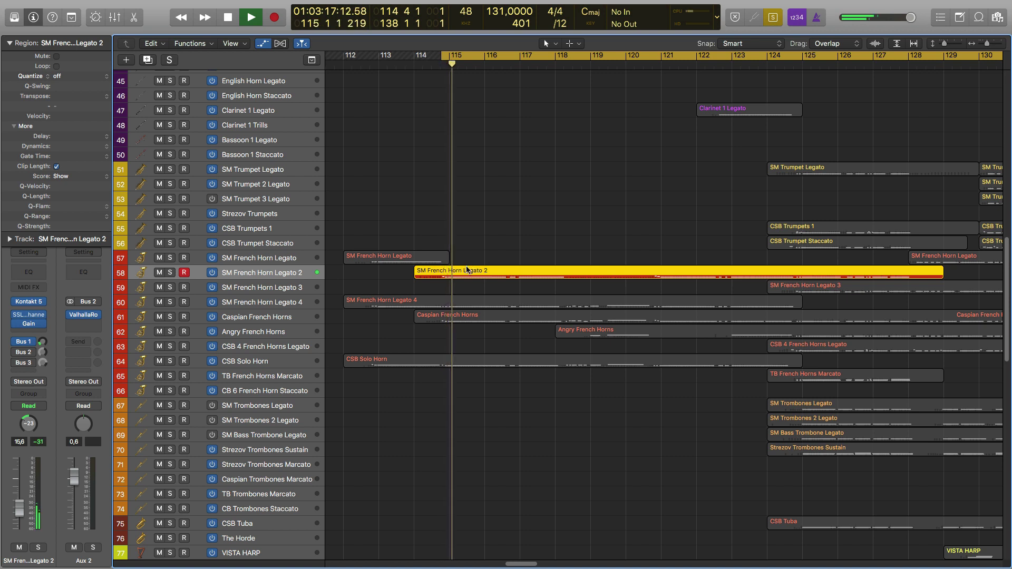
key(space)
key(space)
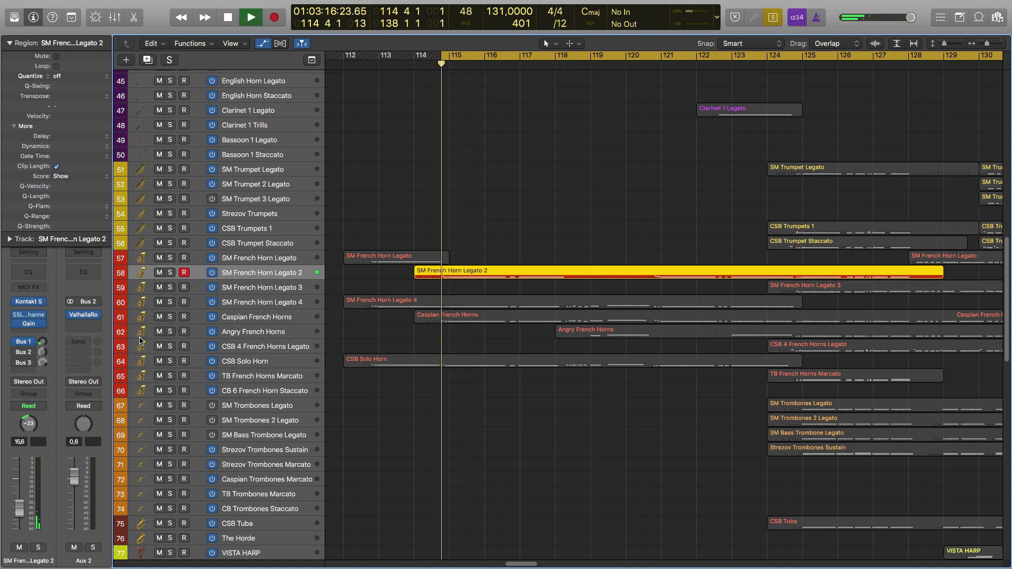
key(space)
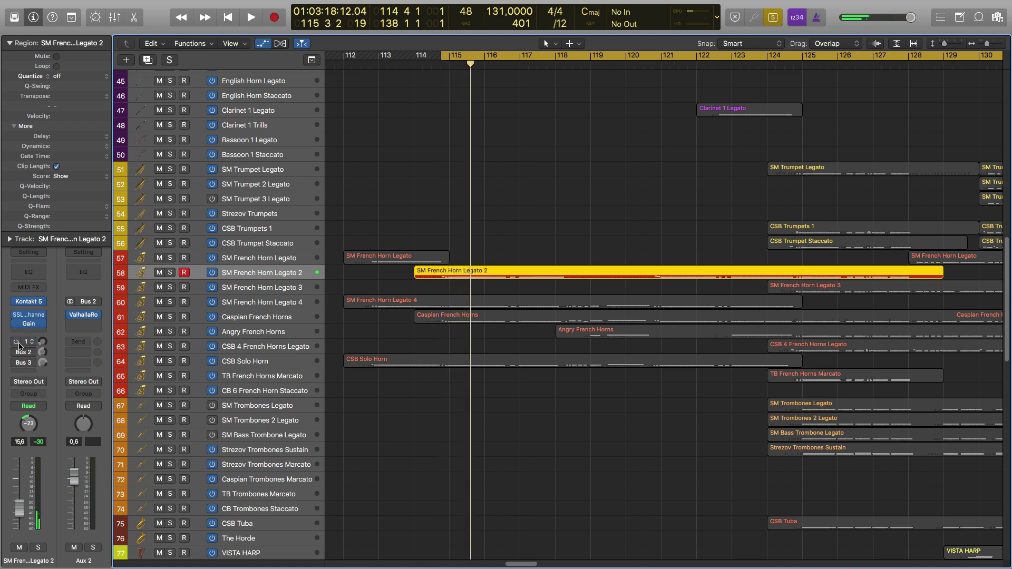
key(space)
key(space)
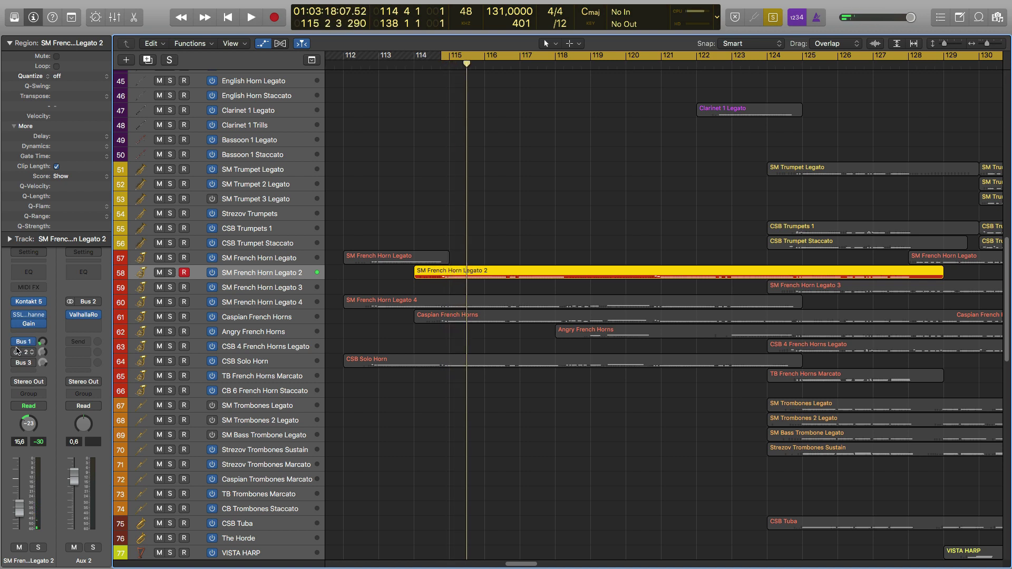
Reactivate the Bus 3 send on SM French Horn Legato 2, turn solo off, and show the Bus 3 aux channel.
click(16, 363)
key(ctrl+s)
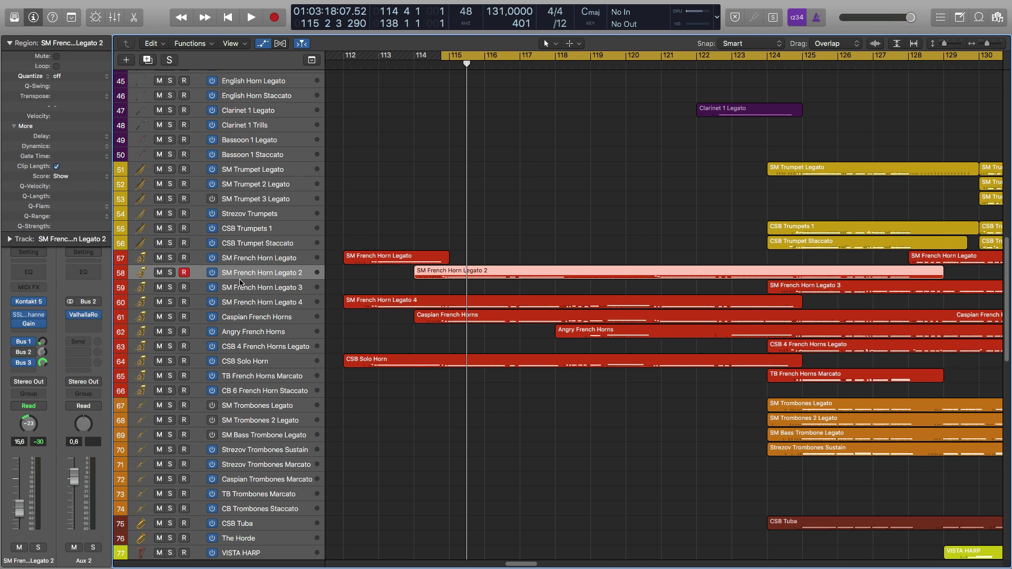
click(23, 362)
scroll(388, 277, right, 5)
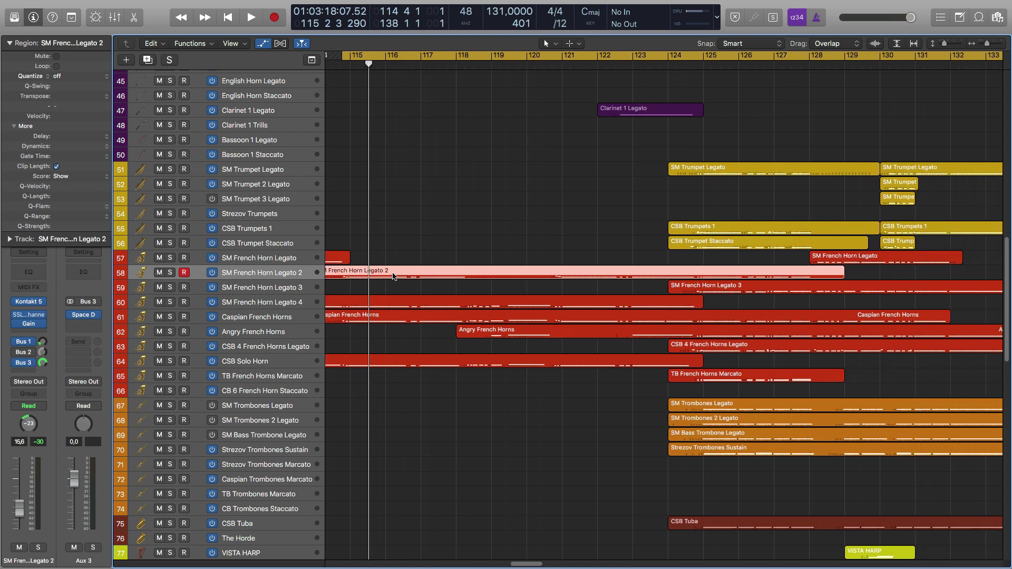
scroll(459, 378, left, 3)
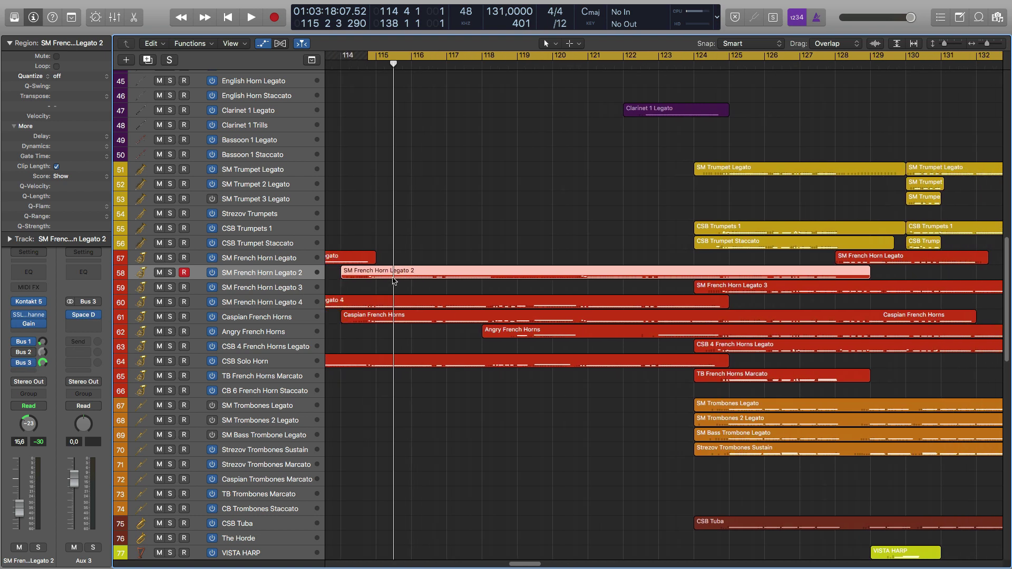
Show the SM French Horn Legato 2 region's expression curve in the Piano Roll, play it soloed, close the editor and stop playback.
click(440, 365)
click(448, 278)
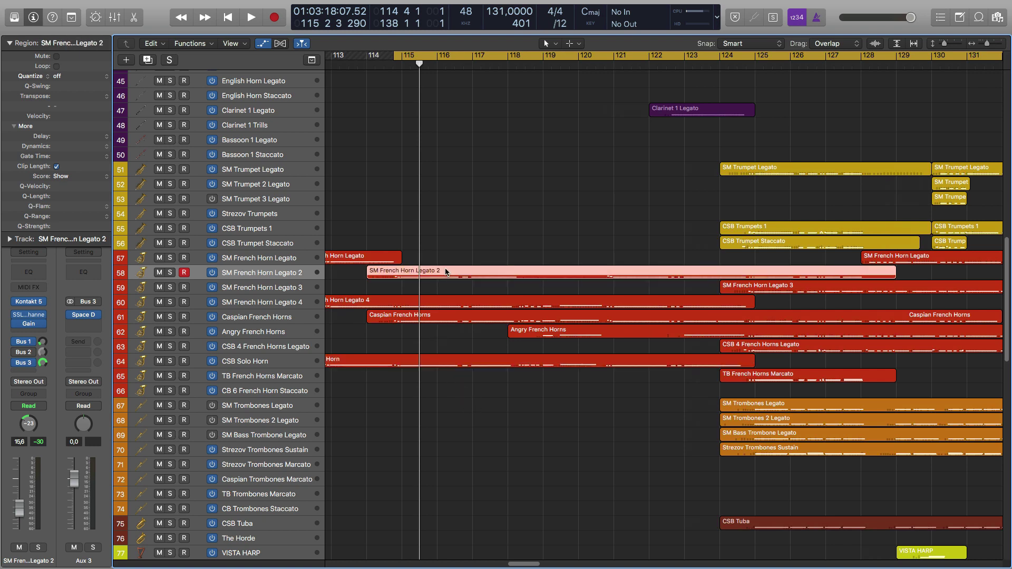
double_click(445, 275)
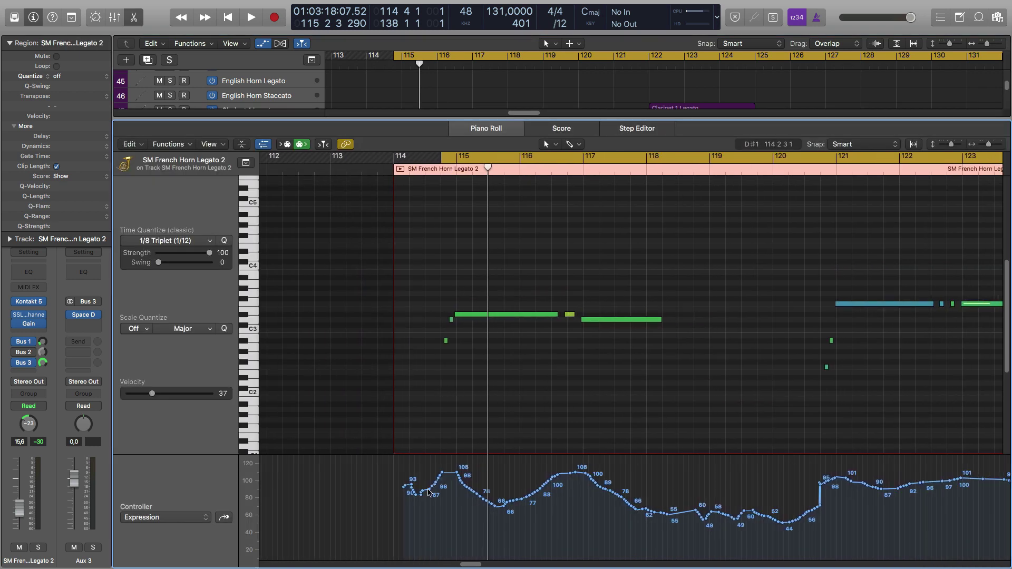
key(ctrl+s)
key(space)
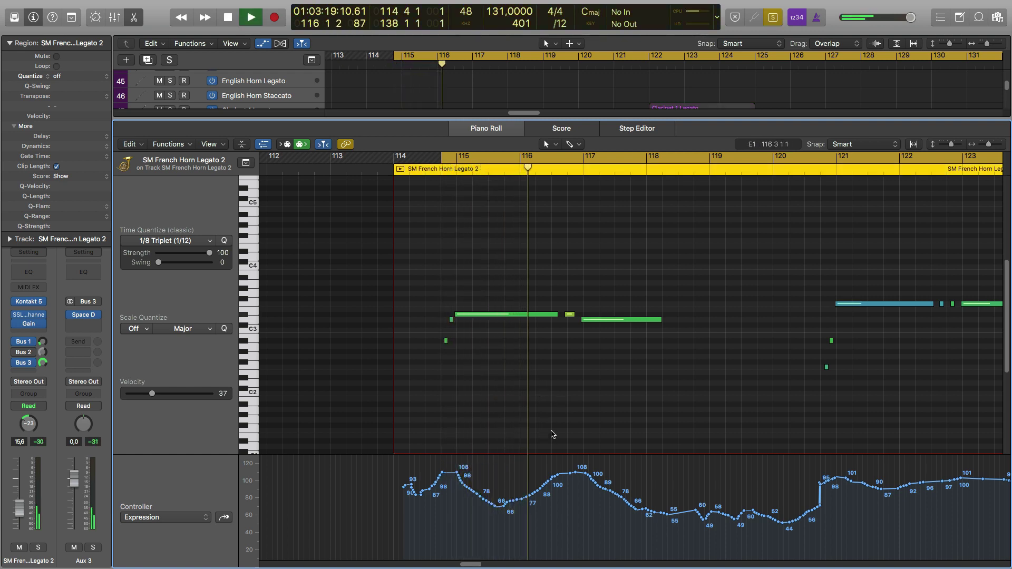
scroll(580, 333, right, 5)
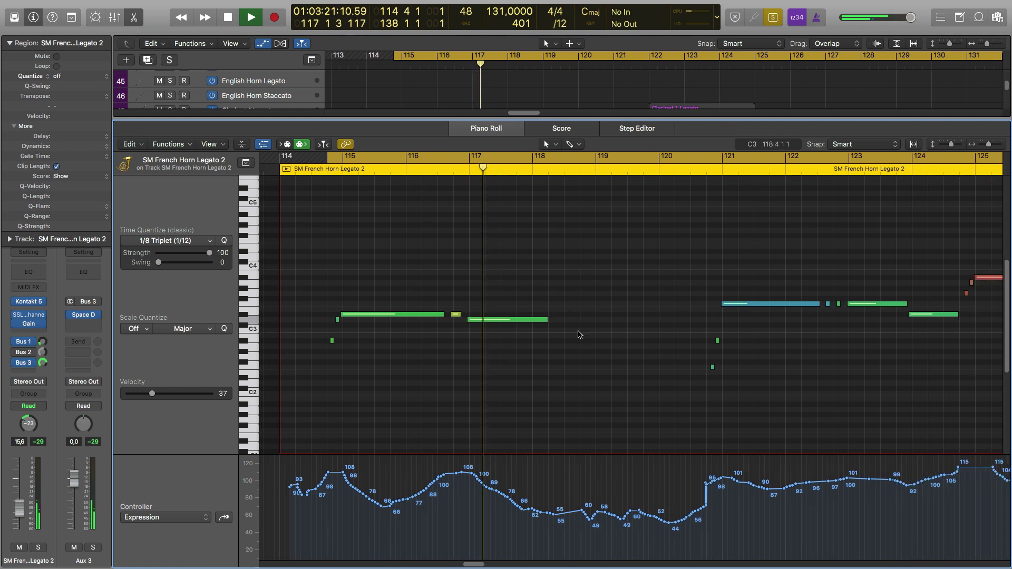
key(p)
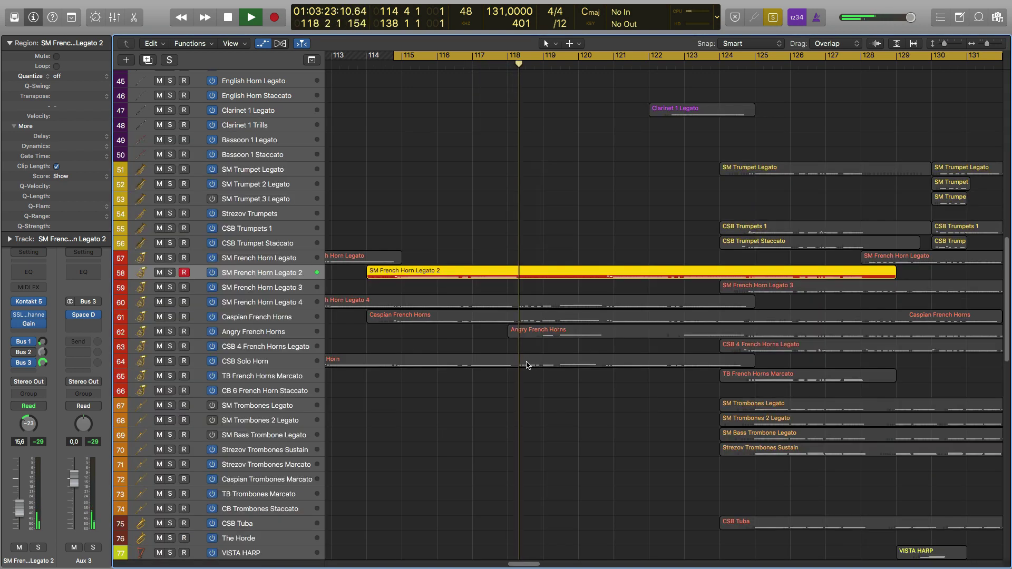
key(space)
Select the Caspian French Horns region and track, play the region soloed from the cycle start, and replay it.
click(463, 317)
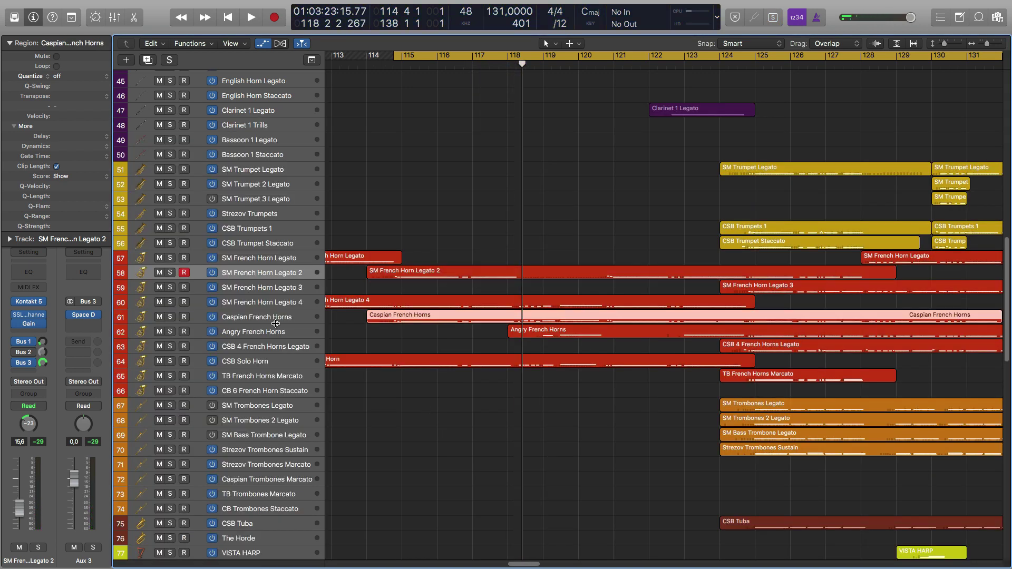
click(277, 319)
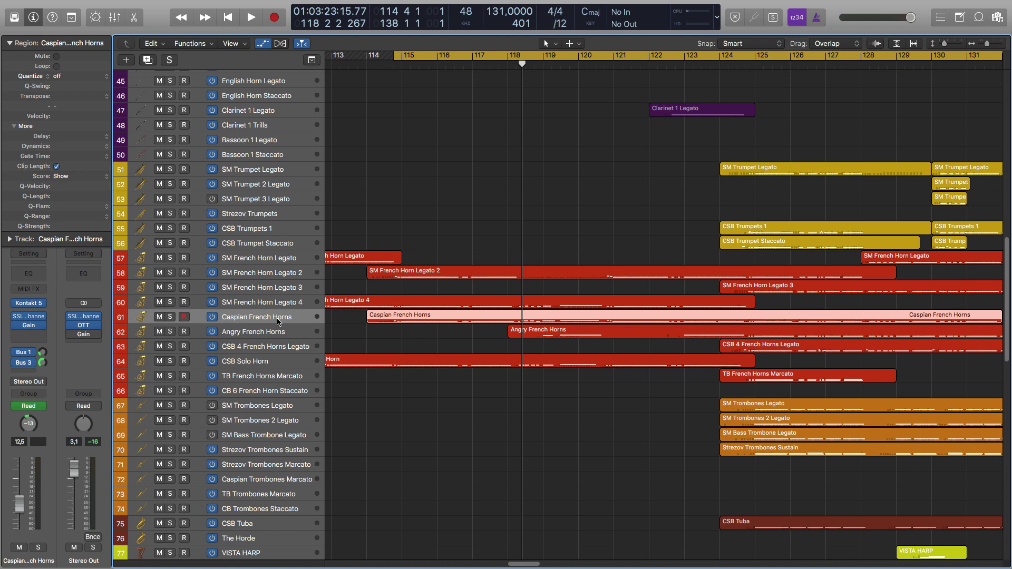
key(space)
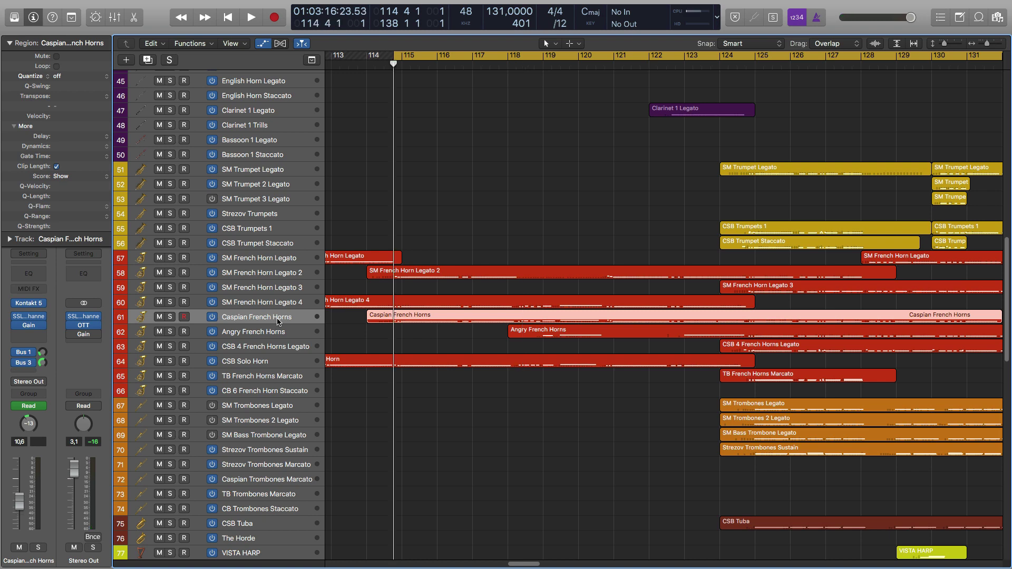
key(ctrl+s)
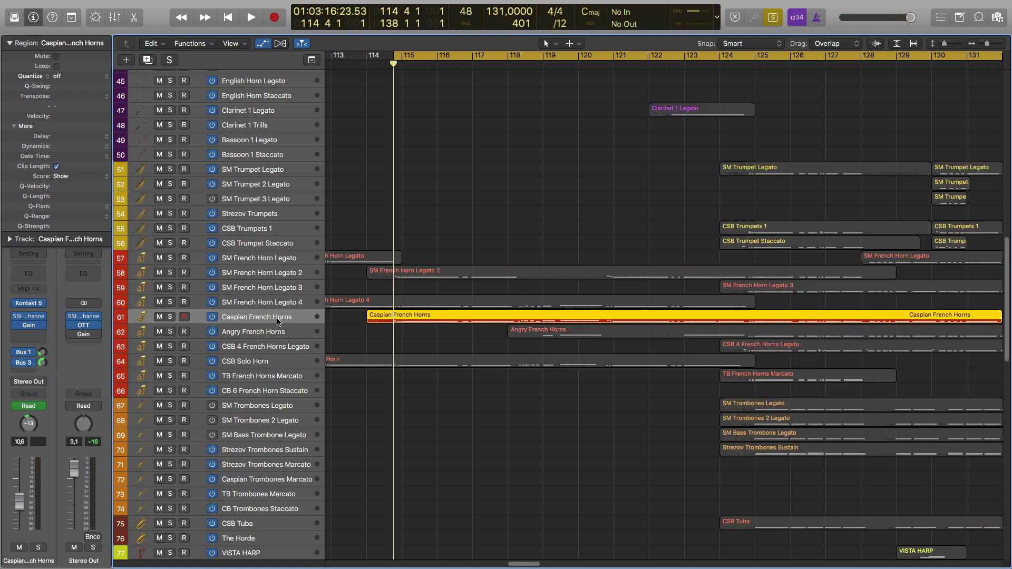
key(space)
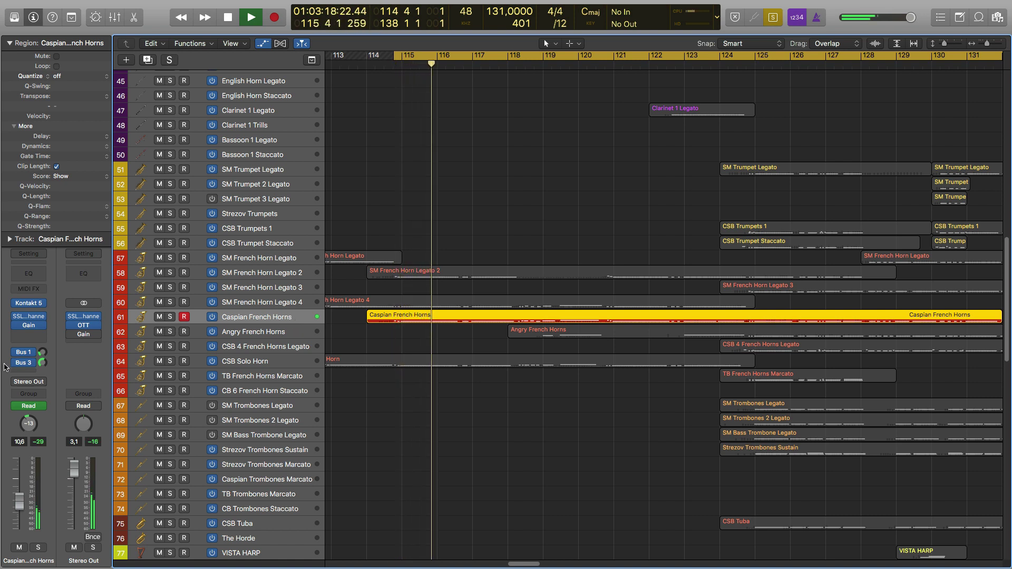
key(space)
key(space)
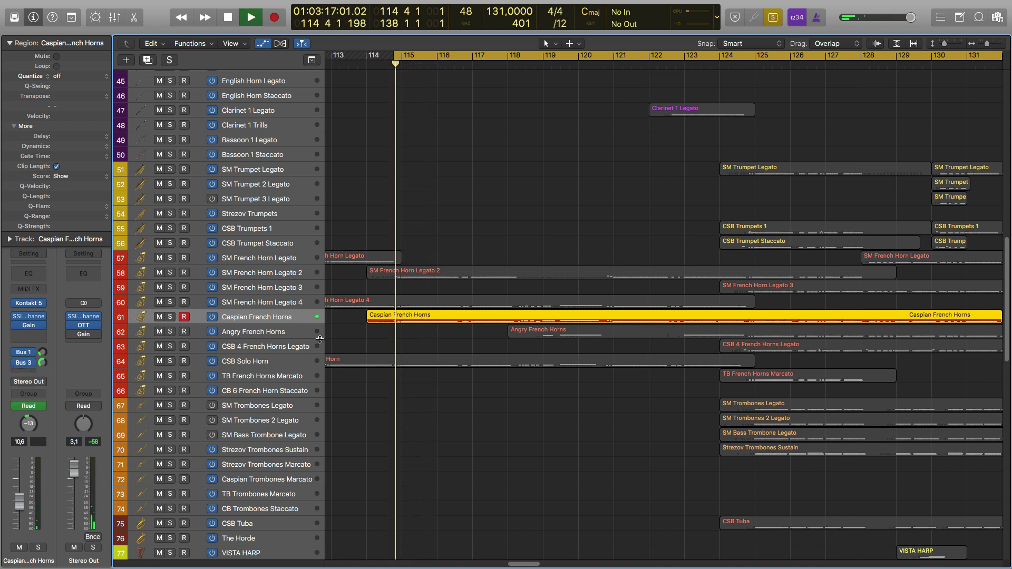
key(space)
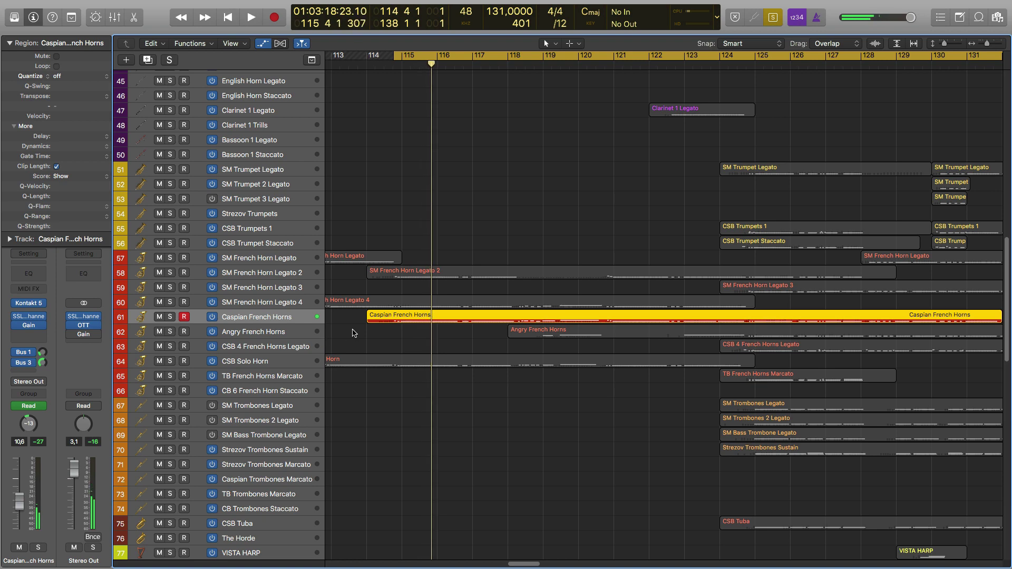
Play the SM French Horn Legato 2 and 4, Caspian French Horns and CSB Solo Horn regions together soloed, and Legato 4 alone.
drag(398, 421, 476, 270)
key(space)
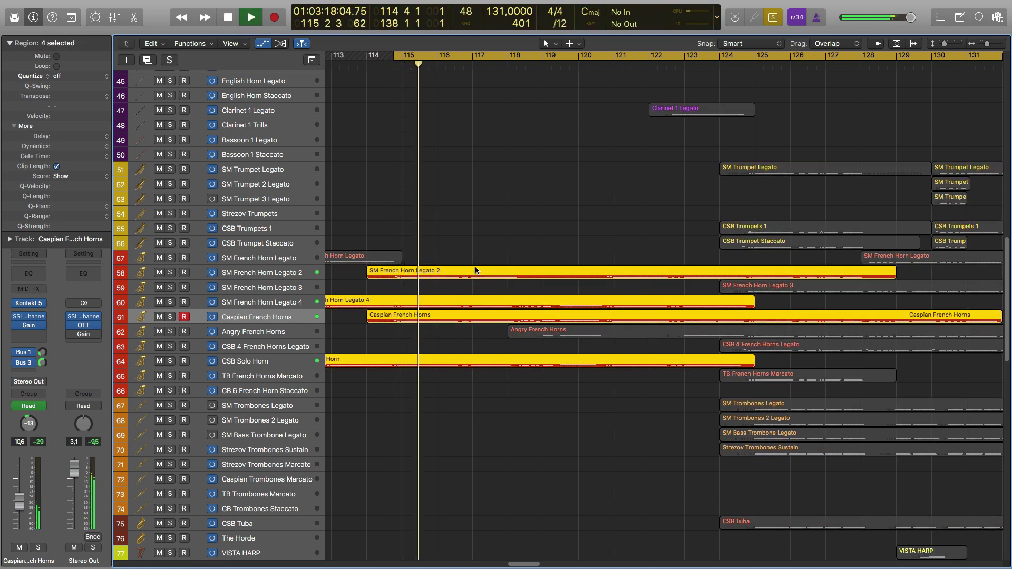
key(space)
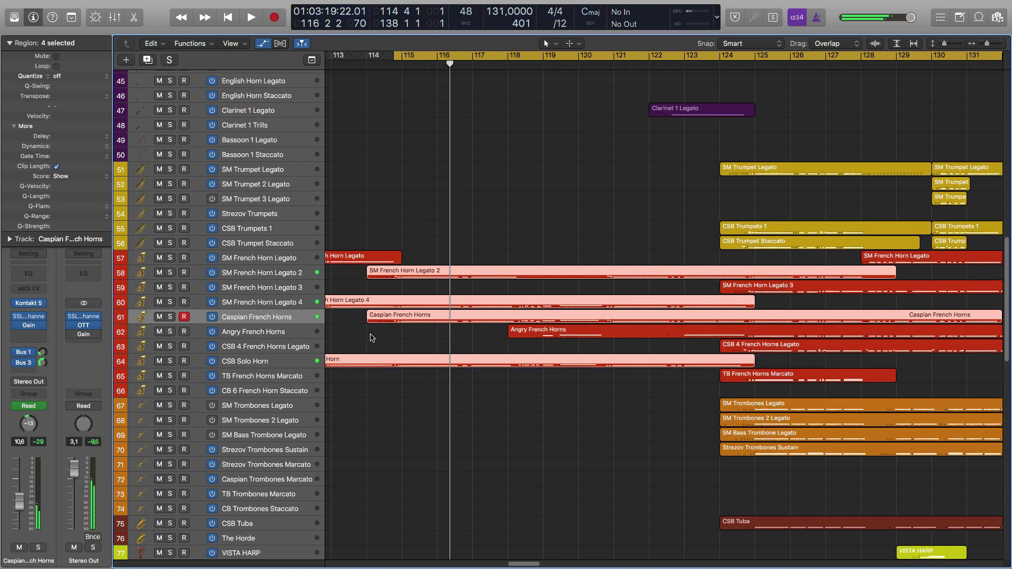
click(397, 304)
key(space)
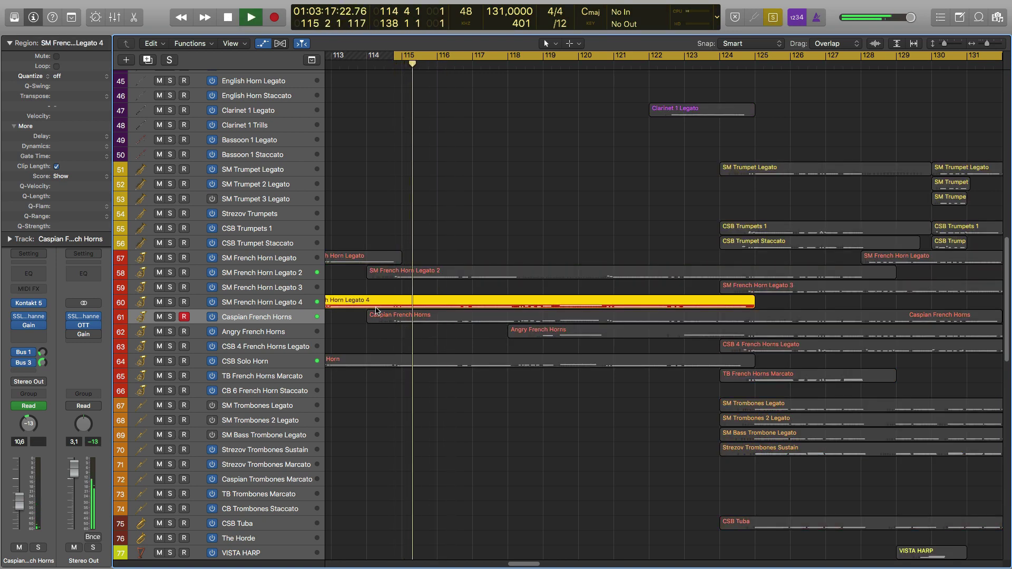
key(space)
Compare the channel strips and sends of the SM French Horn Legato tracks and Caspian French Horns, one track at a time.
click(295, 273)
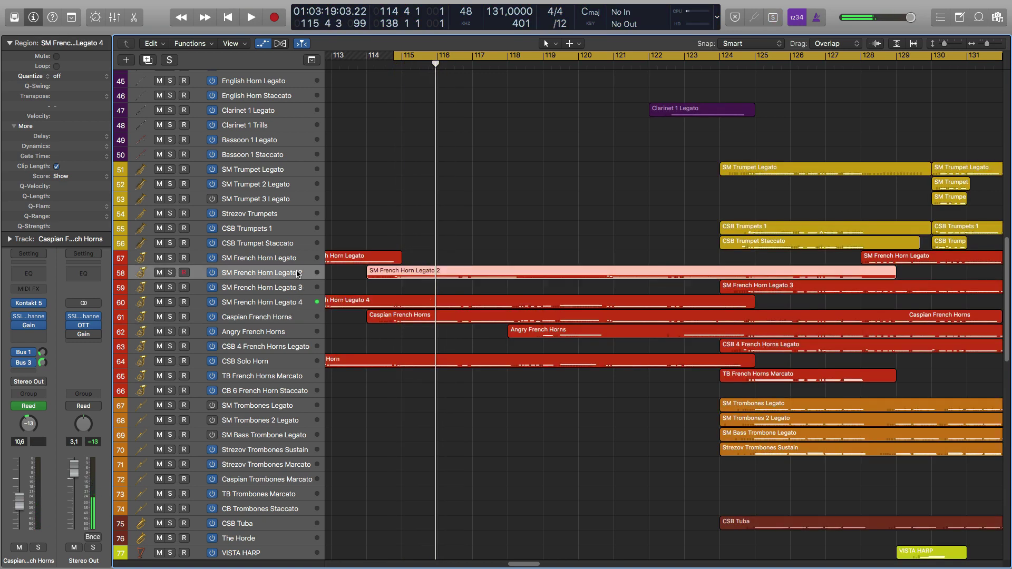
key(Up)
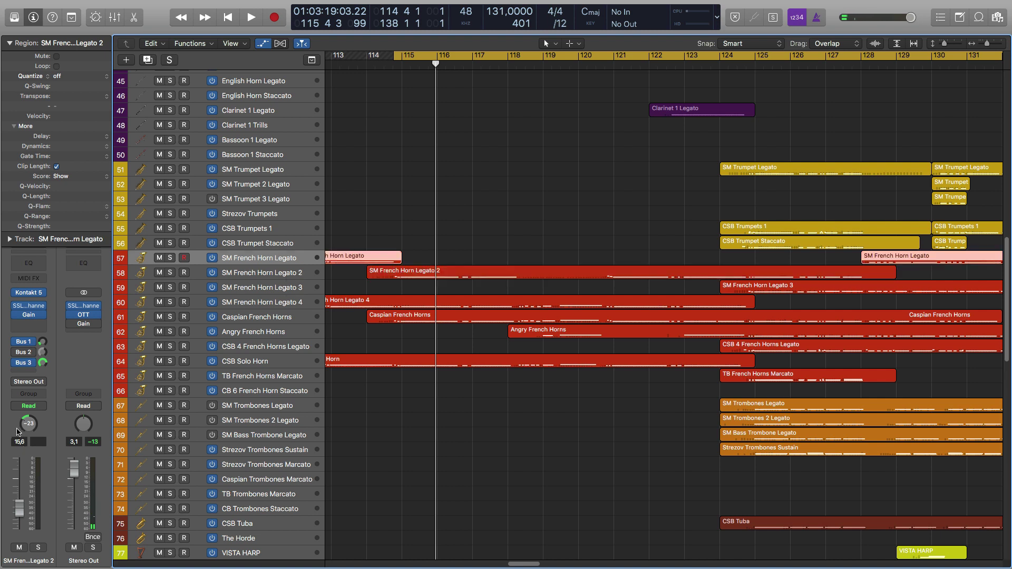
key(Down)
key(Down)
key(Down)
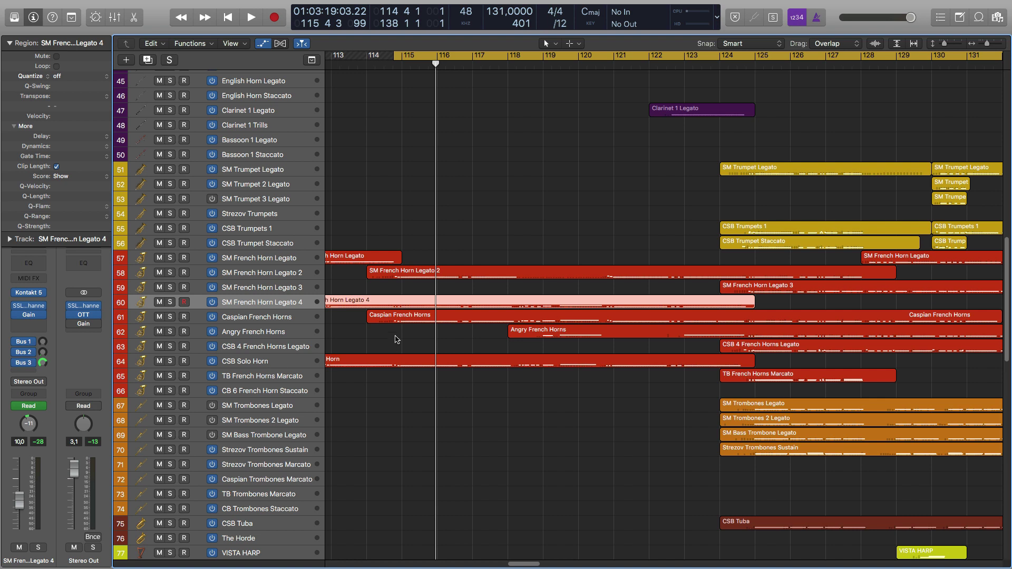
key(Down)
Play the Caspian French Horns and CSB Solo Horn regions soloed together, turn solo off for another listen, and stop playback.
scroll(333, 324, right, 3)
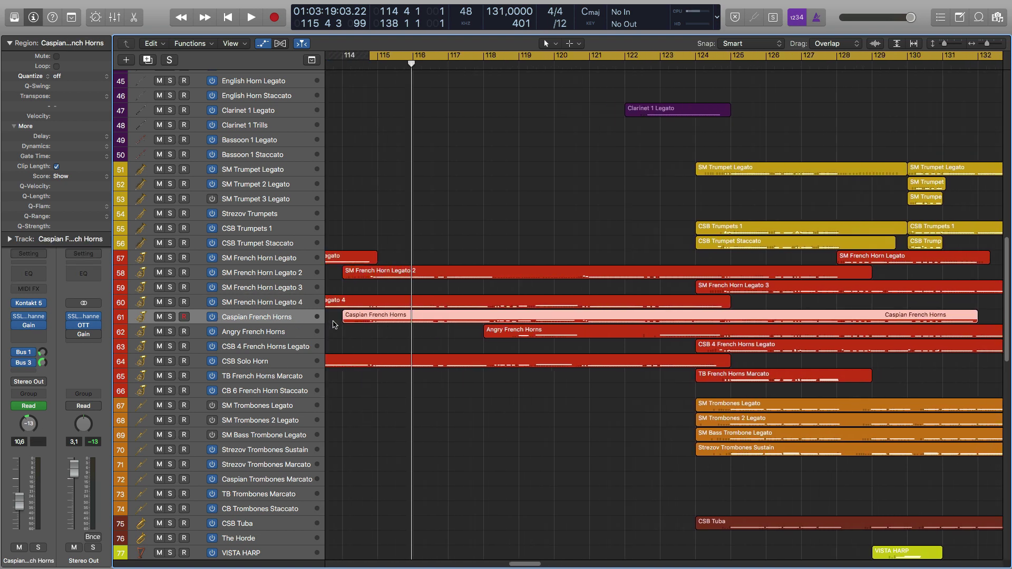
drag(379, 343, 387, 325)
drag(390, 403, 386, 316)
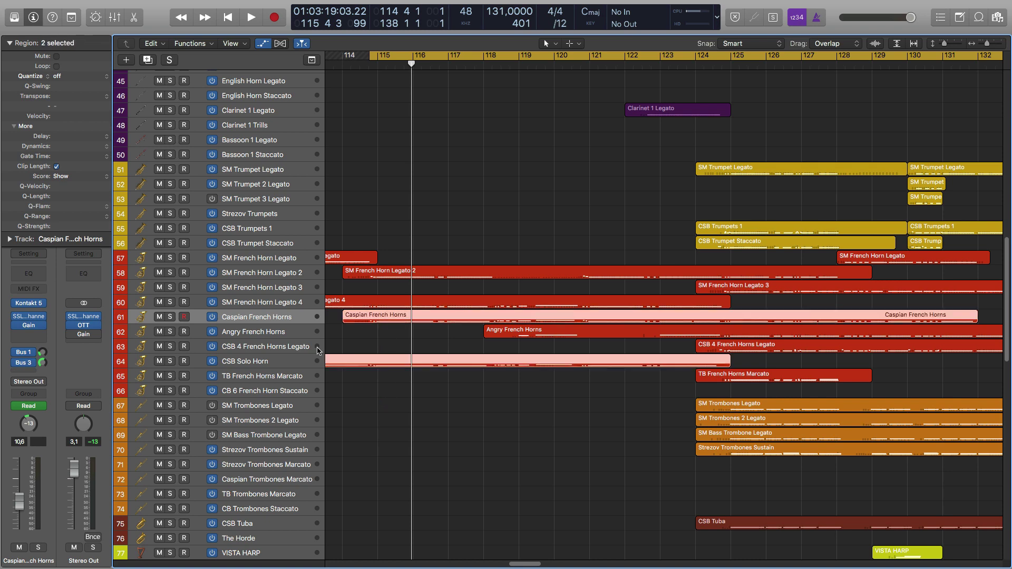
key(ctrl+s)
key(space)
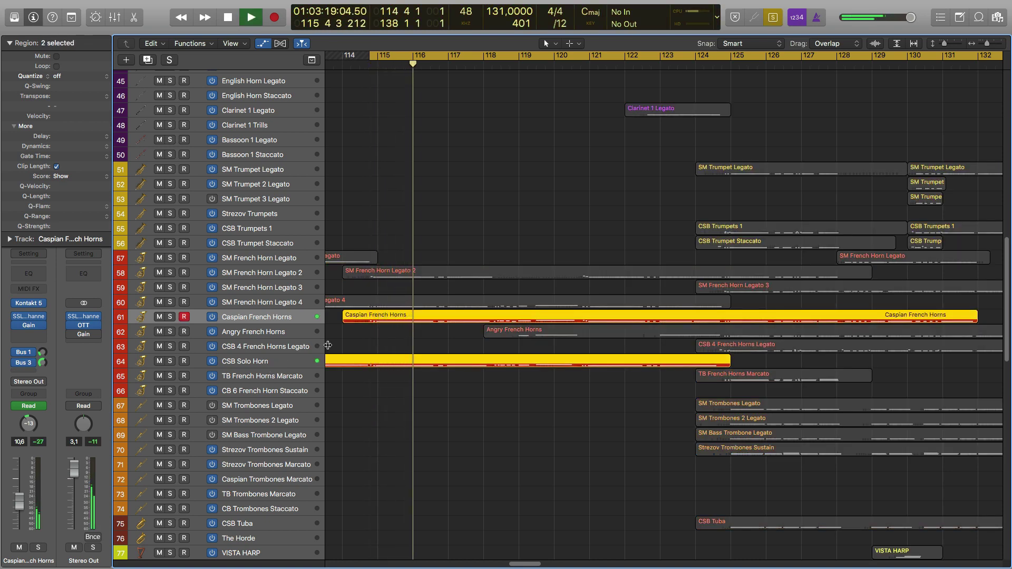
key(space)
key(space)
key(ctrl+s)
key(space)
Select the SM French Horn Legato 2 and Legato 4 regions, play them soloed together, and turn solo off.
drag(420, 245, 419, 304)
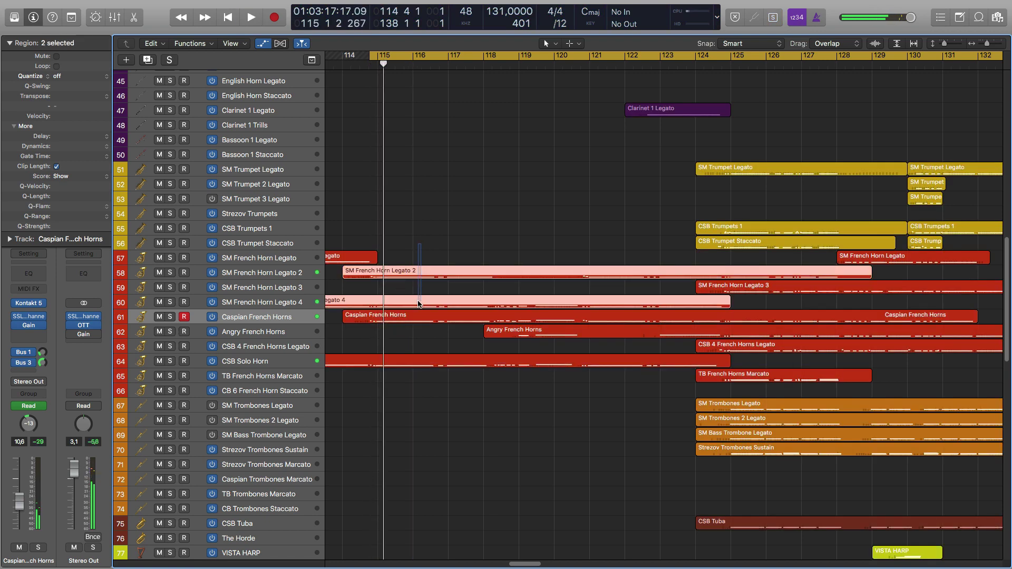
key(ctrl+s)
key(space)
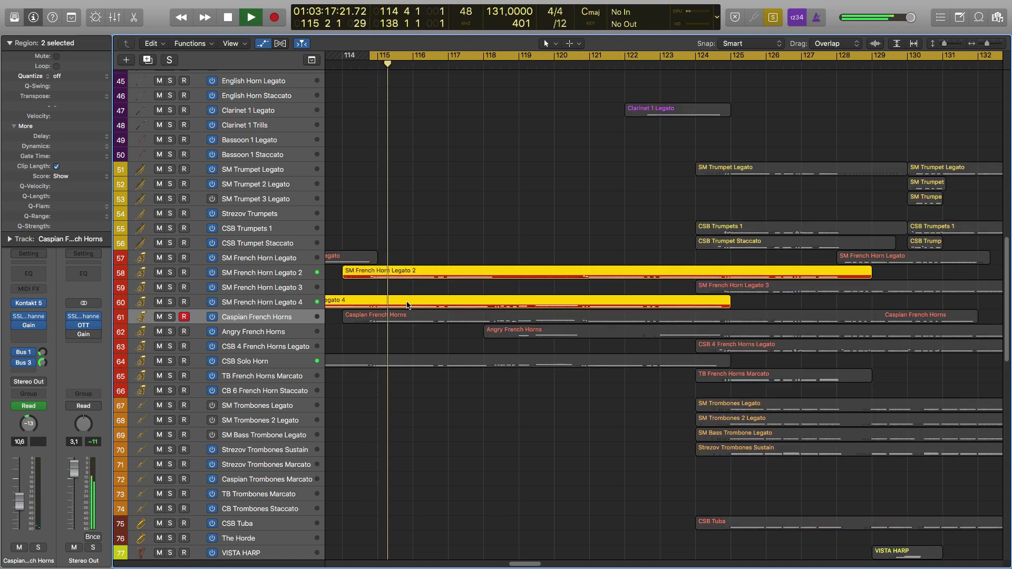
key(ctrl+s)
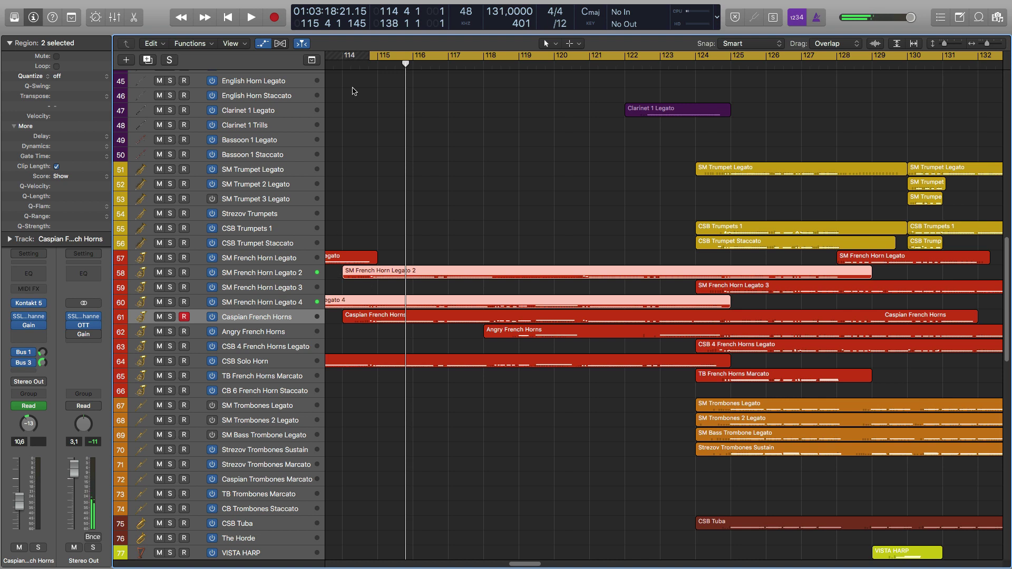
Move the cycle start to 116 4 1 and select the SM French Horn Legato 2 track.
drag(370, 60, 431, 67)
click(283, 272)
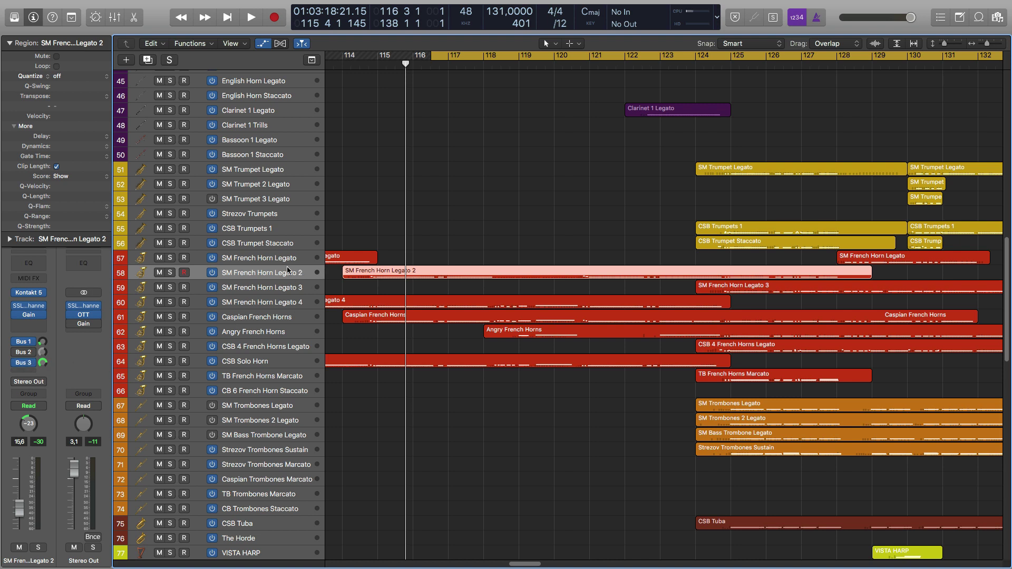
scroll(413, 106, right, 3)
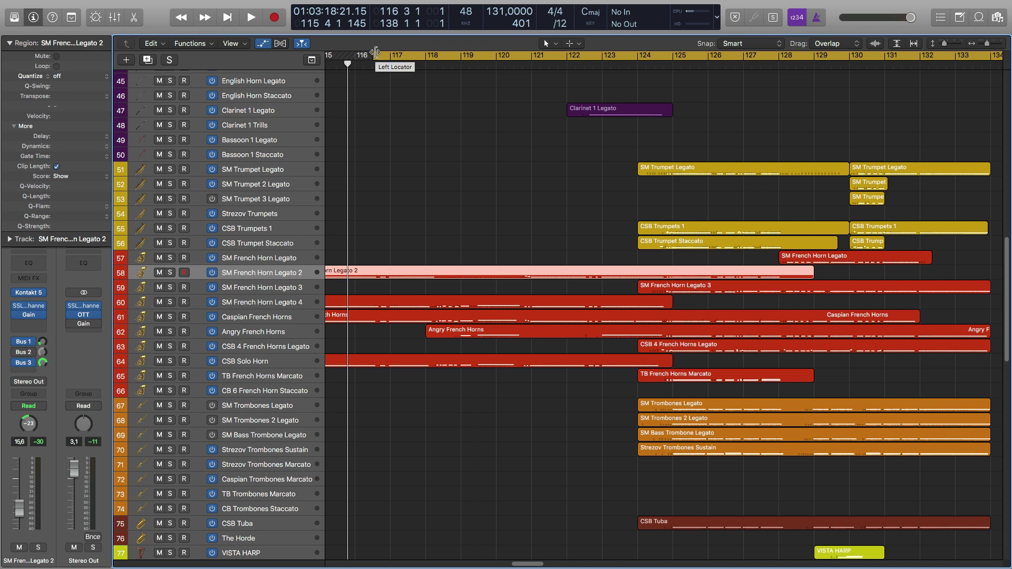
drag(375, 52, 384, 53)
key(super+Left)
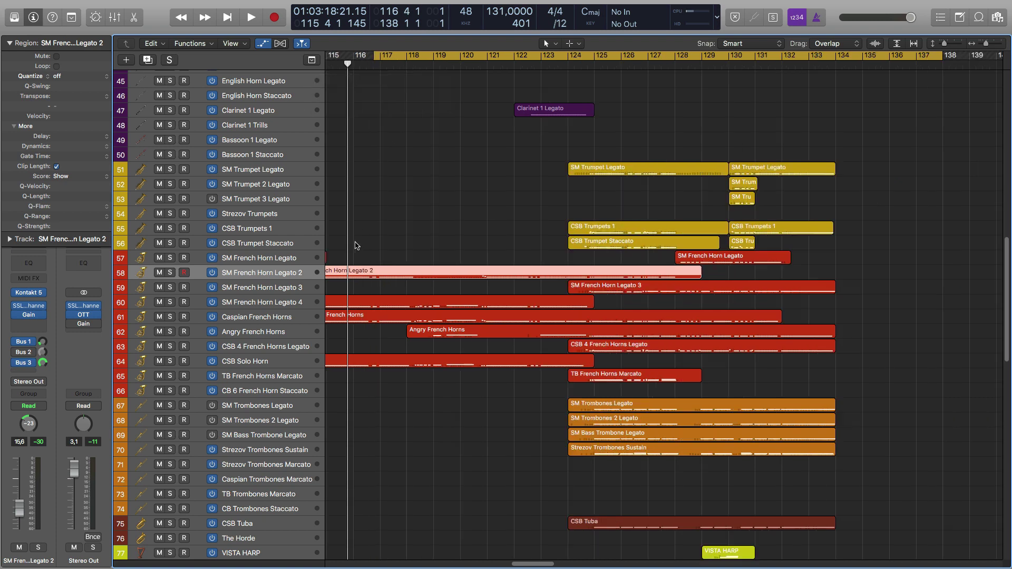
Play the five overlapping French horn regions soloed, including Angry French Horns, and examine their notes and expression curves in the Piano Roll.
drag(388, 412, 455, 262)
key(ctrl+s)
key(space)
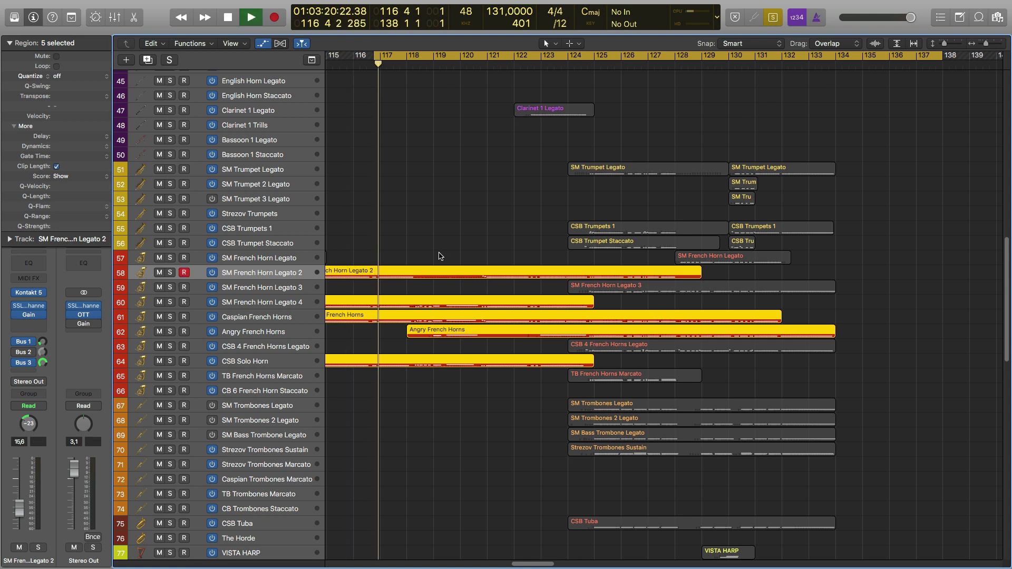
key(p)
click(485, 311)
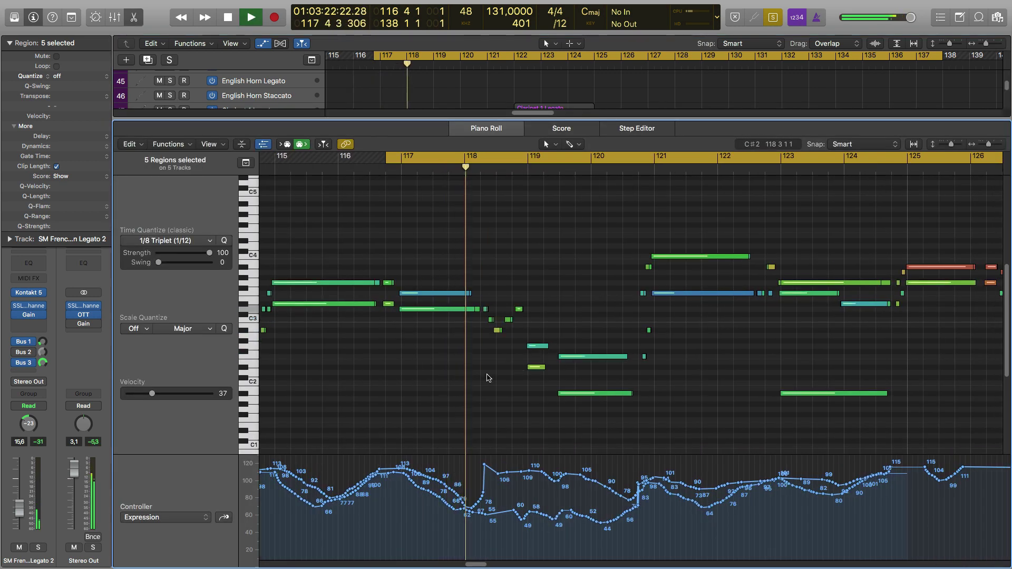
key(super+Right)
scroll(583, 363, down, 5)
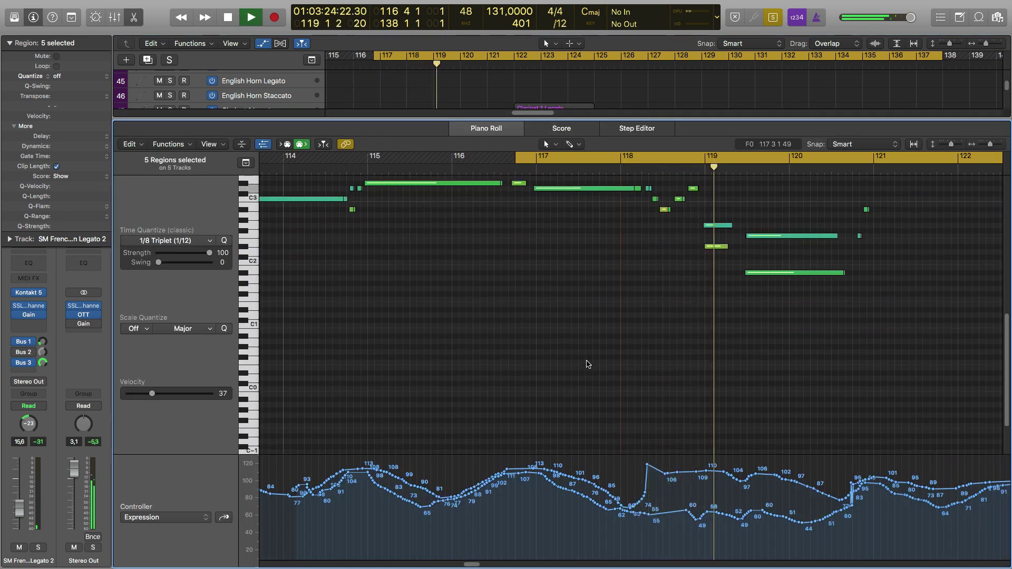
key(super+Right)
key(super+Left)
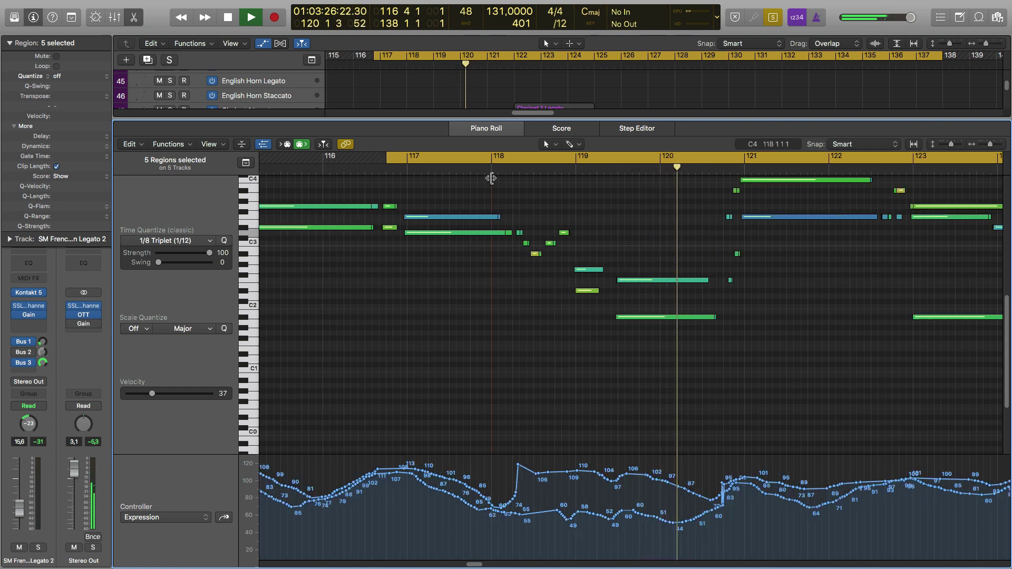
Shift the cycle range to start at 121 2 2, follow the horns' expression curves past bar 123, close the editor and stop playback.
drag(489, 157, 872, 157)
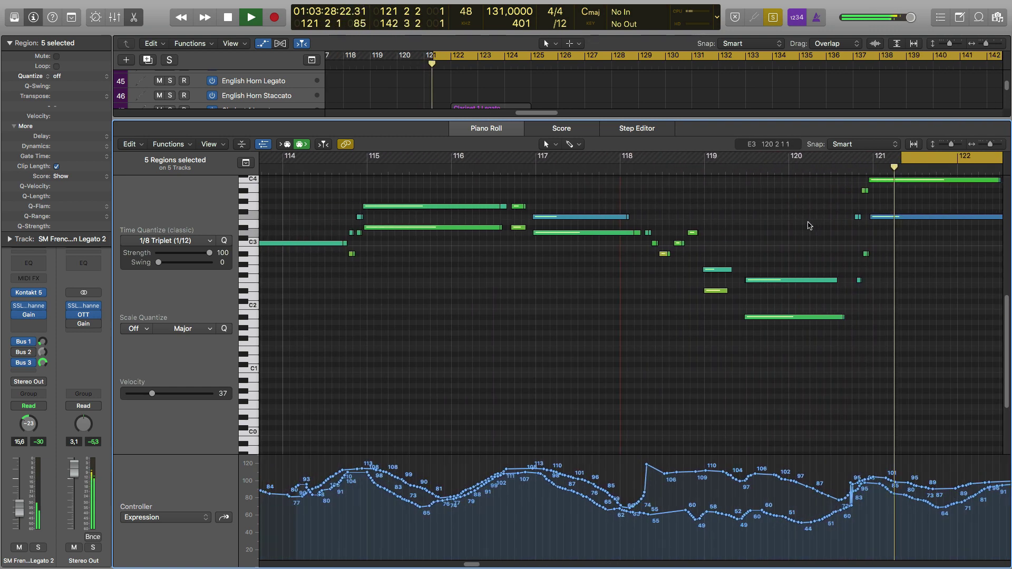
scroll(748, 278, up, 5)
key(super+Right)
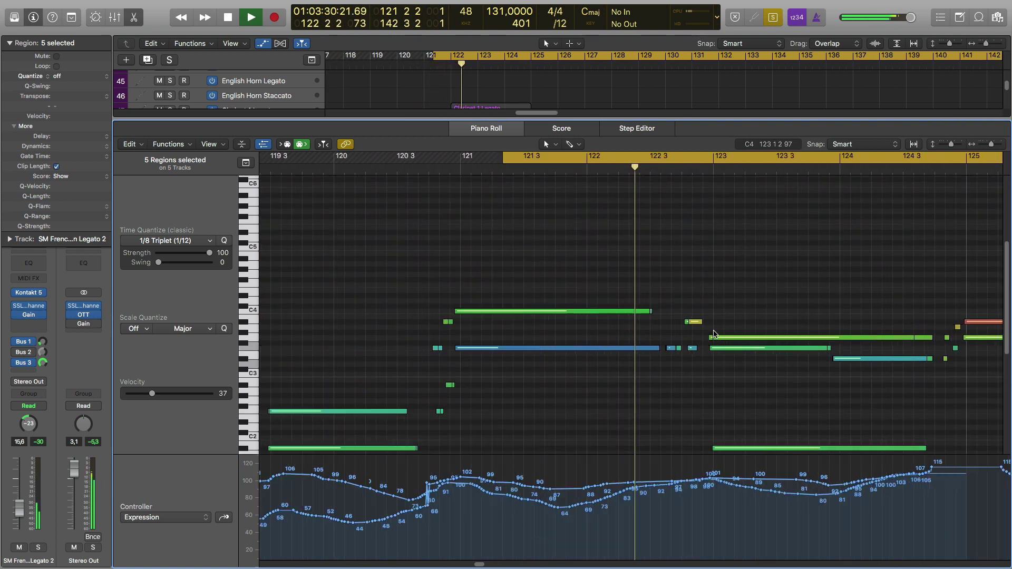
scroll(701, 325, down, 3)
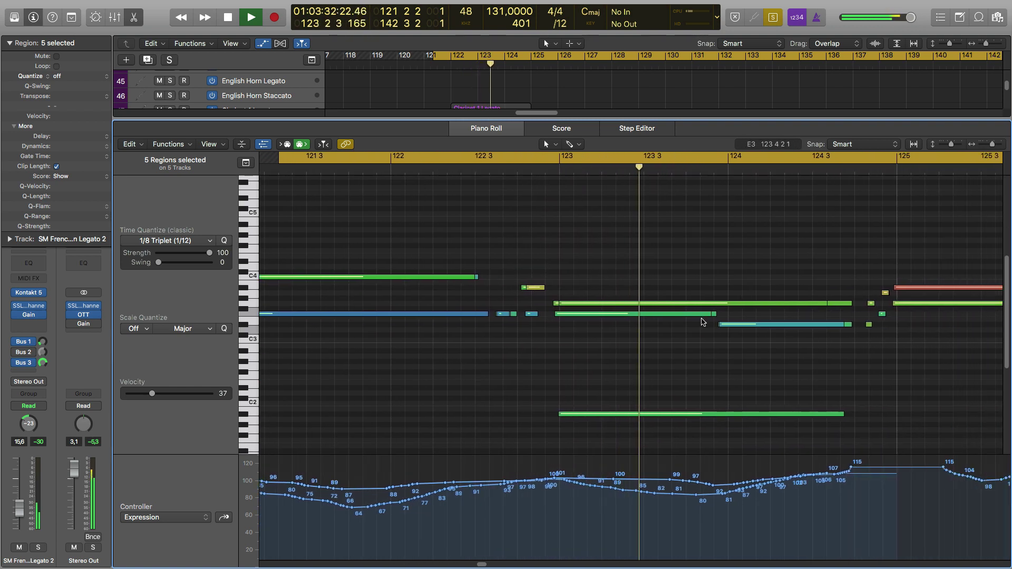
key(p)
key(space)
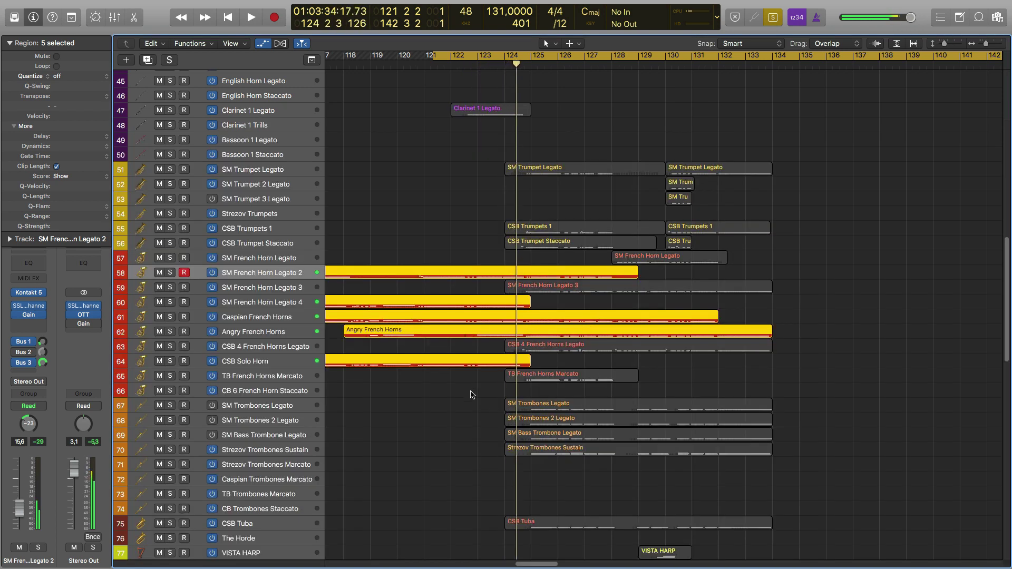
Deselect the French horn regions, turn solo off and move the cycle start to 112 4 1.
click(469, 399)
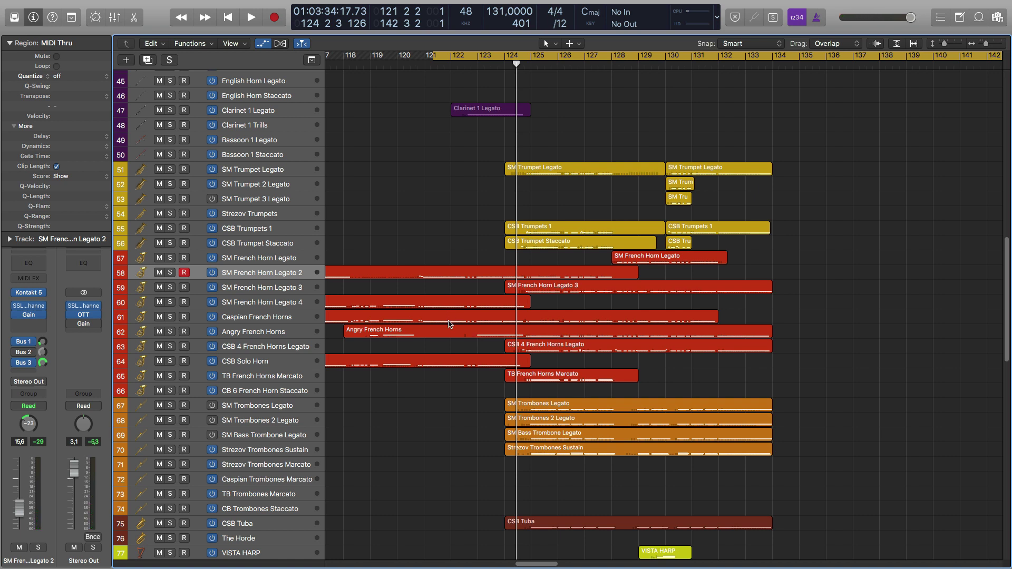
scroll(458, 156, up, 15)
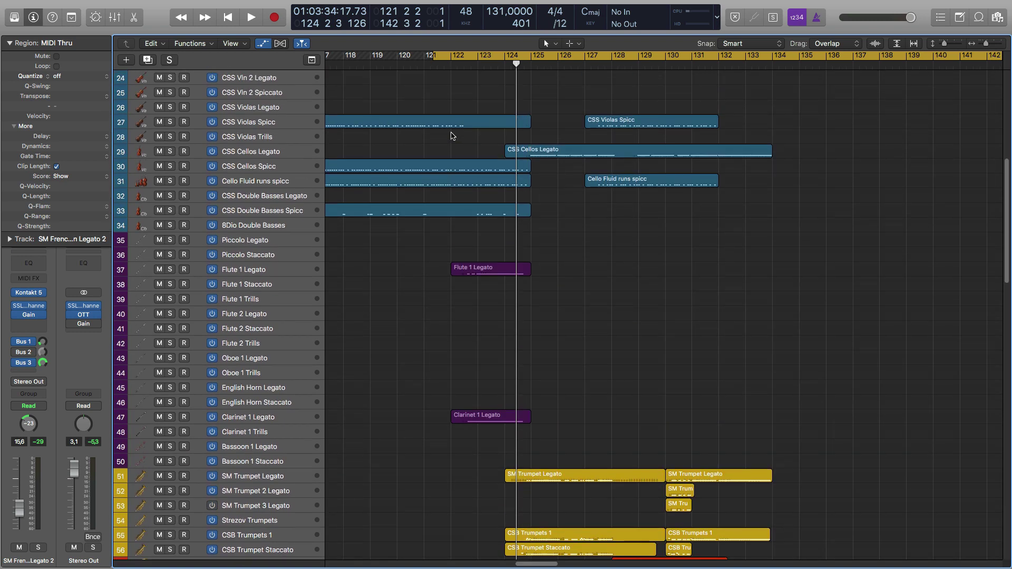
scroll(432, 61, up, 3)
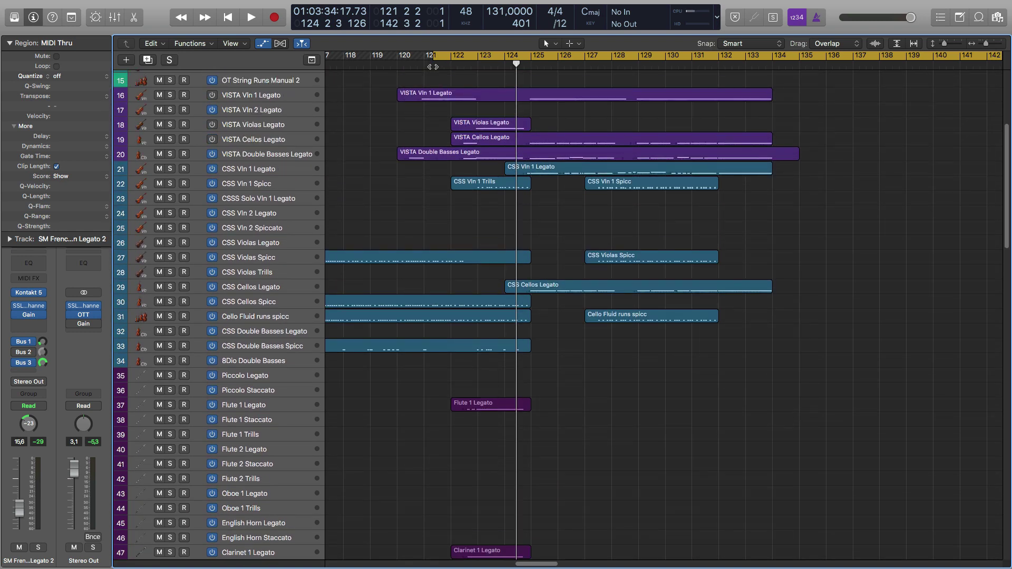
drag(433, 56, 399, 56)
scroll(389, 245, left, 8)
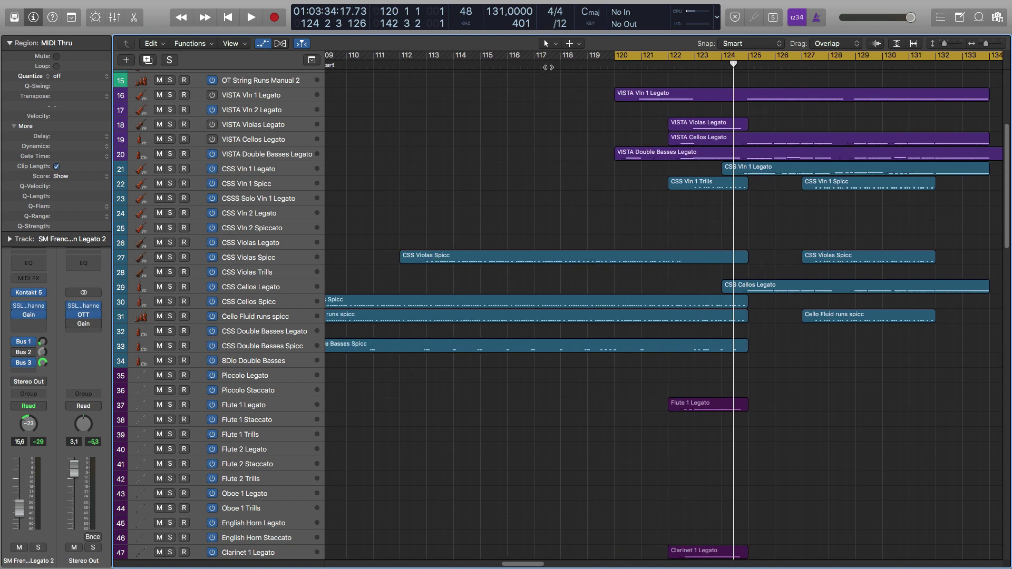
drag(622, 55, 428, 56)
Select the first CSS Violas Spicc region and play it soloed.
click(283, 259)
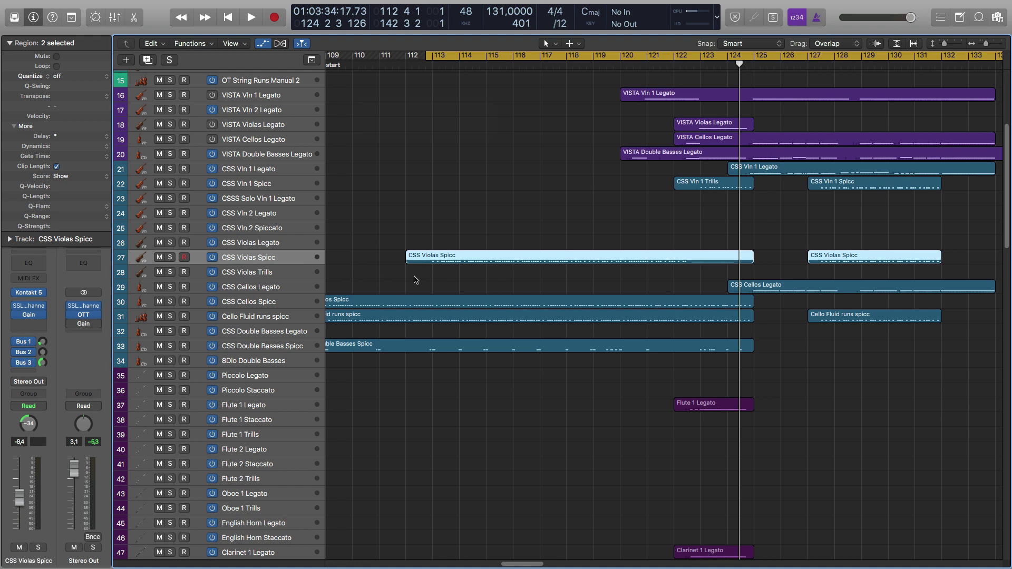
click(445, 258)
key(ctrl+s)
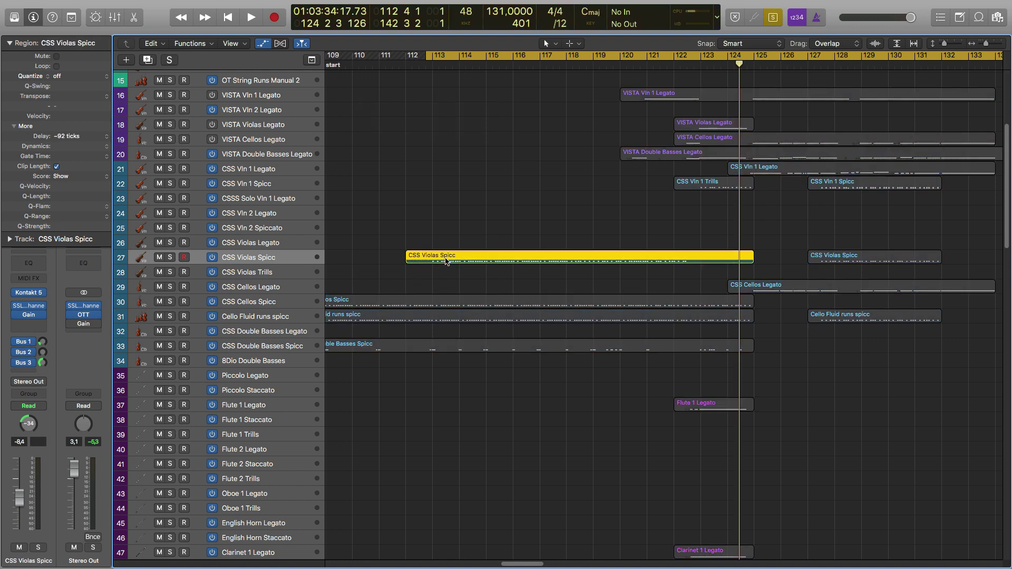
key(space)
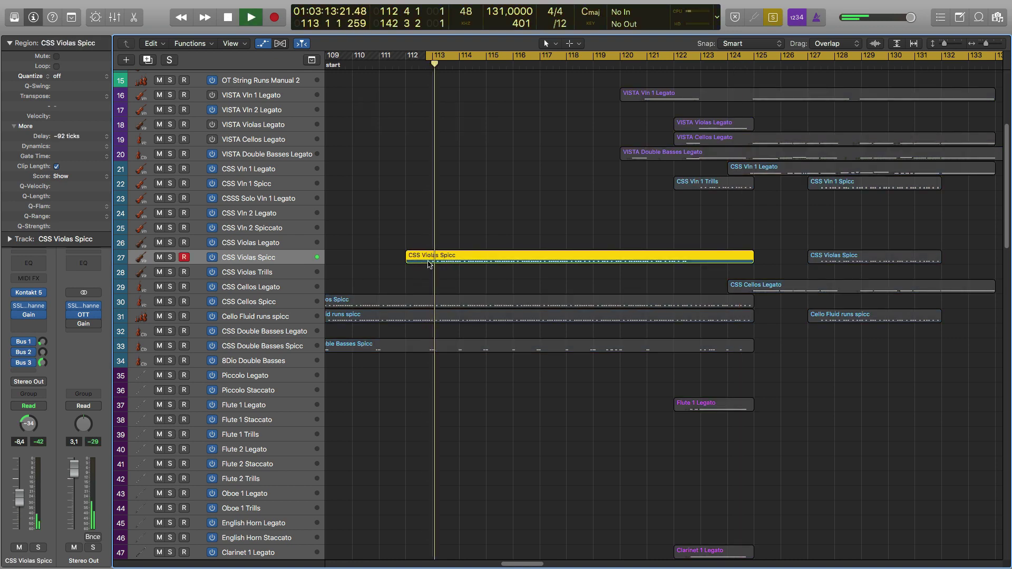
Examine the first C2 note of the CSS Violas Spicc region in the Piano Roll, close the editor and turn solo off.
double_click(427, 262)
key(space)
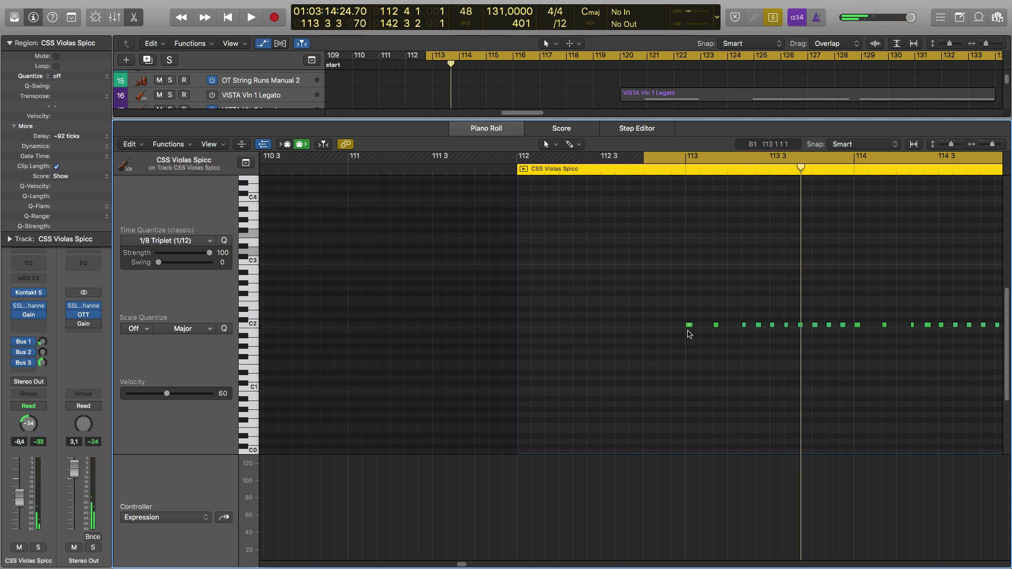
click(688, 325)
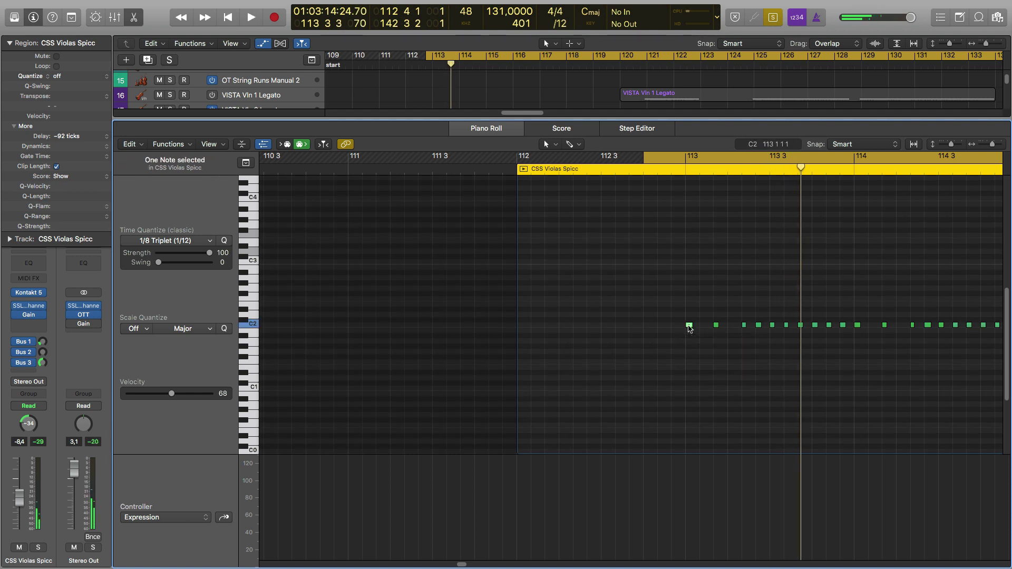
key(e)
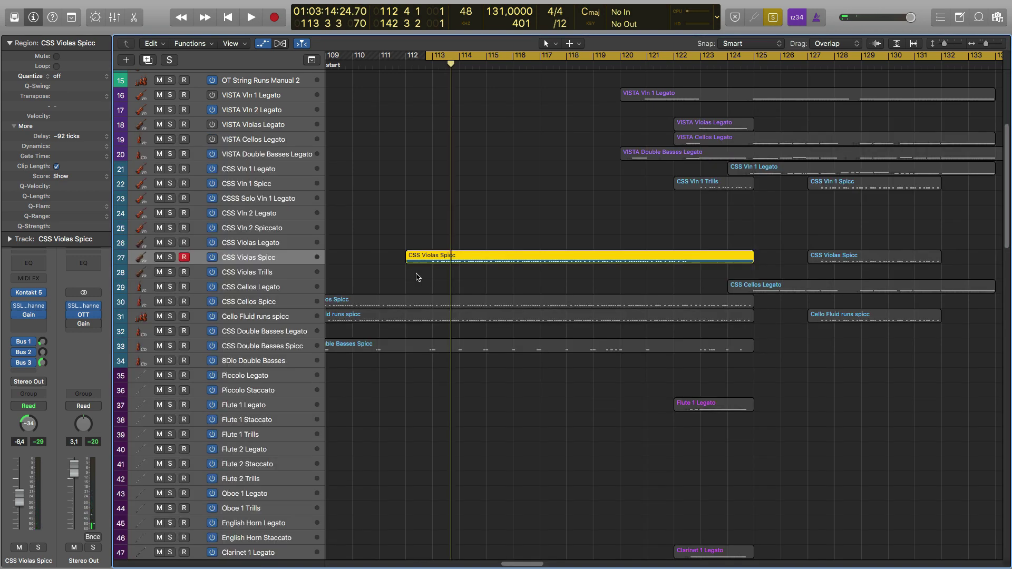
key(ctrl+s)
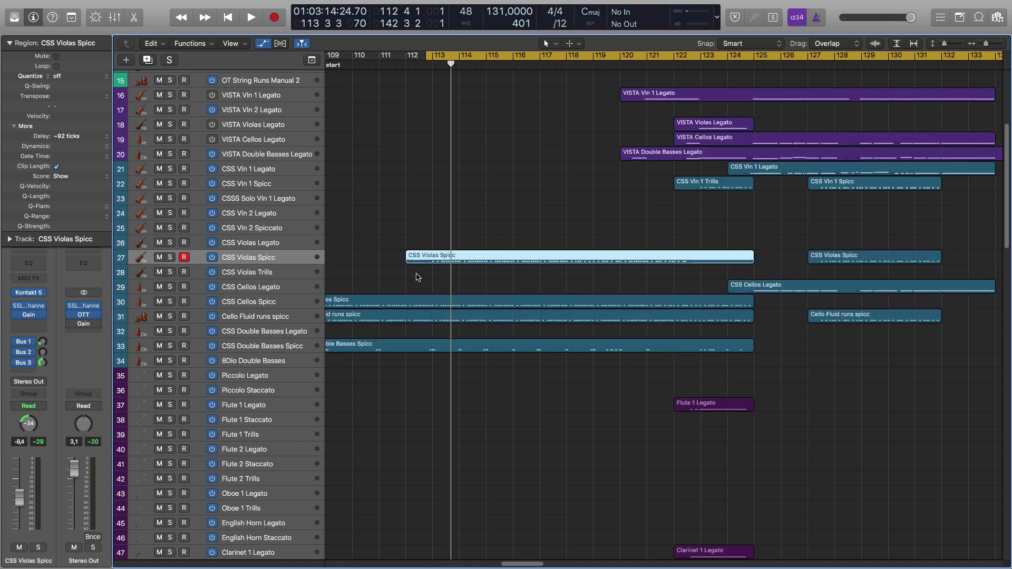
Play the viola, cello, Cello Fluid runs and double bass spiccato regions soloed together, then stop, deselect them and turn solo off.
scroll(418, 277, right, 5)
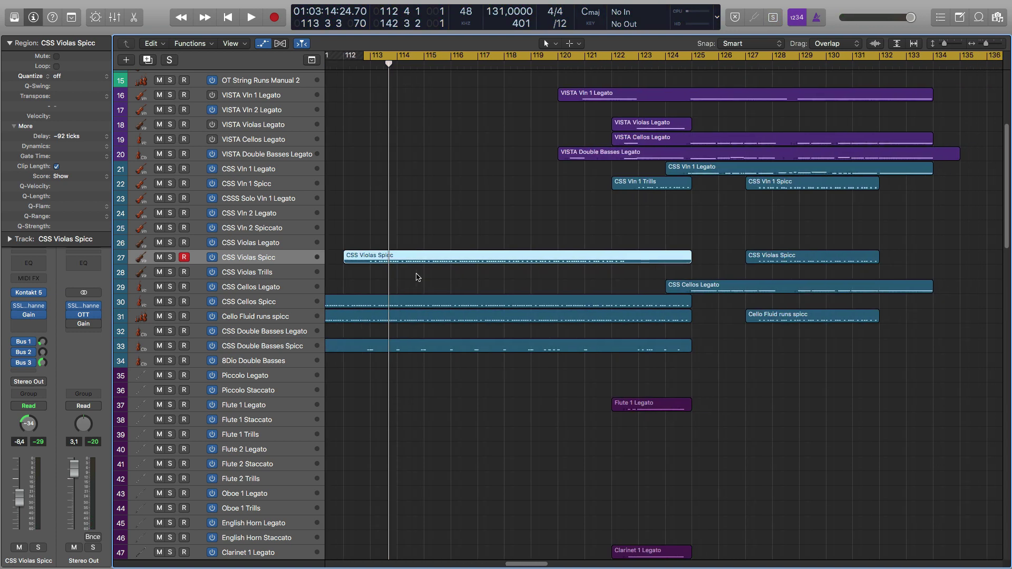
drag(453, 410, 430, 238)
key(ctrl+s)
key(space)
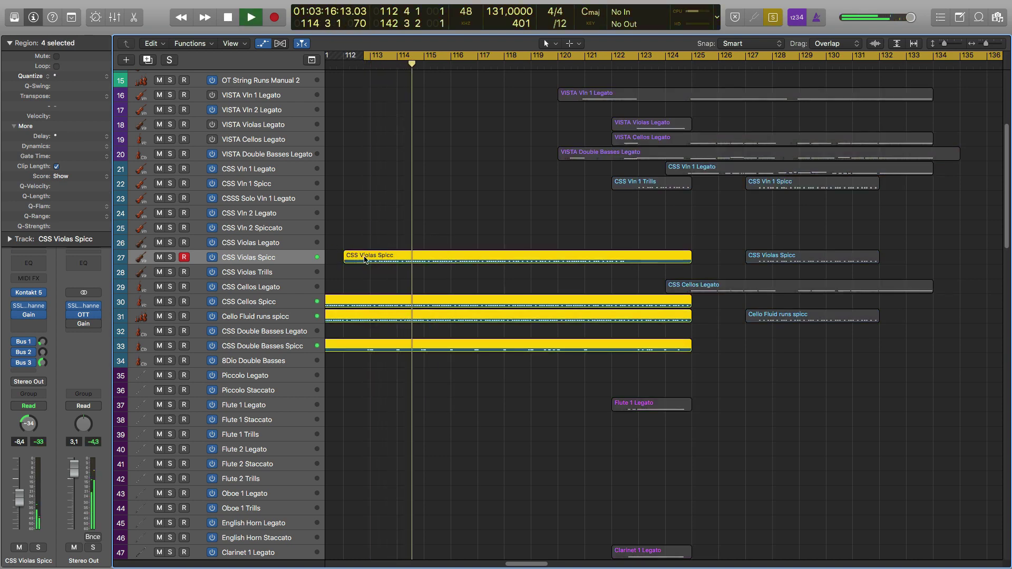
scroll(332, 285, down, 1)
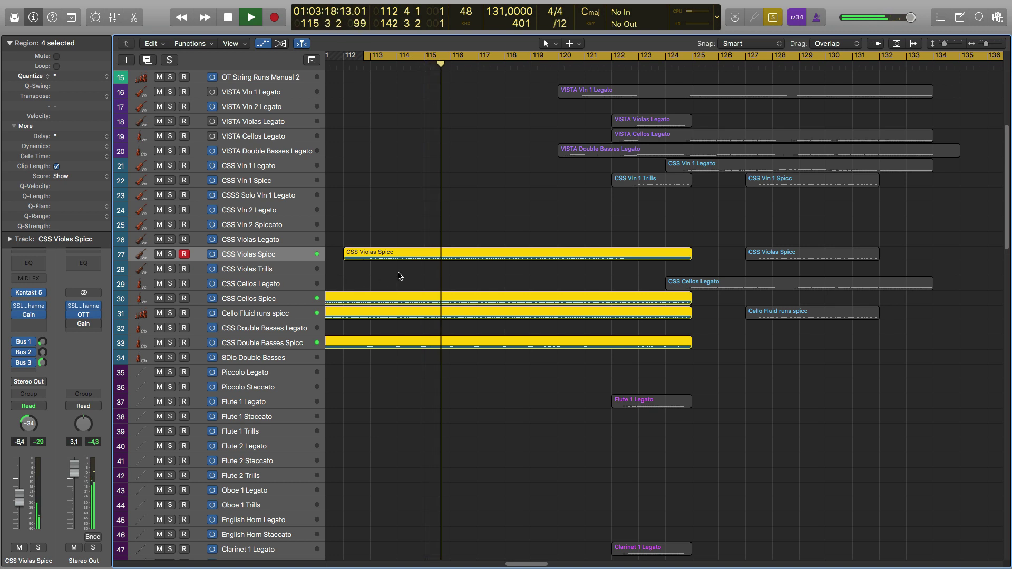
key(space)
click(409, 274)
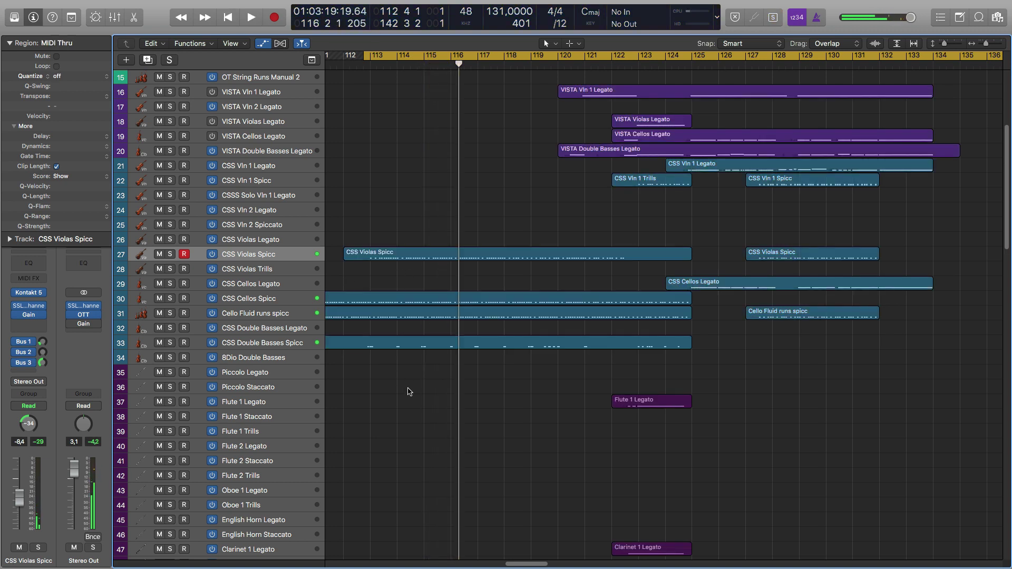
View the CSS Double Basses Spicc and CSS Cellos Spicc channel strips and move the cycle start to 122 2 3.
click(294, 342)
click(295, 299)
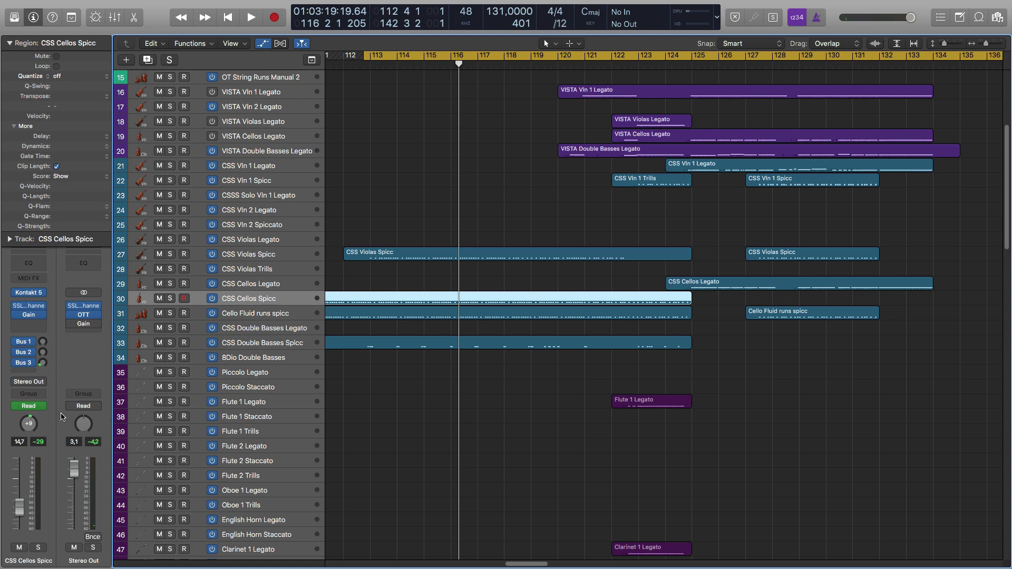
scroll(356, 195, down, 5)
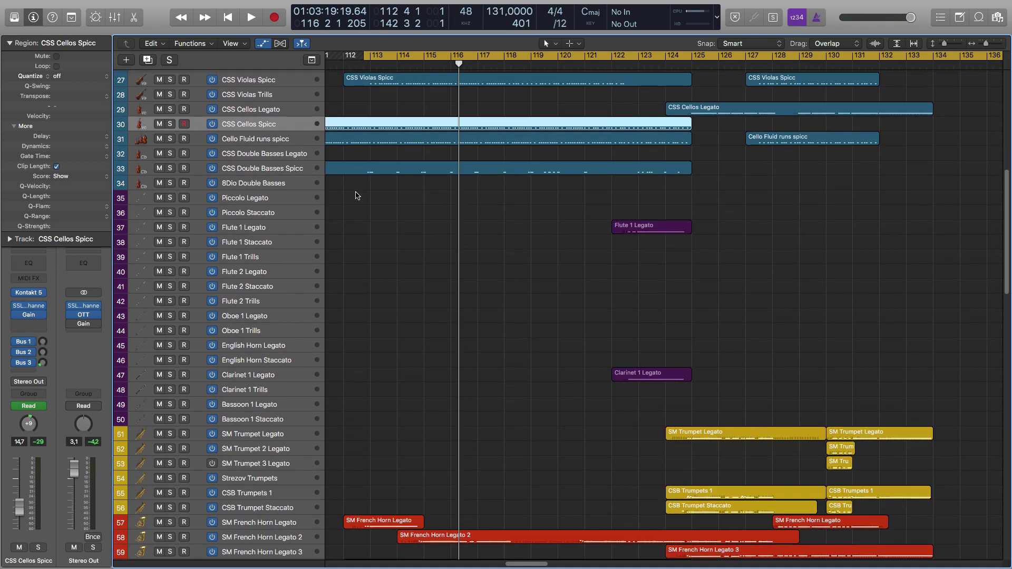
scroll(356, 195, down, 5)
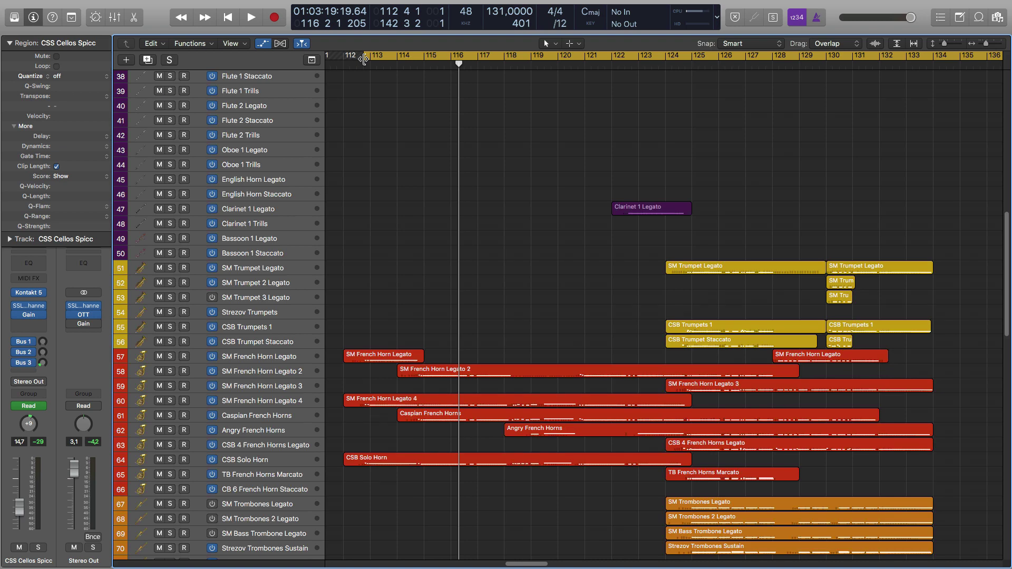
scroll(355, 168, up, 7)
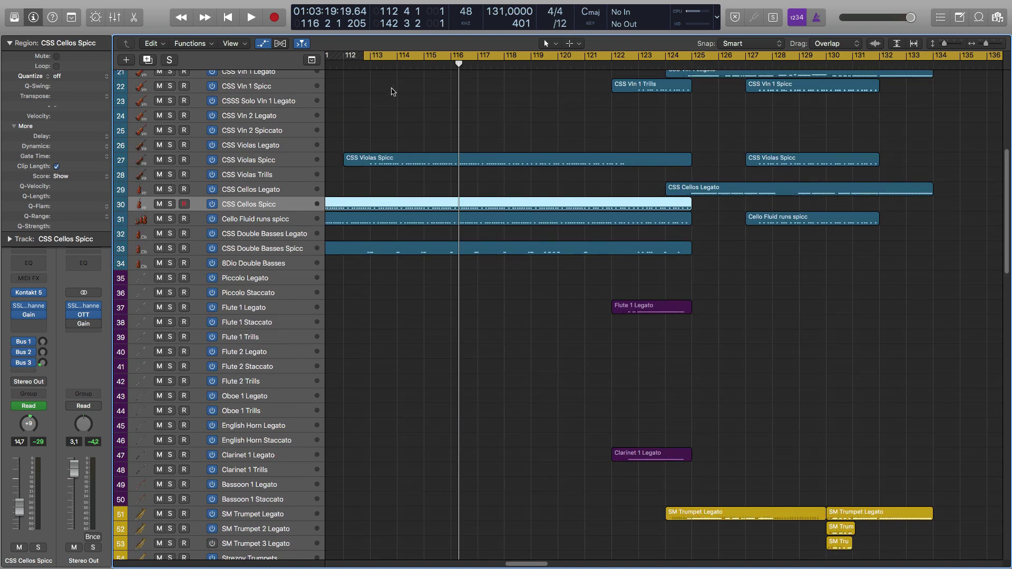
scroll(379, 84, down, 5)
drag(365, 56, 624, 57)
Select the Flute 1 Legato and Clarinet 1 Legato regions, play them soloed together, stop playback and turn solo off.
scroll(615, 129, down, 3)
scroll(672, 304, up, 6)
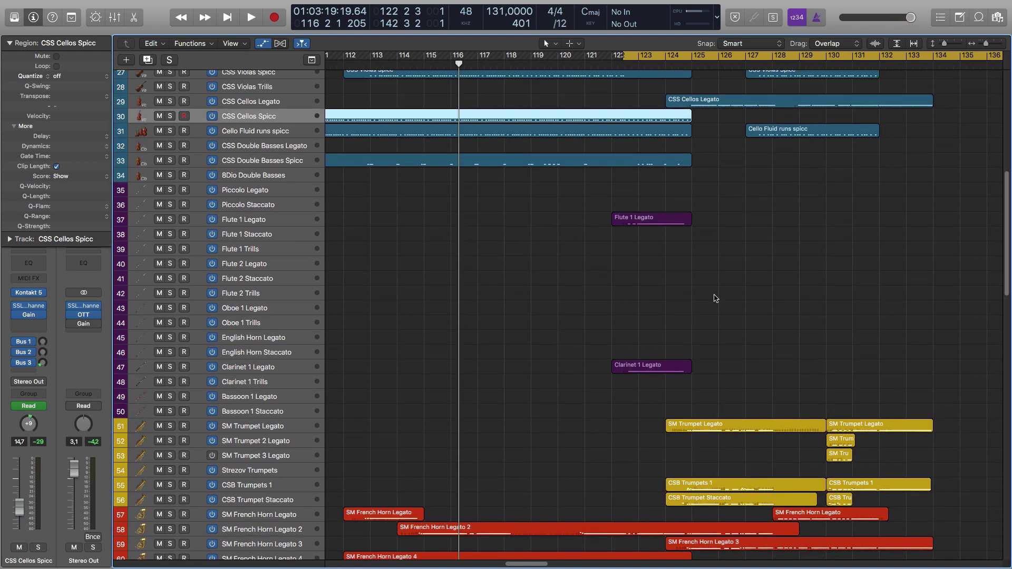
drag(726, 297, 645, 218)
drag(740, 390, 601, 199)
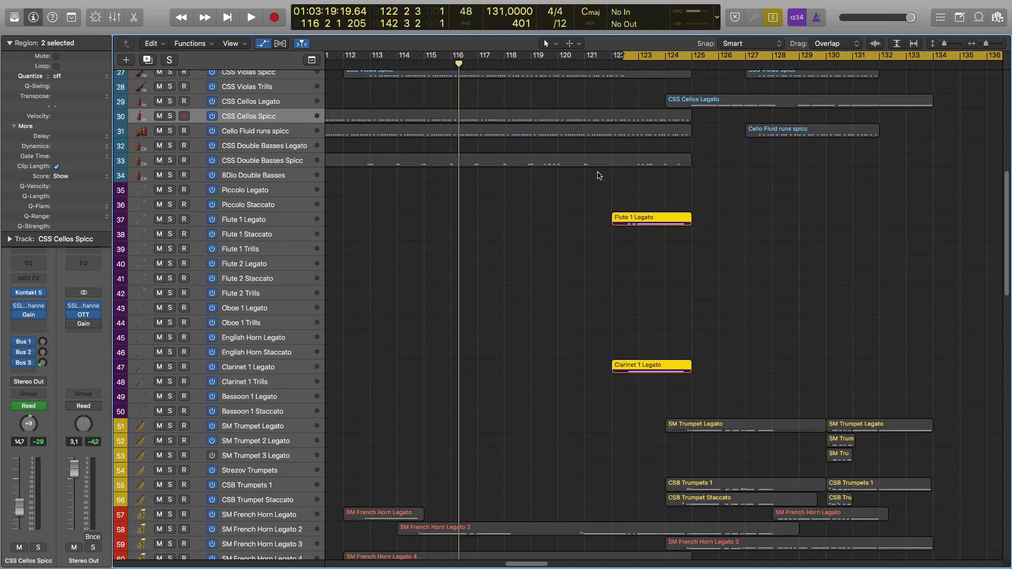
scroll(598, 176, right, 5)
key(space)
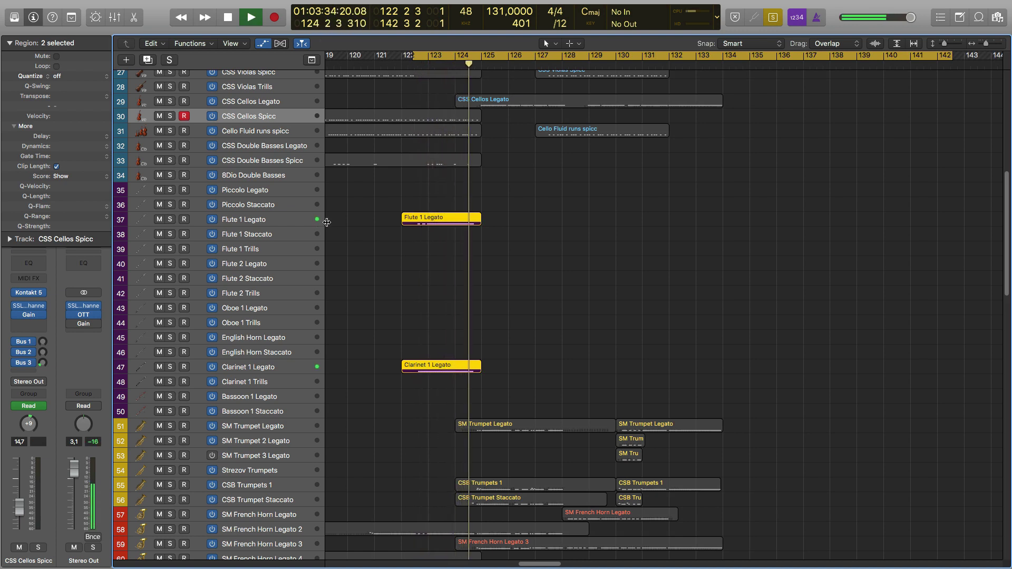
key(ctrl+s)
key(space)
Open the Space Designer reverb on the Flute 1 Legato track's Bus 1 send and move its window clear of the flute region.
click(291, 222)
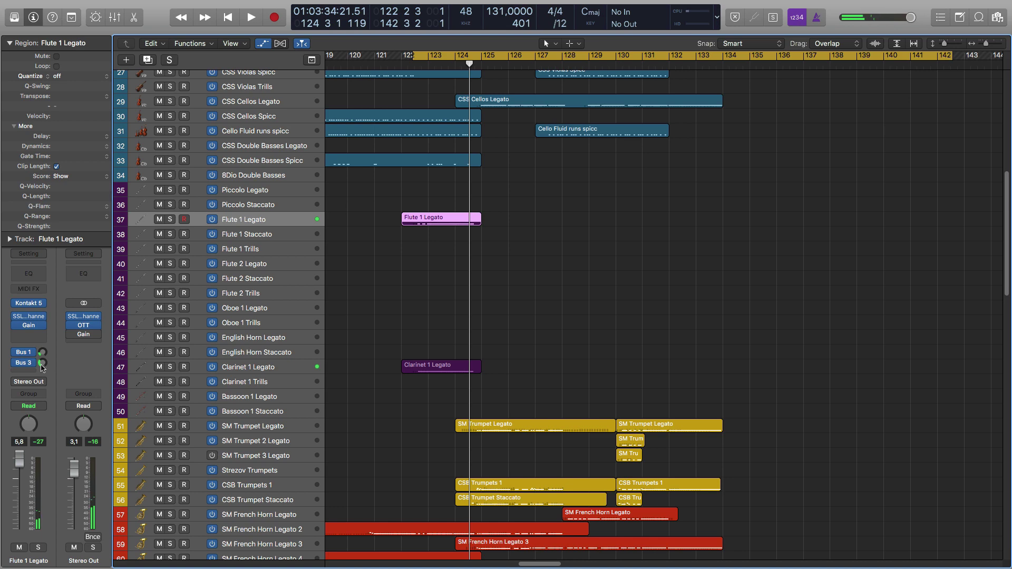
click(23, 352)
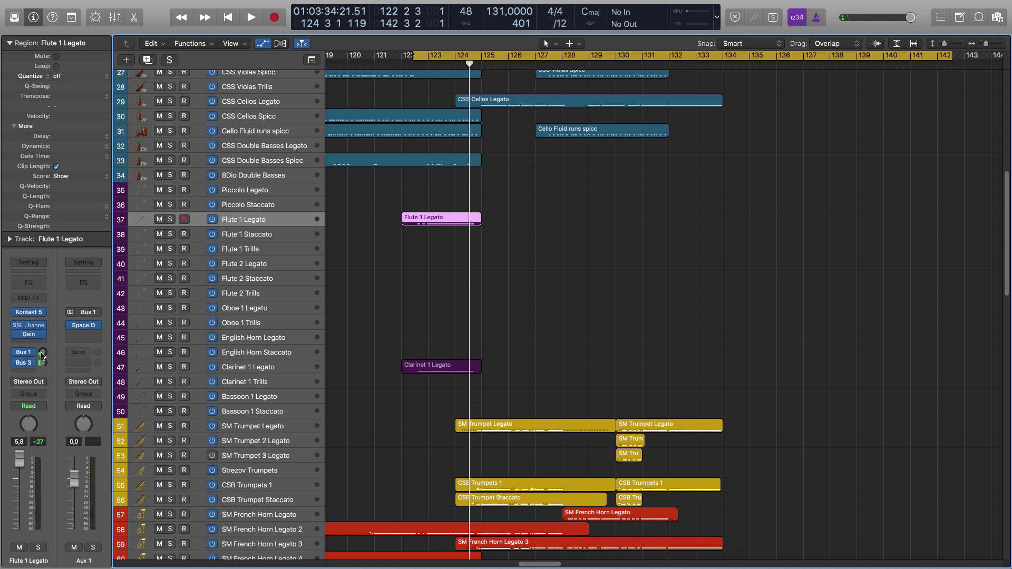
click(85, 326)
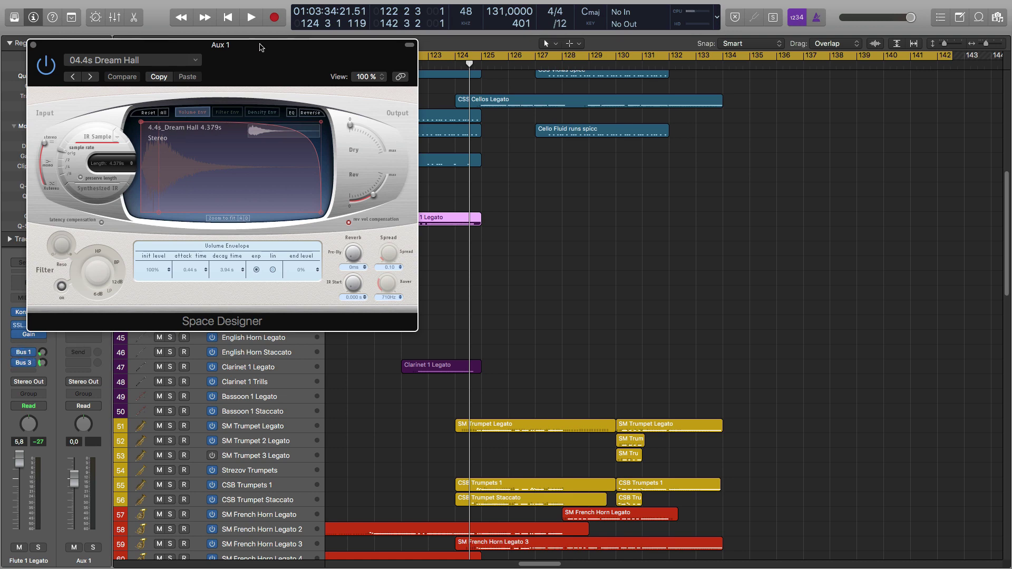
drag(259, 48, 596, 138)
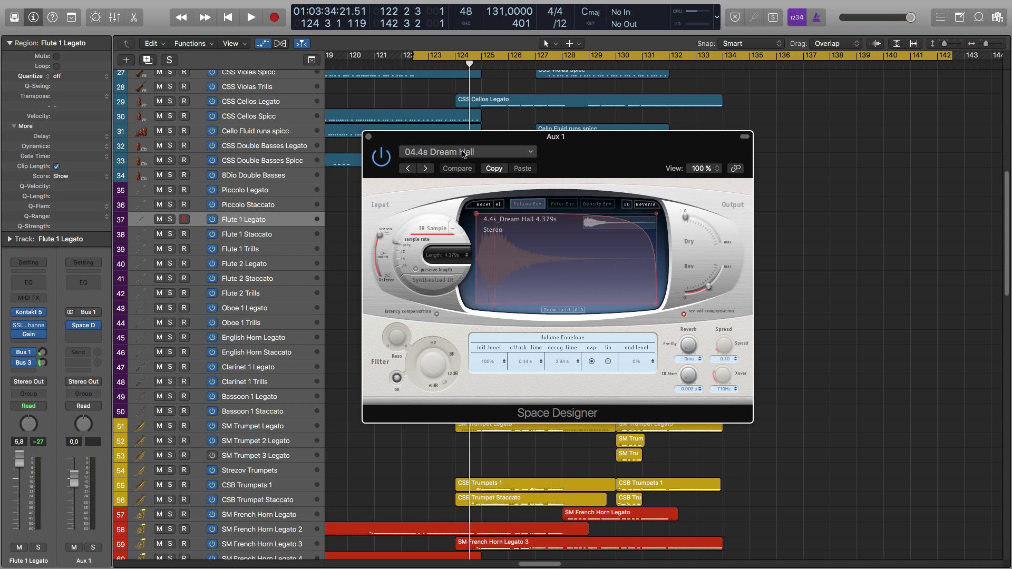
drag(475, 136, 661, 151)
Play the Flute 1 Legato region soloed with its reverb settings in view, stop, close Space Designer and turn solo off.
key(ctrl+s)
key(space)
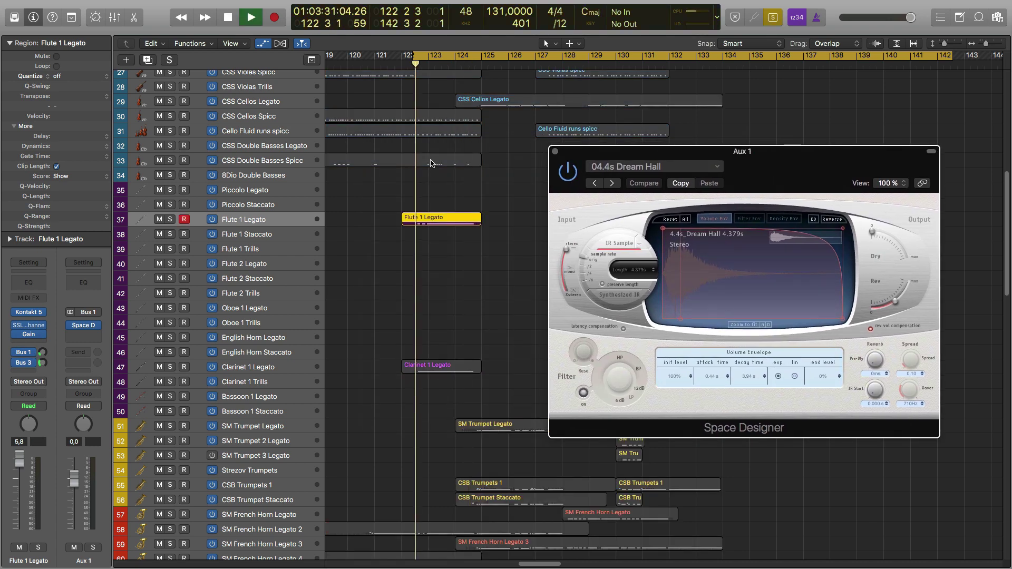
key(space)
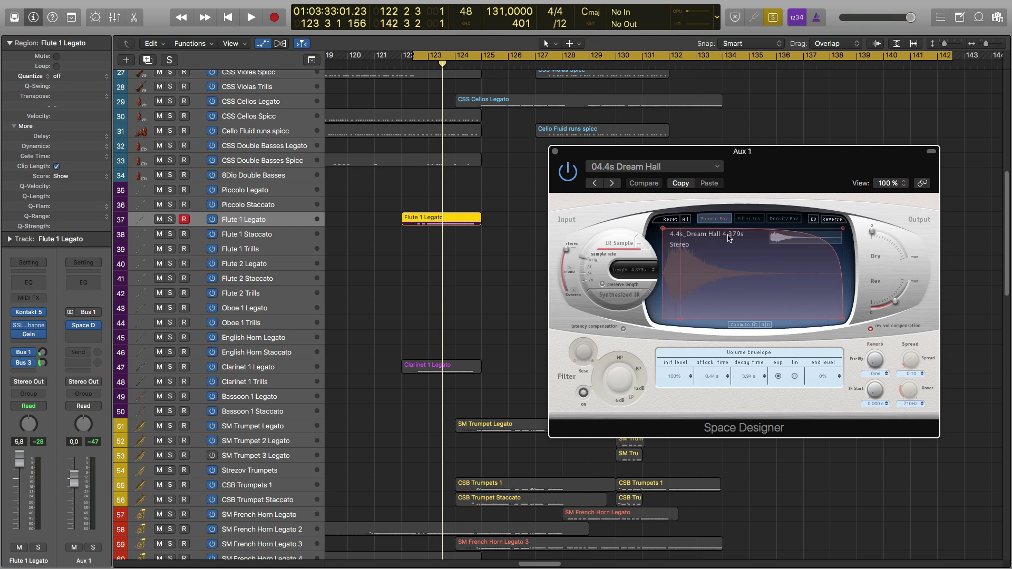
click(555, 153)
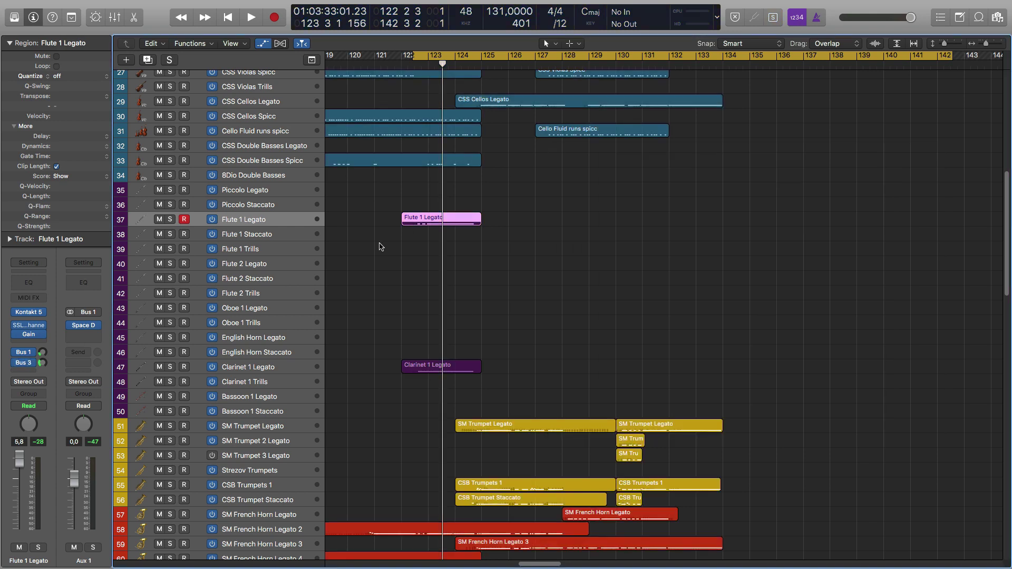
Go down to the brass tracks and move the cycle start to 124 3 1.
scroll(378, 246, down, 4)
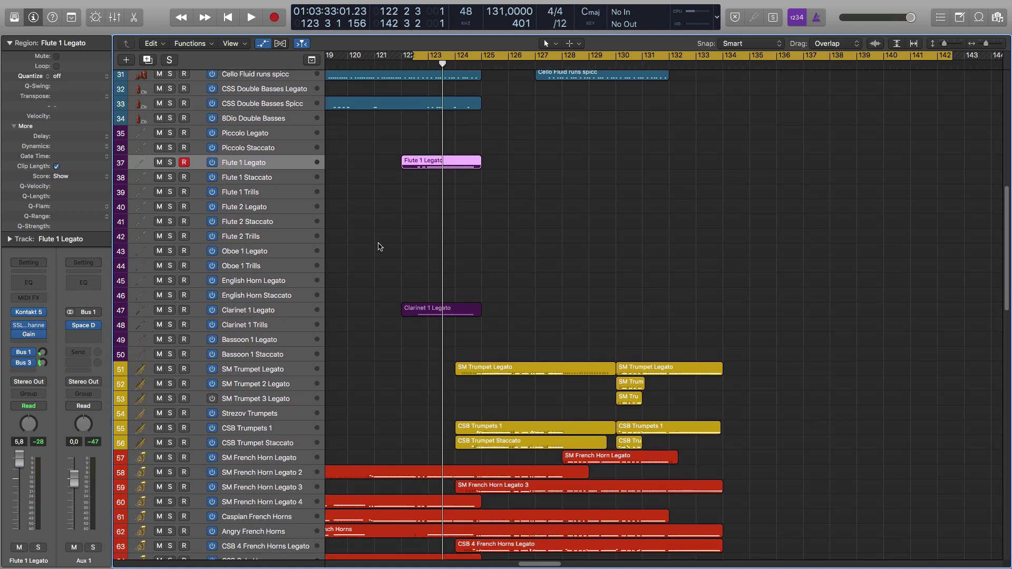
scroll(376, 245, up, 1)
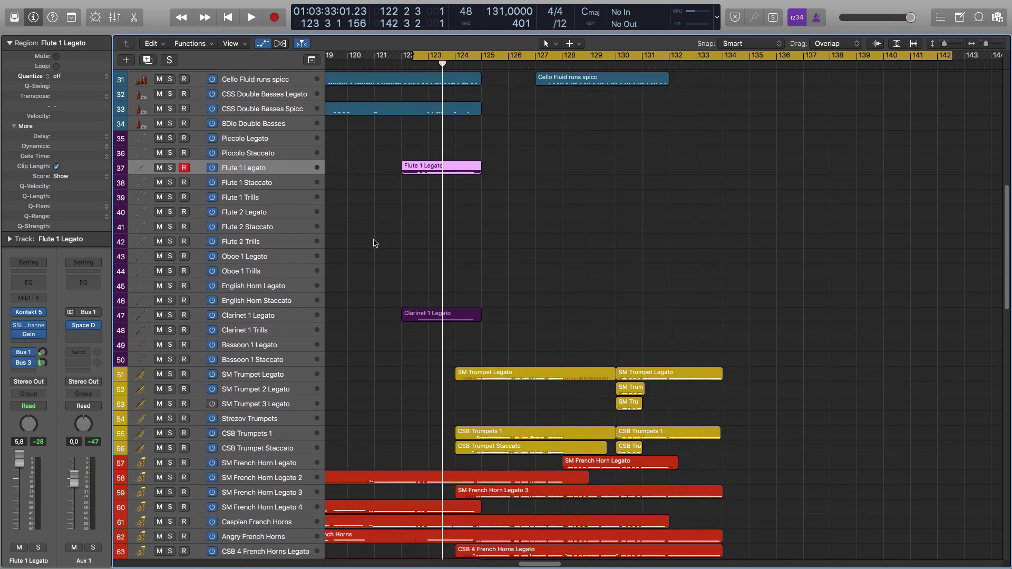
scroll(373, 242, down, 9)
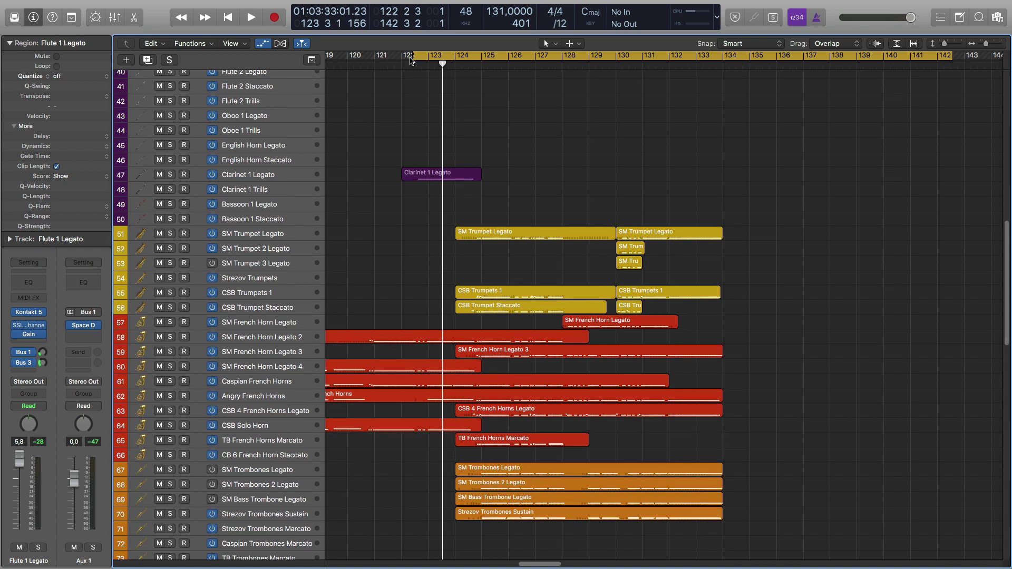
drag(413, 59, 465, 66)
Select the first SM Trumpet Legato region at bar 124 and solo it.
scroll(426, 171, down, 1)
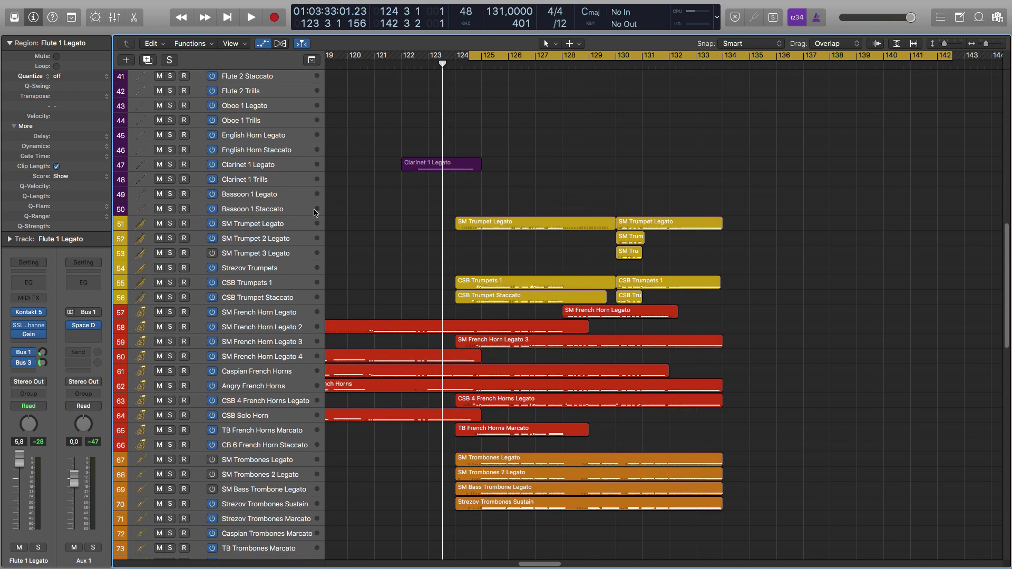
click(291, 223)
click(403, 241)
scroll(441, 226, right, 2)
click(440, 224)
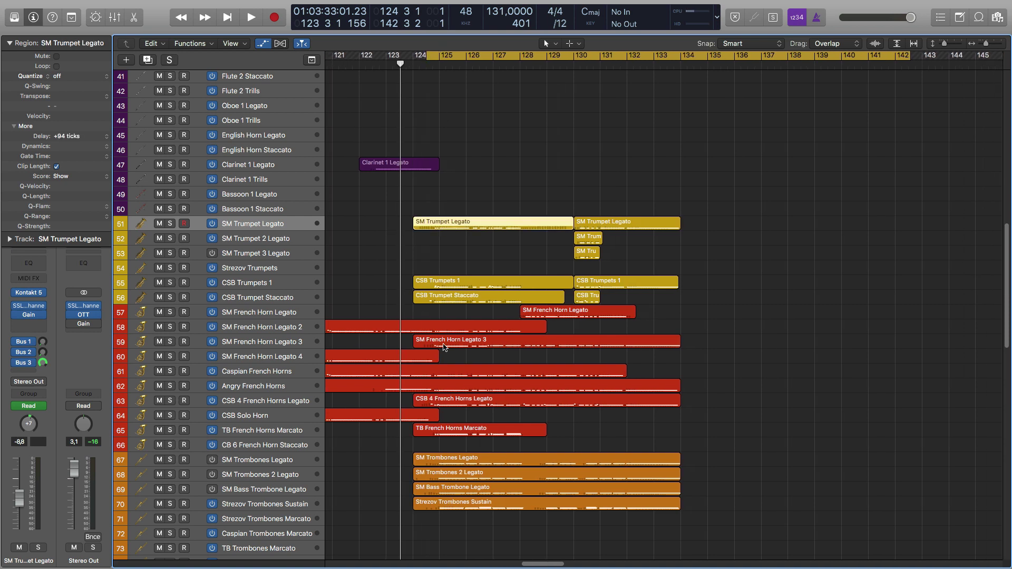
key(ctrl+s)
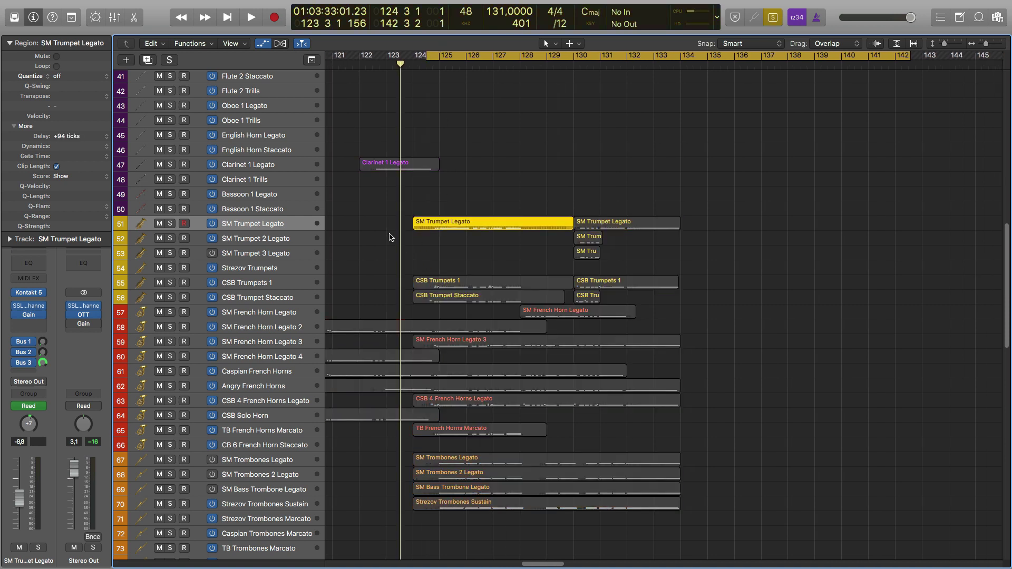
Select both SM Trumpet Legato regions and move the cycle range's start to 124 3 2 1.
click(300, 243)
click(295, 224)
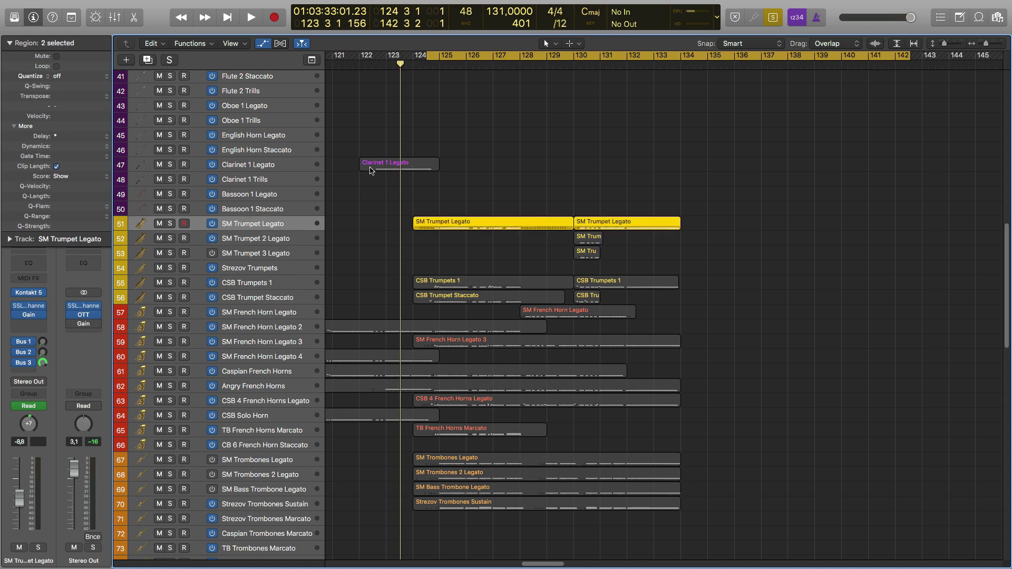
drag(426, 57, 429, 58)
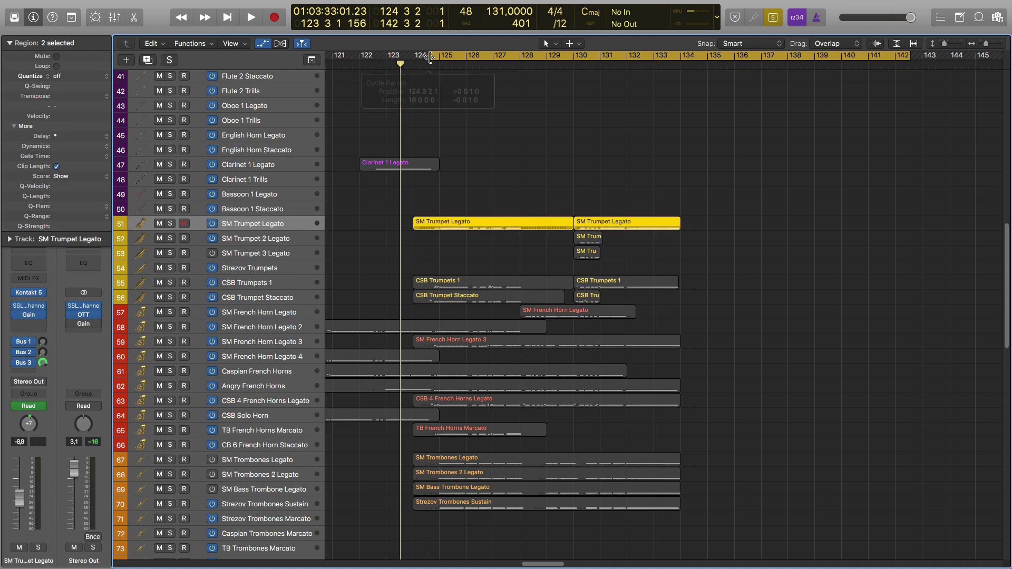
Play the soloed SM Trumpet Legato regions while viewing their notes and Expression curve in the Piano Roll, and return to the arrangement.
key(p)
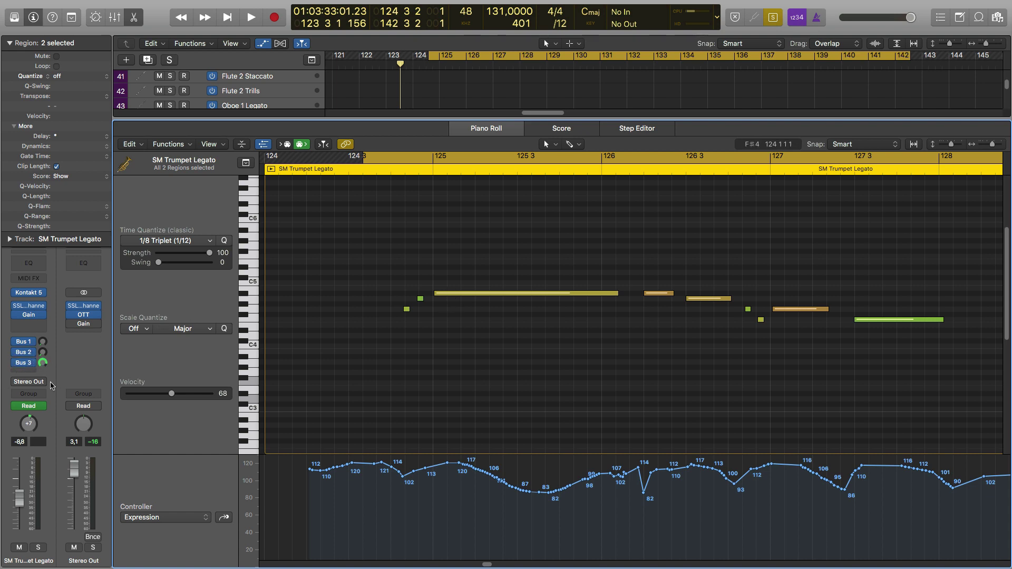
key(space)
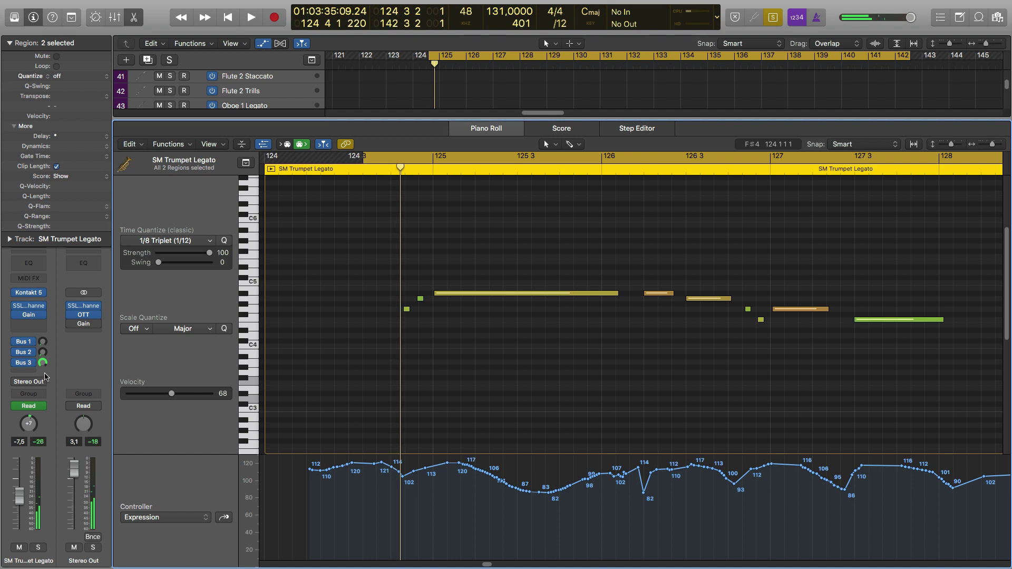
key(space)
key(space)
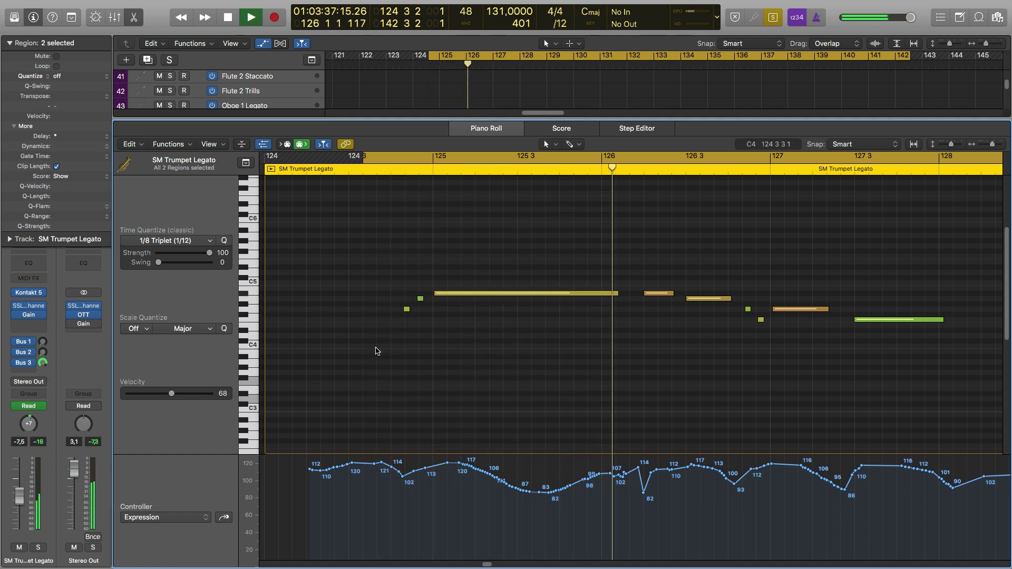
key(p)
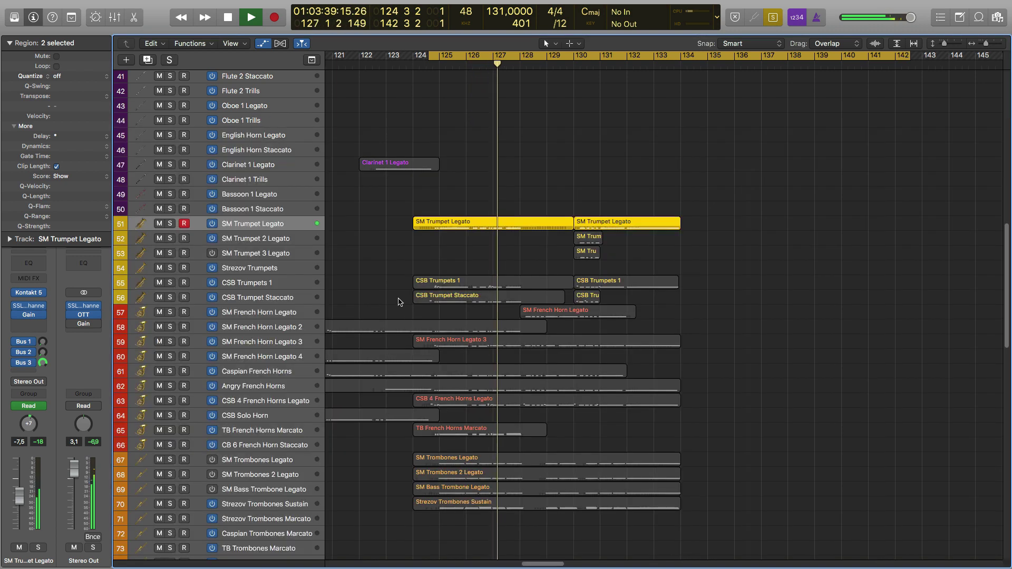
key(space)
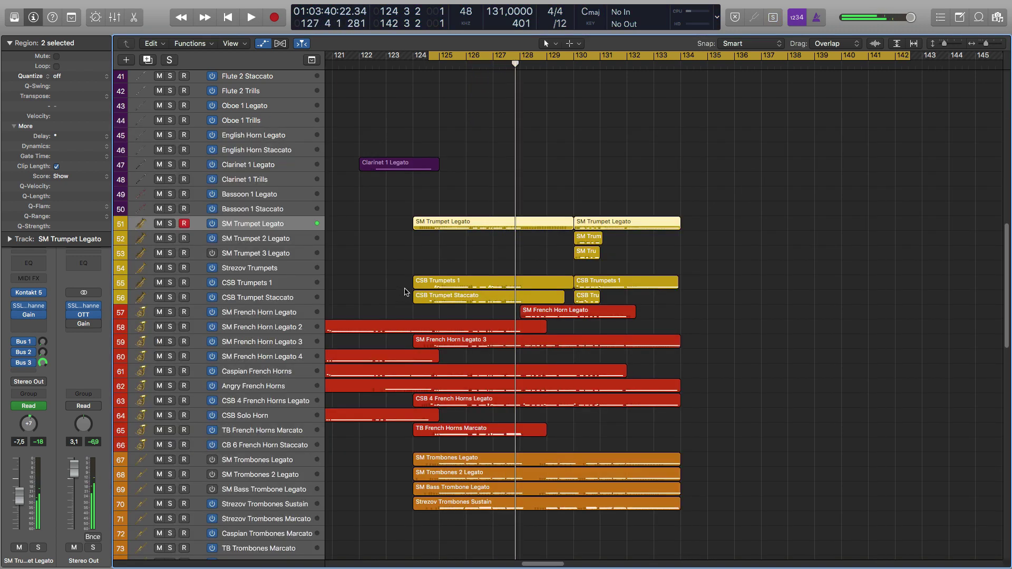
click(397, 265)
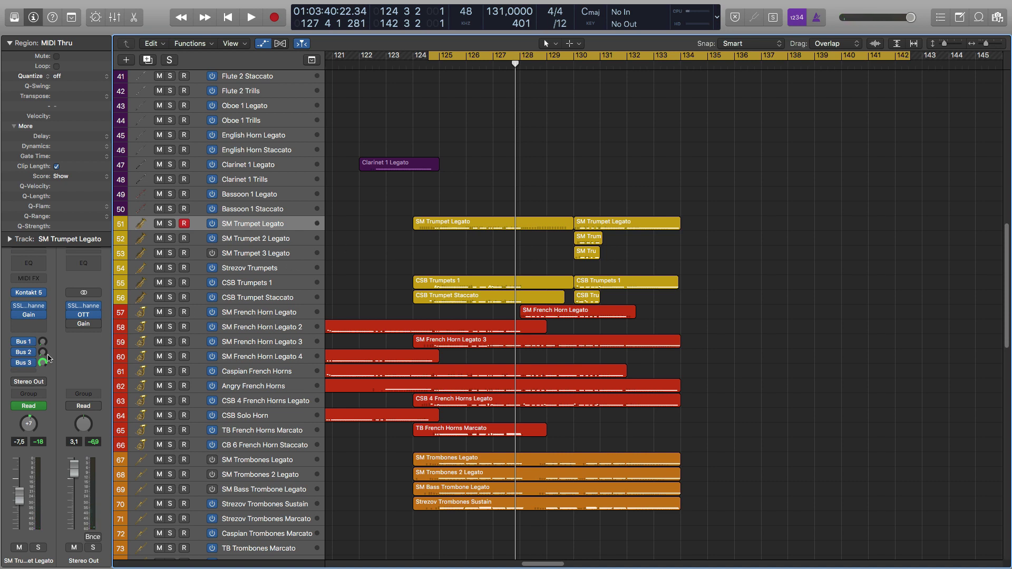
Solo the first CSB Trumpets 1 region and display its Modulation controller data in the Piano Roll.
click(486, 227)
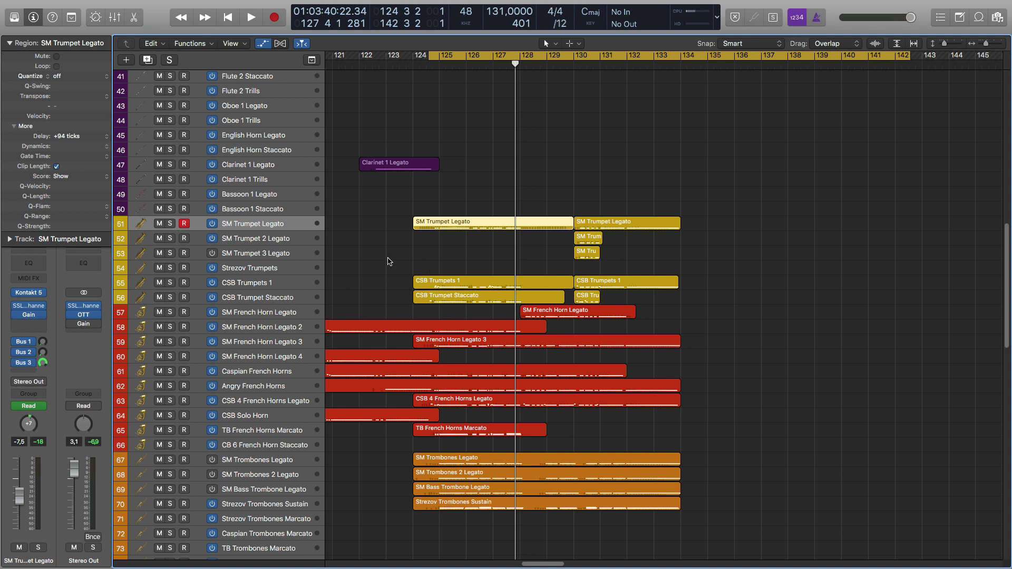
click(453, 285)
key(ctrl+s)
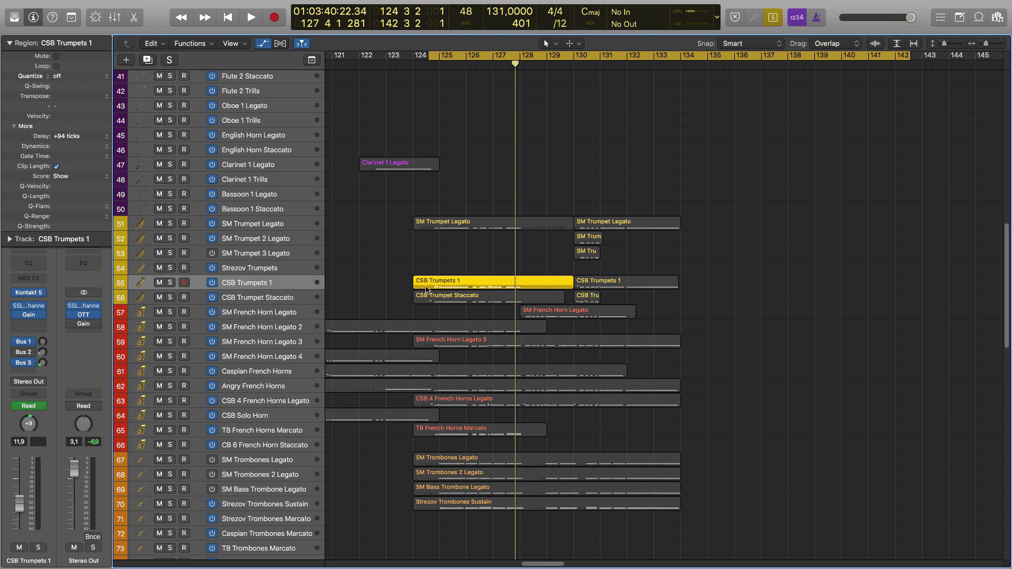
double_click(437, 280)
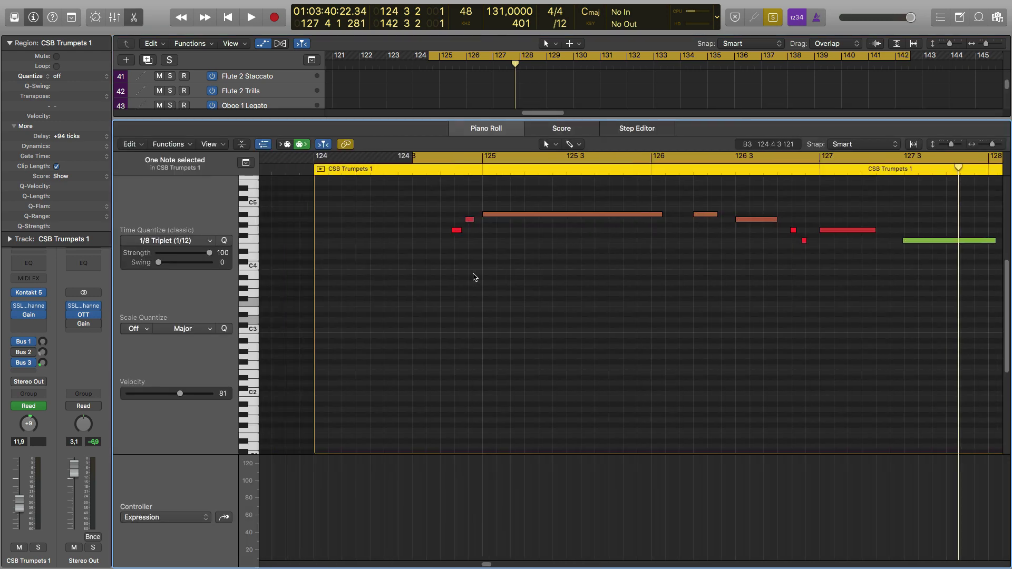
scroll(483, 274, up, 3)
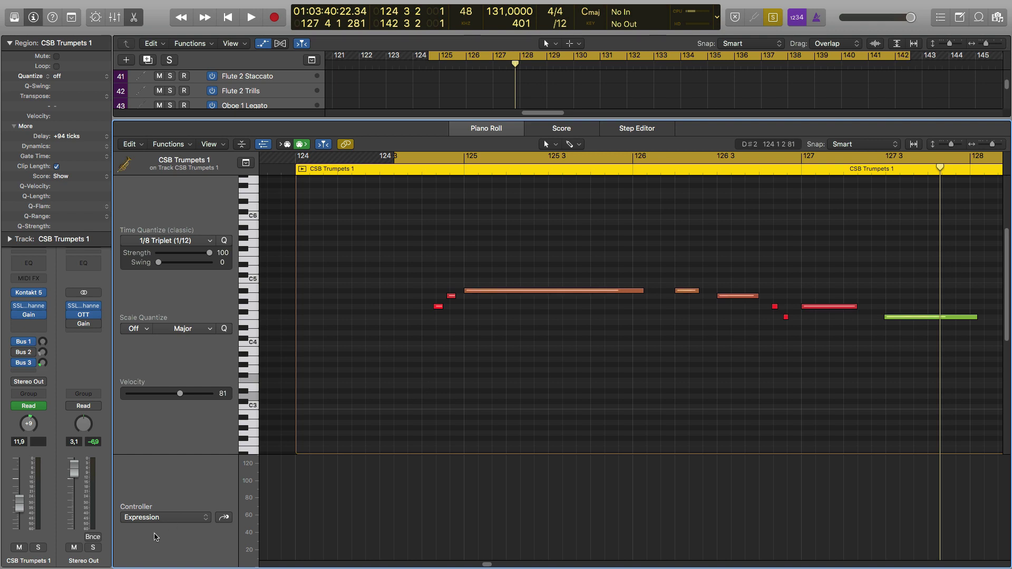
click(172, 517)
click(158, 387)
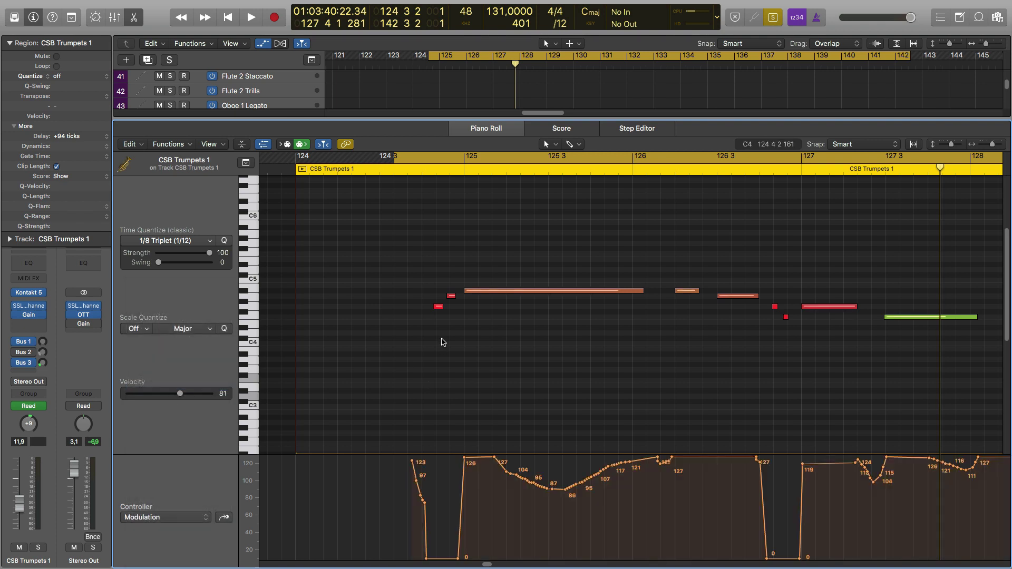
Examine the low keyswitch notes beneath the CSB Trumpets 1 melody, selecting the one under the first short note.
scroll(432, 335, down, 5)
scroll(427, 332, up, 5)
scroll(418, 327, down, 5)
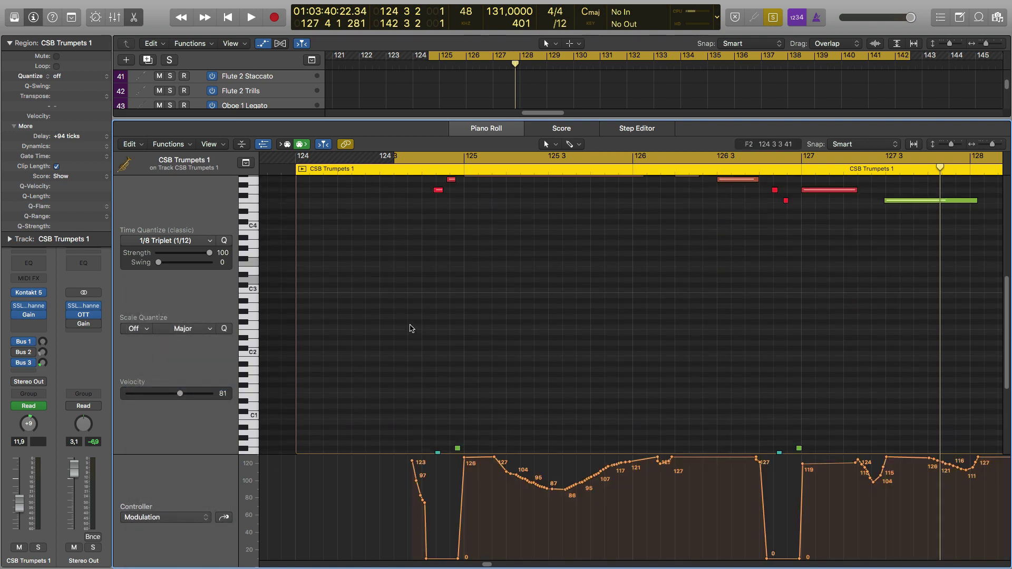
scroll(432, 263, down, 8)
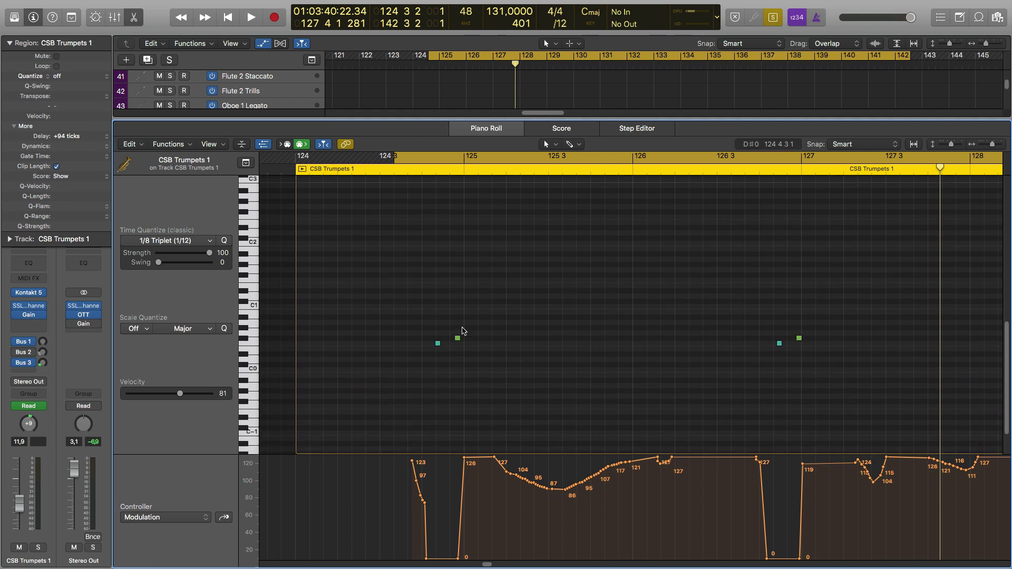
scroll(458, 334, up, 2)
scroll(458, 335, up, 5)
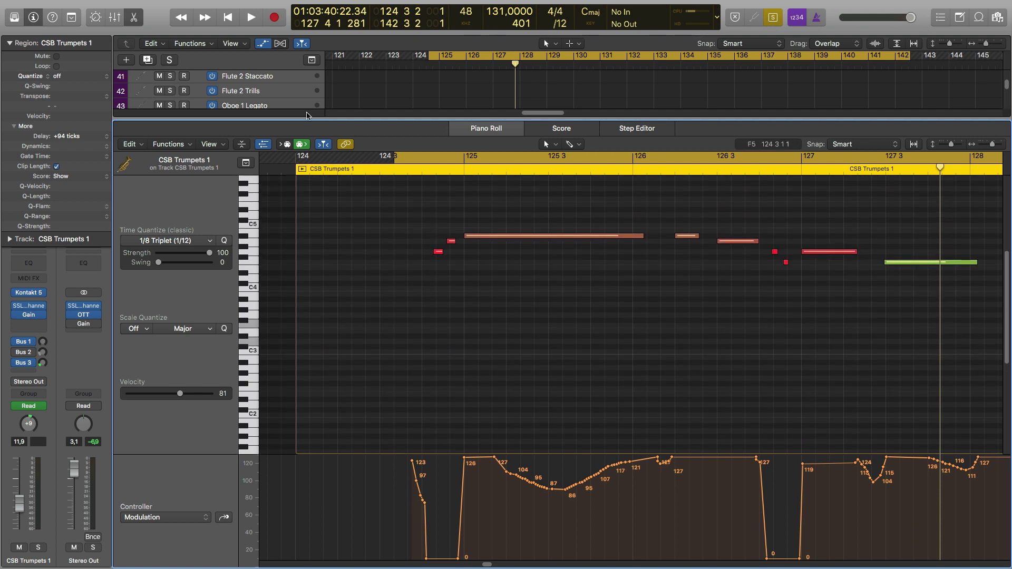
scroll(397, 341, down, 5)
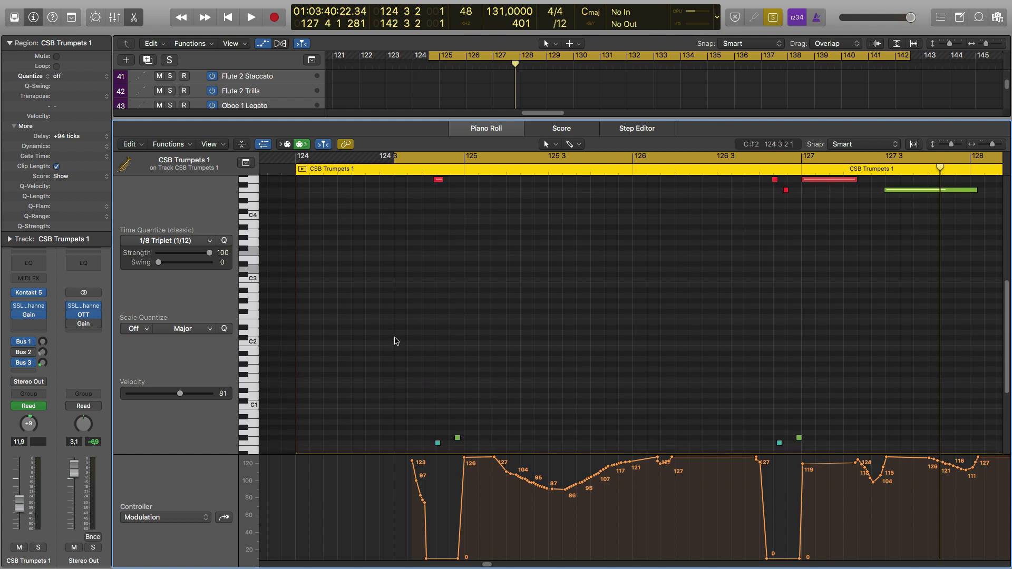
click(437, 398)
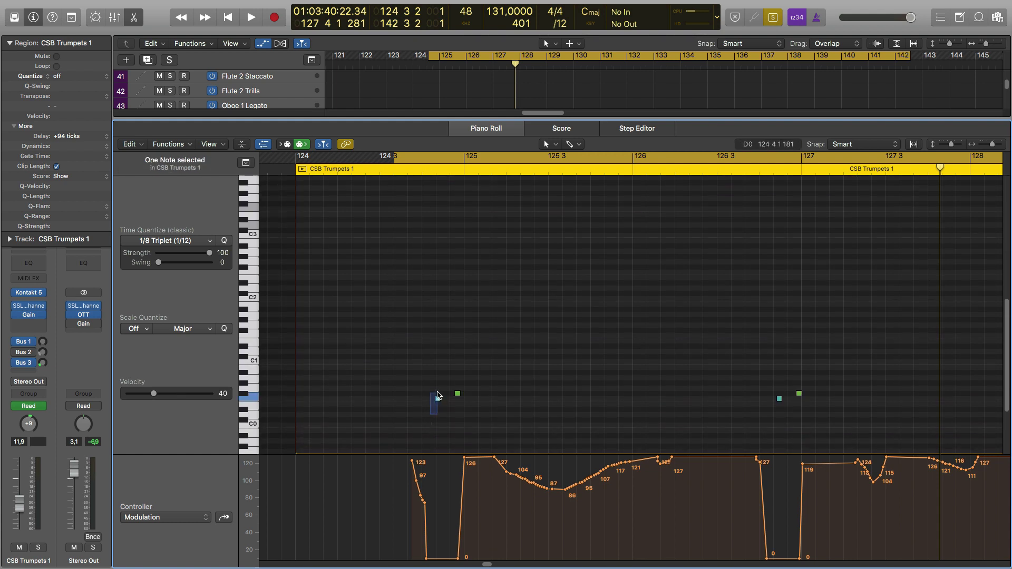
scroll(438, 393, up, 7)
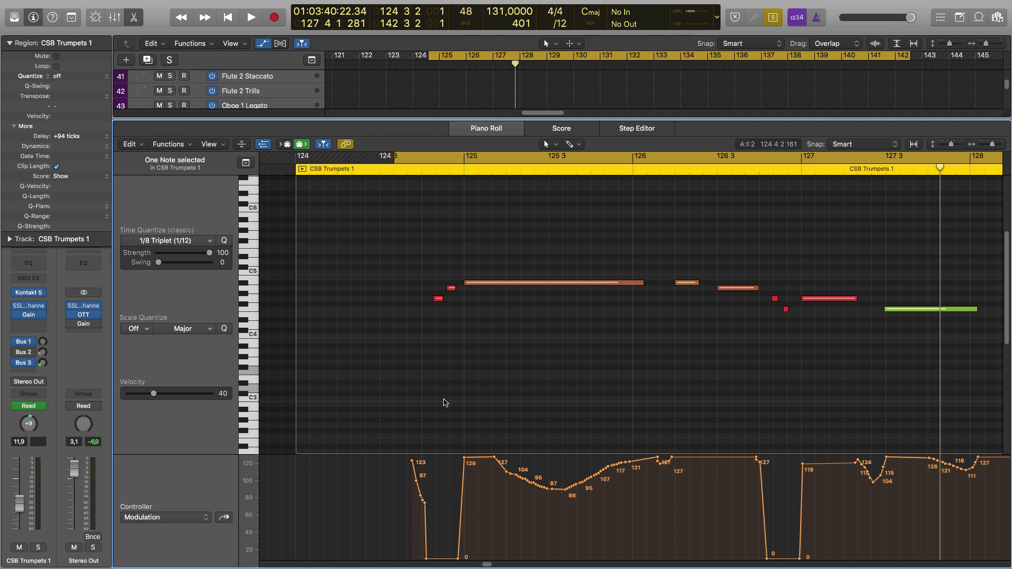
scroll(410, 325, down, 1)
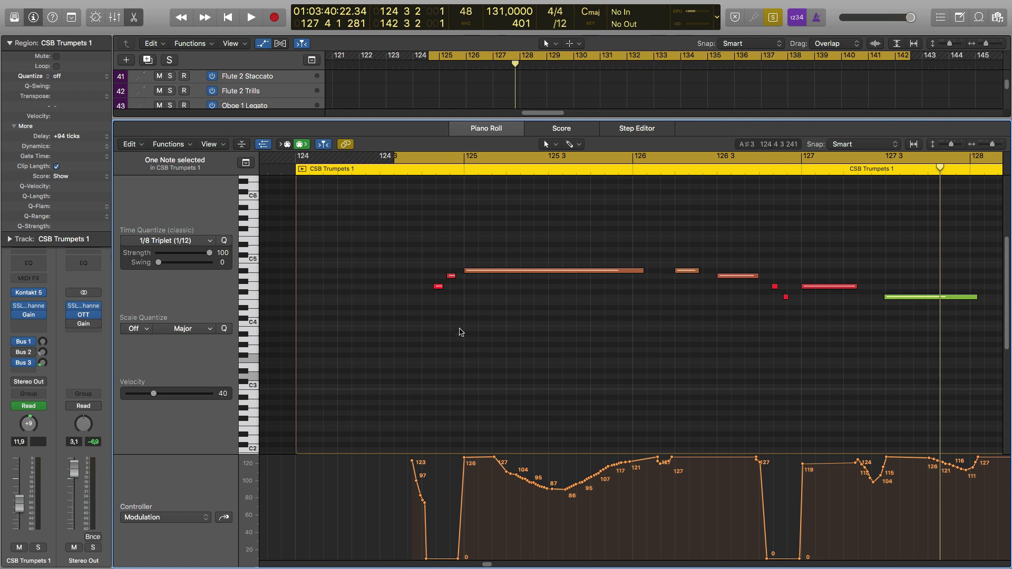
Audition the long CSB Trumpets 1 note at bar 125 and select the keyswitch note just before it.
click(483, 276)
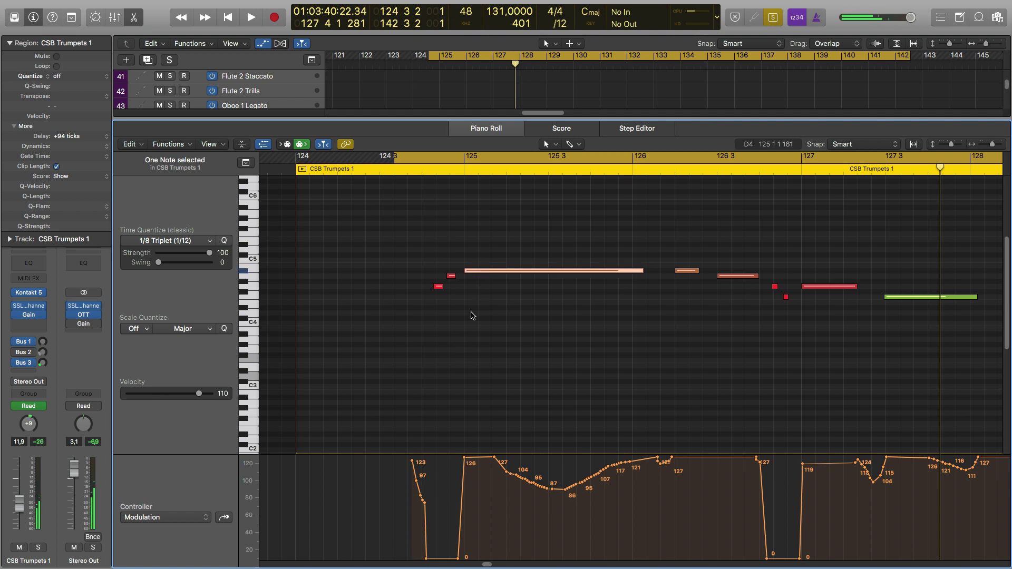
scroll(472, 314, down, 15)
click(458, 295)
scroll(463, 318, up, 15)
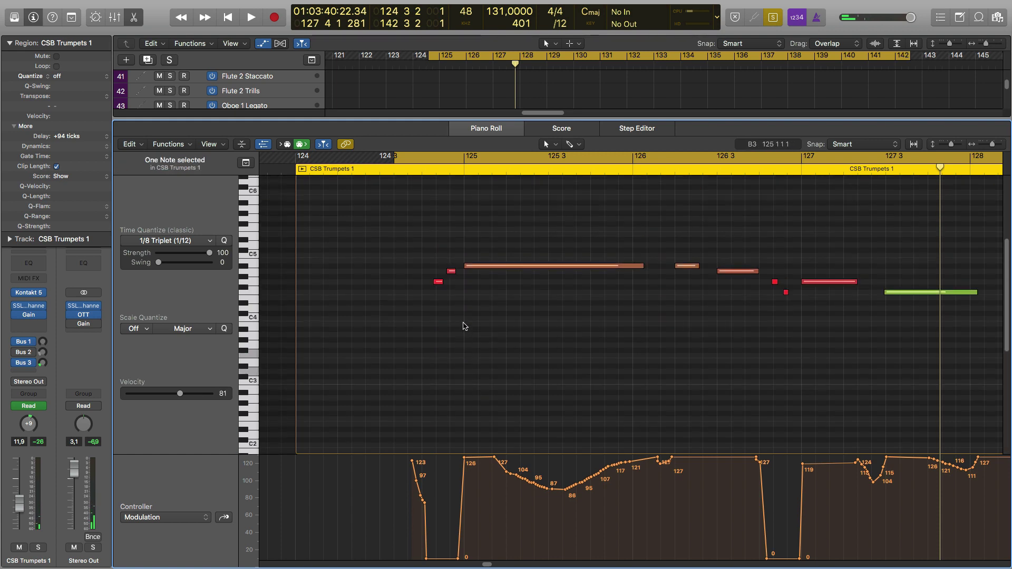
Play the soloed CSB Trumpets 1 passage from the cycle start and close the Piano Roll.
key(Return)
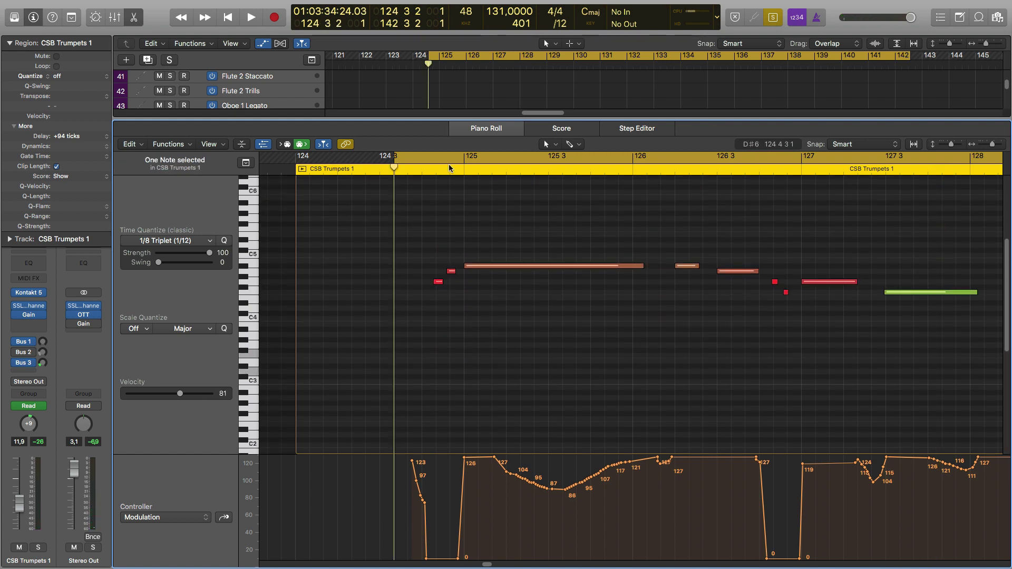
key(space)
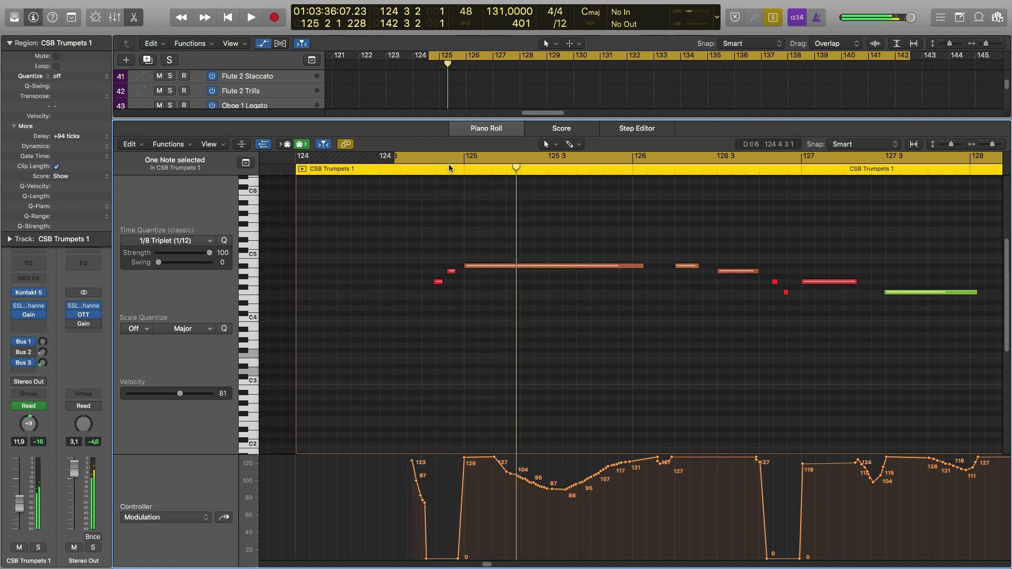
key(space)
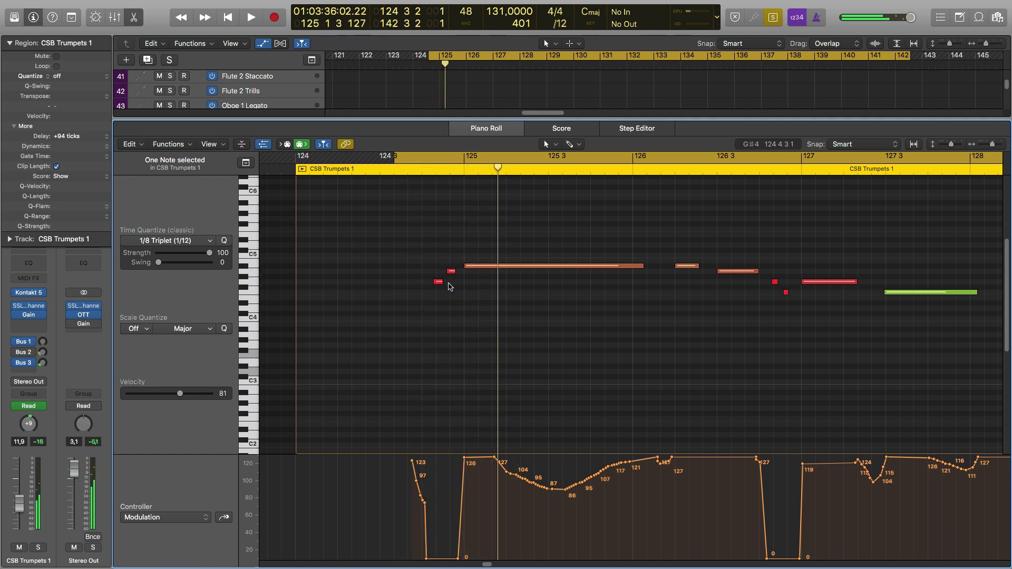
scroll(448, 296, down, 4)
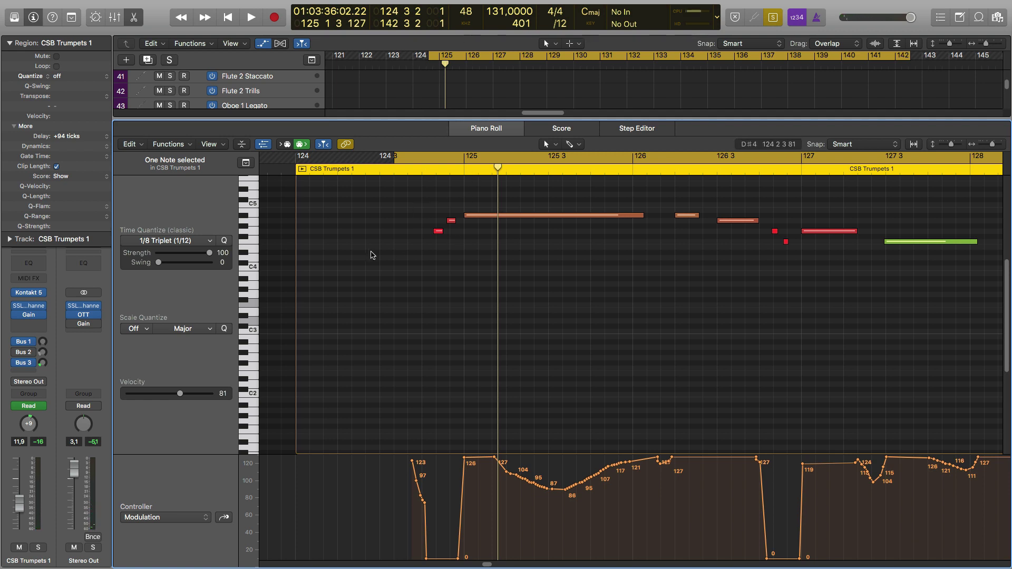
key(p)
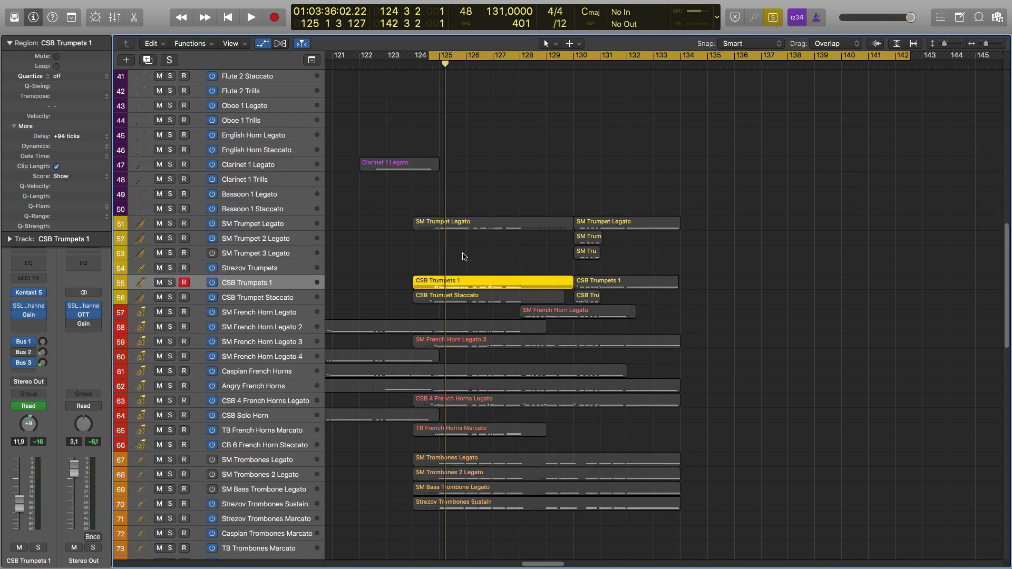
Play the first SM Trumpet Legato and CSB Trumpets 1 regions soloed together, comparing their overlaid notes in the Piano Roll.
shift+click(460, 223)
key(space)
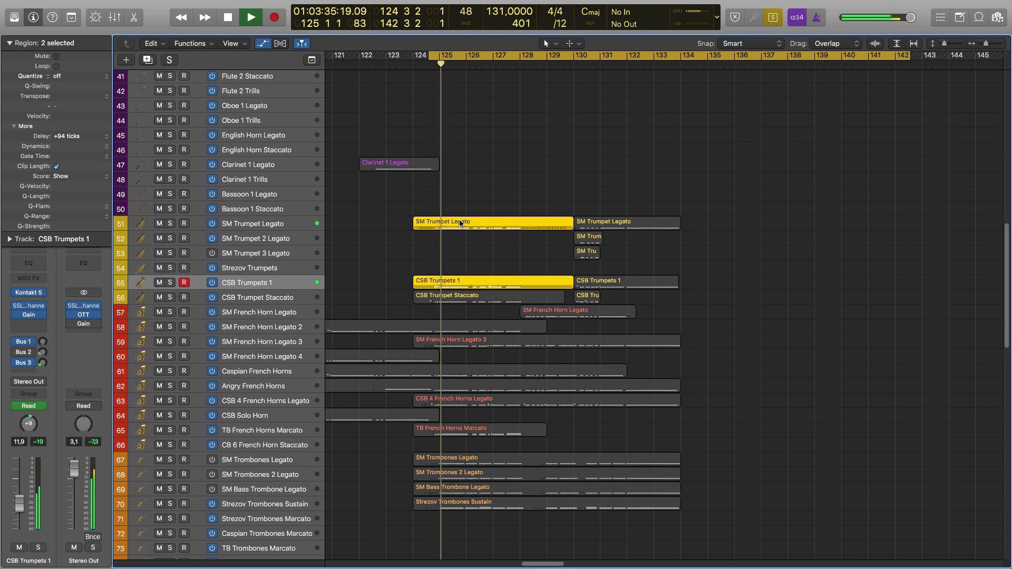
key(space)
key(space)
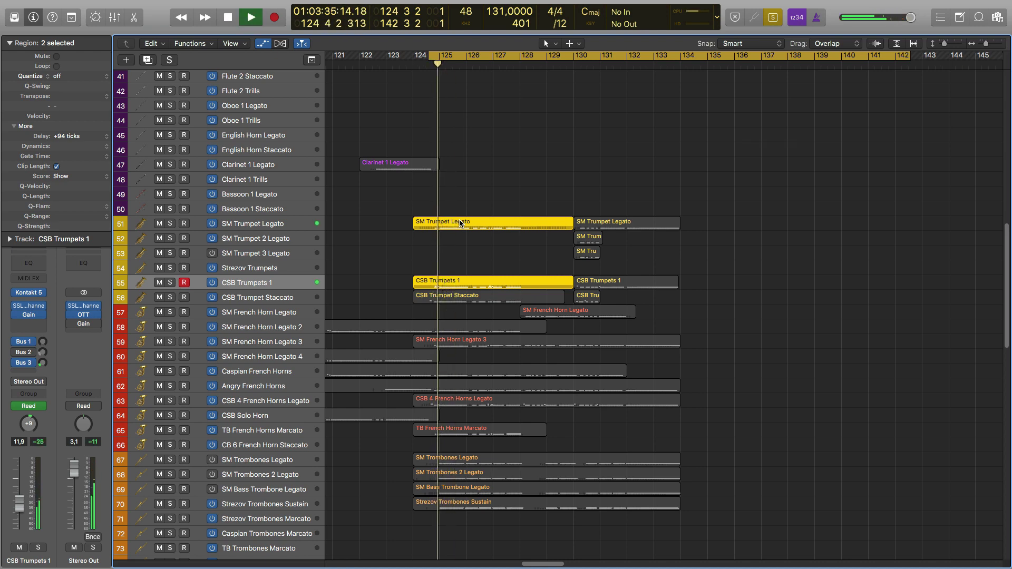
key(p)
key(space)
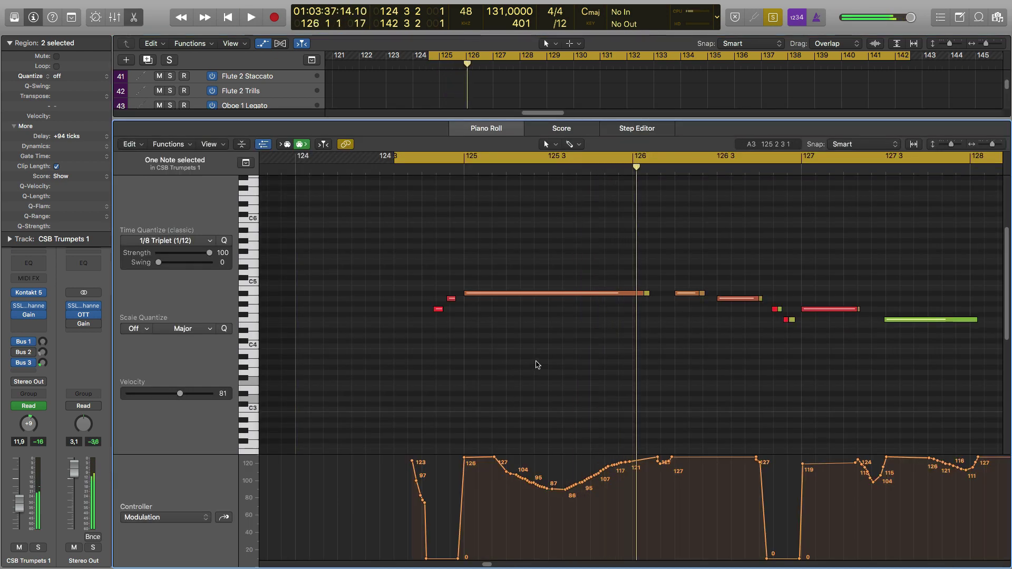
key(p)
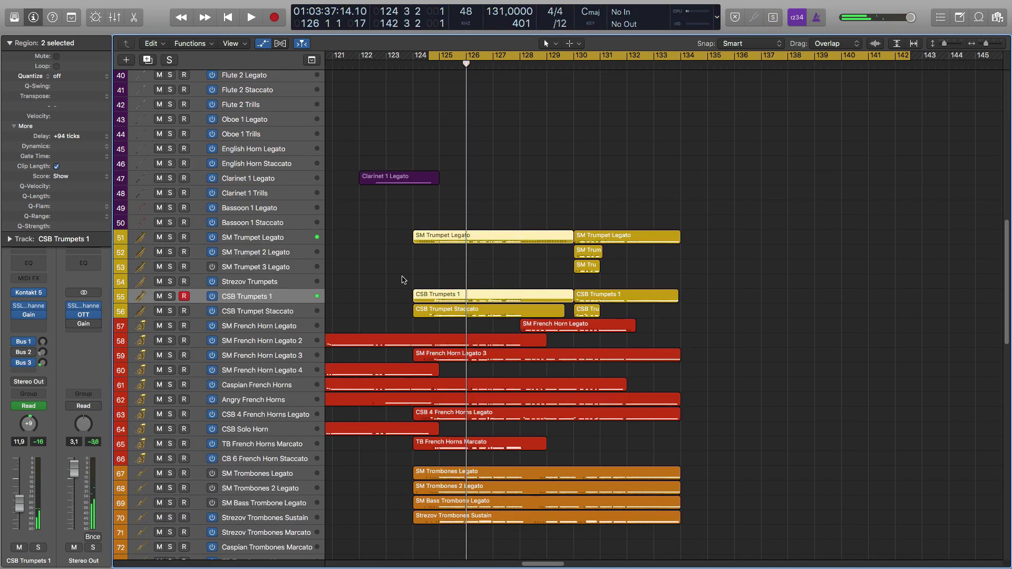
Display the Expression controller curve of the first SM Trumpet Legato region in the Piano Roll.
click(278, 240)
click(420, 259)
click(442, 240)
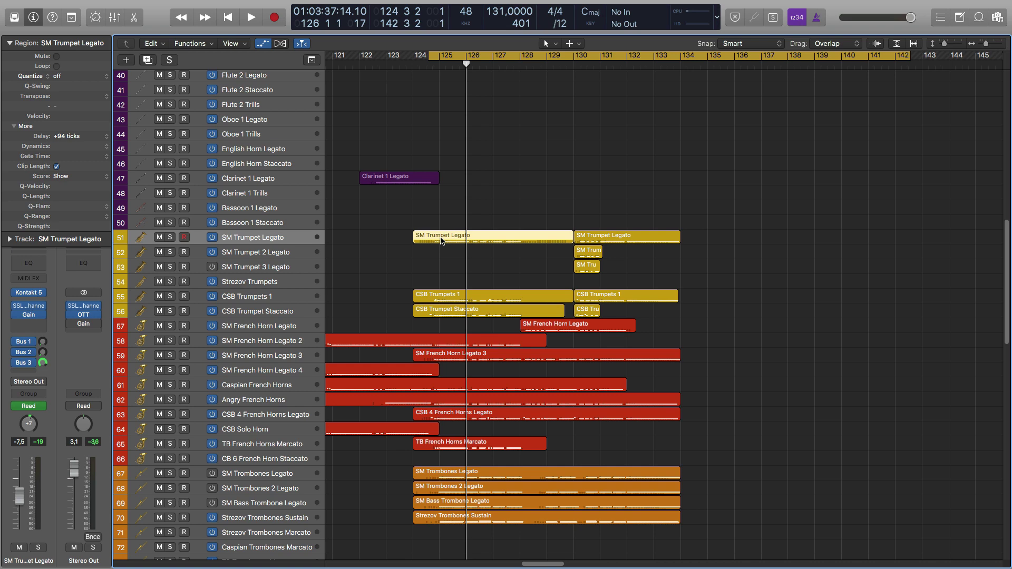
key(p)
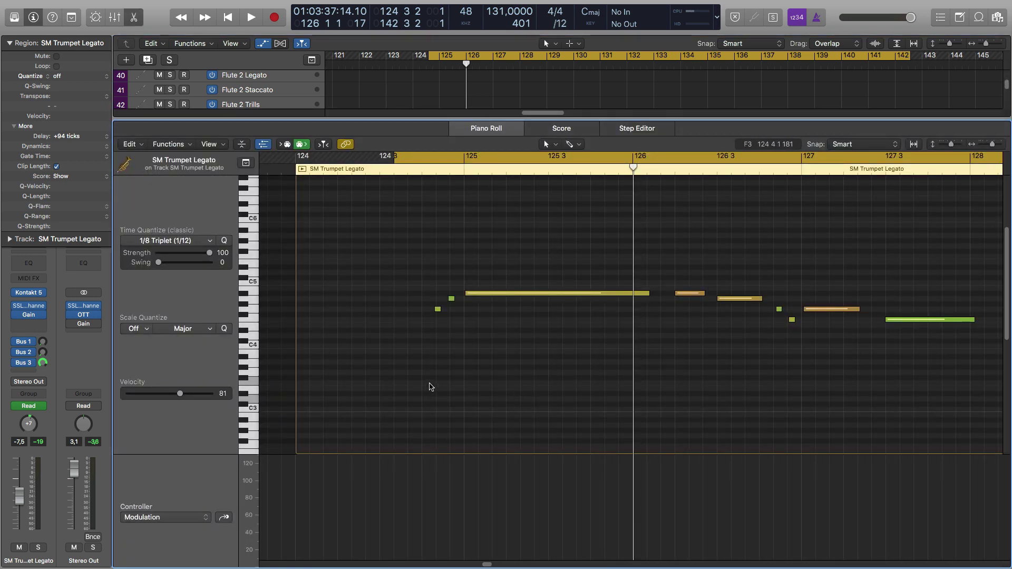
click(195, 519)
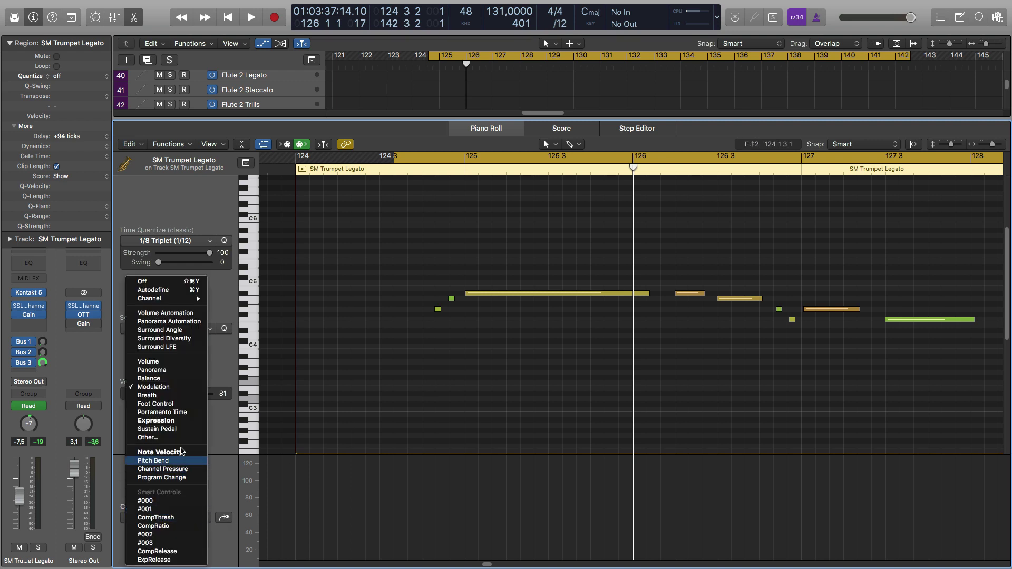
click(163, 420)
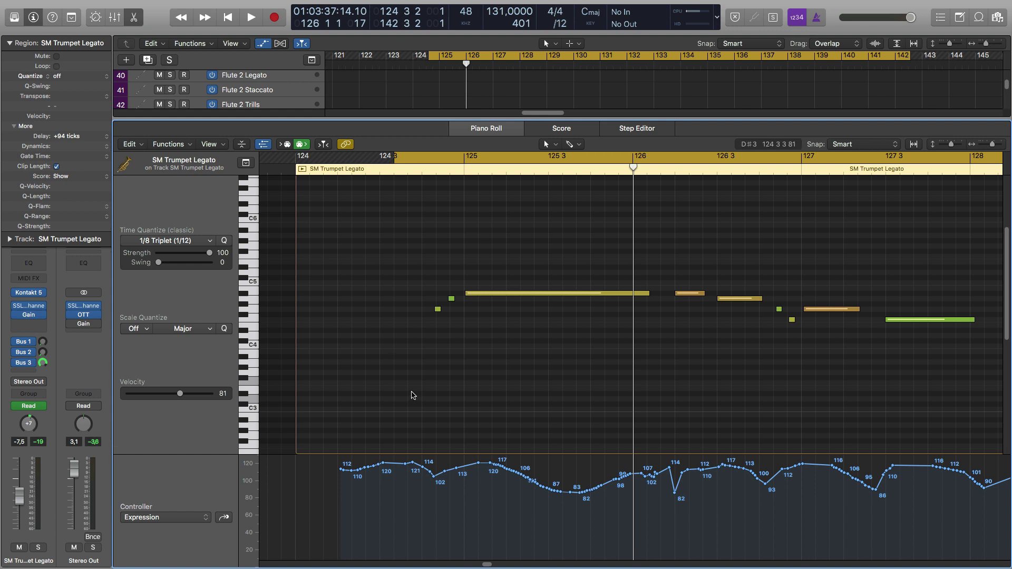
Close the Piano Roll and play the first CSB Trumpet Staccato region soloed.
key(e)
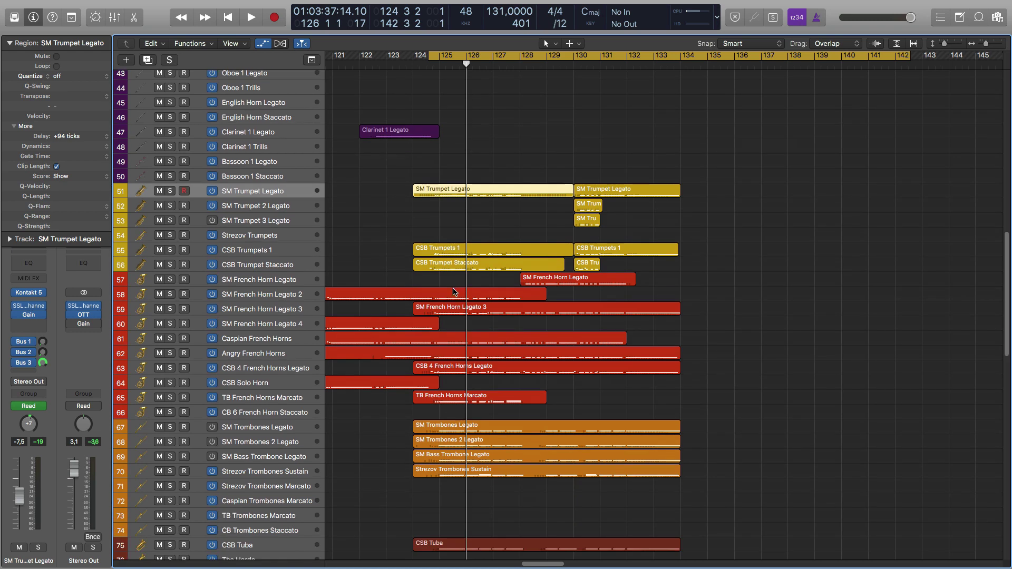
click(460, 271)
click(297, 267)
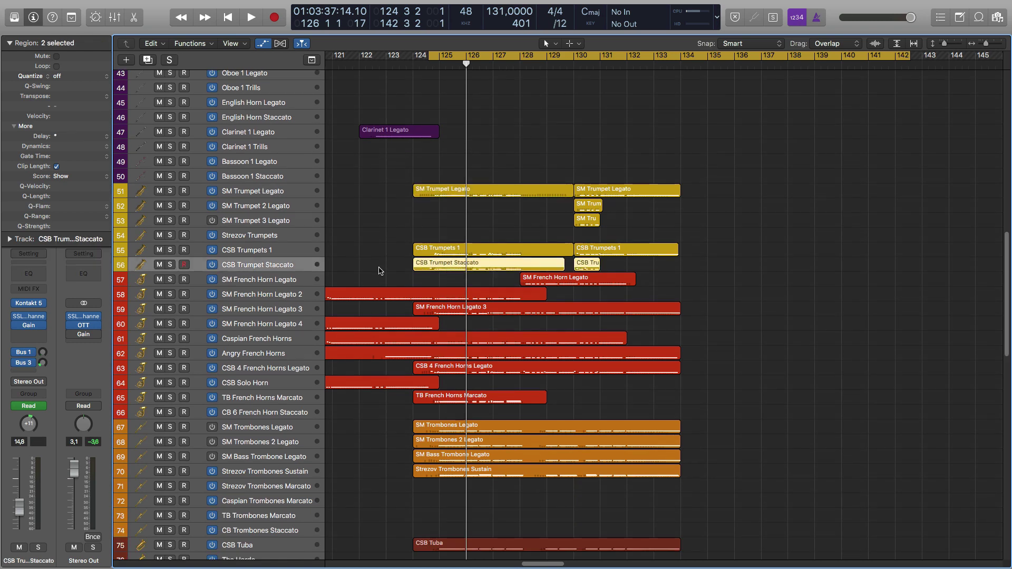
click(457, 269)
key(ctrl+s)
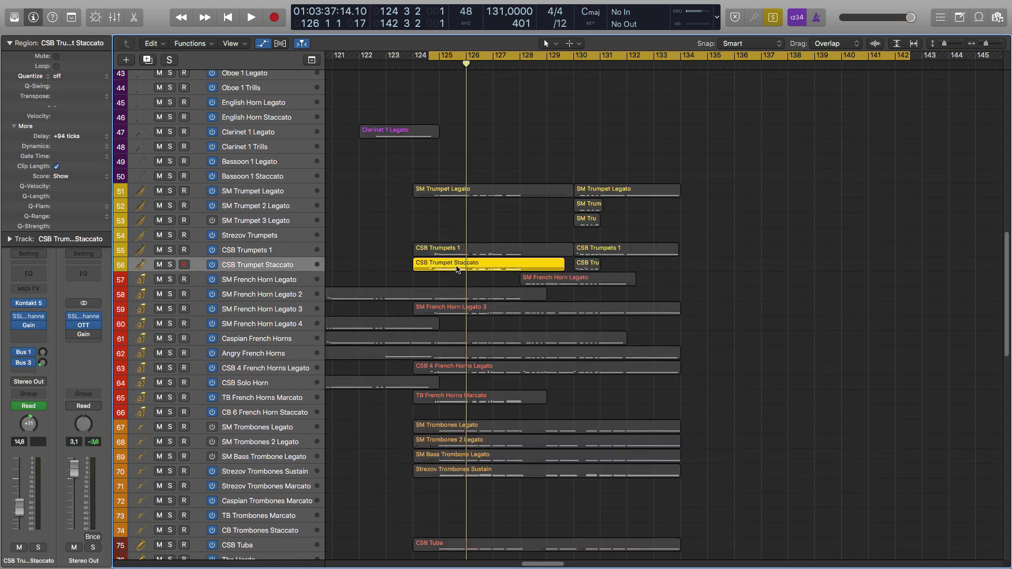
key(space)
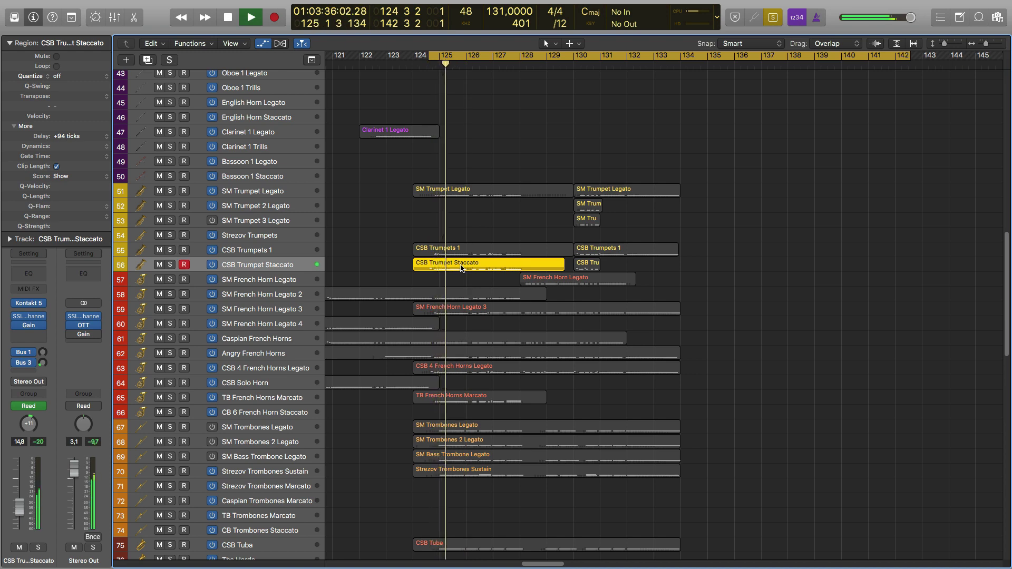
key(ctrl+s)
key(space)
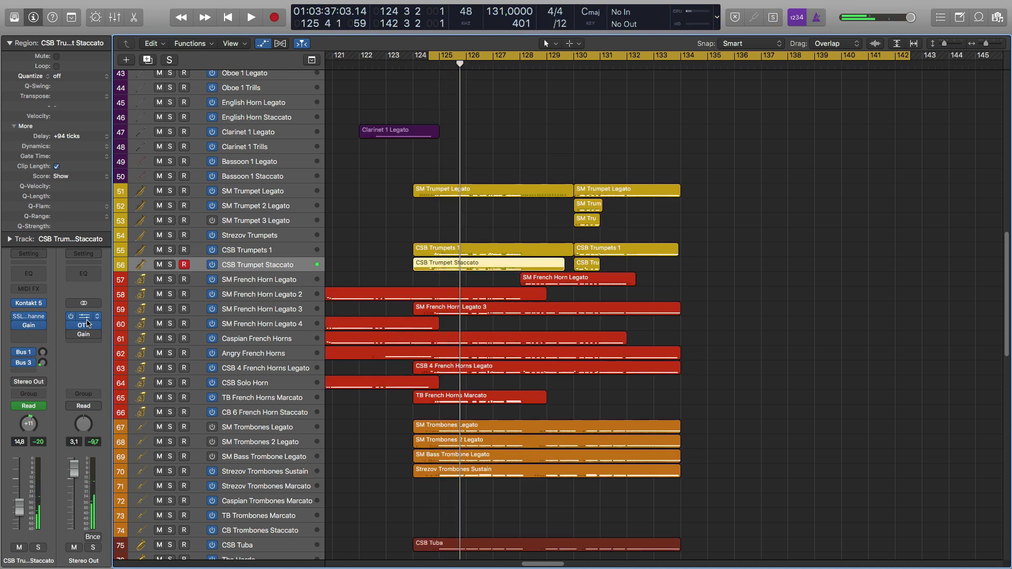
Select the first SM Trumpet Legato, CSB Trumpets 1 and CSB Trumpet Staccato regions and audition them soloed together.
mouse_move(26, 363)
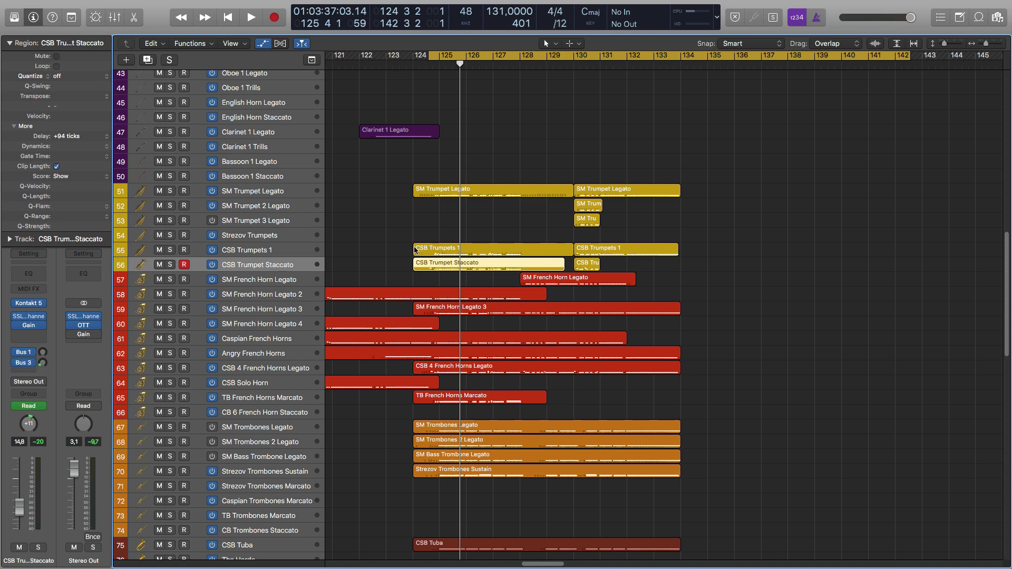
drag(389, 273, 446, 193)
key(ctrl+s)
key(space)
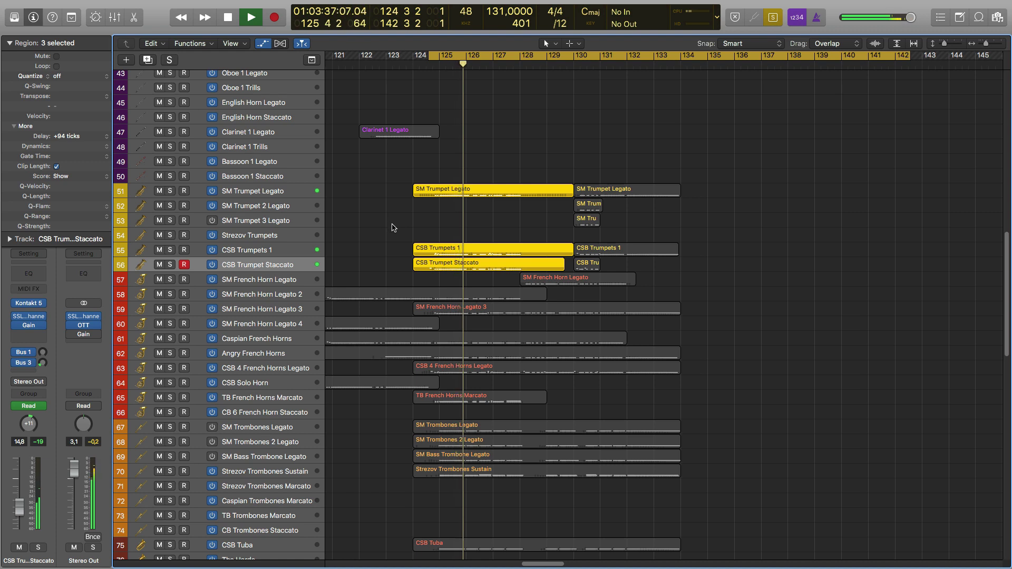
key(space)
Open the SSLGChannel plug-in of the SM Trumpet Legato track, examine its HF and LF settings, and place its window over the arrangement.
click(299, 196)
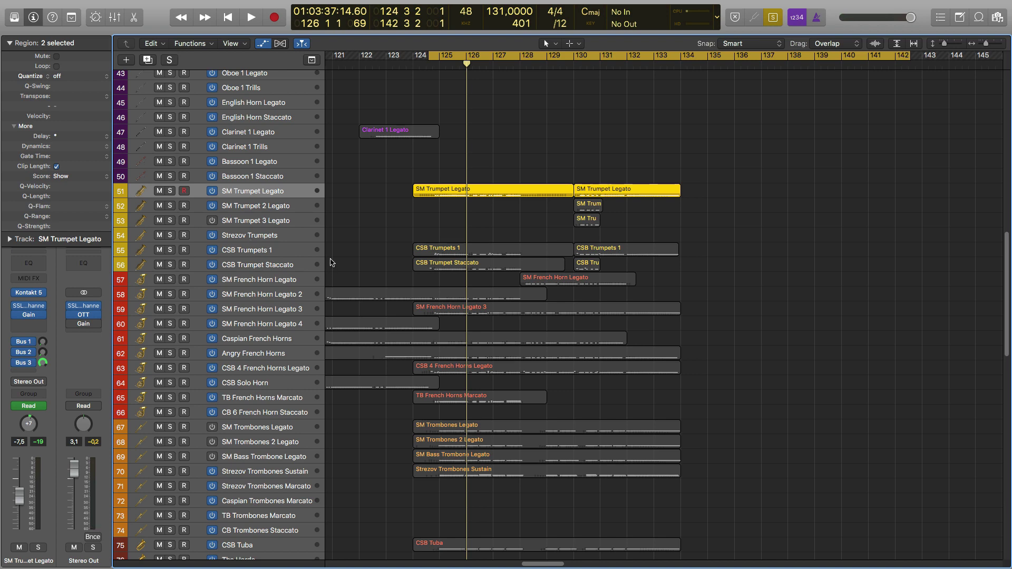
scroll(332, 253, down, 4)
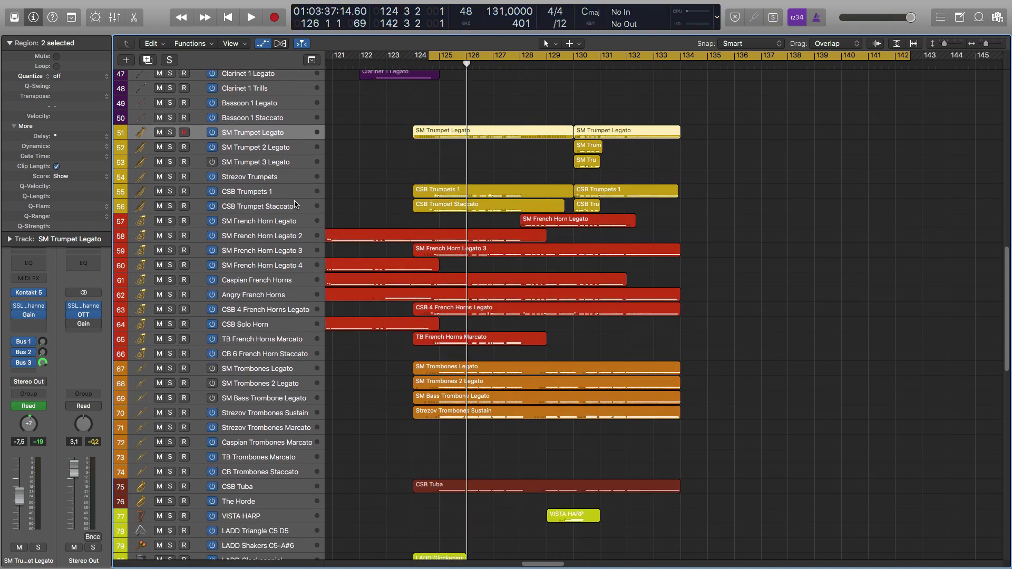
click(296, 176)
click(295, 134)
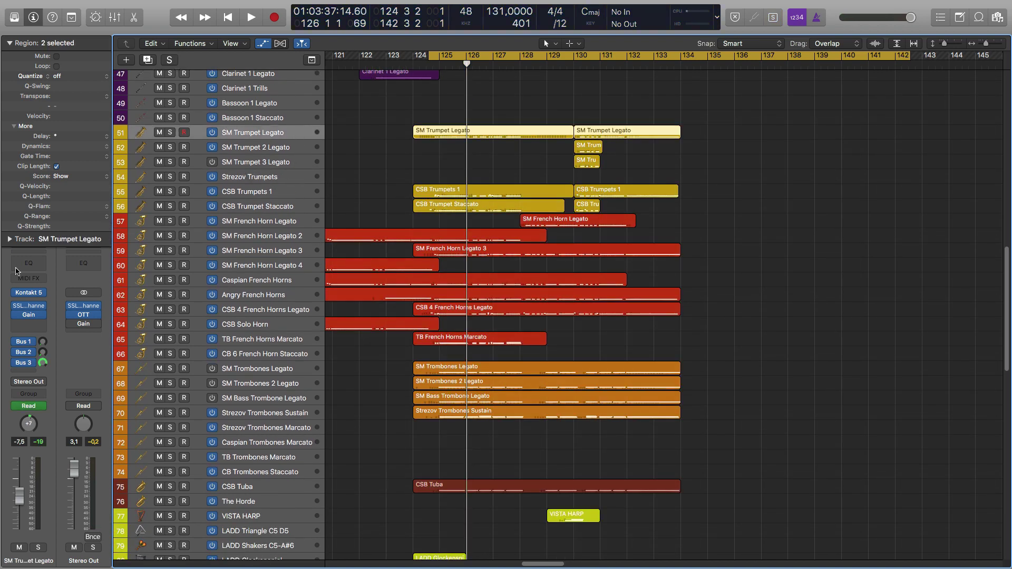
click(27, 306)
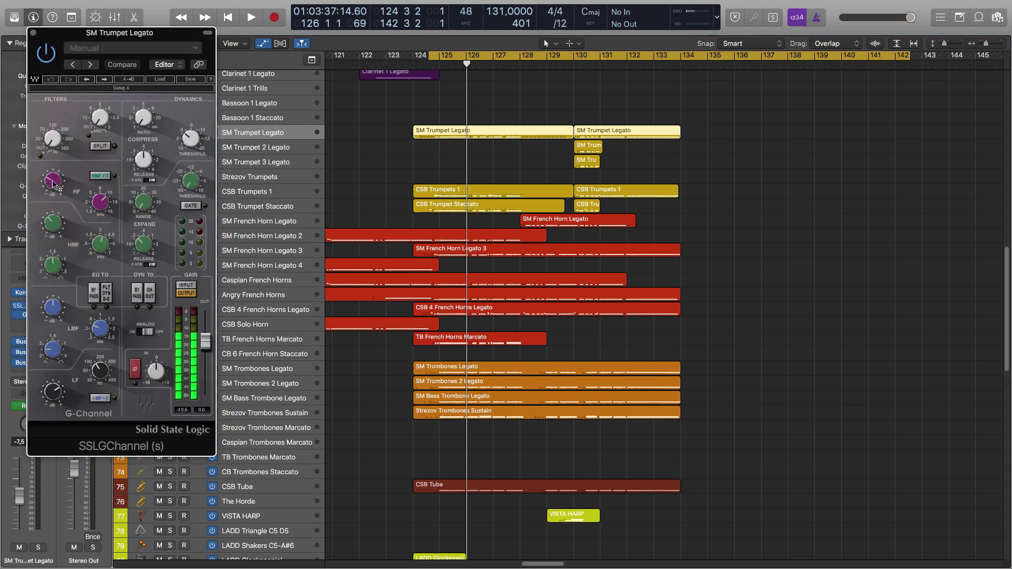
click(50, 184)
click(100, 371)
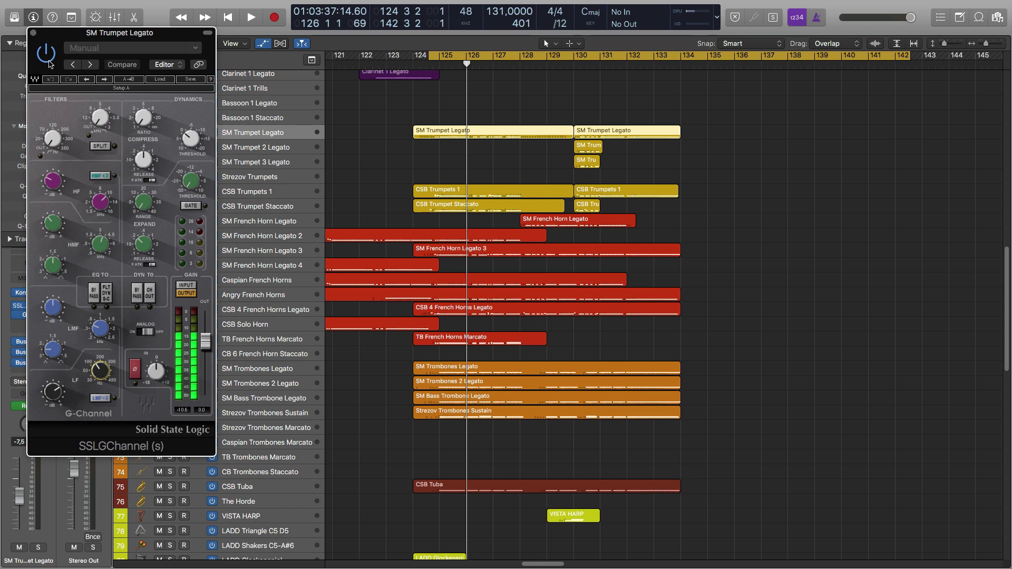
drag(90, 37, 530, 123)
Play the soloed SM Trumpet Legato regions, comparing the sound with the SSLGChannel plug-in active and bypassed.
key(ctrl+s)
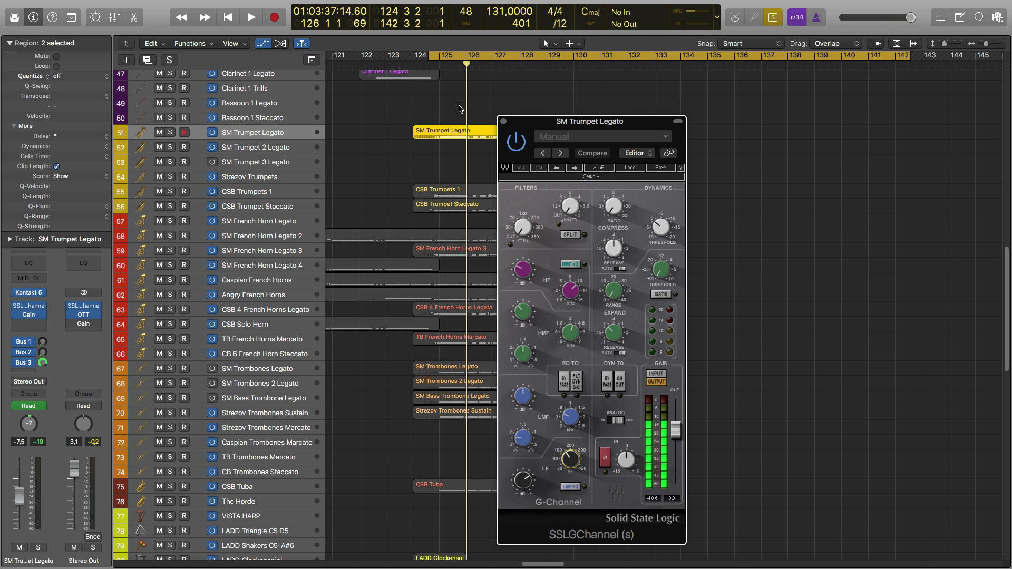
key(space)
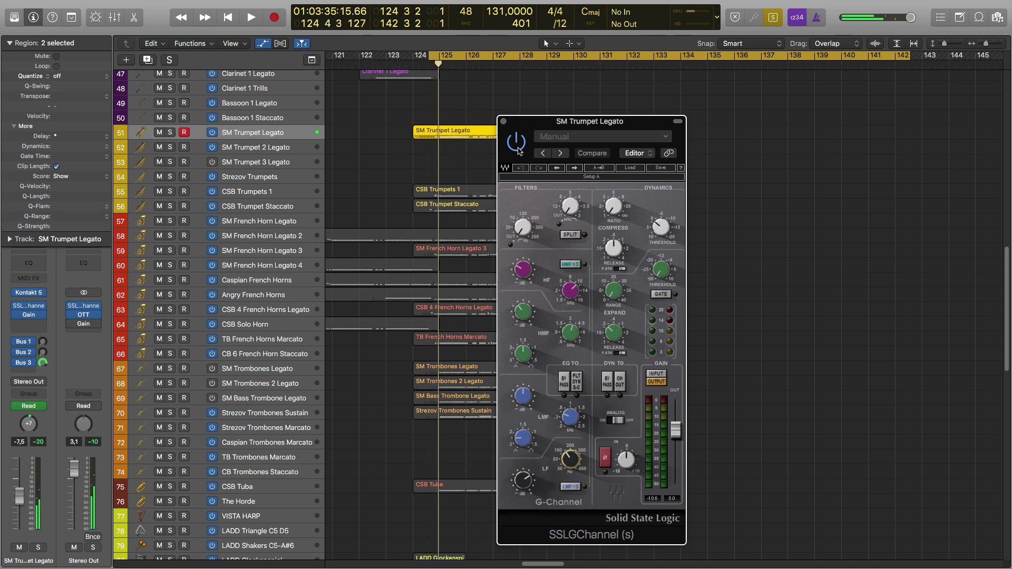
key(space)
key(space)
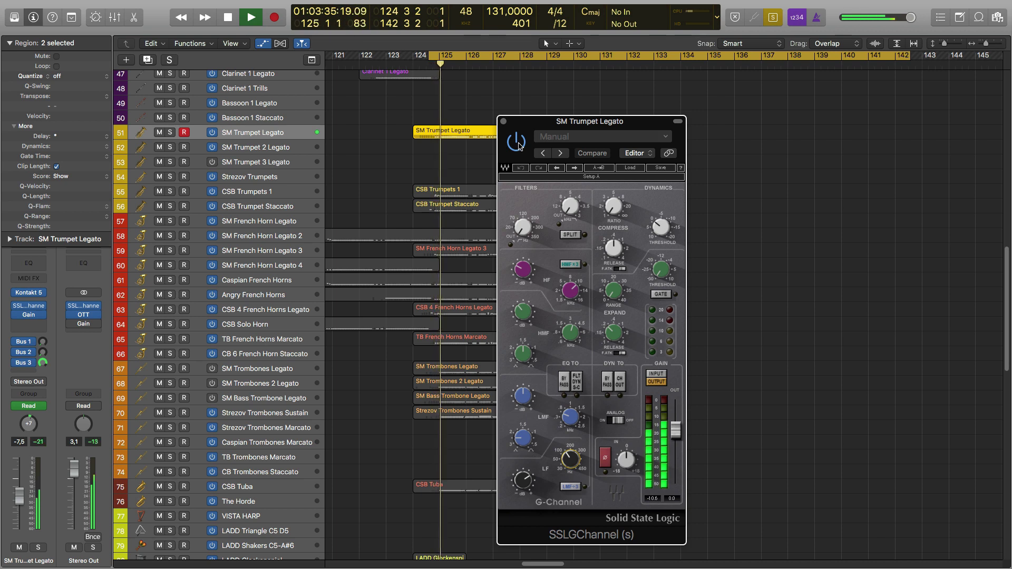
key(space)
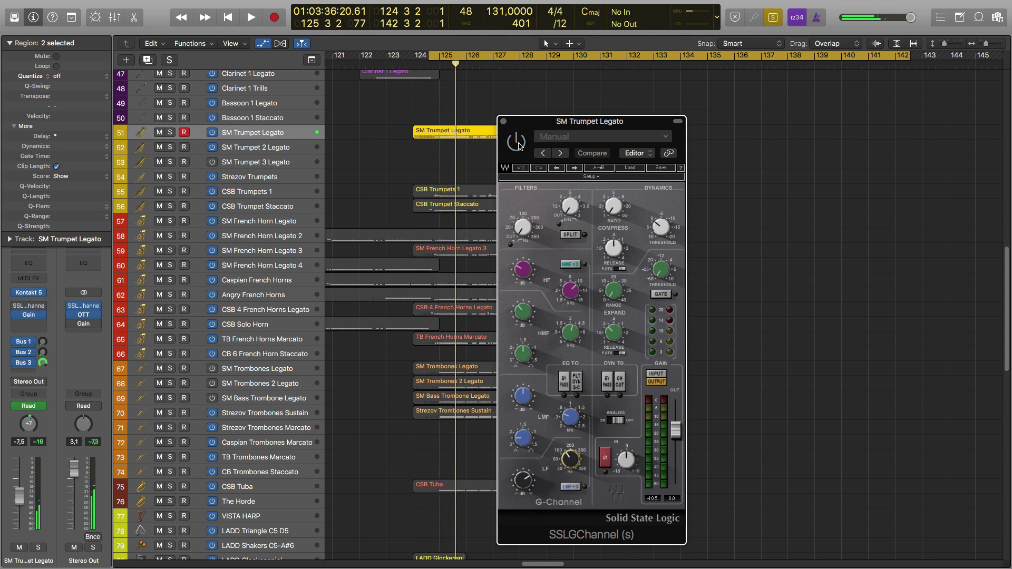
key(space)
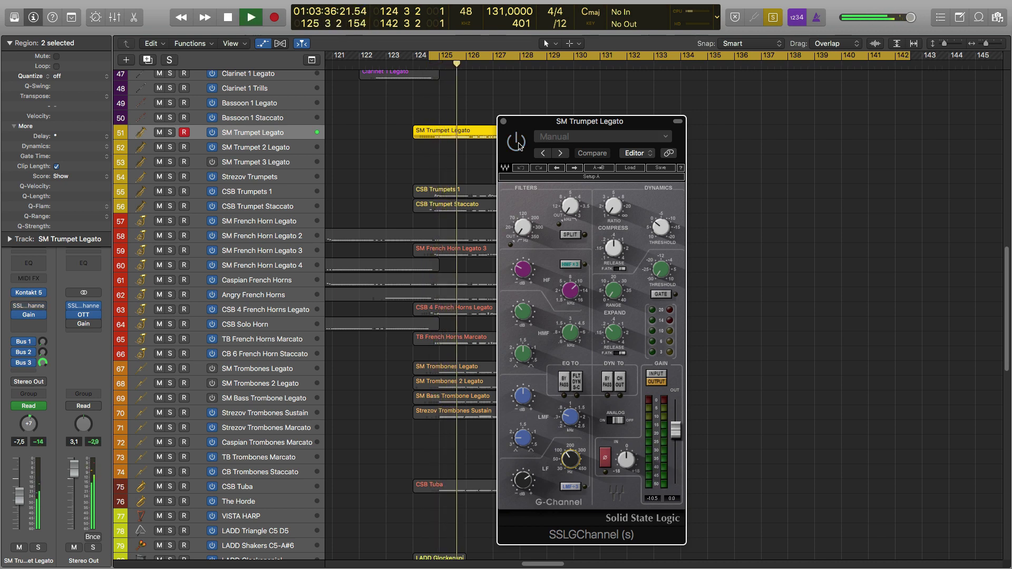
key(space)
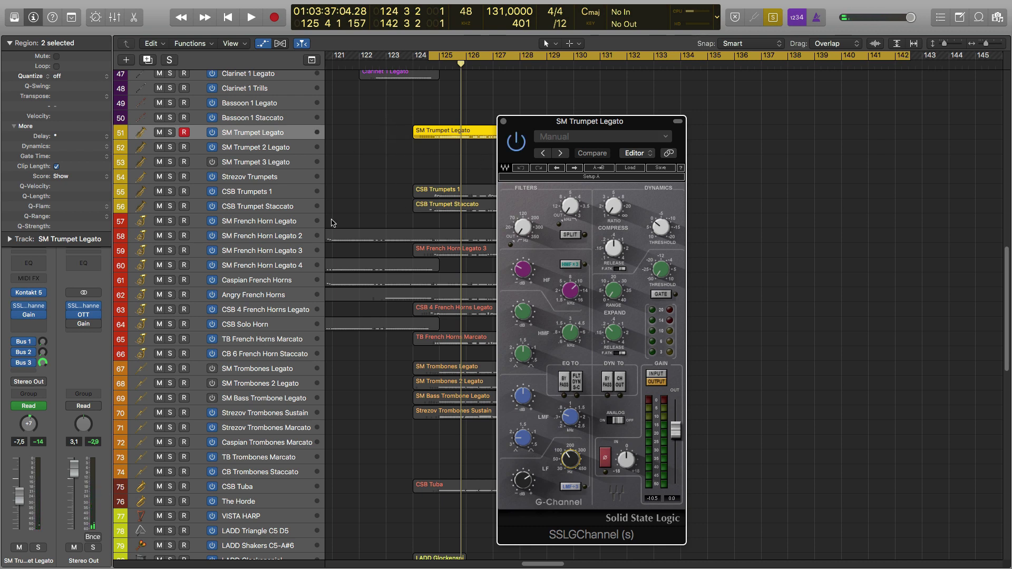
Examine the HMF controls of the SSLGChannel plug-in and close its window.
click(522, 311)
click(566, 332)
click(504, 122)
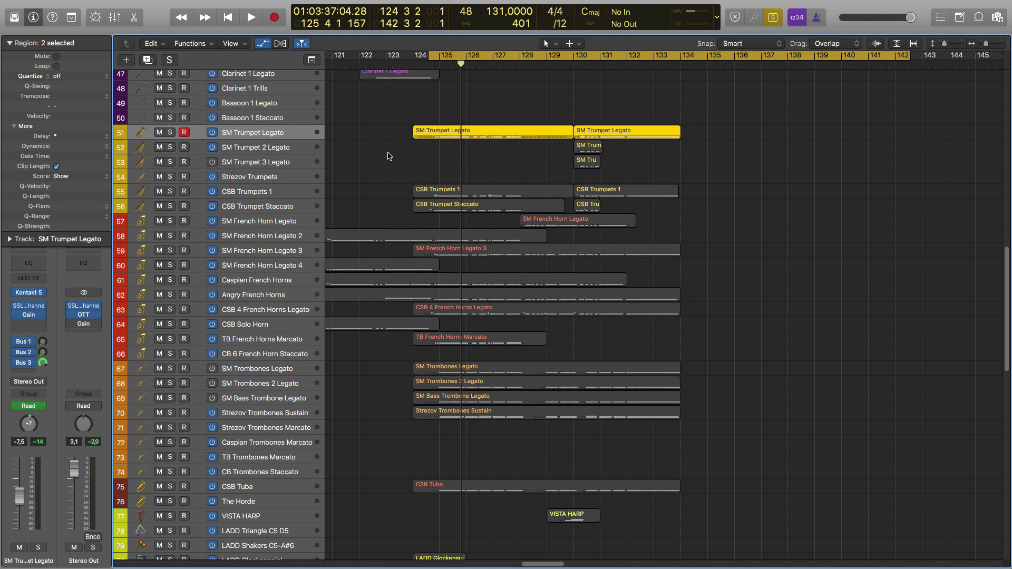
Play the soloed SM Trumpet Legato regions again, turn solo off and clear the region selection.
key(space)
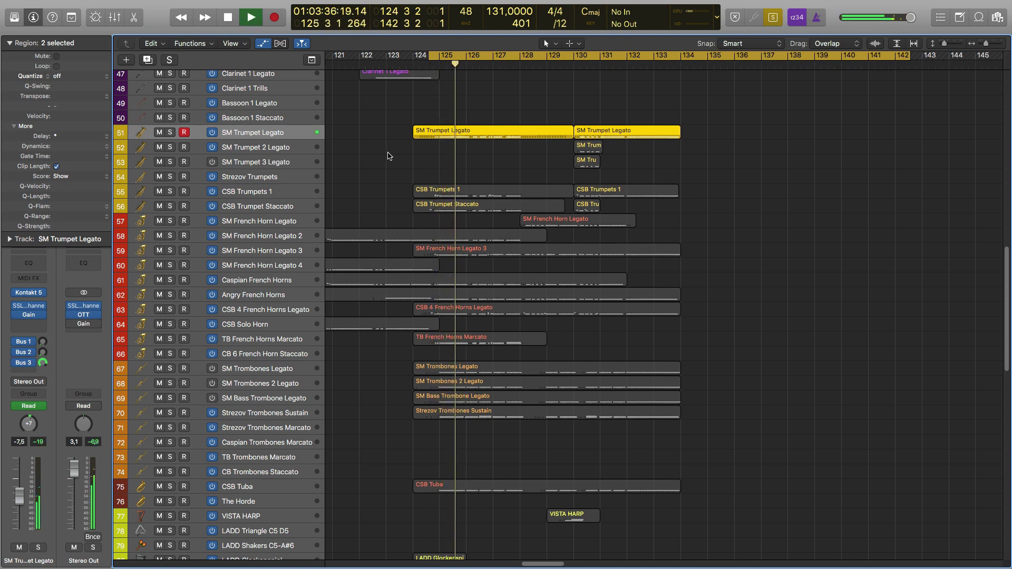
key(space)
key(ctrl+s)
click(390, 128)
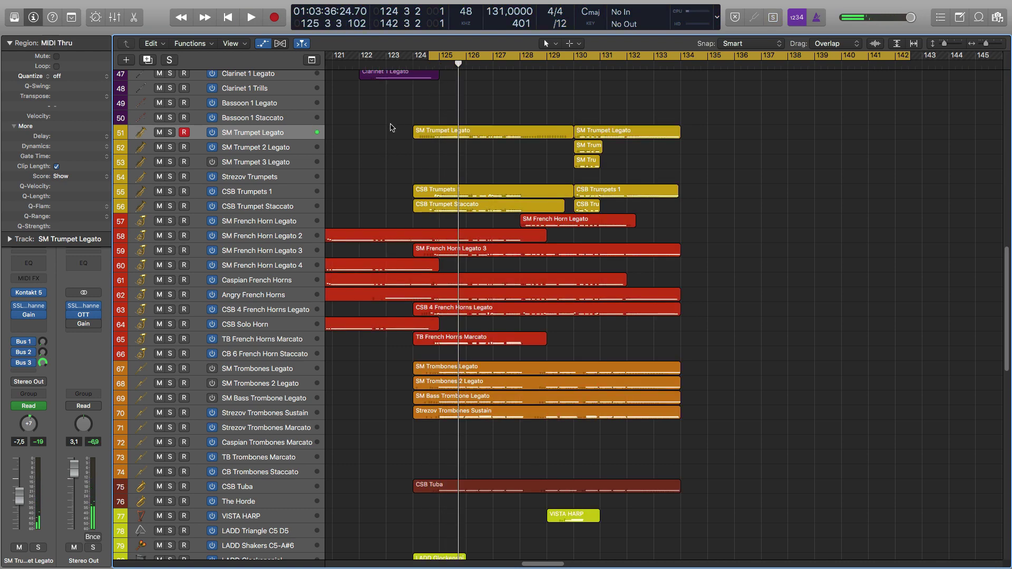
Play the first regions of the three trumpet layers soloed together from the cycle start, and turn solo off.
drag(391, 127, 464, 208)
key(ctrl+s)
key(space)
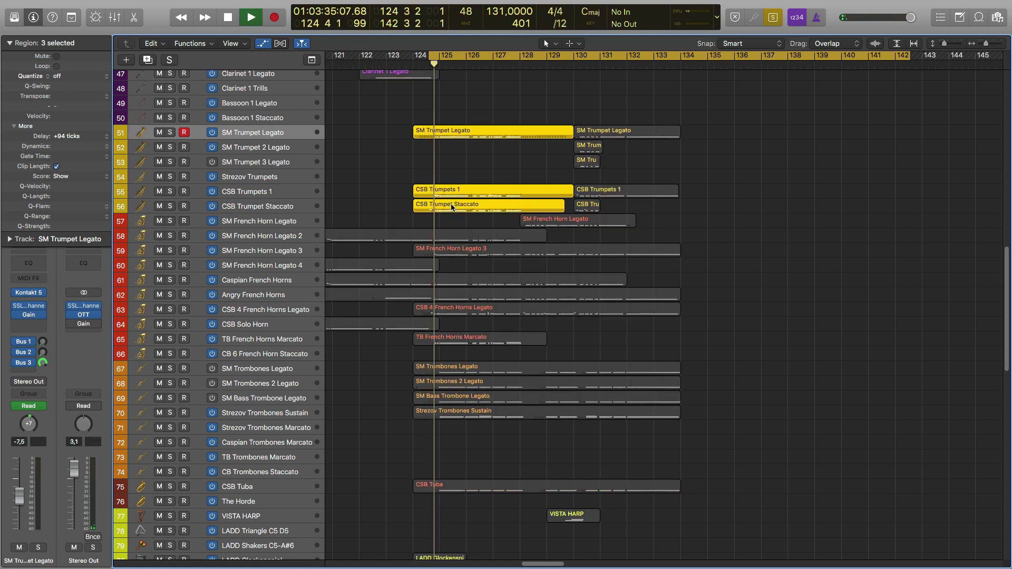
scroll(416, 188, down, 1)
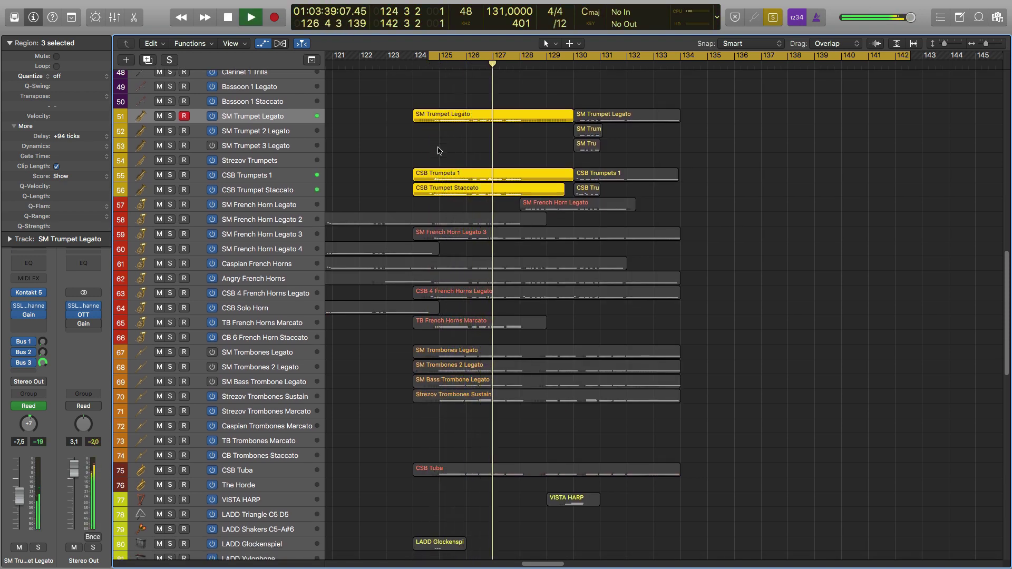
key(space)
key(ctrl+s)
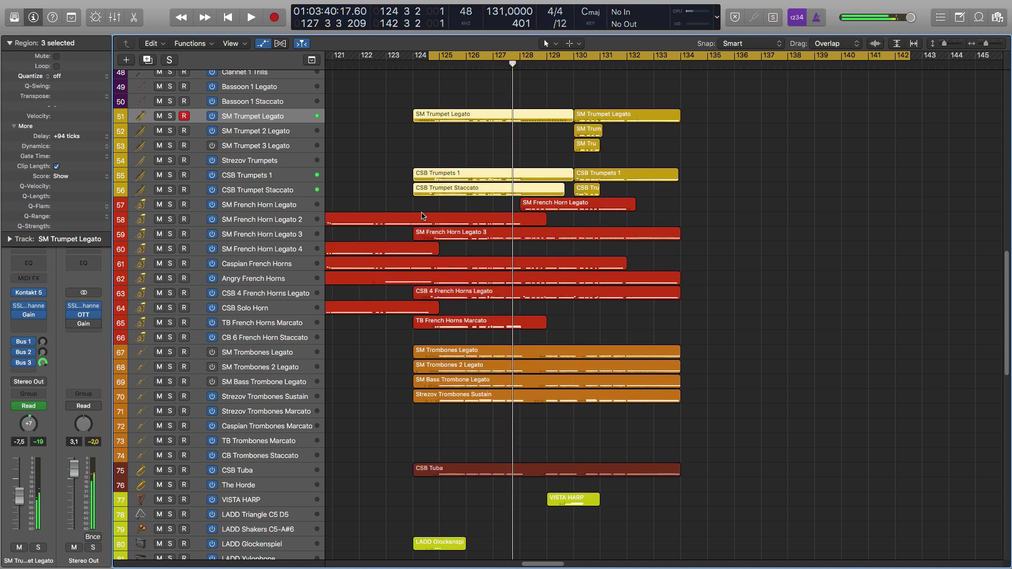
Open the Kontakt 5 instrument of the TB French Horns Marcato track, examine its Tune setting, and close it.
scroll(422, 215, down, 1)
click(439, 310)
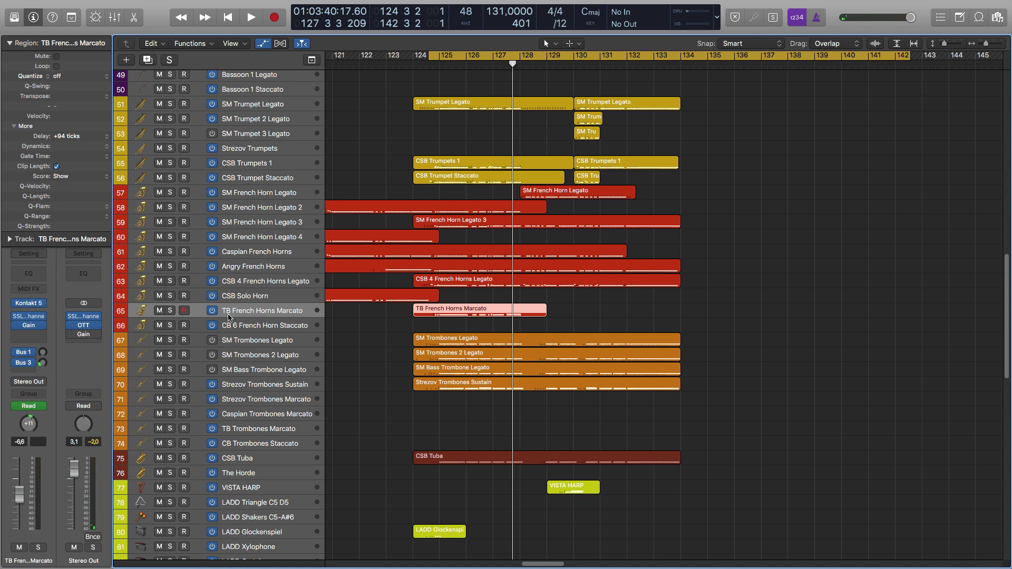
click(383, 322)
click(34, 305)
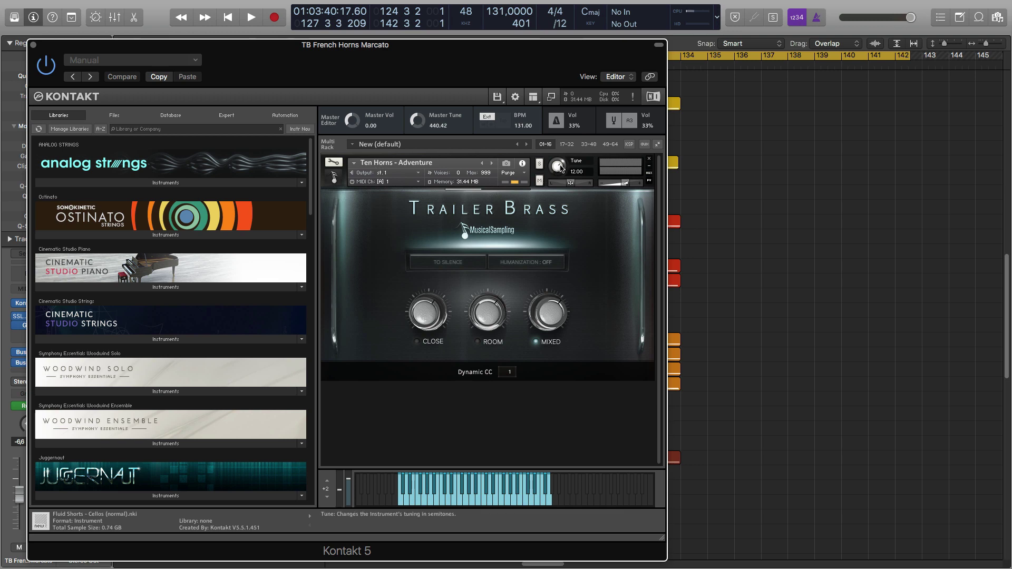
click(32, 47)
Play the TB French Horns Marcato region soloed, turn solo off and deselect the region.
click(437, 315)
key(ctrl+s)
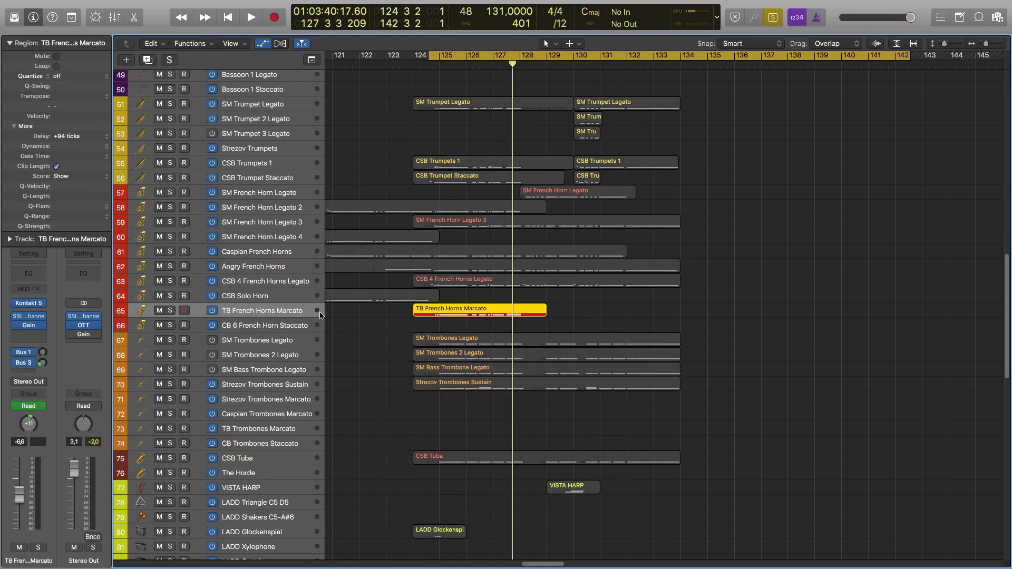
key(shift+Return)
key(space)
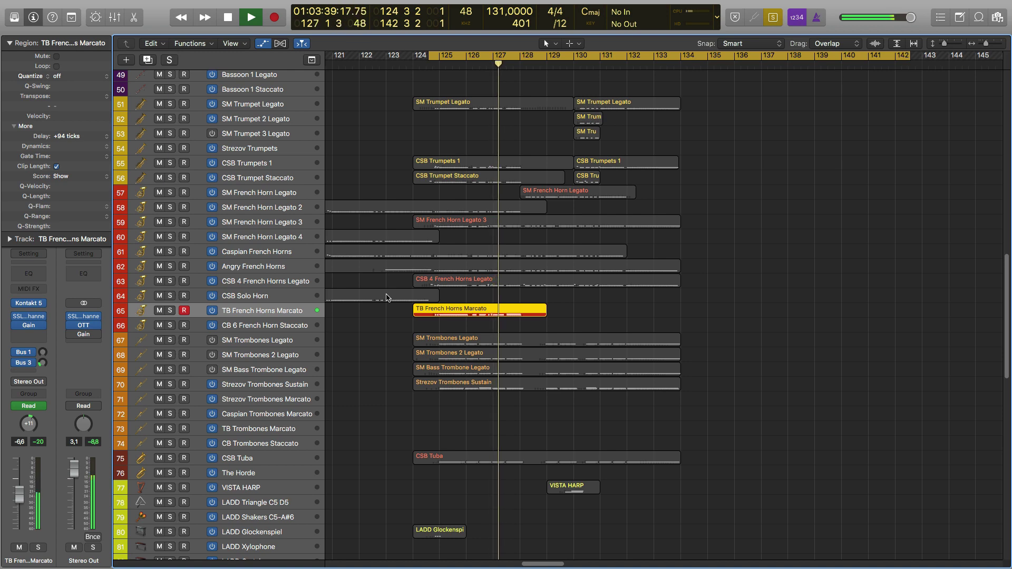
key(space)
key(ctrl+s)
click(384, 327)
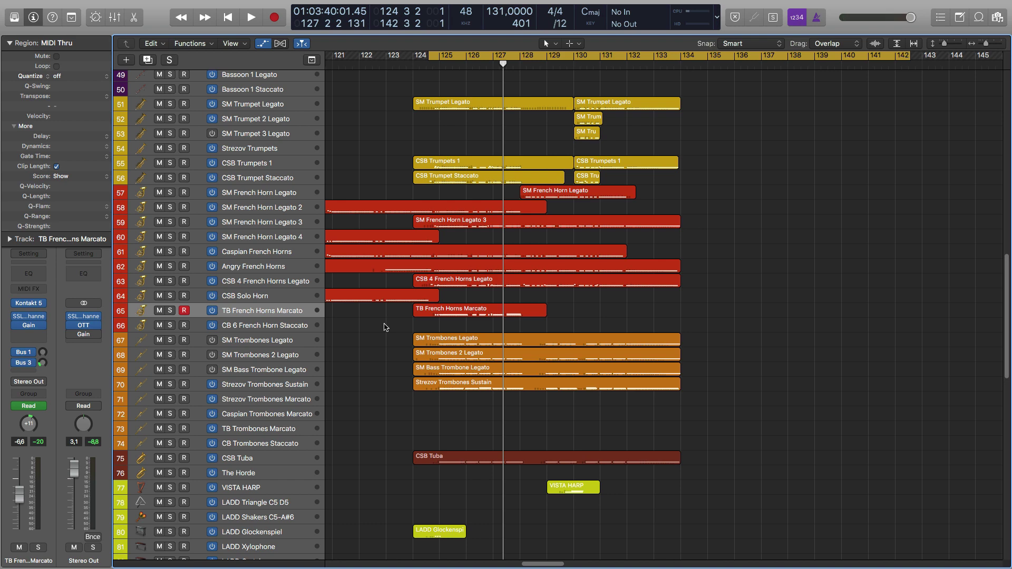
Solo the TB French Horns Marcato region again and play it, comparing it with and without the Bus 3 send.
click(424, 315)
key(ctrl+s)
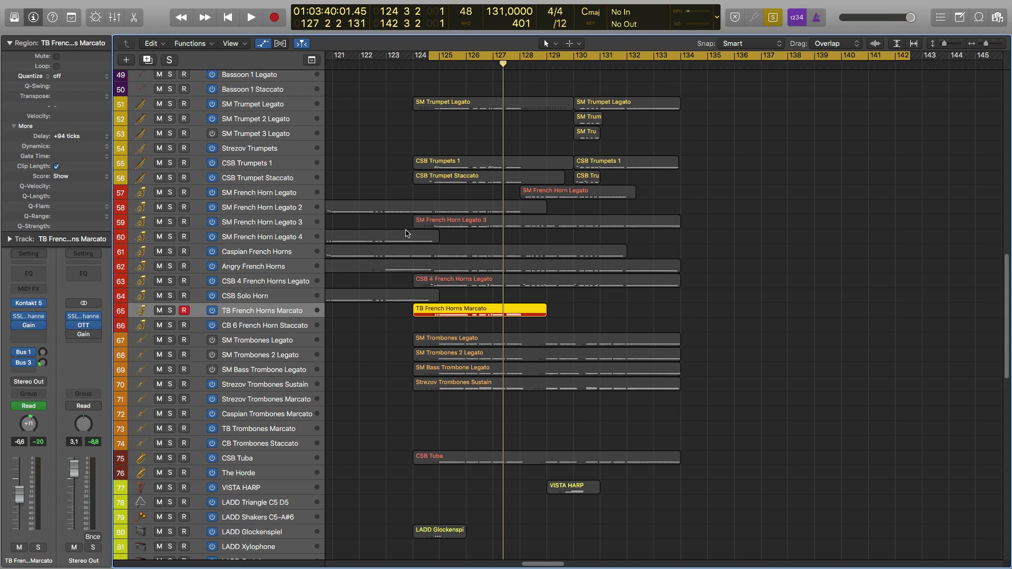
key(space)
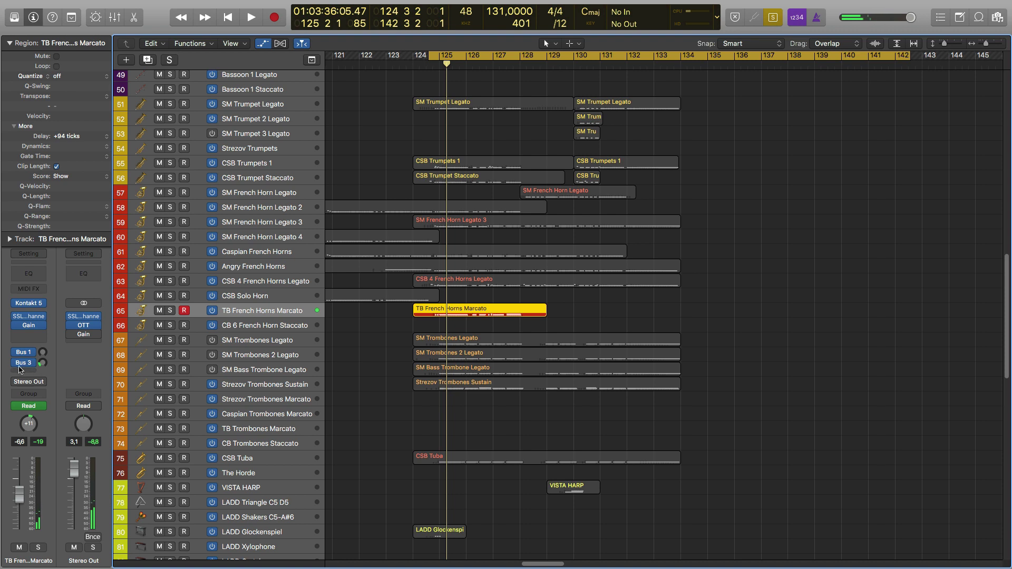
key(space)
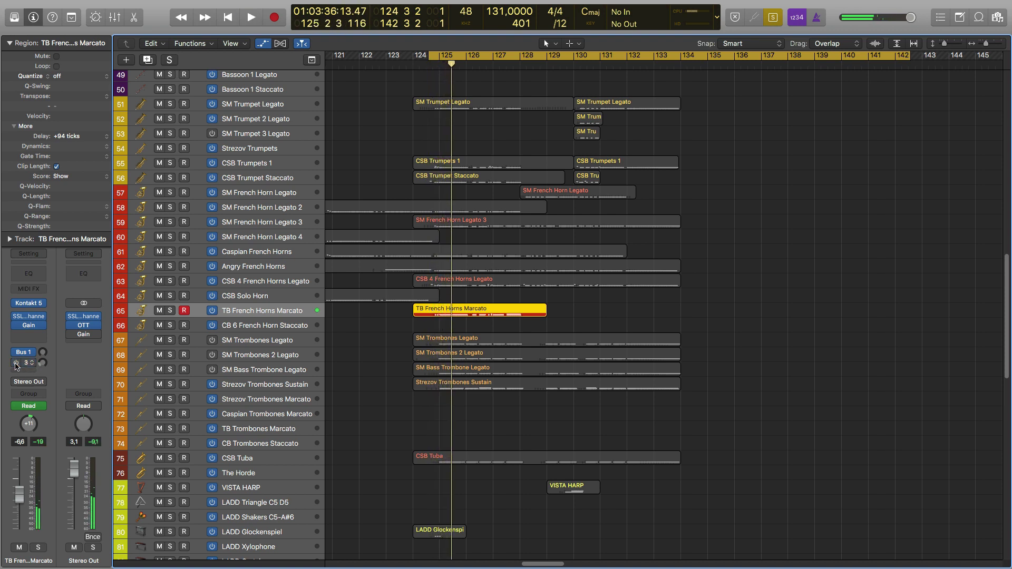
Add the first regions of the three trumpet layers to the soloed TB French Horns Marcato region and play all four together.
drag(395, 188, 442, 105)
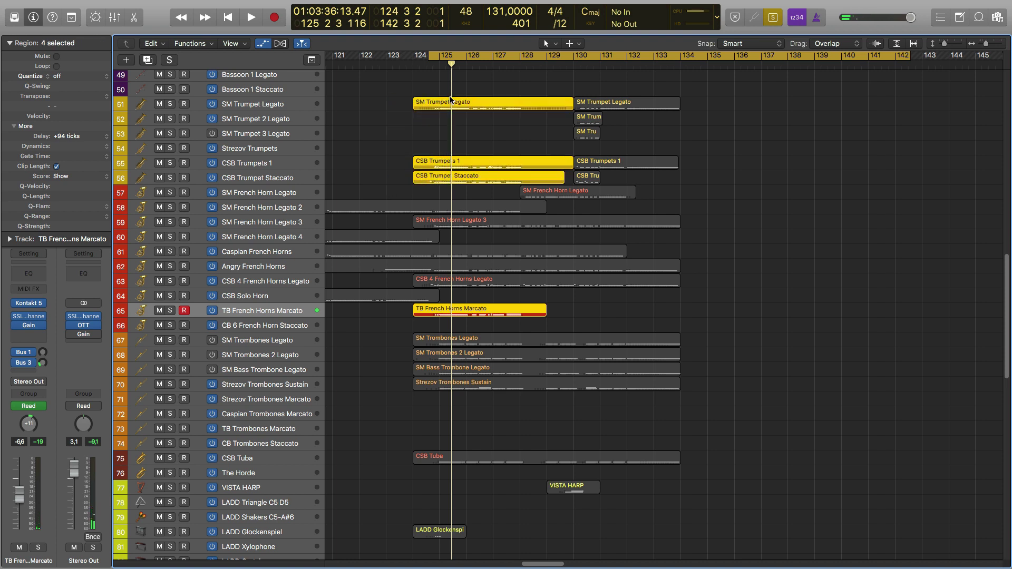
key(space)
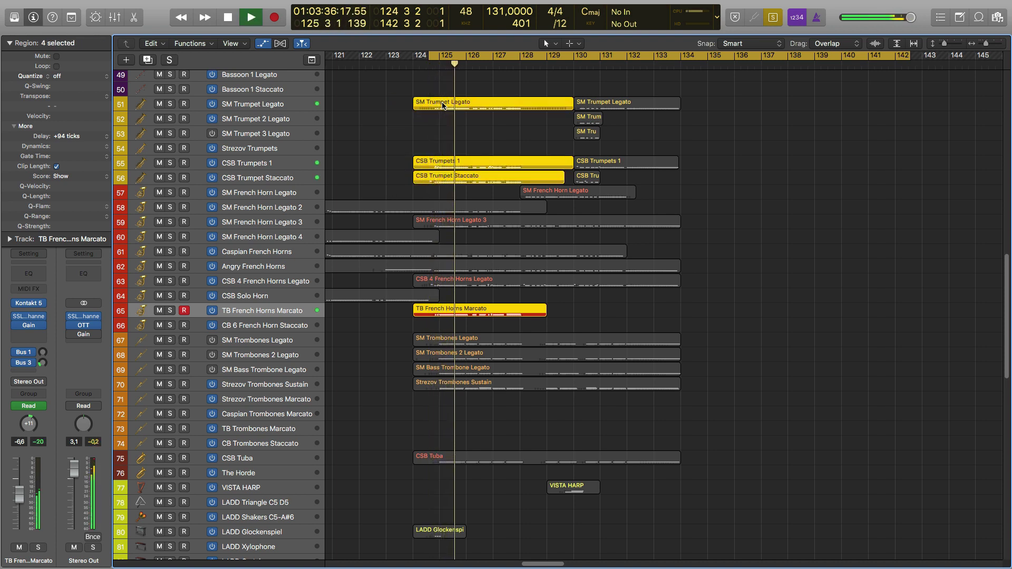
key(space)
key(space)
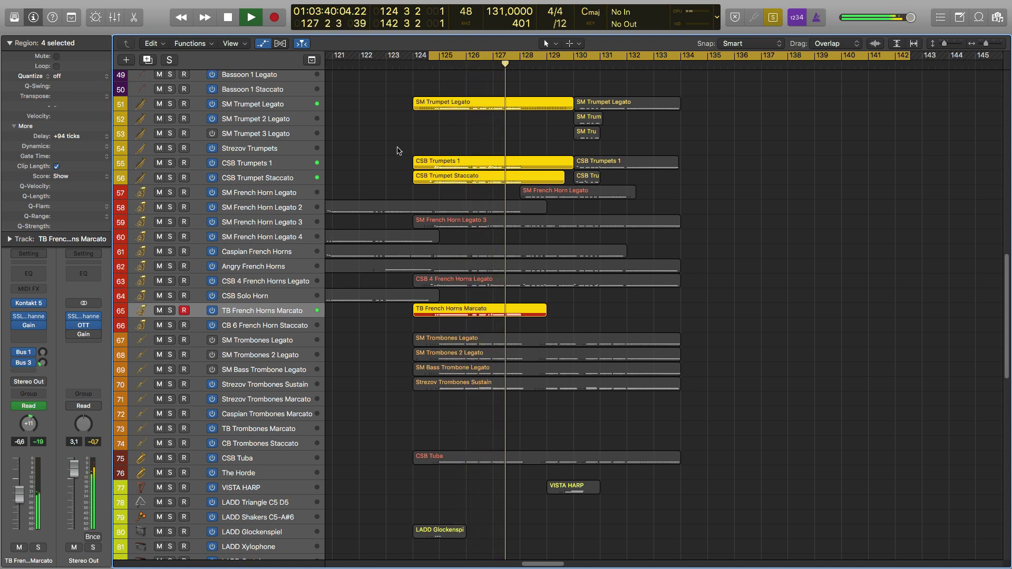
Stop the layered trumpet and horn playback, turn solo off and deselect all regions.
scroll(387, 163, up, 2)
key(space)
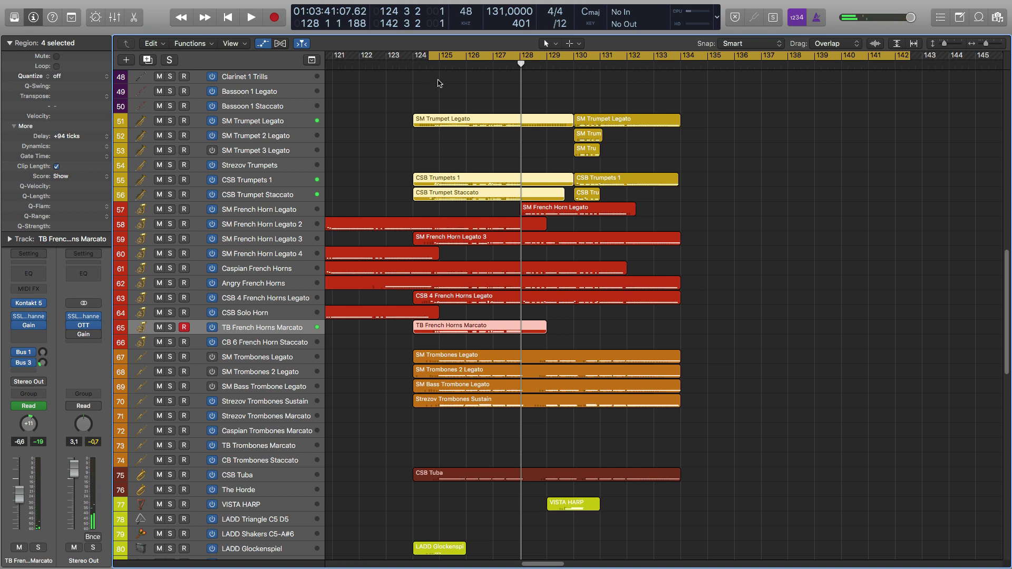
click(383, 178)
scroll(384, 178, up, 3)
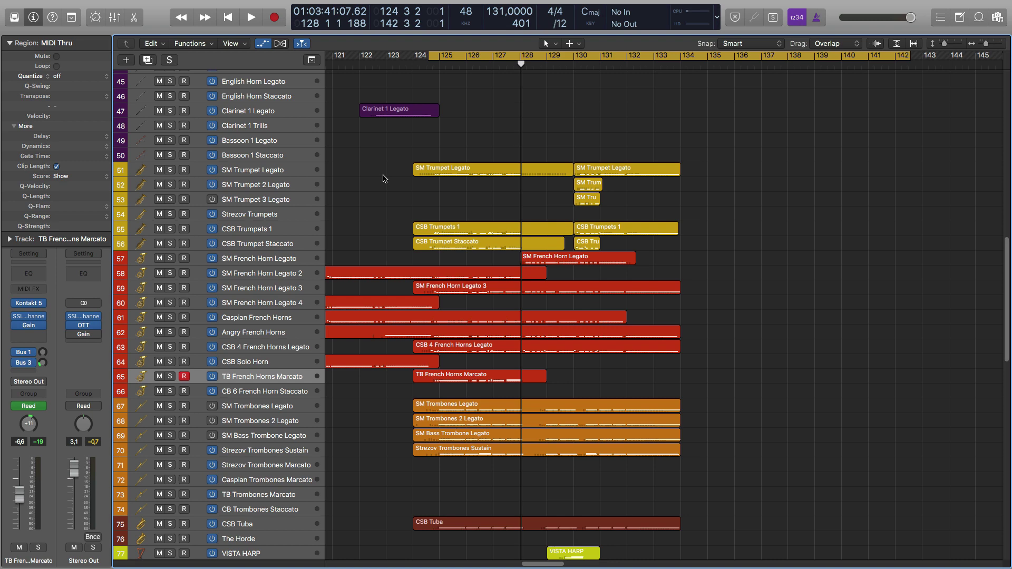
Solo the SM French Horn Legato 3 region, play it with its notes and Expression curve open in the Piano Roll, and close the editor.
scroll(395, 210, down, 2)
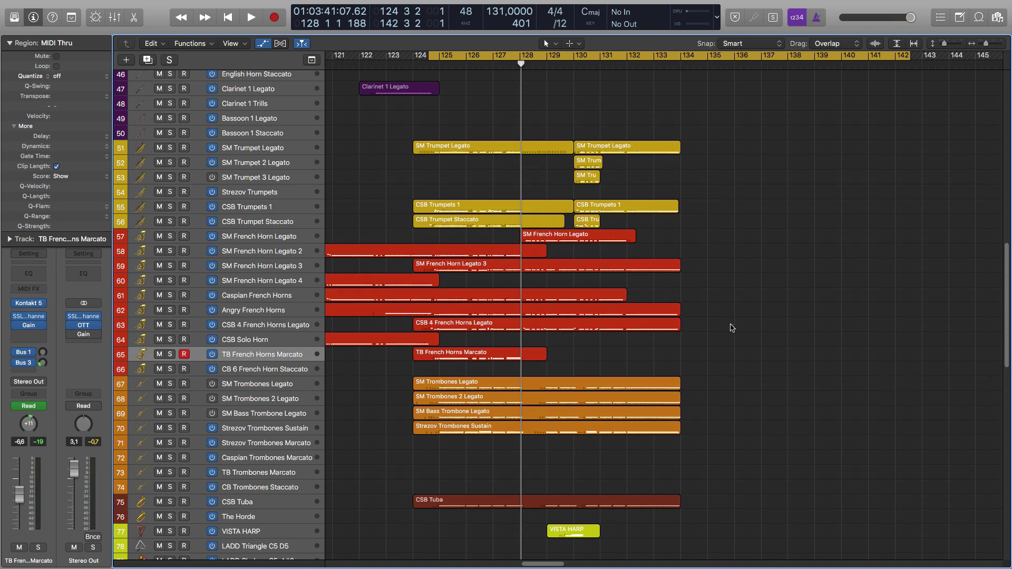
drag(730, 328, 502, 251)
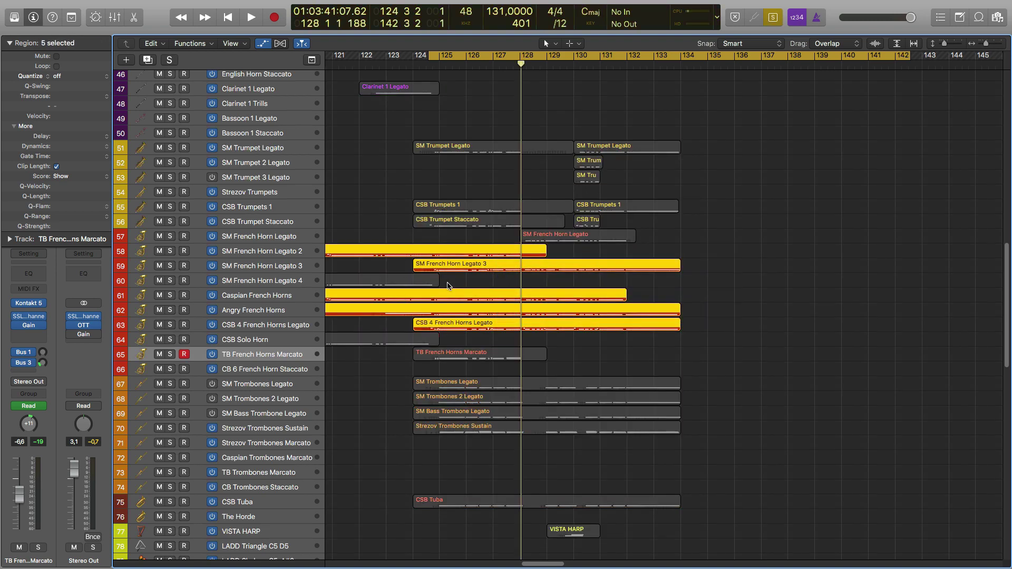
scroll(406, 285, left, 3)
click(527, 286)
click(526, 265)
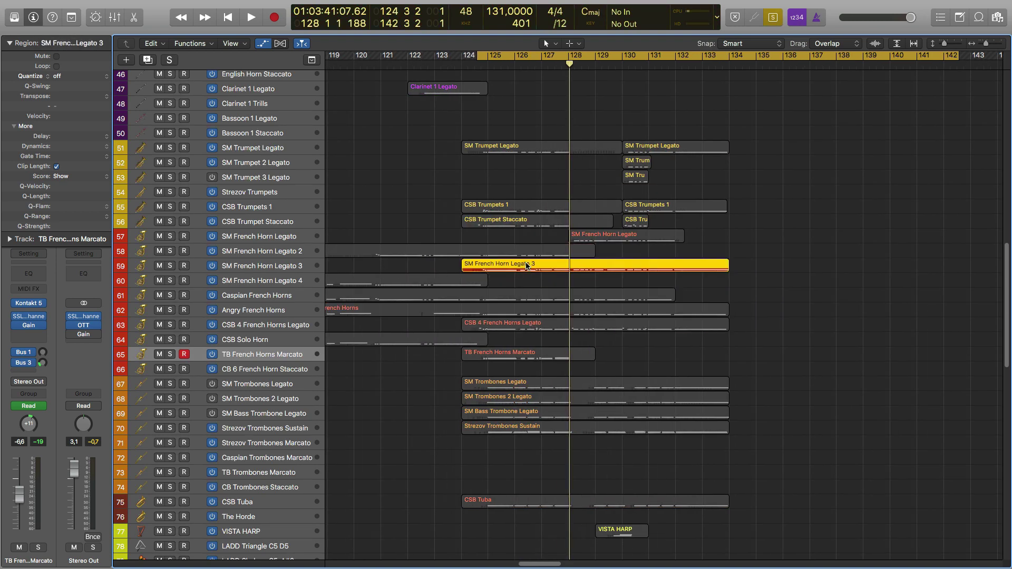
double_click(526, 265)
key(space)
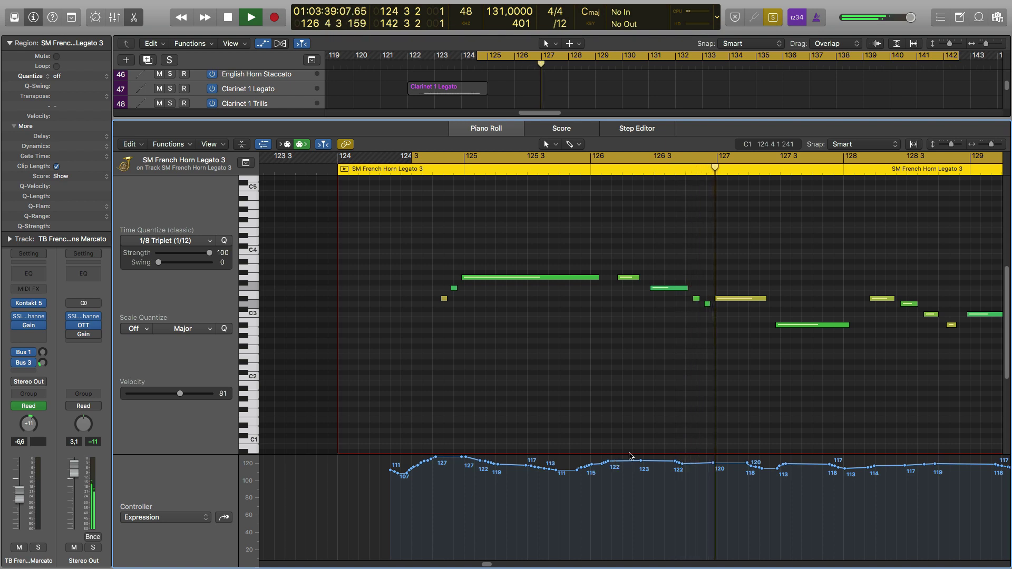
key(space)
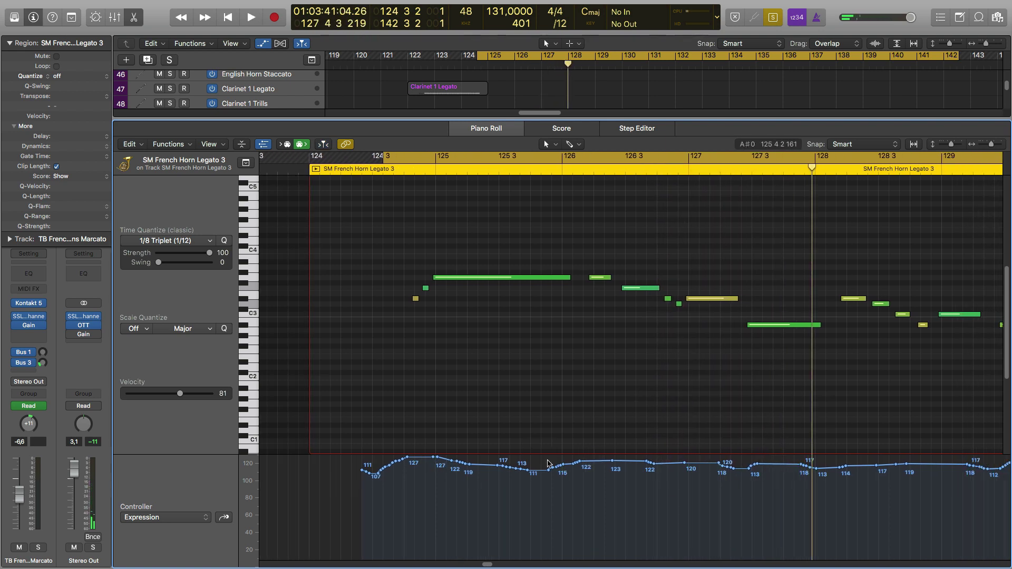
key(p)
Play the Caspian French Horns region soloed, open its notes in the Piano Roll and display the Modulation controller.
click(548, 318)
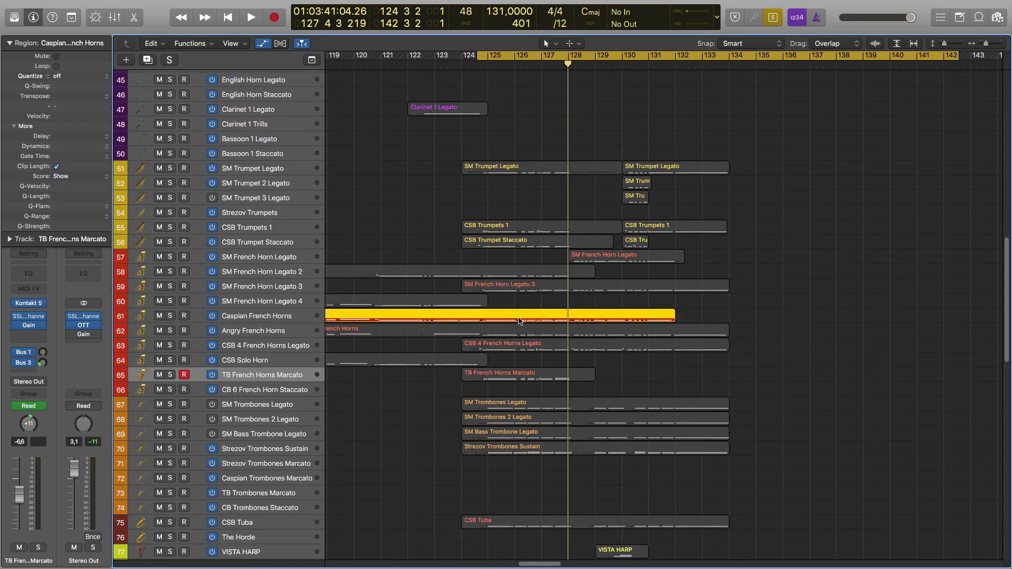
key(space)
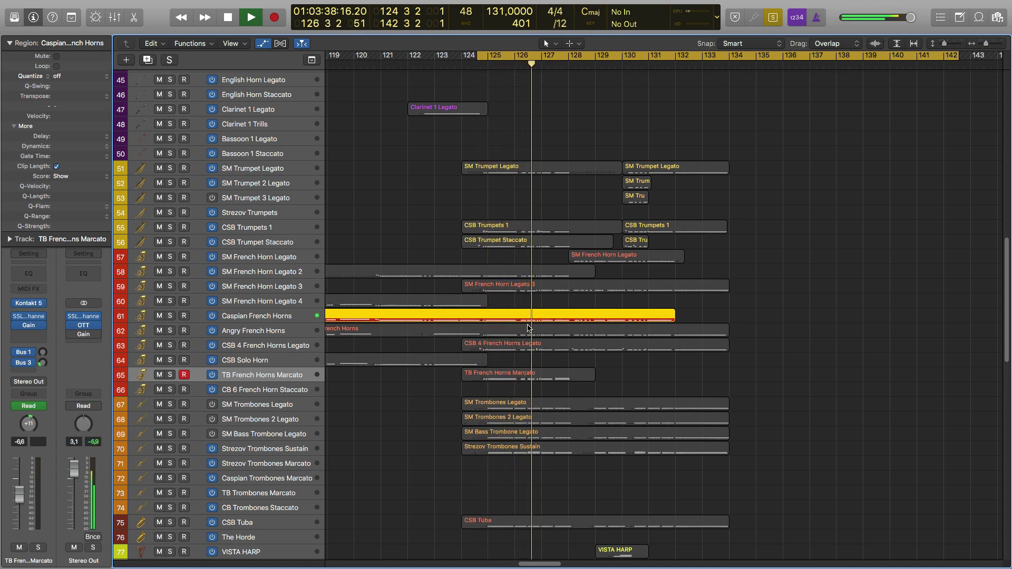
key(p)
key(space)
click(190, 517)
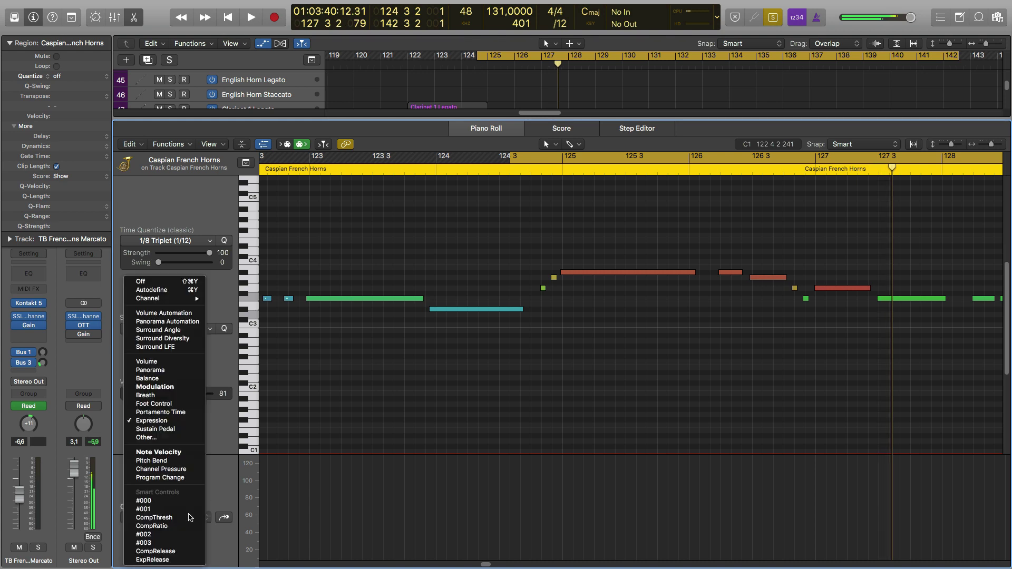
click(168, 389)
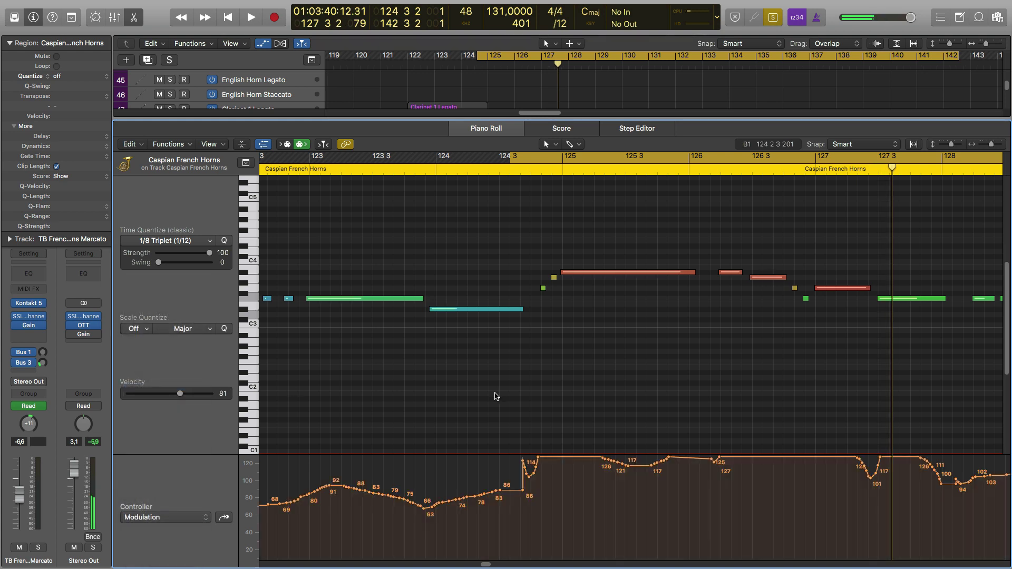
Replay the Caspian French Horns region with its Modulation curve, close the editor, play it once more with its track selected, and turn solo off.
key(space)
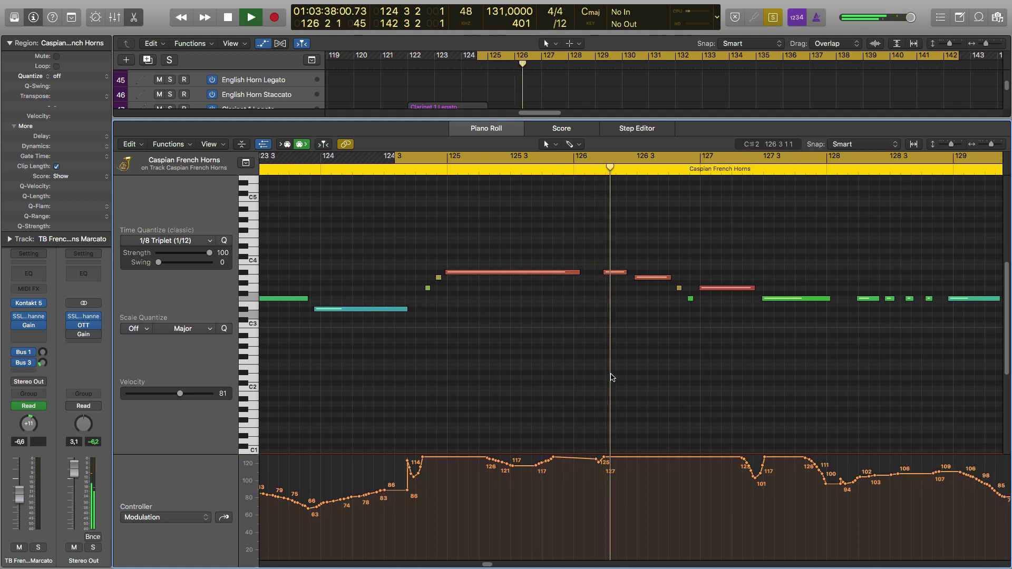
key(e)
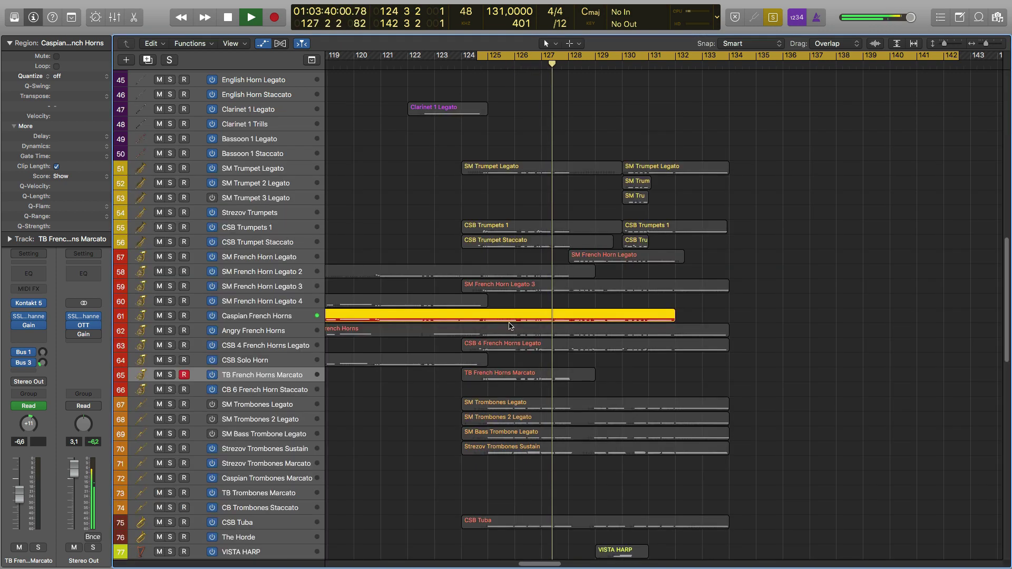
key(space)
key(ctrl+s)
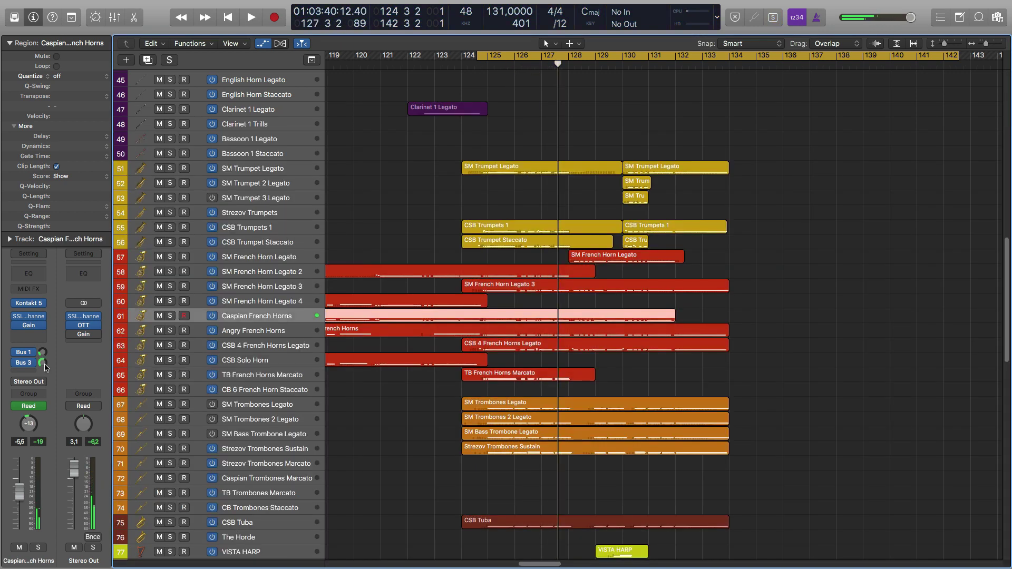
key(ctrl+s)
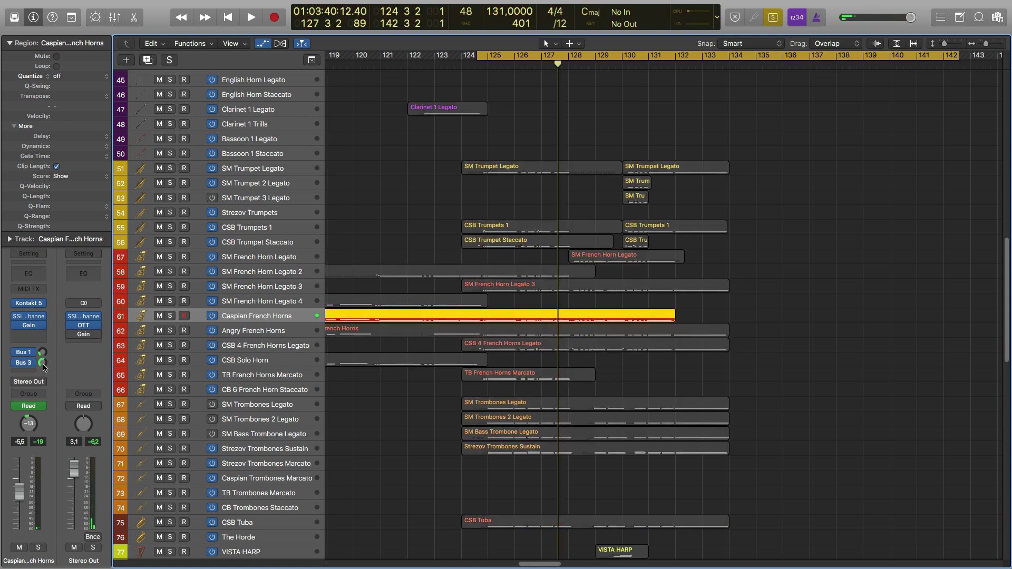
key(space)
key(ctrl+s)
Select the Angry French Horns track and play its region soloed.
click(255, 337)
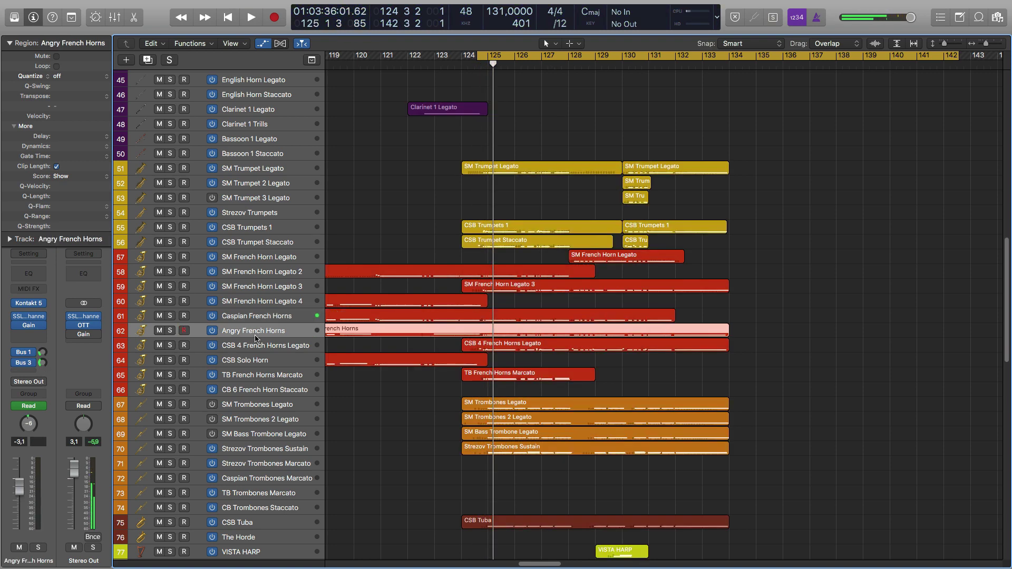
scroll(563, 334, left, 3)
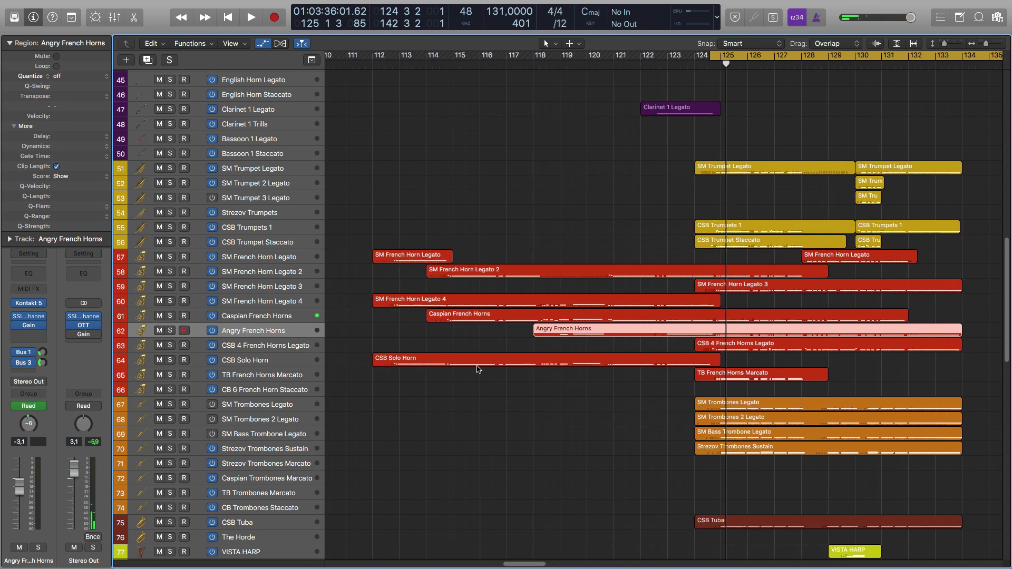
scroll(563, 333, right, 3)
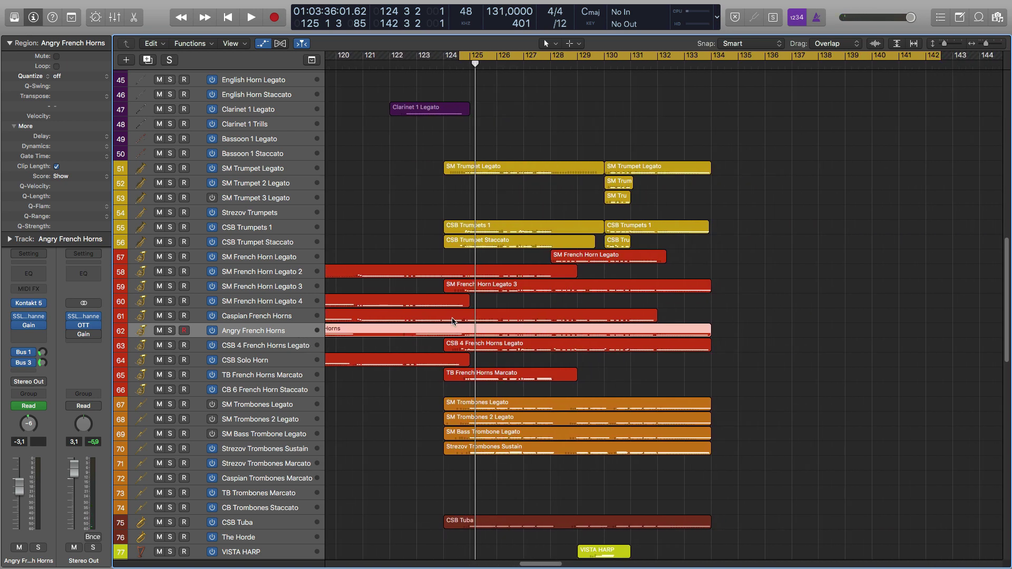
click(591, 351)
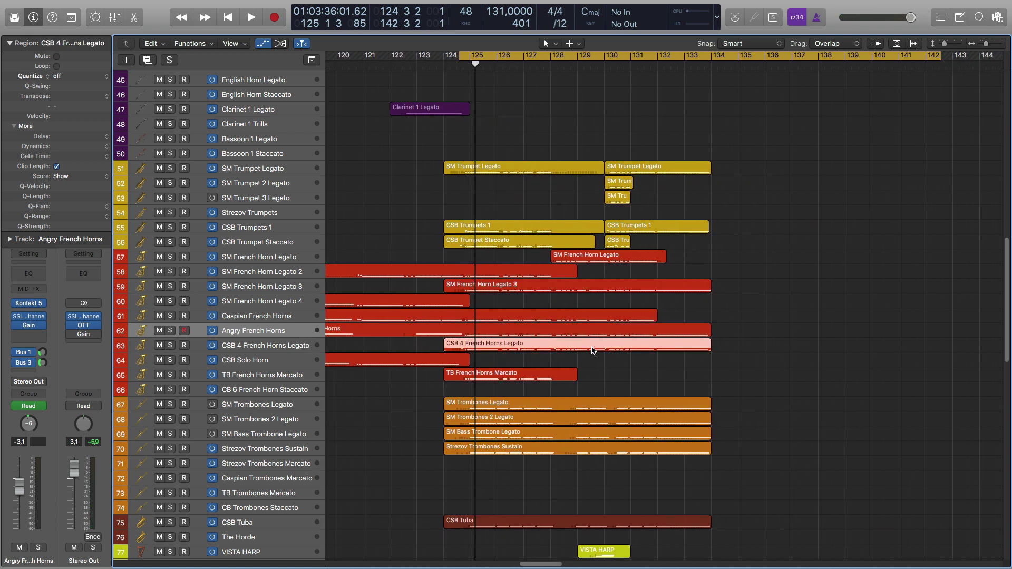
click(588, 332)
key(ctrl+s)
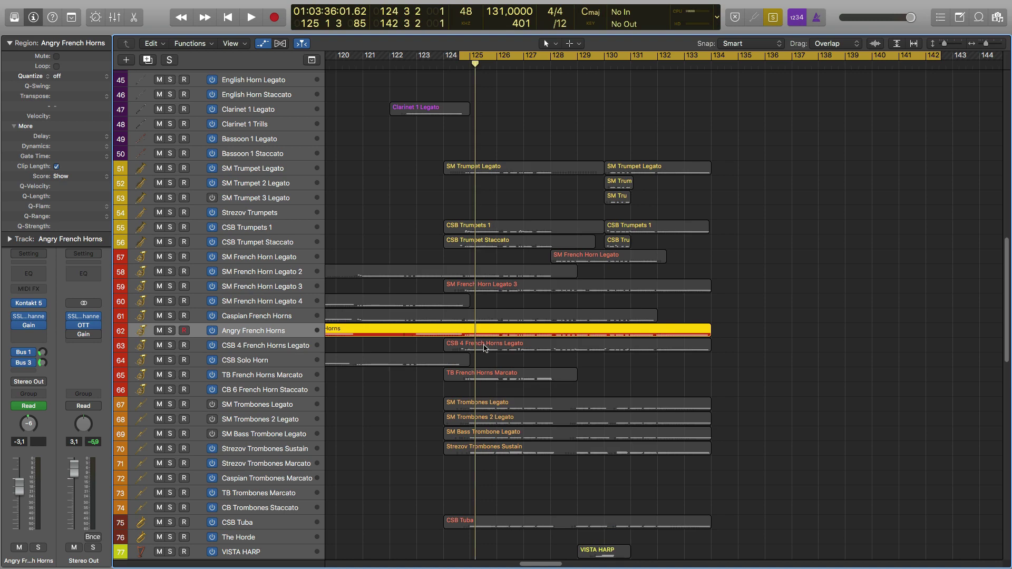
key(space)
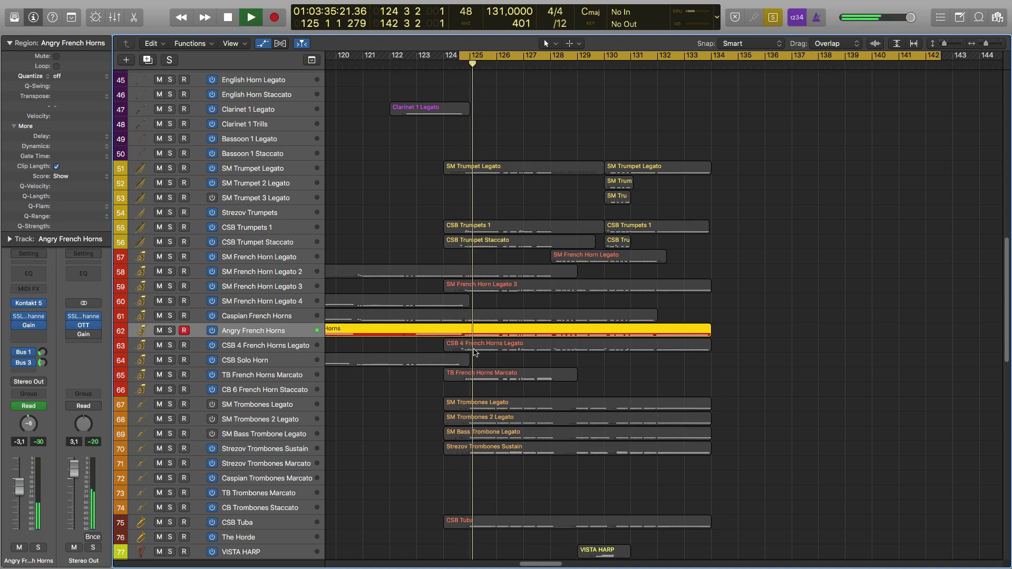
Examine the notes and Modulation curve of the Angry French Horns region during playback, then close the editor, stop and turn solo off.
key(p)
scroll(482, 323, right, 1)
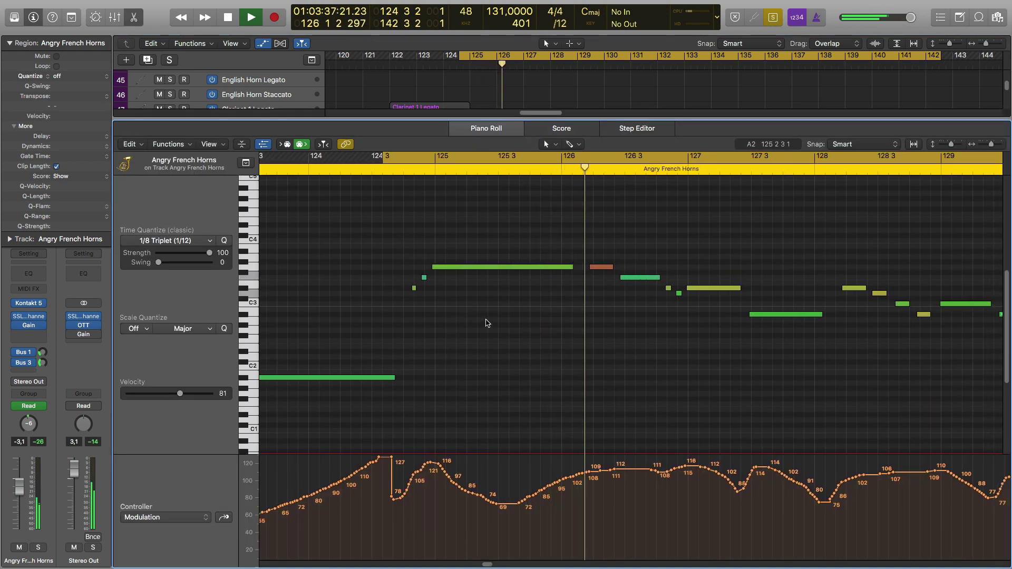
scroll(494, 328, down, 2)
scroll(497, 328, down, 5)
scroll(495, 327, up, 9)
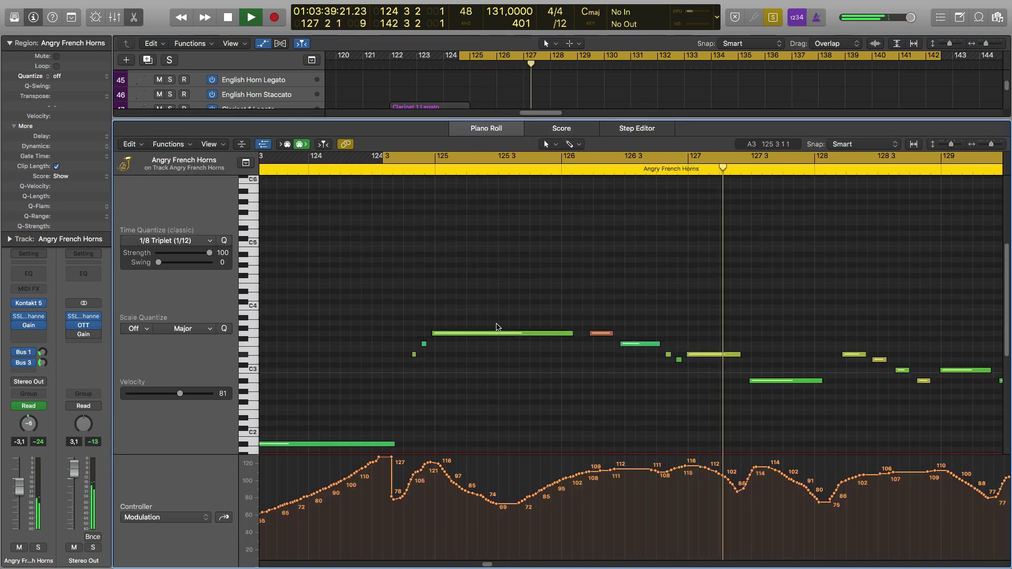
key(p)
key(space)
key(ctrl+s)
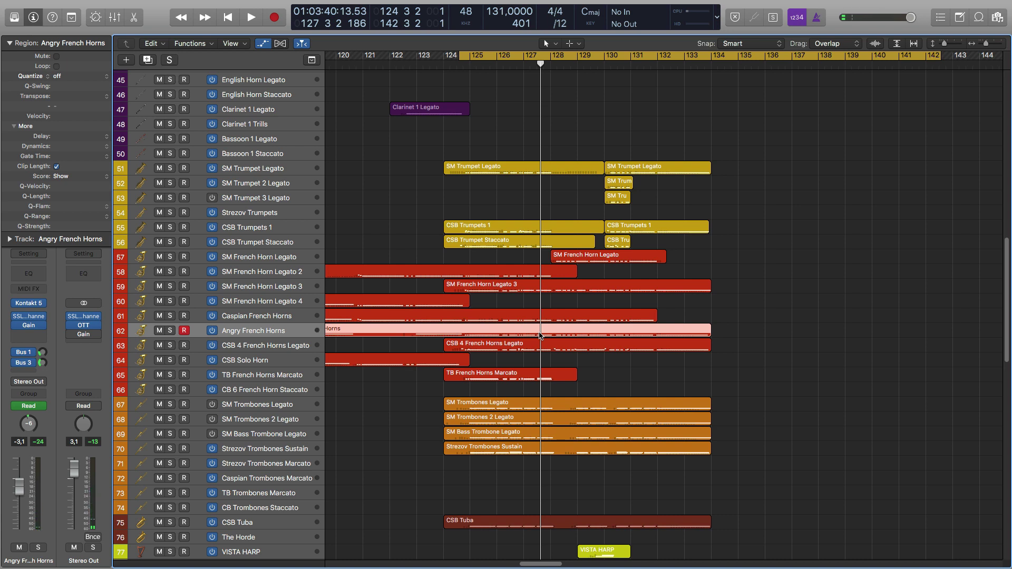
Solo the CSB 4 French Horns Legato region, play it while examining its notes, keyswitches and Modulation curve, and close the editor.
click(488, 350)
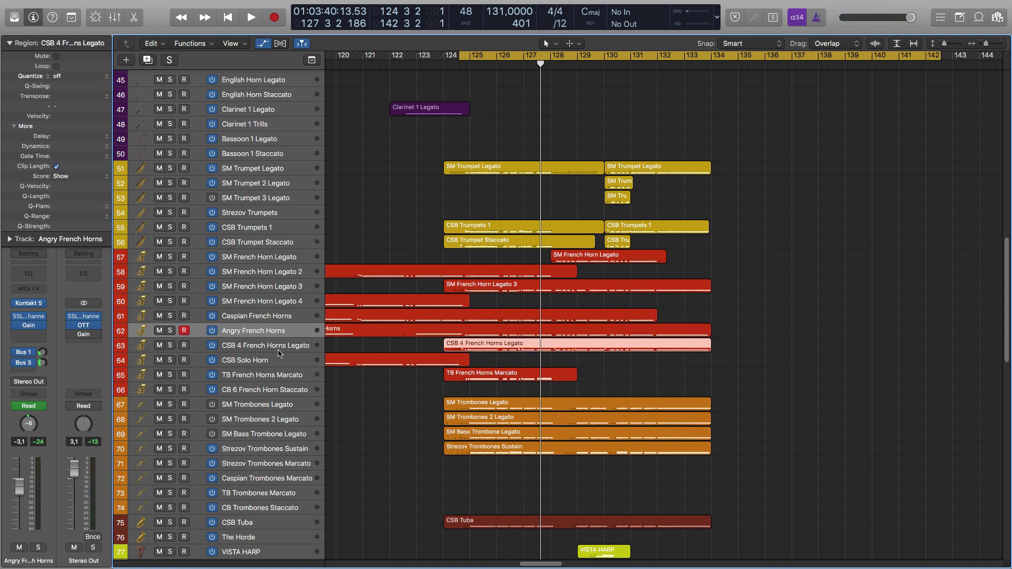
click(266, 349)
key(ctrl+s)
scroll(296, 343, left, 5)
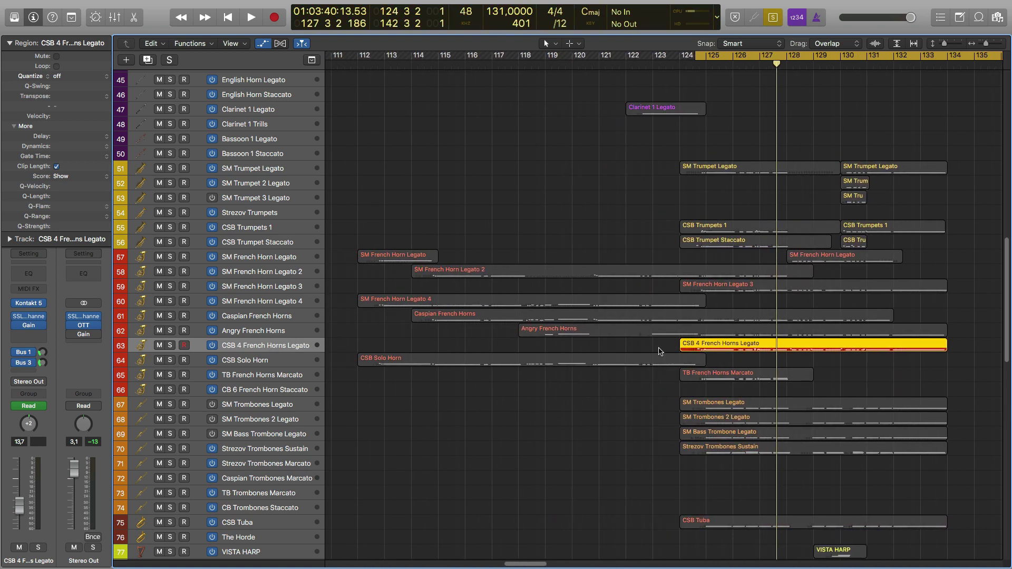
key(shift+space)
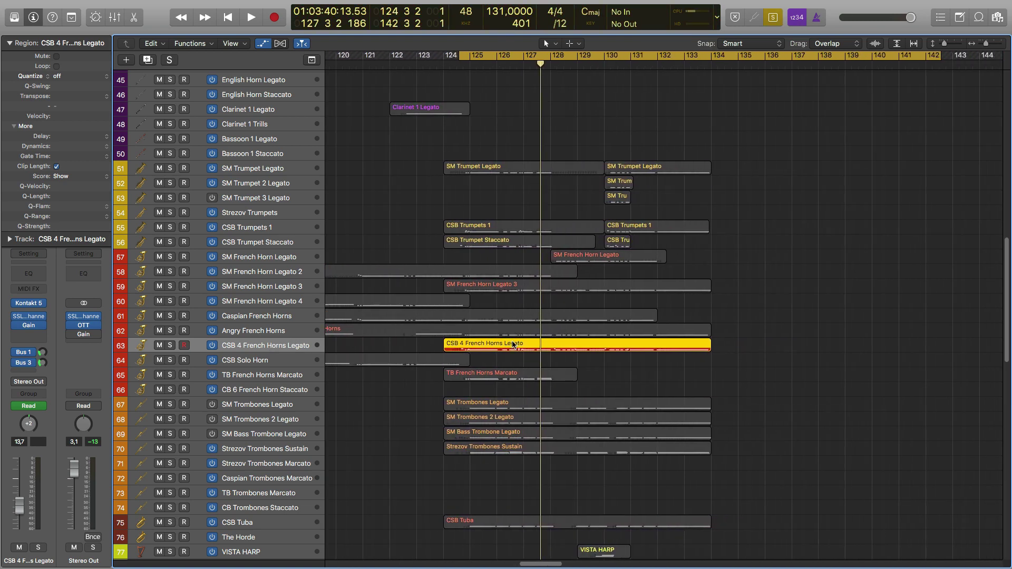
double_click(503, 343)
scroll(502, 335, down, 3)
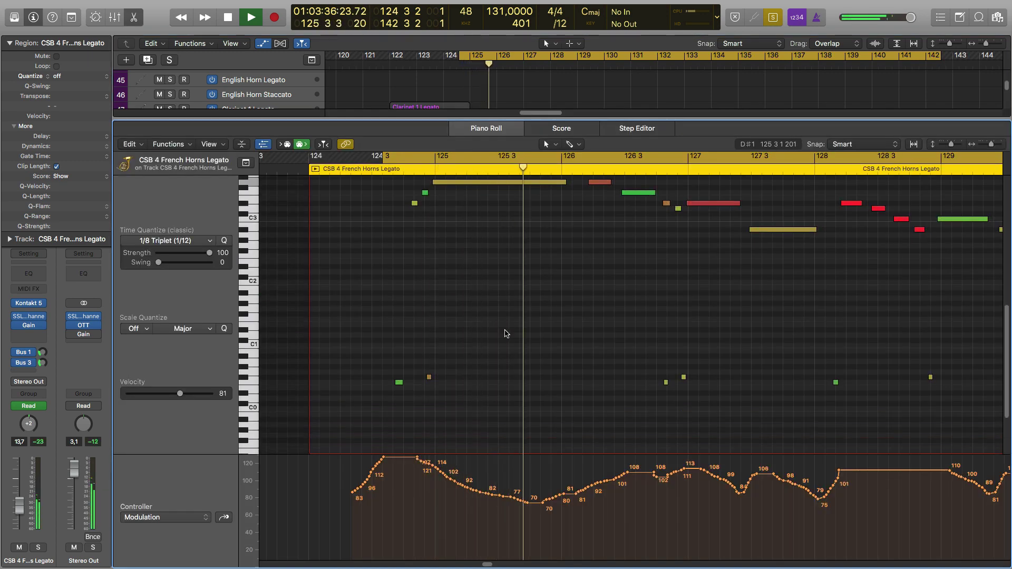
scroll(504, 334, up, 3)
scroll(581, 334, down, 1)
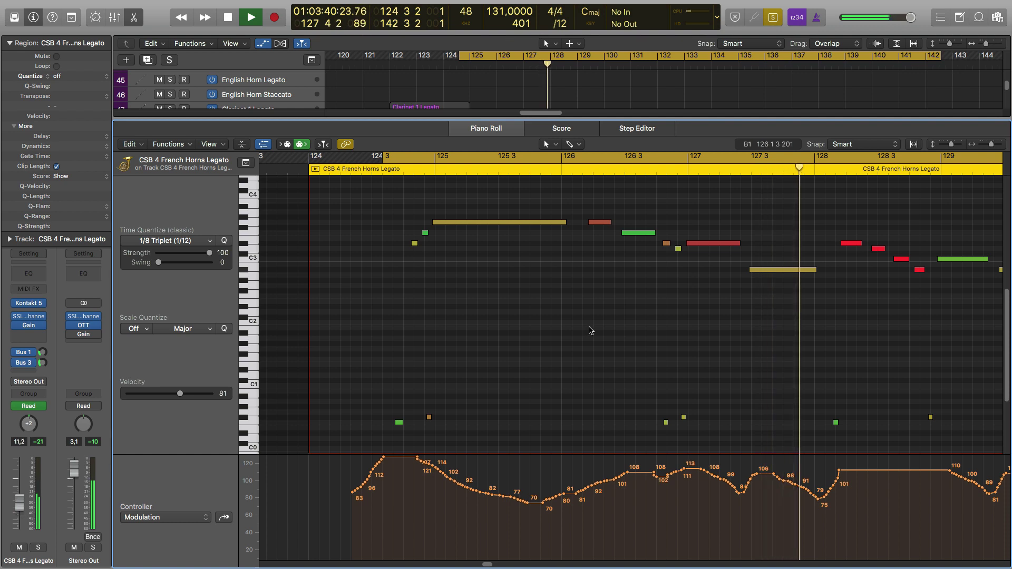
key(space)
key(e)
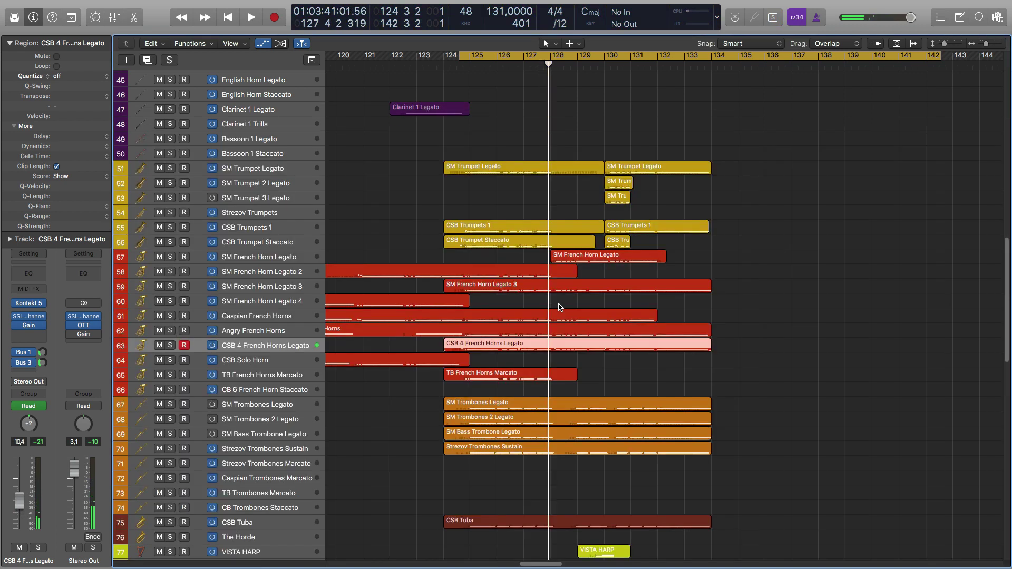
Solo the six overlapping horn regions from SM French Horn Legato to CSB 4 French Horns Legato and play them while examining their combined notes and Modulation curves.
click(595, 364)
click(596, 357)
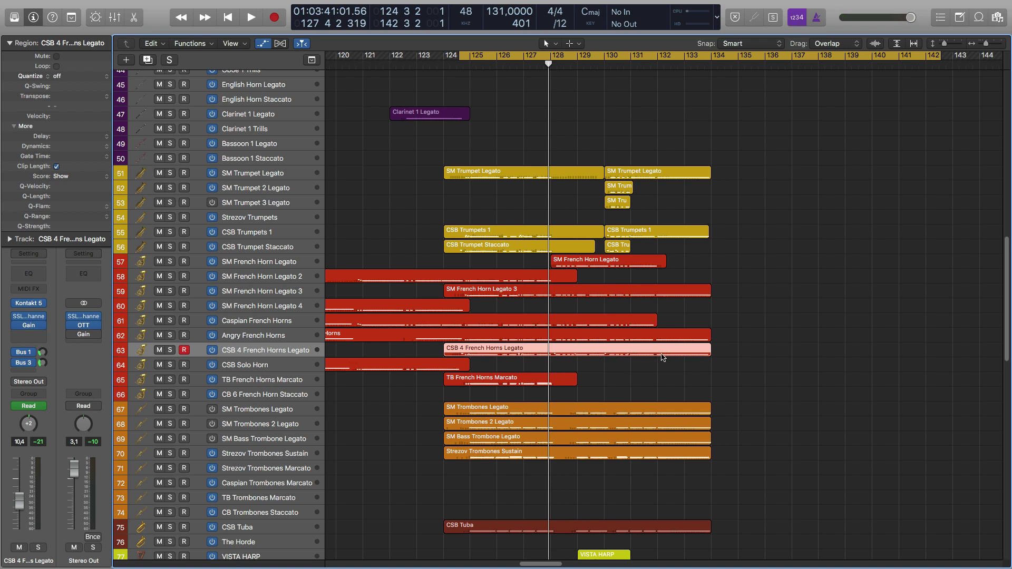
drag(738, 361, 543, 258)
key(ctrl+s)
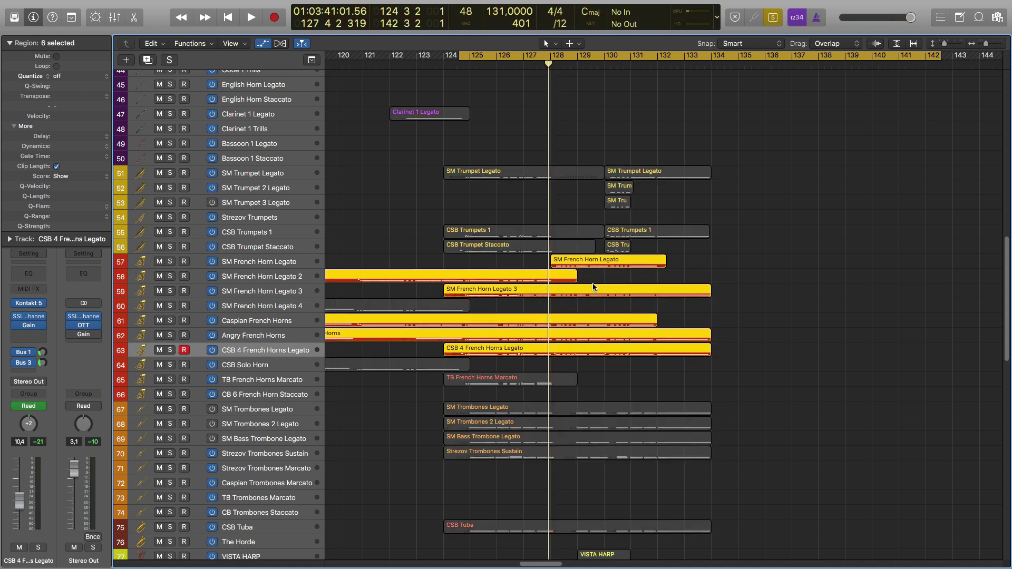
key(space)
key(p)
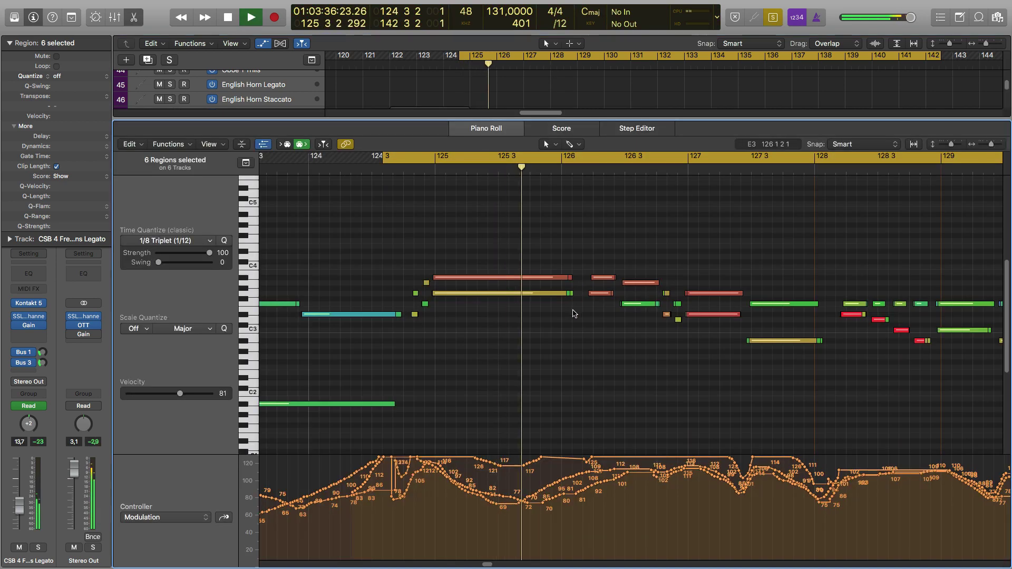
key(super+Left)
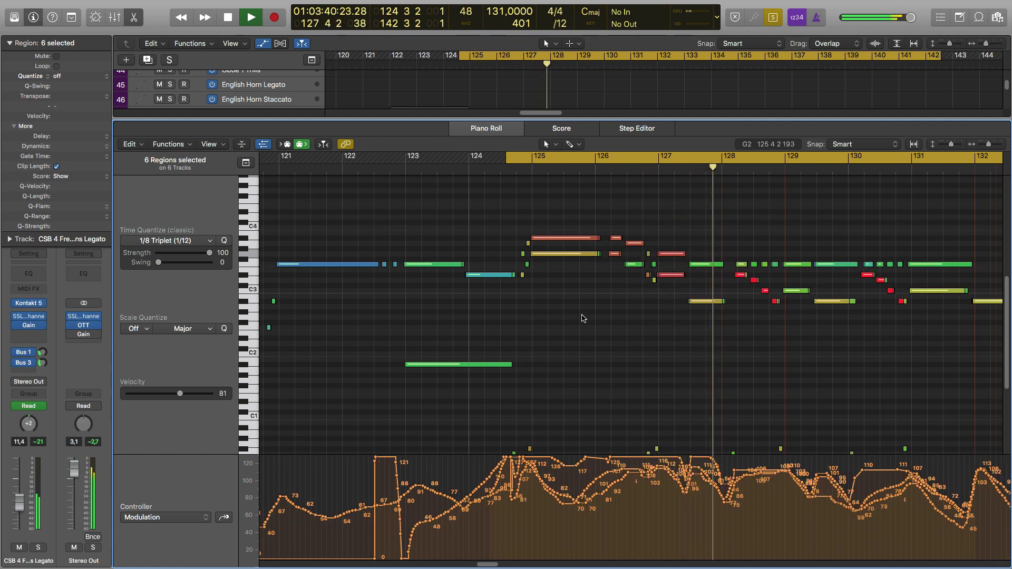
key(super+Right)
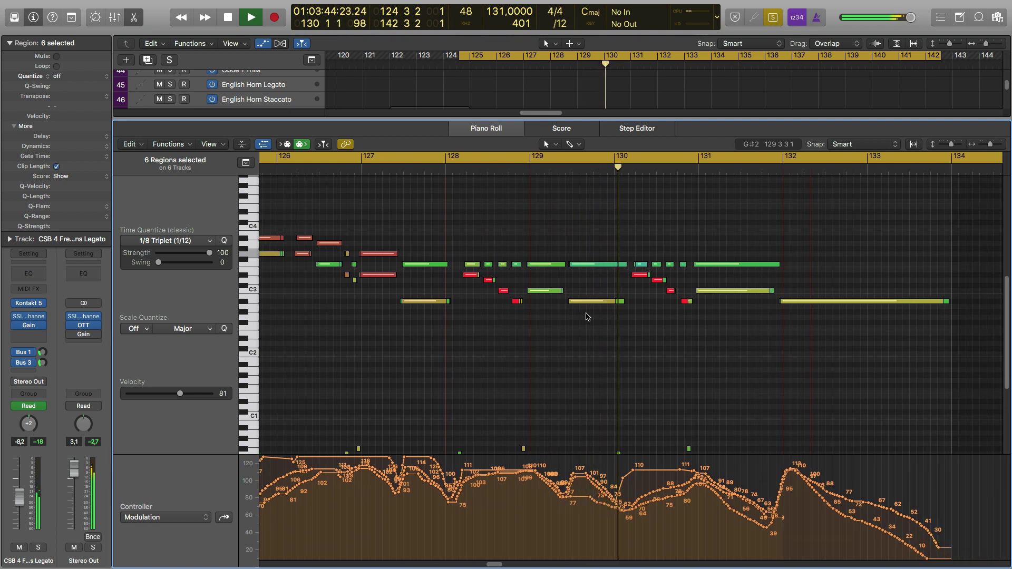
Close the note editor and play the trumpet and French horn regions together soloed, then stop and clear the selection.
key(p)
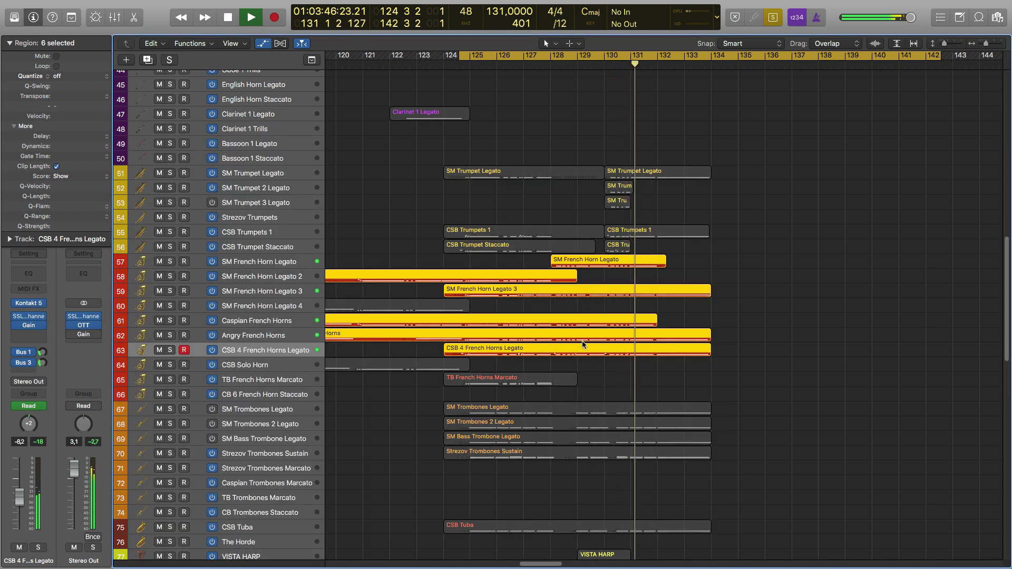
key(space)
click(701, 325)
drag(701, 326, 505, 174)
key(shift+space)
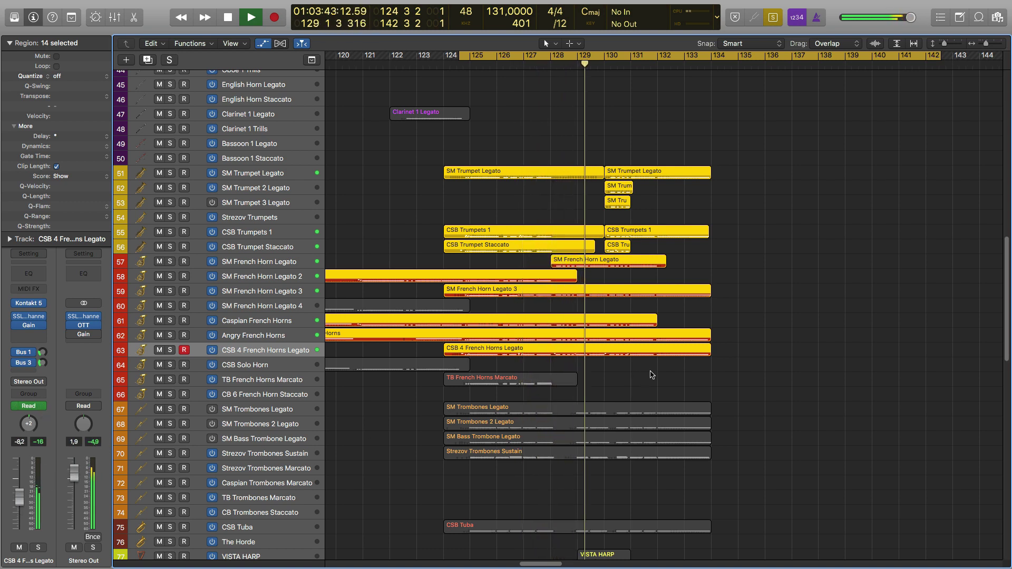
key(space)
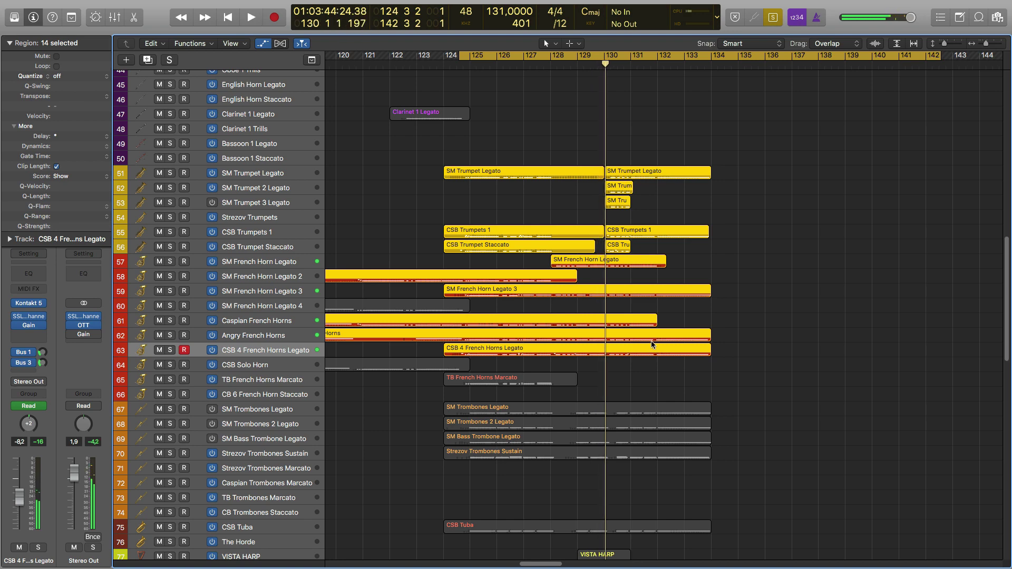
click(711, 369)
Select the SM Trombones Legato track, point out the four trombone regions and return the playhead to the cycle start.
scroll(283, 341, down, 5)
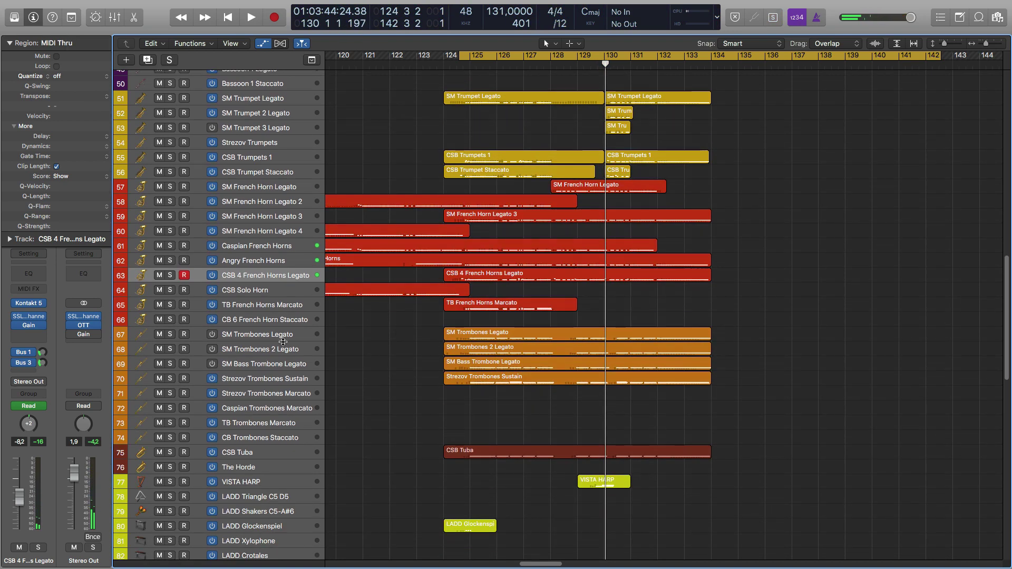
click(497, 337)
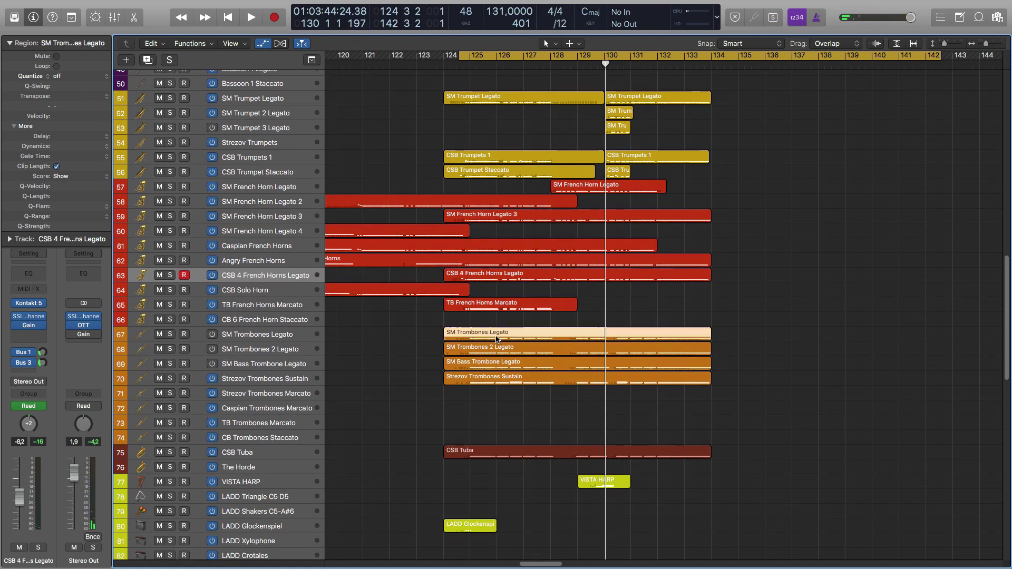
click(287, 338)
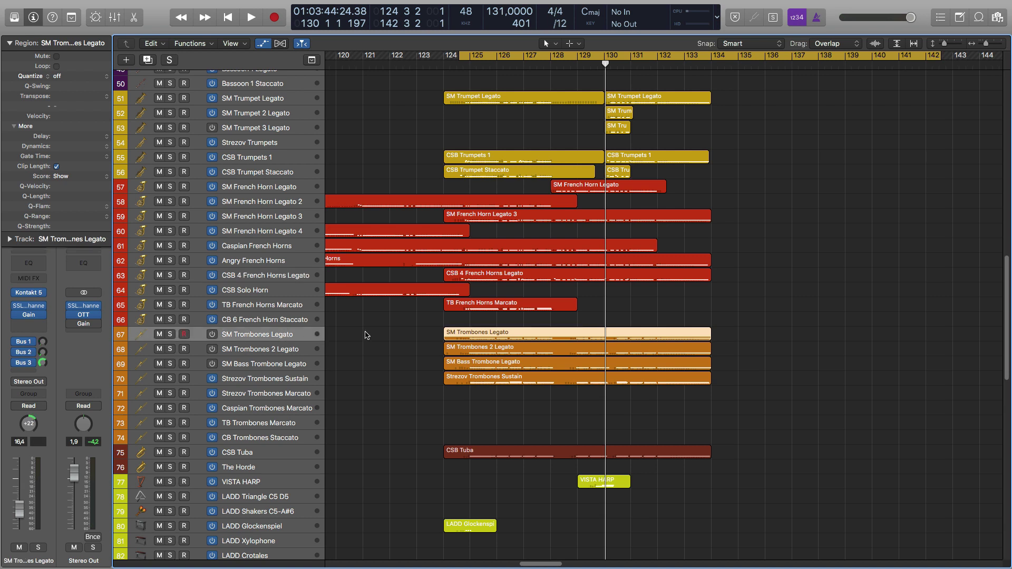
drag(411, 329, 512, 396)
key(Return)
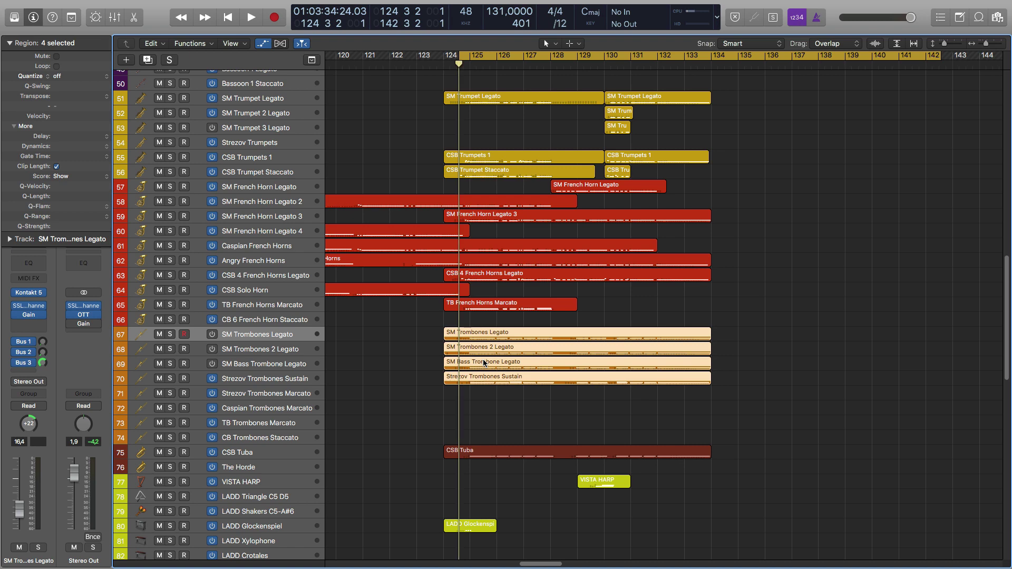
click(422, 349)
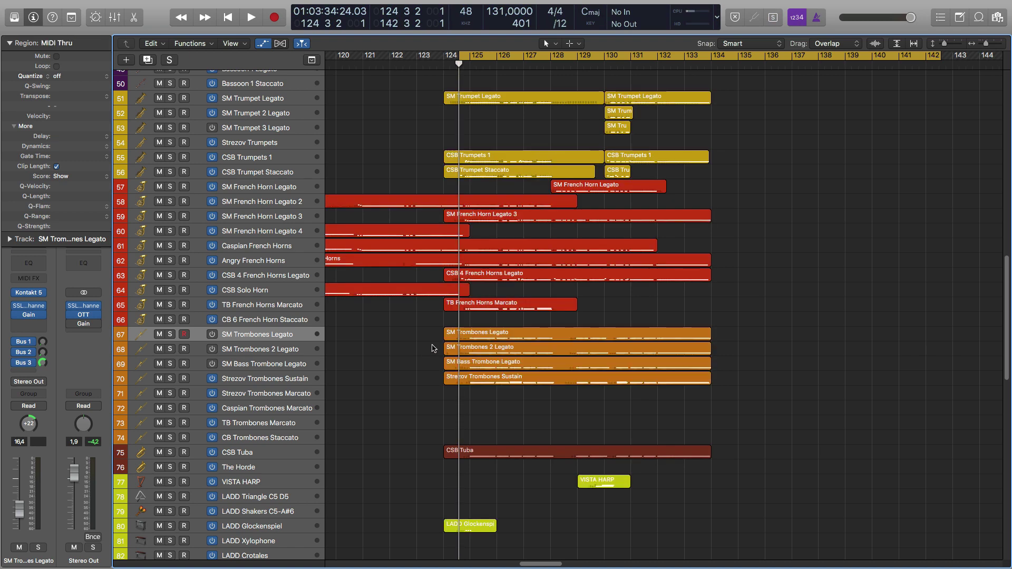
Solo the three SM trombone regions, play them while examining their combined notes, then close the editor, stop and turn solo off.
drag(429, 332, 483, 382)
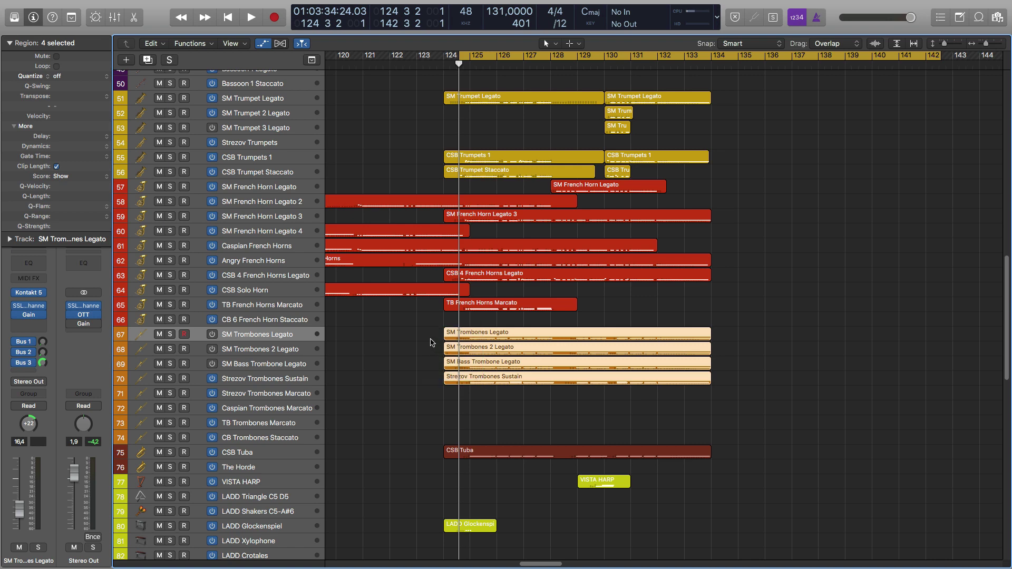
drag(430, 342, 472, 367)
key(ctrl+s)
key(space)
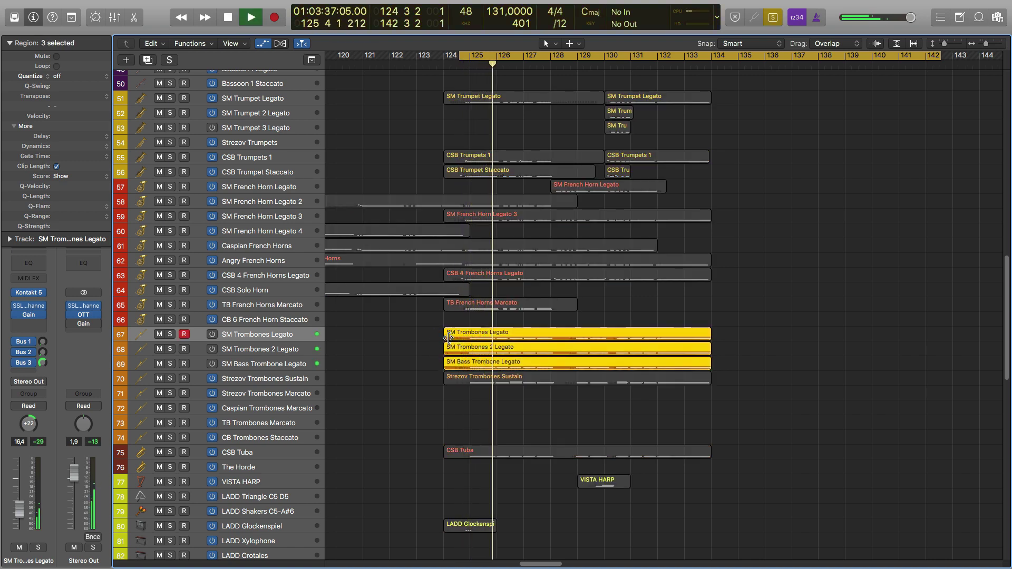
double_click(450, 337)
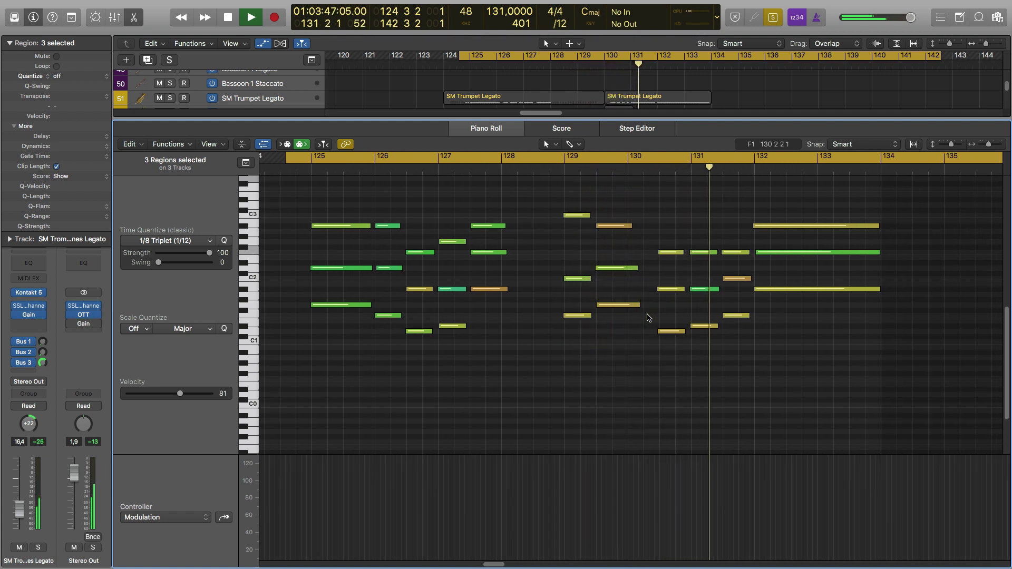
key(p)
key(space)
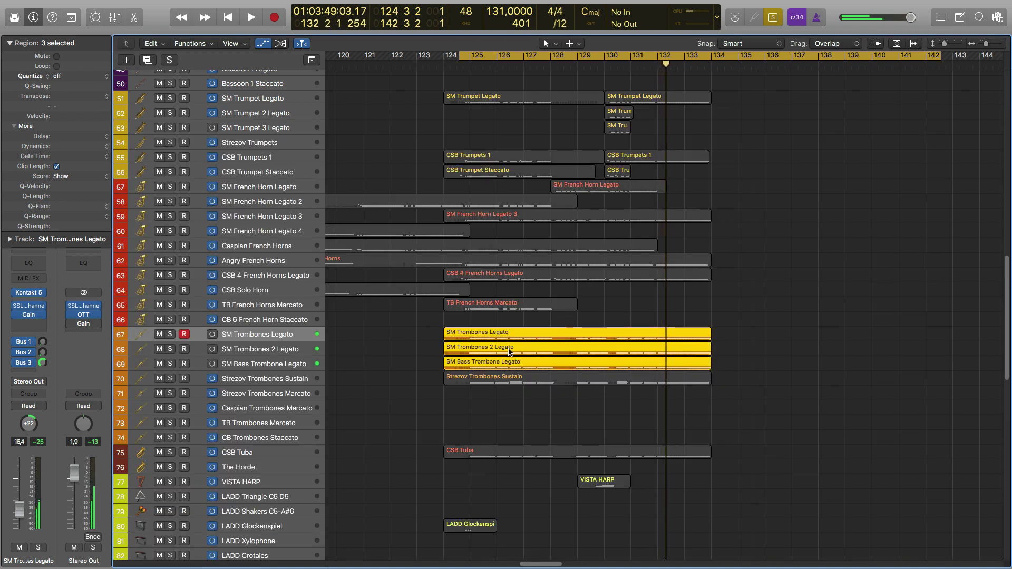
key(ctrl+s)
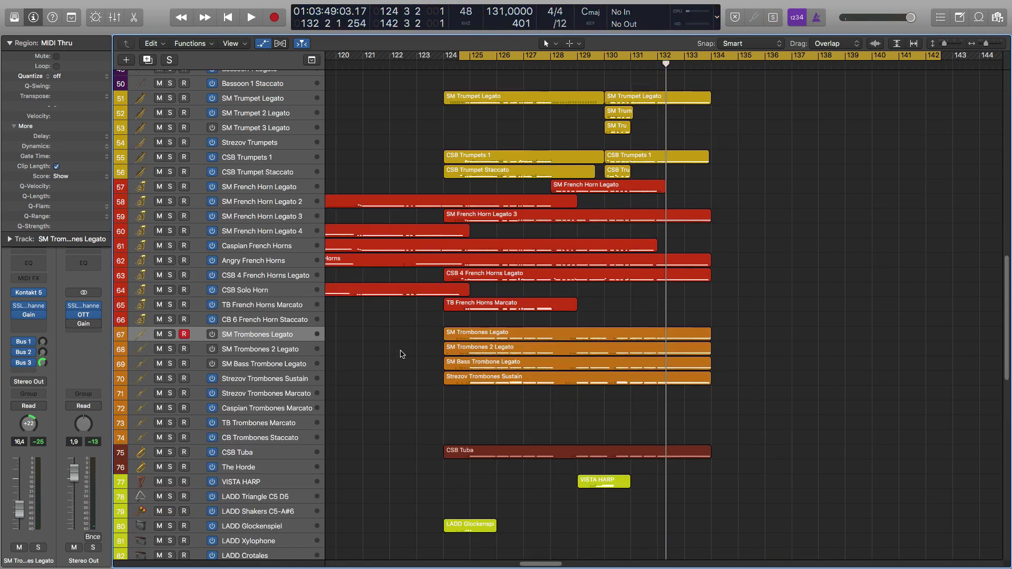
Select the SM Bass Trombone Legato track and then the Strezov Trombones Sustain track to compare their channel strips.
drag(431, 331, 441, 358)
click(314, 362)
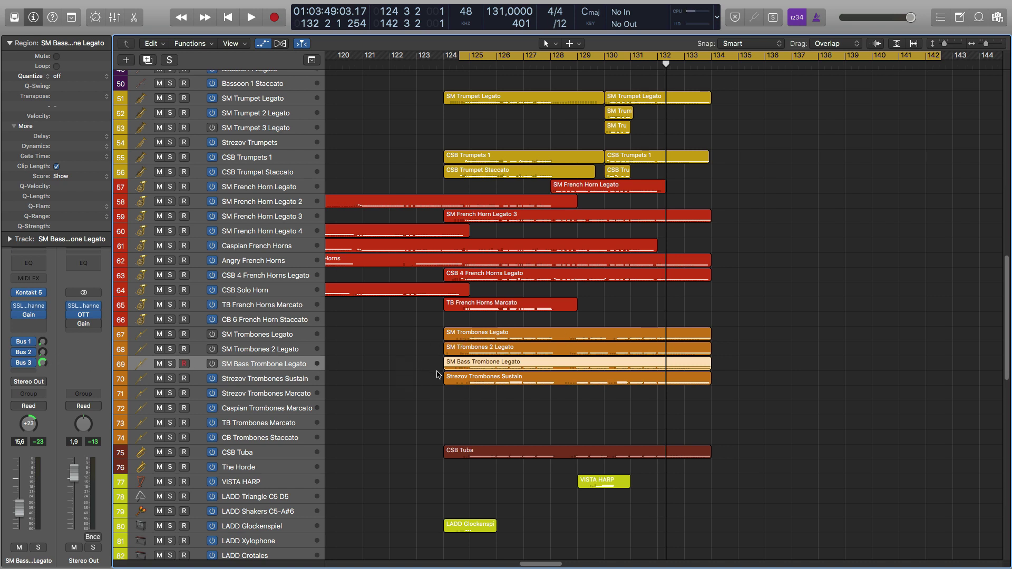
click(289, 382)
click(421, 390)
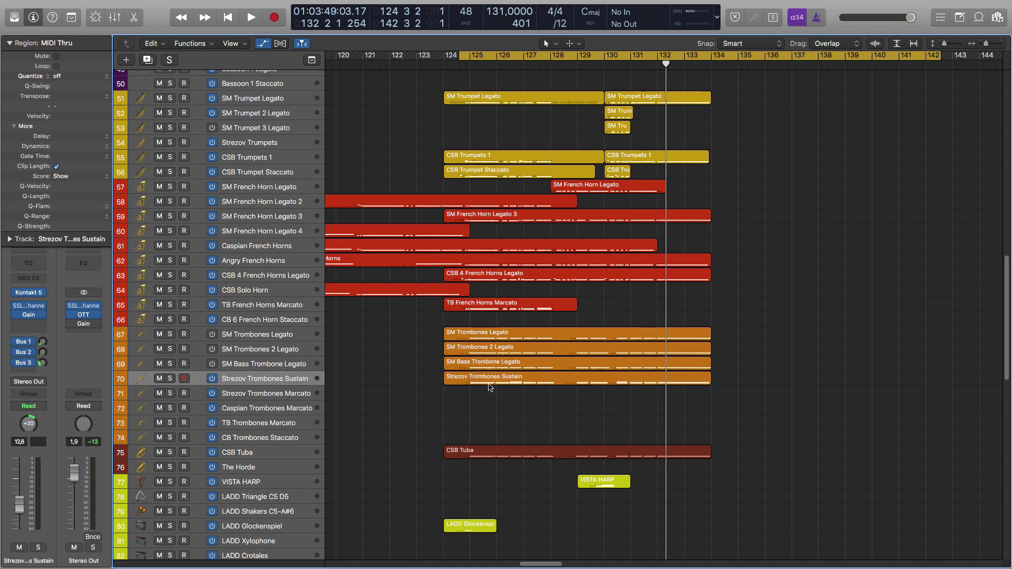
Solo the Strezov Trombones Sustain region, play it while examining its notes and Modulation curve, then close the editor and stop.
click(490, 383)
key(ctrl+s)
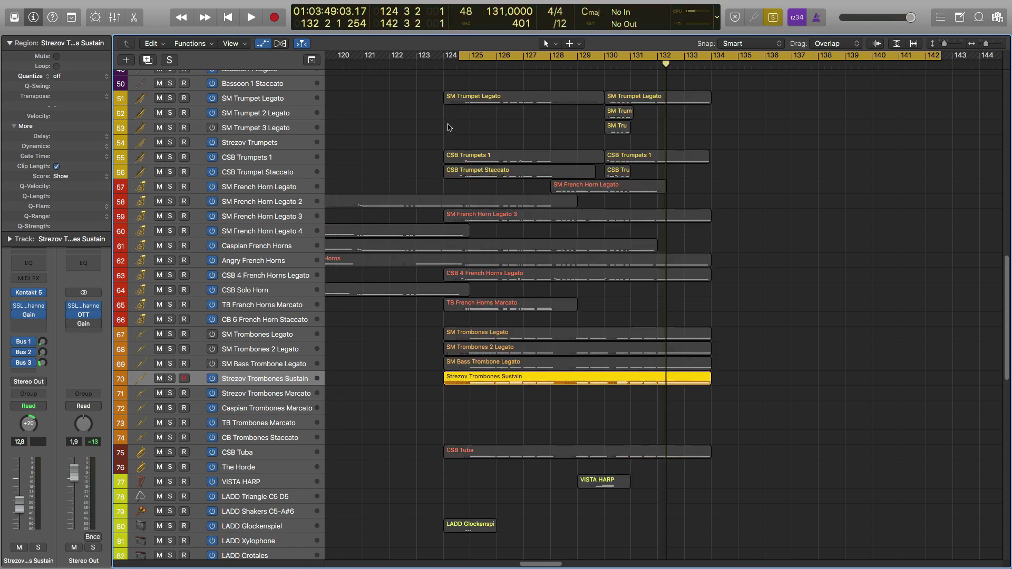
key(space)
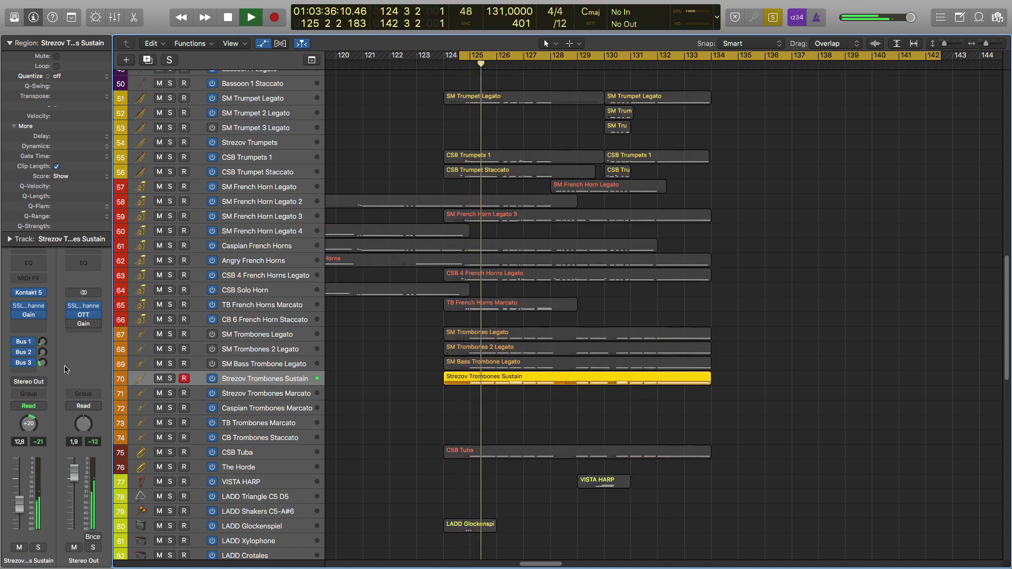
key(p)
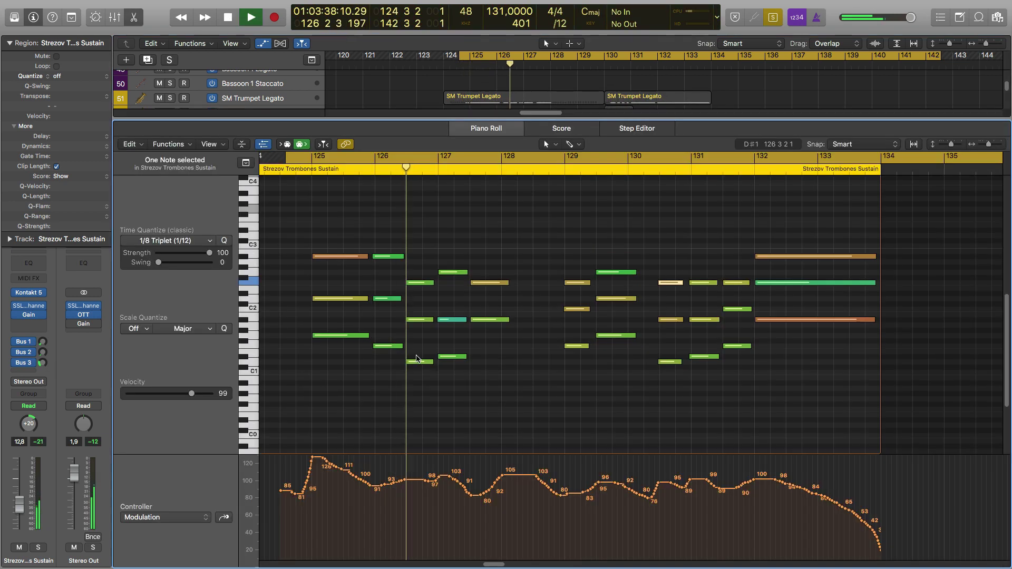
click(400, 421)
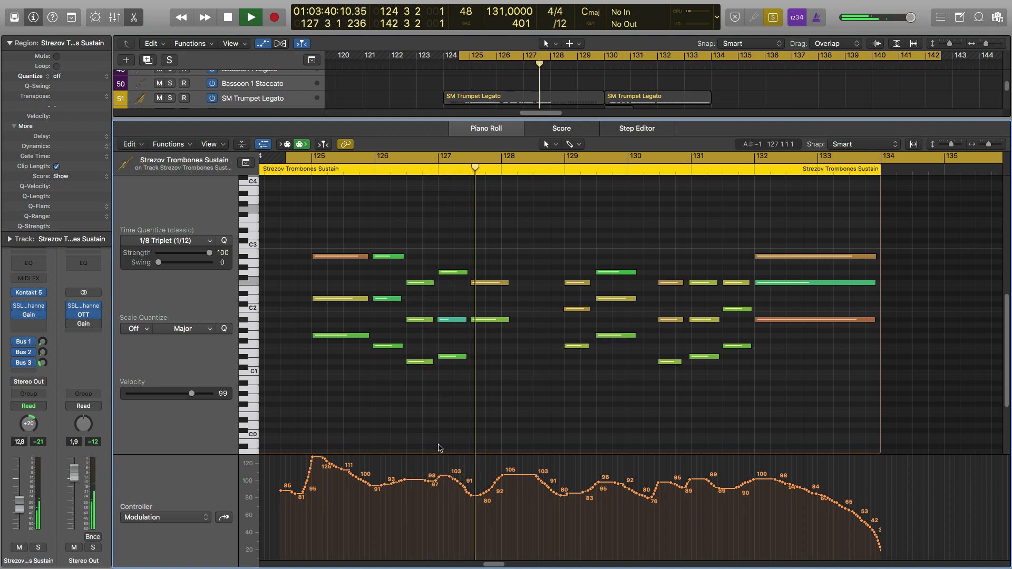
key(p)
key(space)
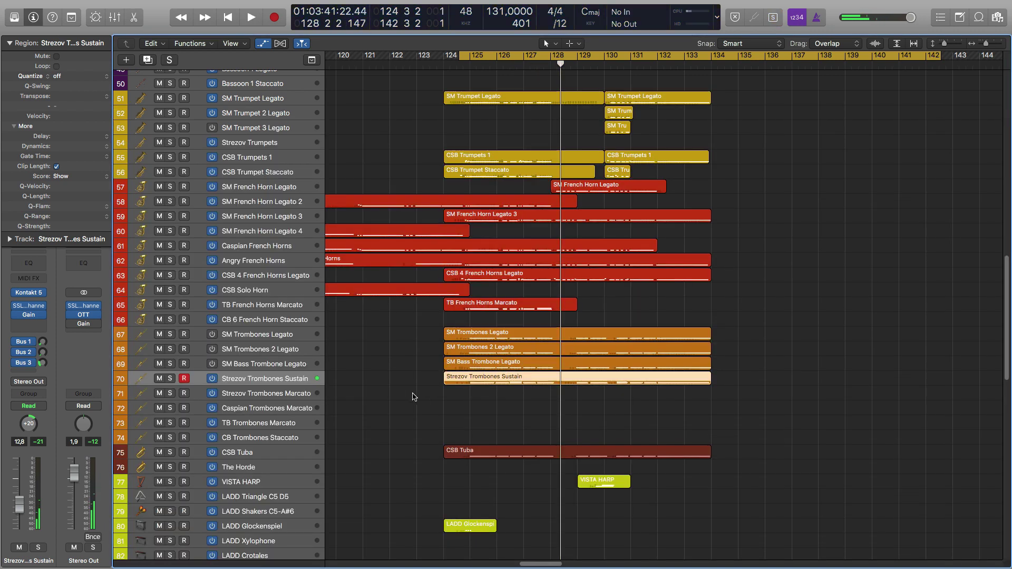
click(477, 393)
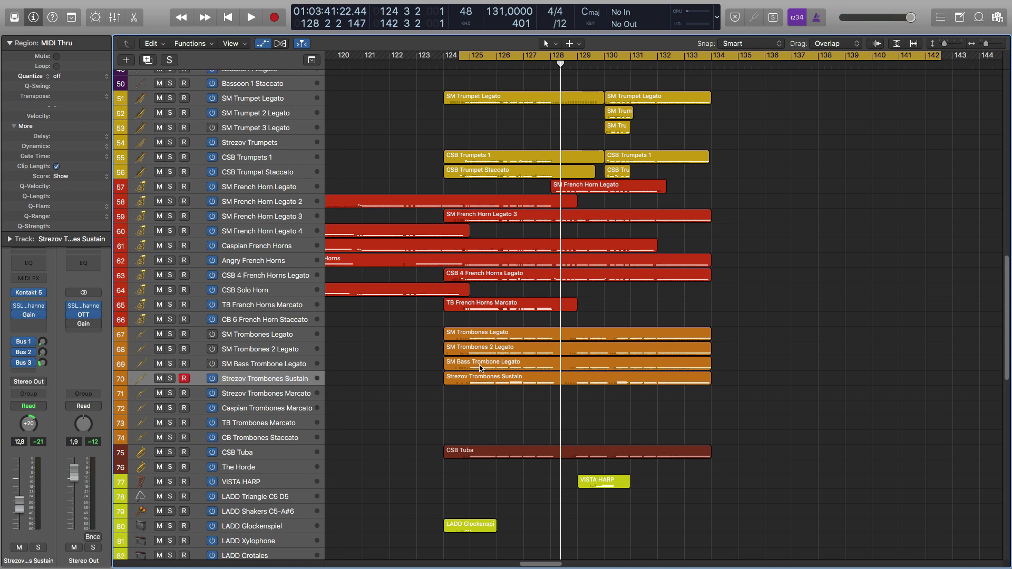
Solo the CSB Tuba region and play it from the cycle start.
scroll(418, 383, down, 1)
click(462, 434)
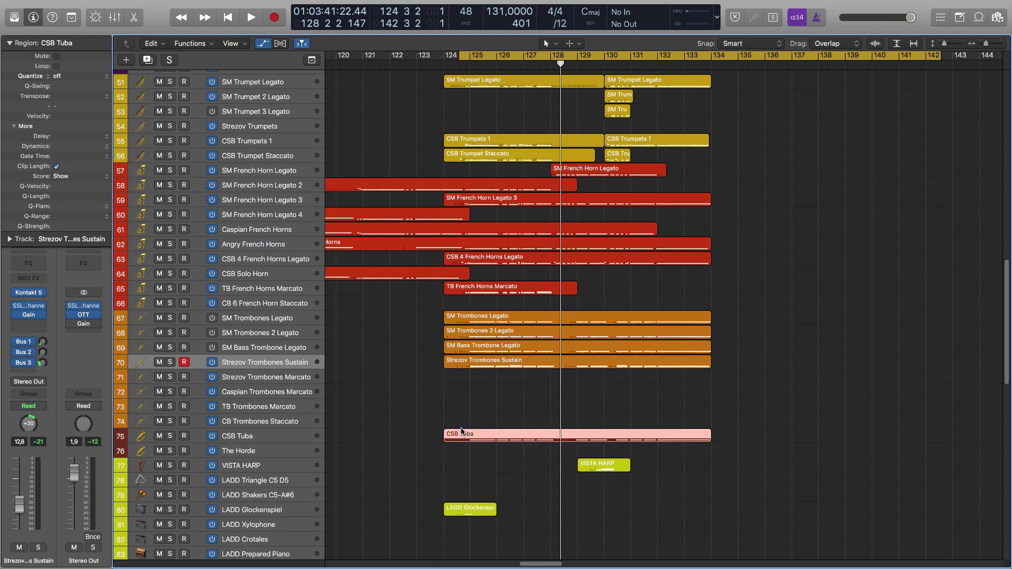
key(ctrl+s)
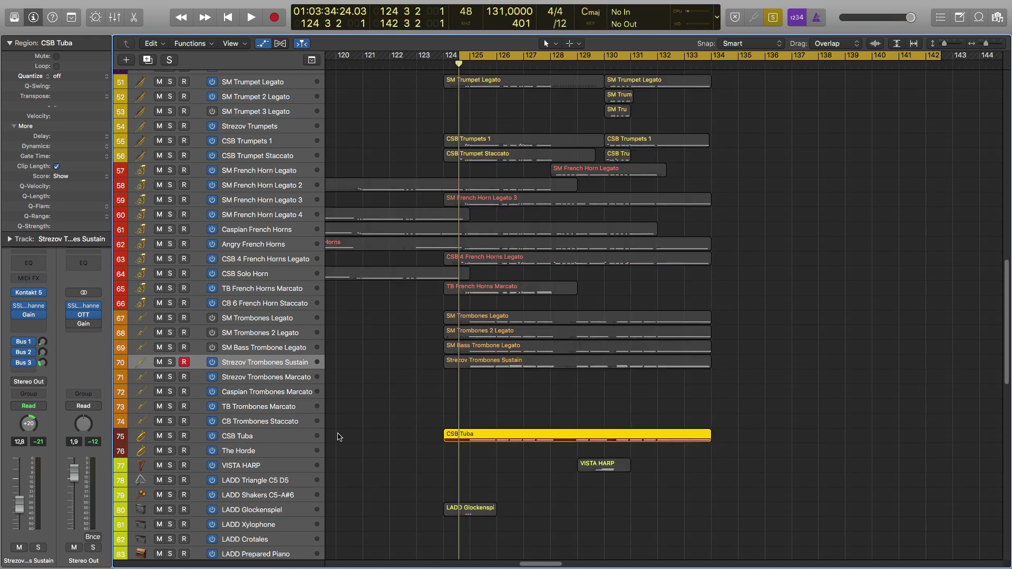
key(space)
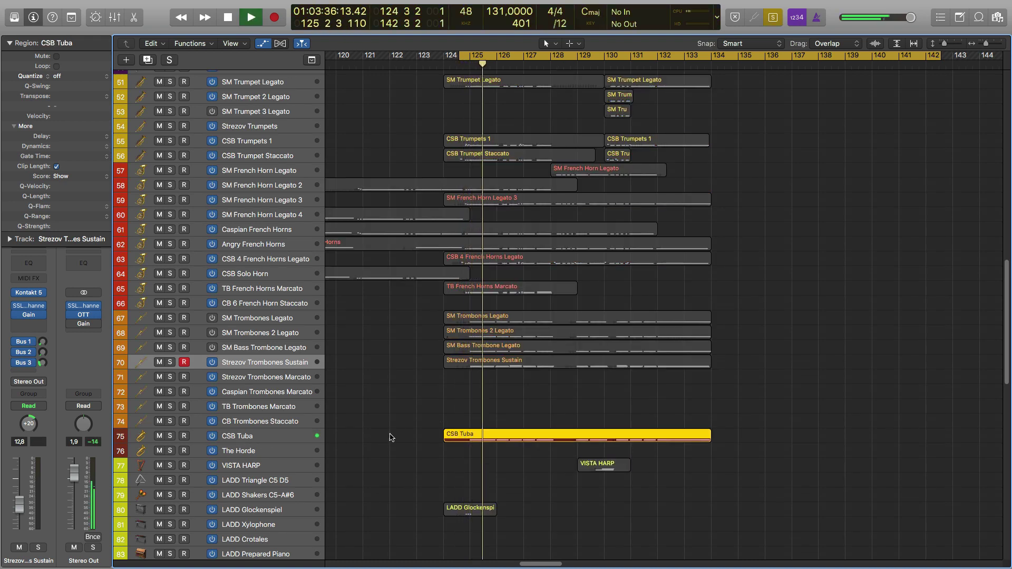
Add the four trombone regions to the soloed CSB Tuba playback, then stop and turn solo off.
drag(409, 438, 629, 325)
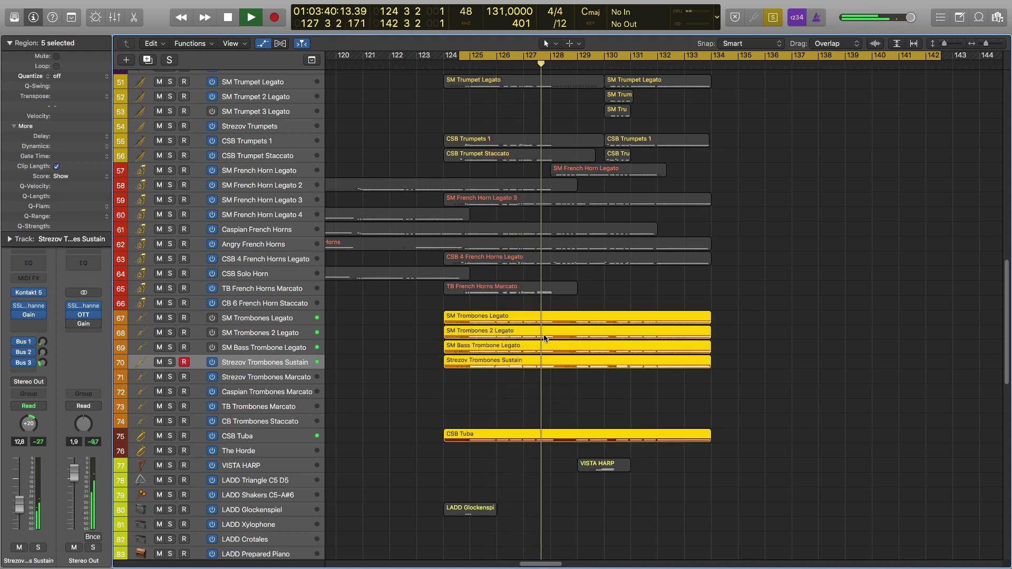
scroll(514, 329, up, 5)
key(space)
key(ctrl+s)
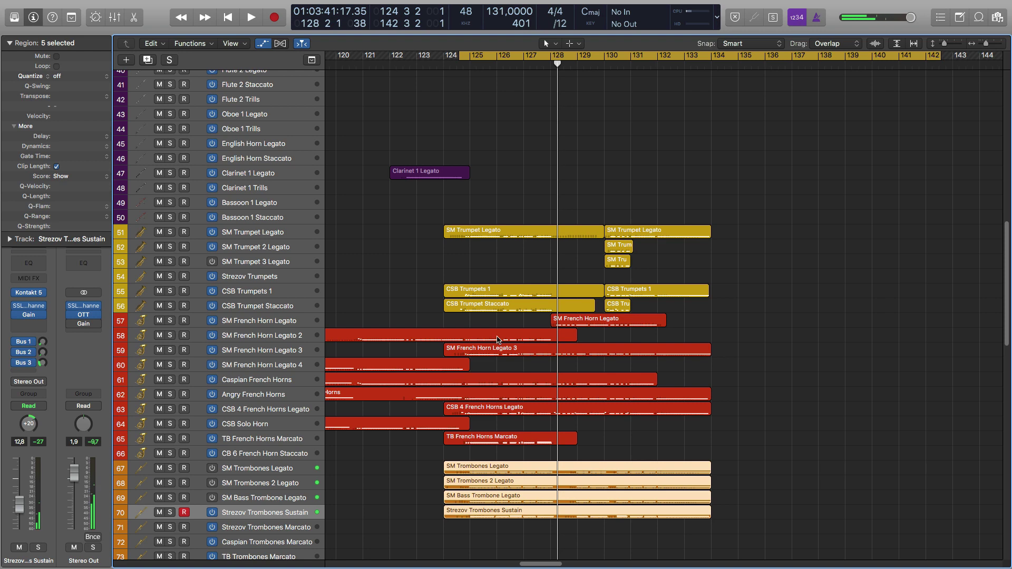
Solo all overlapping brass regions from SM Trumpet Legato to CSB Tuba and play them together, then stop and turn solo off.
scroll(498, 339, down, 4)
drag(782, 495, 484, 127)
key(ctrl+s)
key(shift+space)
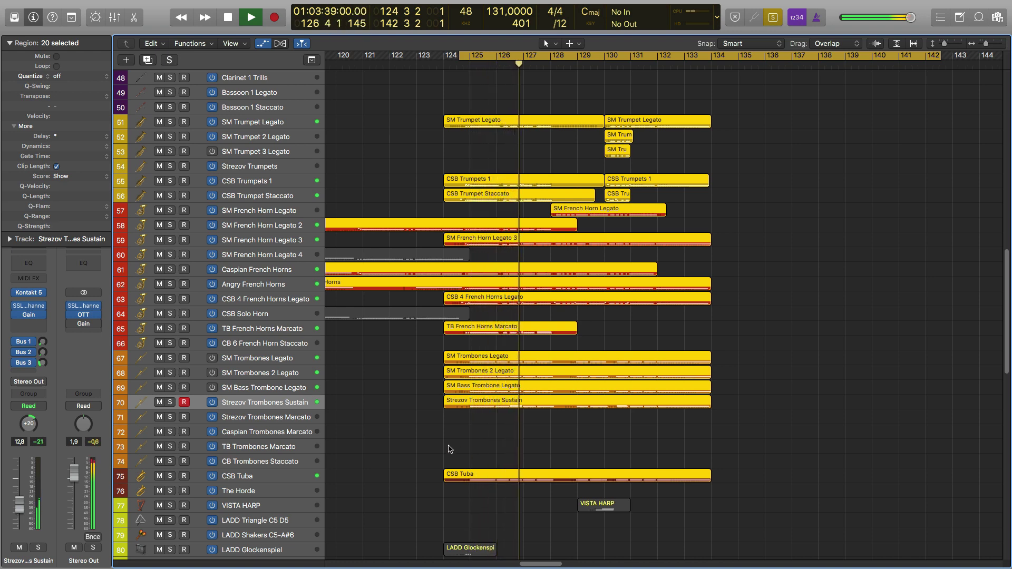
scroll(436, 462, up, 8)
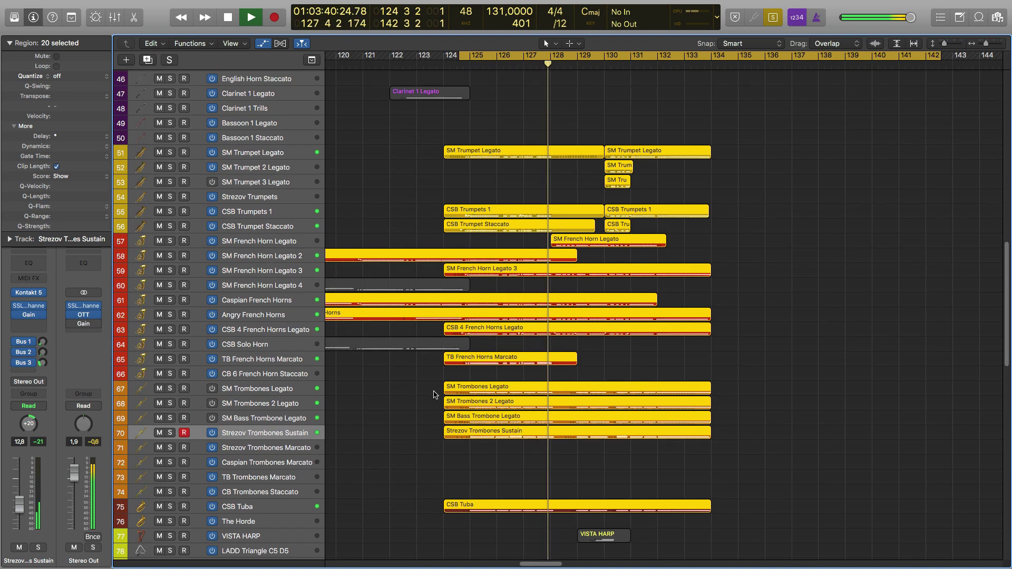
scroll(434, 394, down, 9)
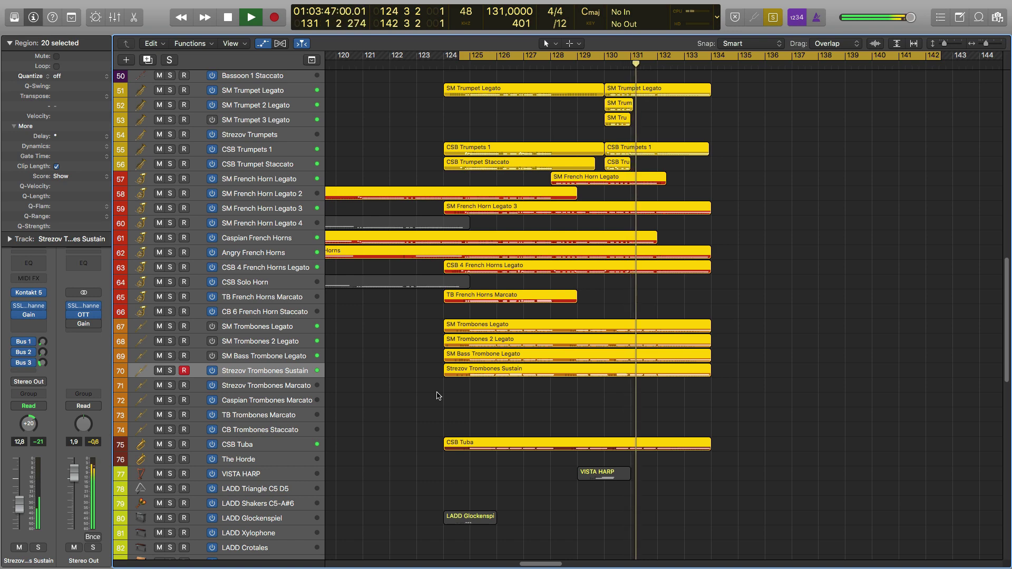
scroll(486, 347, up, 2)
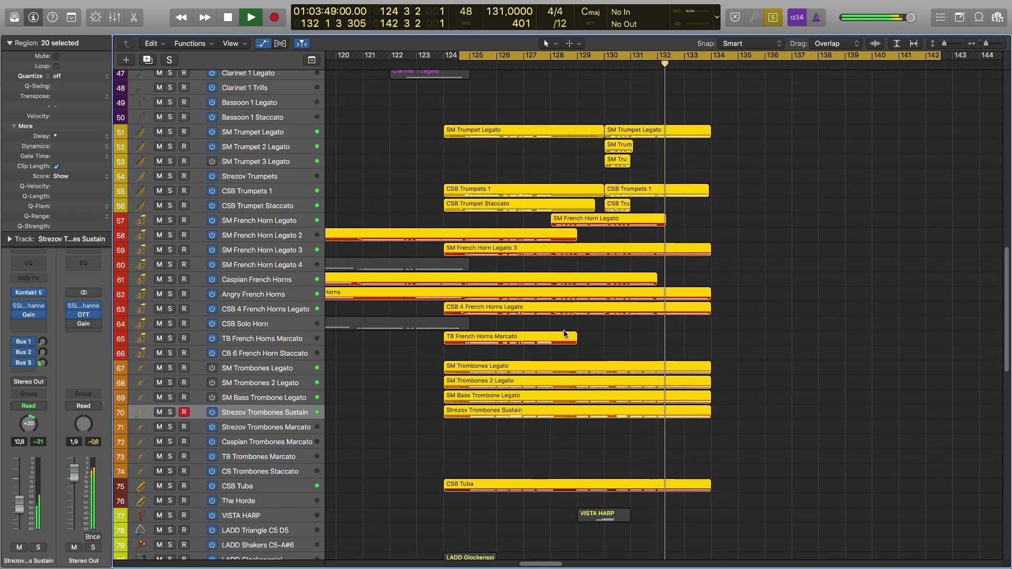
key(space)
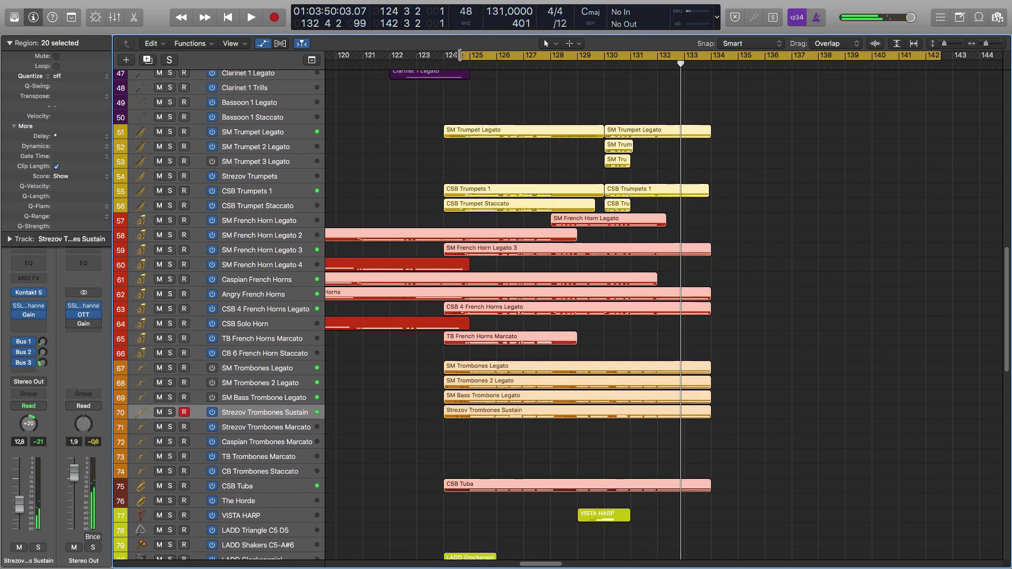
Set the cycle start to 128 4 1 and open the nine overlapping French horn and trombone regions together in the Piano Roll.
drag(460, 55, 572, 55)
click(782, 363)
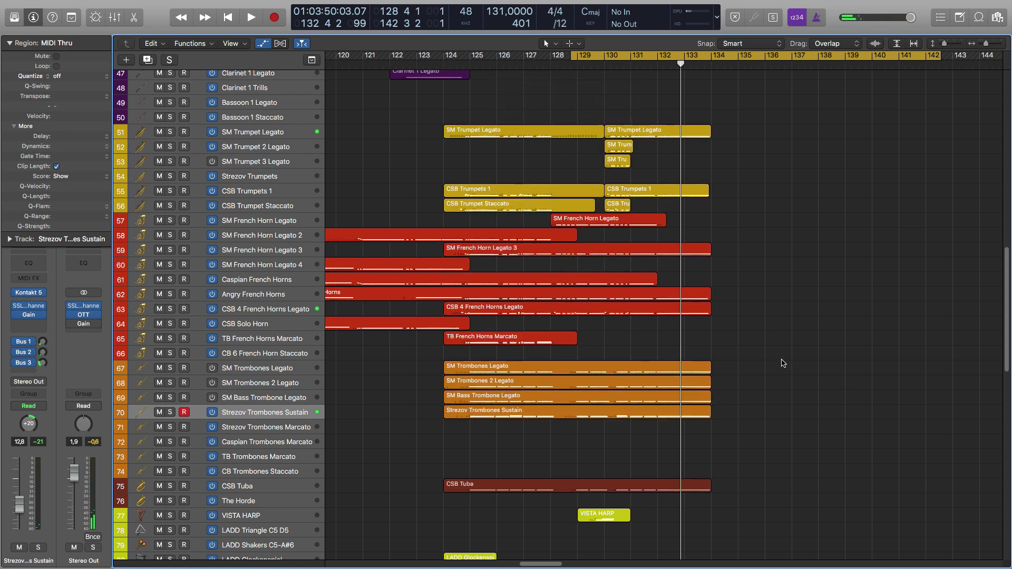
drag(811, 449, 594, 220)
double_click(577, 250)
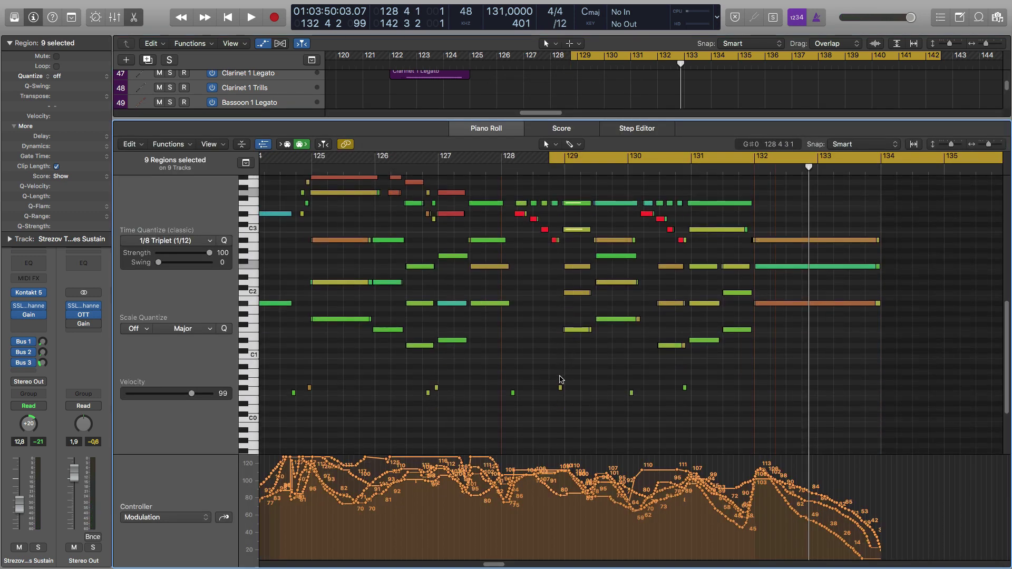
key(super+Right)
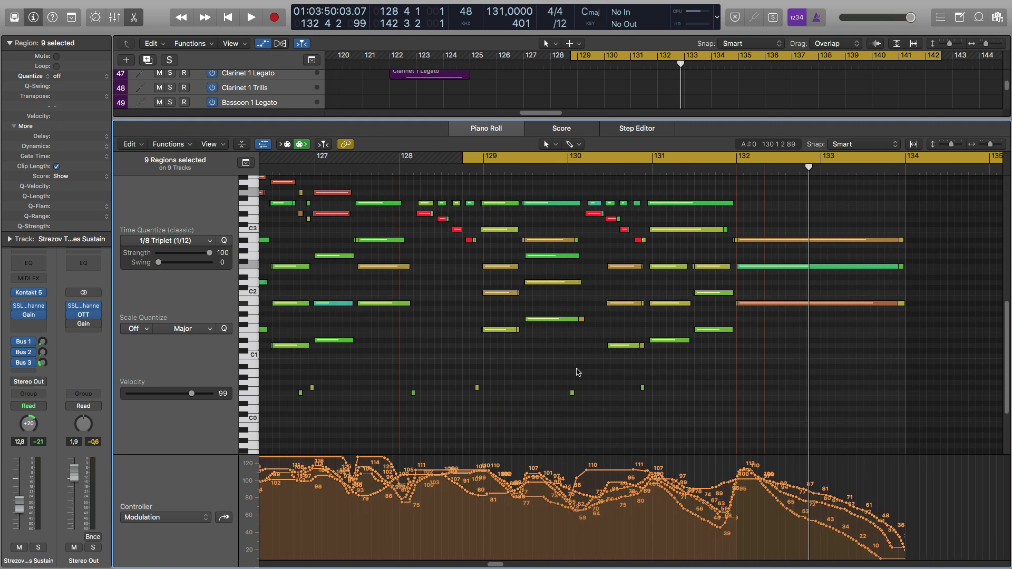
Play the nine soloed horn and trombone regions while examining their notes, then close the editor, stop and turn solo off.
key(space)
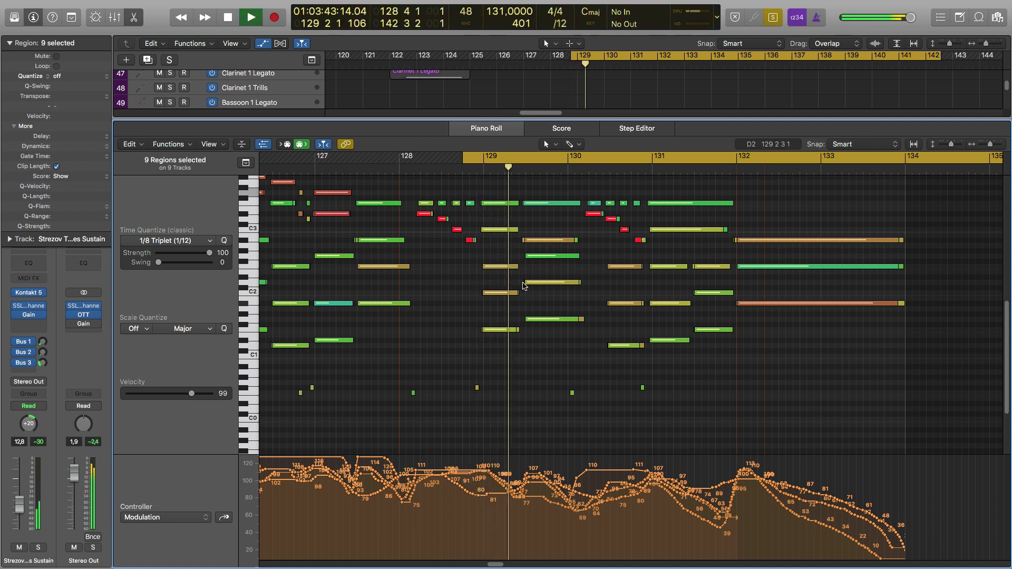
scroll(537, 305, down, 2)
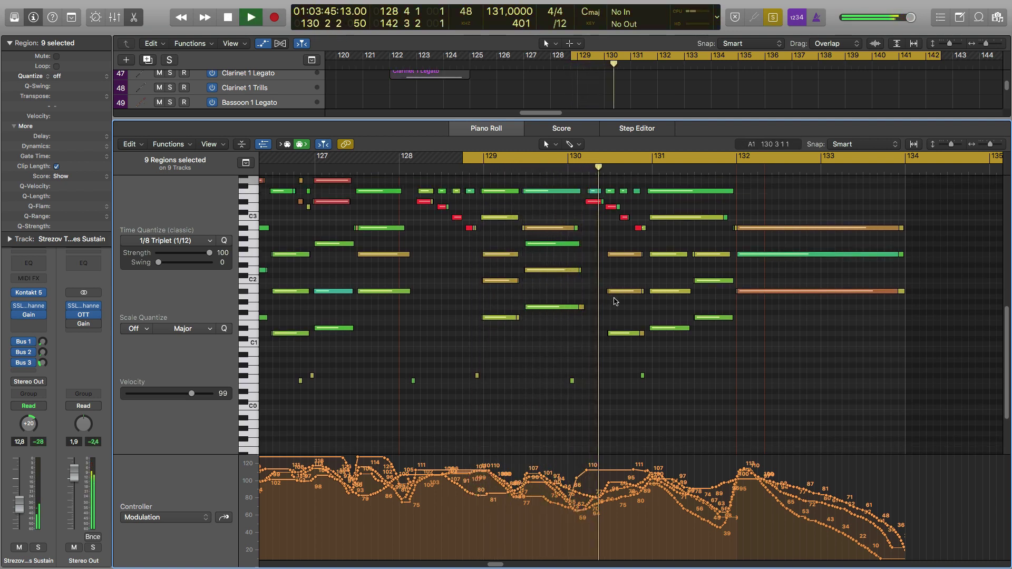
scroll(606, 305, up, 3)
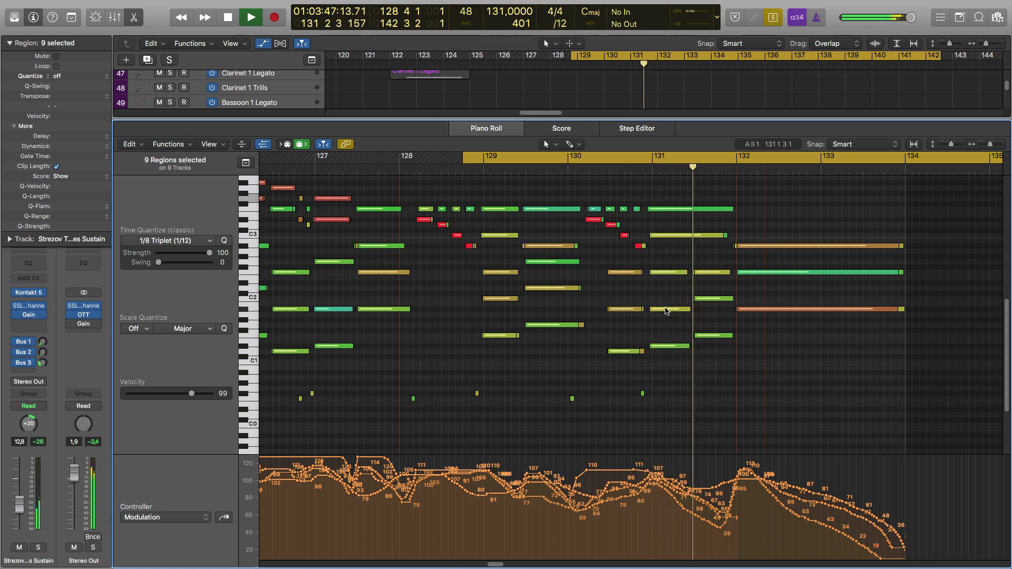
key(p)
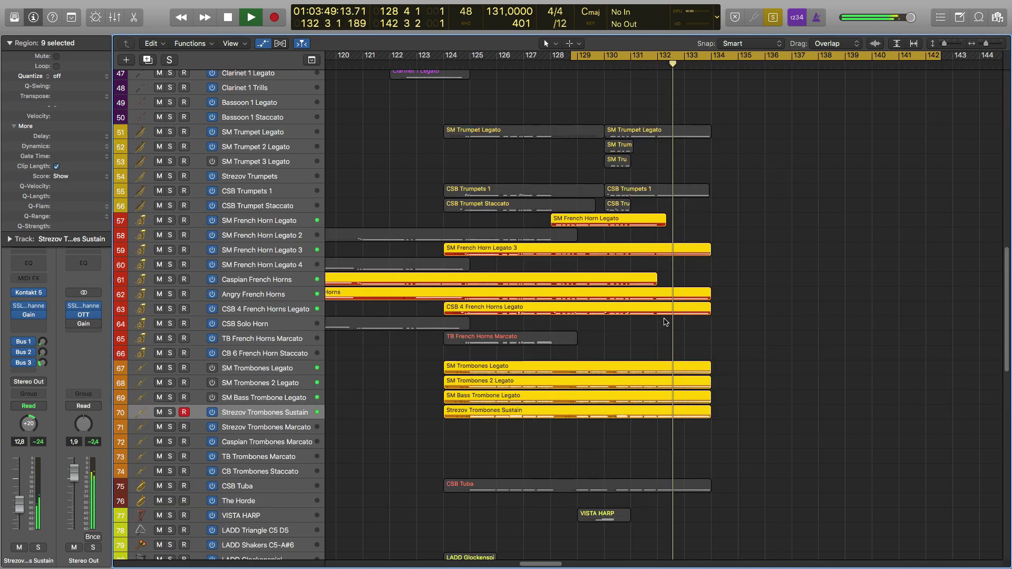
key(space)
scroll(585, 211, up, 3)
click(564, 145)
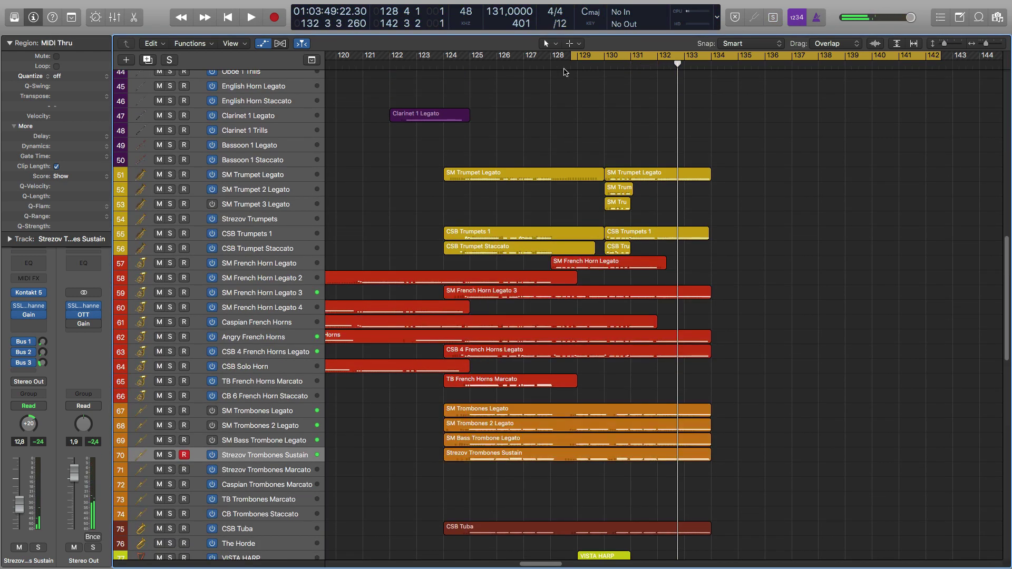
Extend the cycle range back to start at 122 2 1 and bring the VISTA and CSS string regions into view.
drag(573, 56, 457, 56)
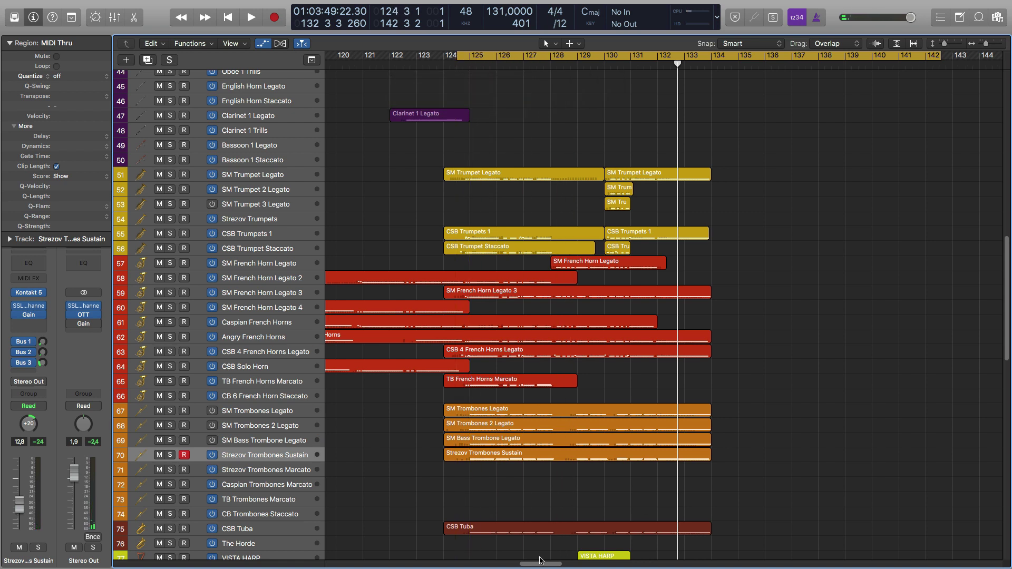
drag(706, 387, 509, 275)
mouse_move(415, 257)
mouse_down()
mouse_move(679, 168)
mouse_move(412, 248)
mouse_up()
scroll(680, 167, up, 5)
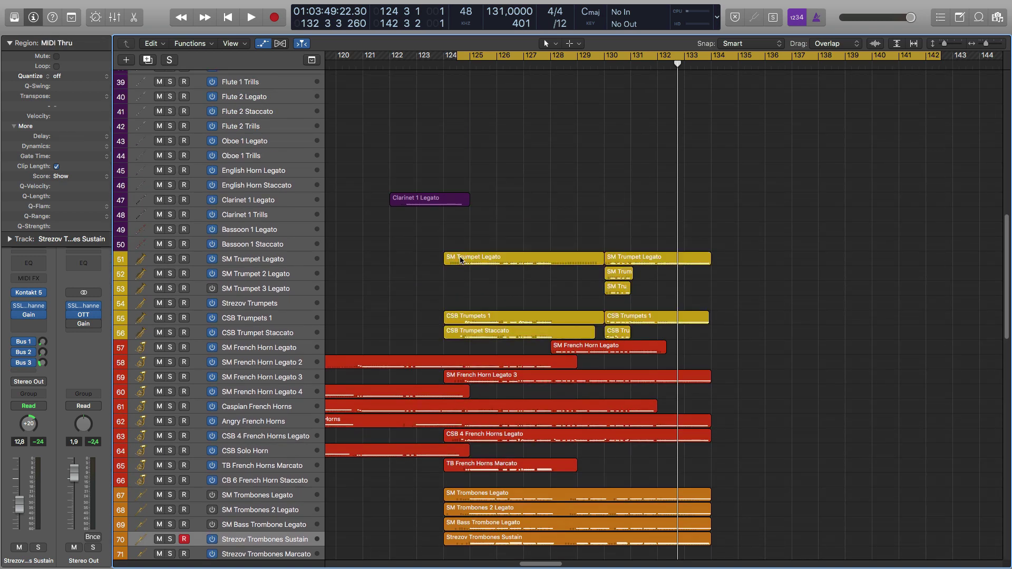
scroll(448, 335, up, 12)
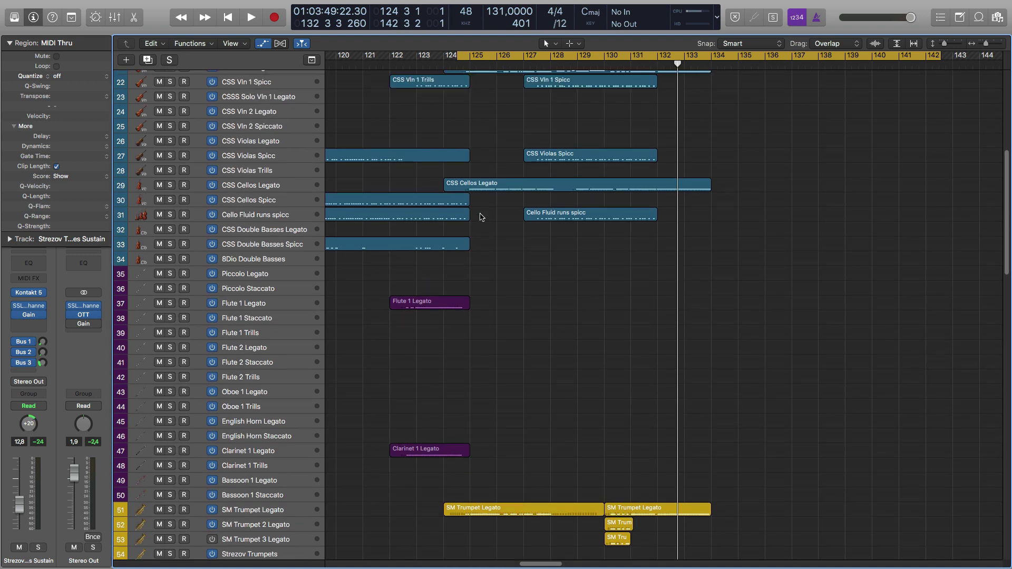
scroll(480, 216, up, 8)
drag(523, 64, 485, 64)
key(super+Right)
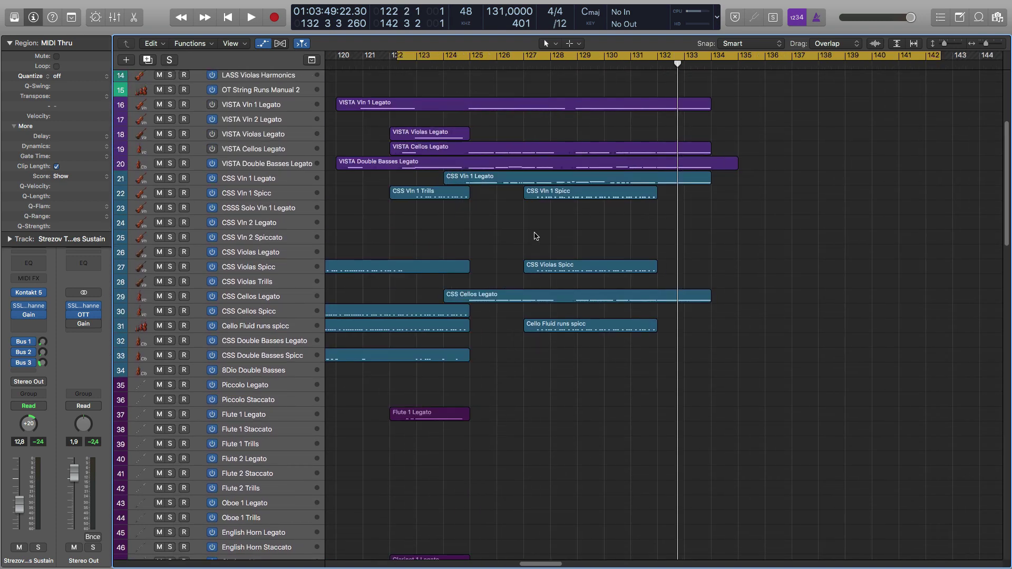
scroll(646, 362, left, 3)
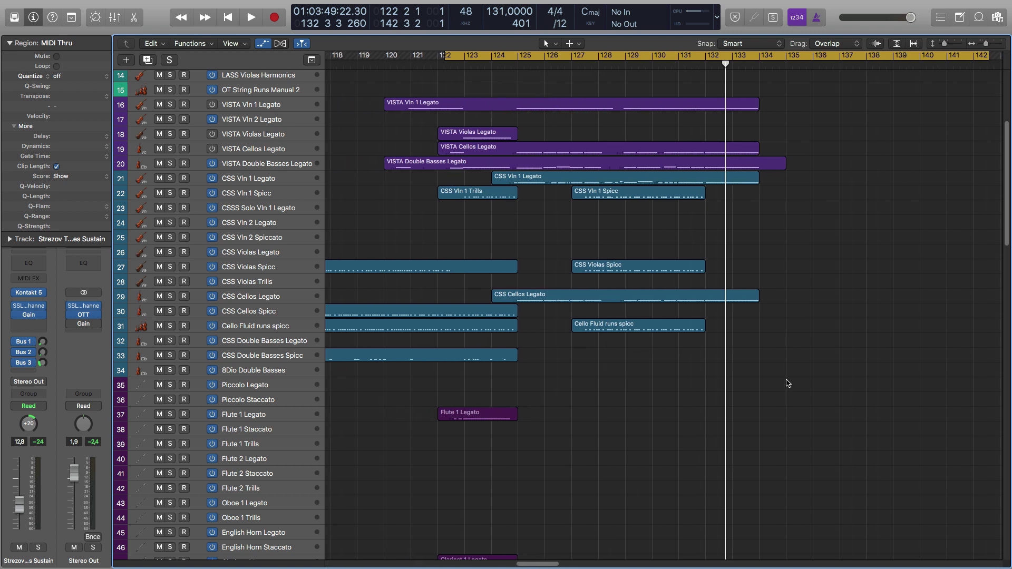
Solo and play all VISTA and CSS string regions, move the cycle start to 124 3 1, then stop and turn solo off.
drag(788, 383, 416, 87)
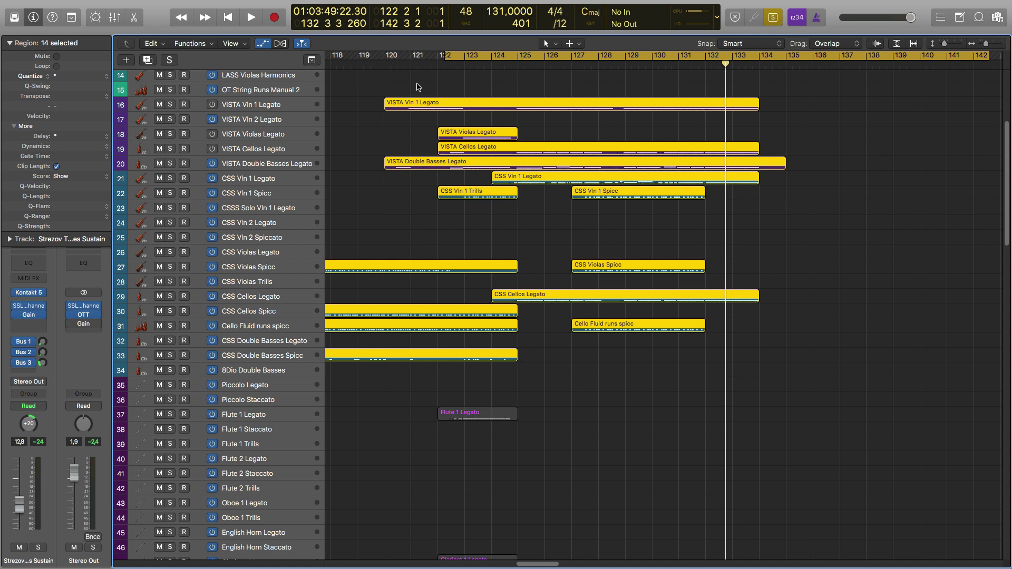
key(space)
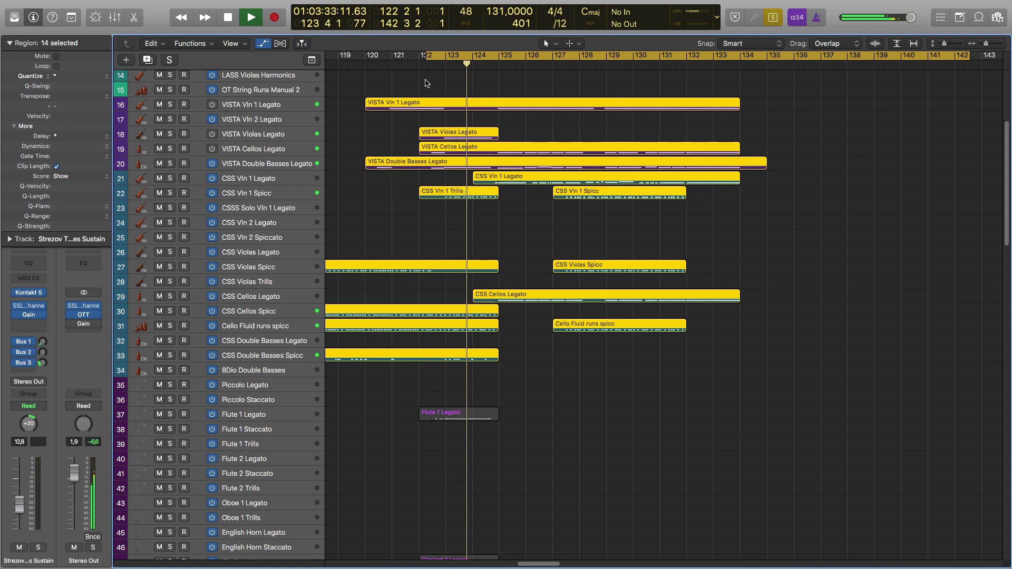
drag(426, 57, 492, 56)
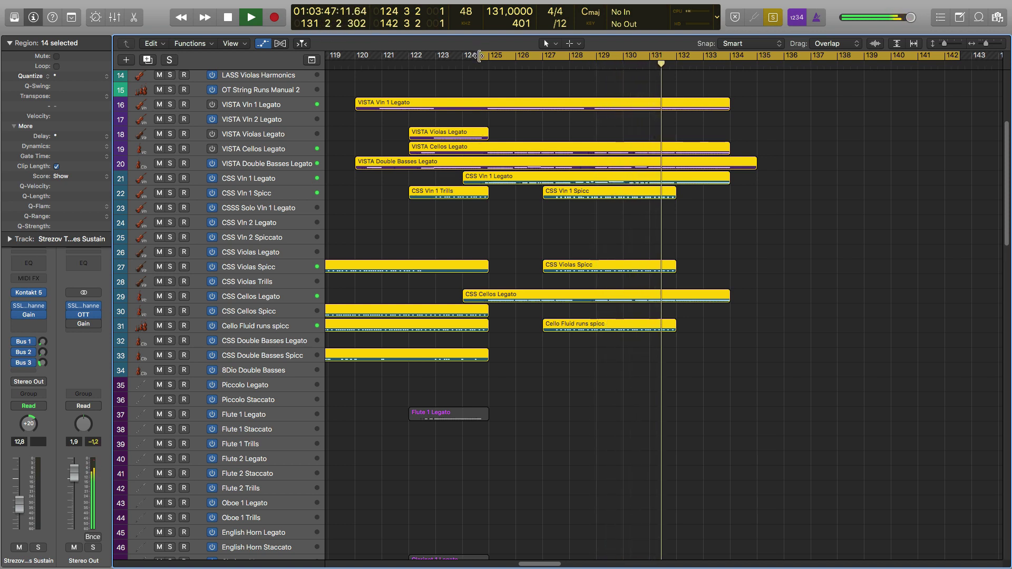
key(space)
key(super+z)
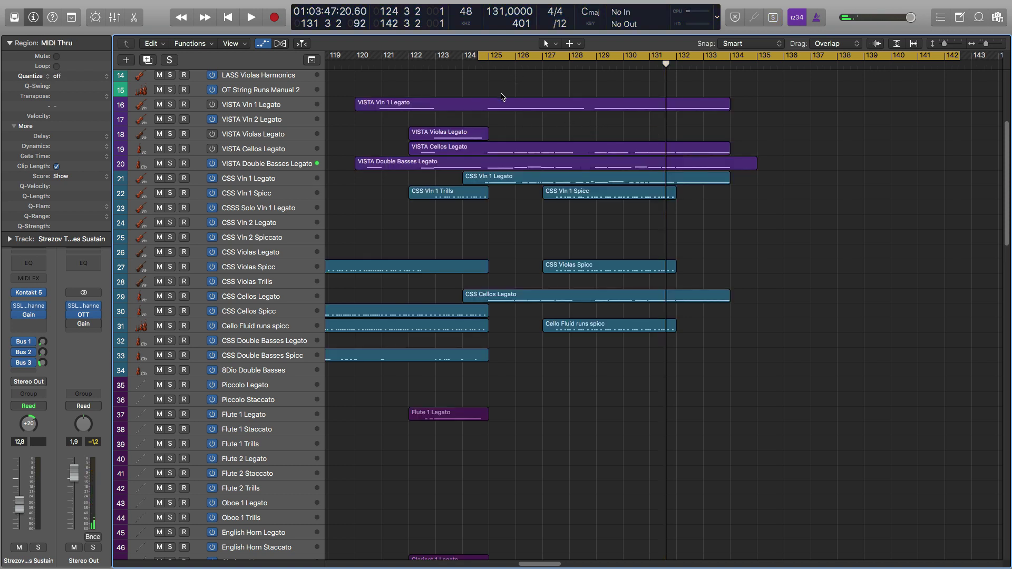
Solo the VISTA Vln 1 Legato region with the first SM Trumpet Legato, CSB Trumpets 1 and CSB Trumpet Staccato regions, play briefly, then stop.
click(278, 108)
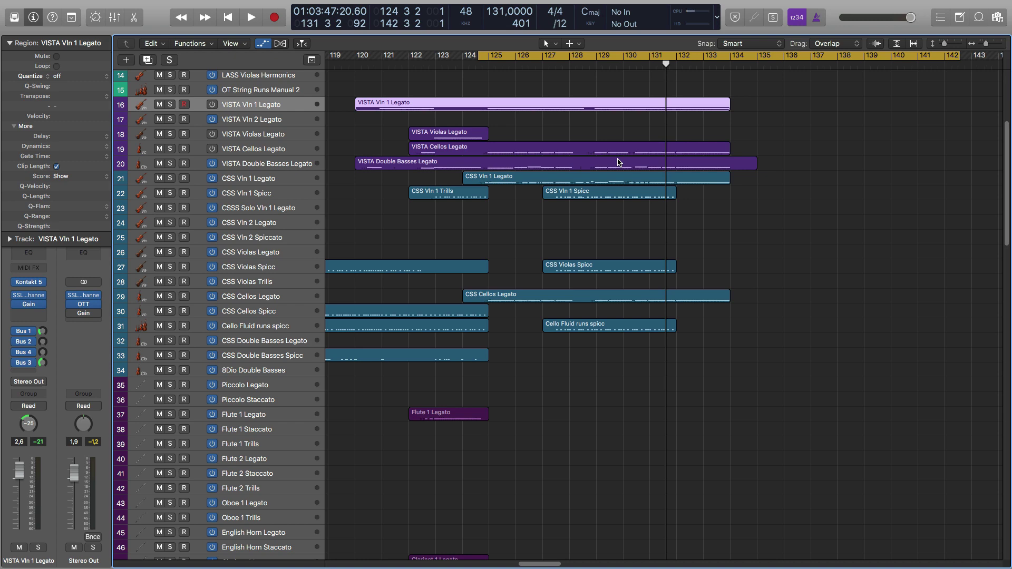
scroll(548, 377, down, 5)
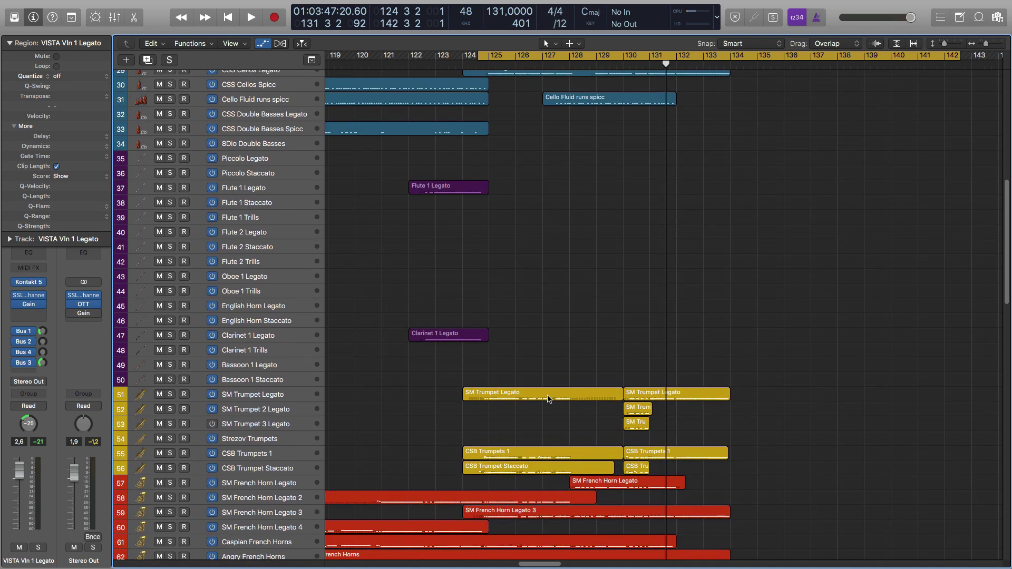
drag(451, 477, 521, 388)
scroll(522, 364, up, 8)
key(ctrl+s)
key(space)
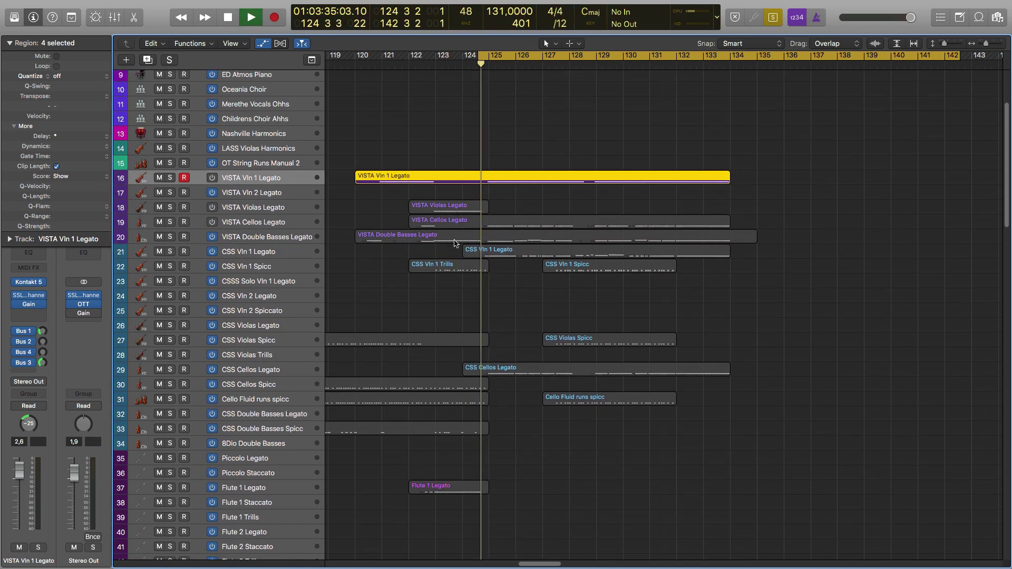
key(space)
key(ctrl+s)
Swap VISTA Vln 1 Legato for CSS Vln 1 Legato in the trumpet selection, play it soloed, then stop and clear the selection.
shift+click(500, 258)
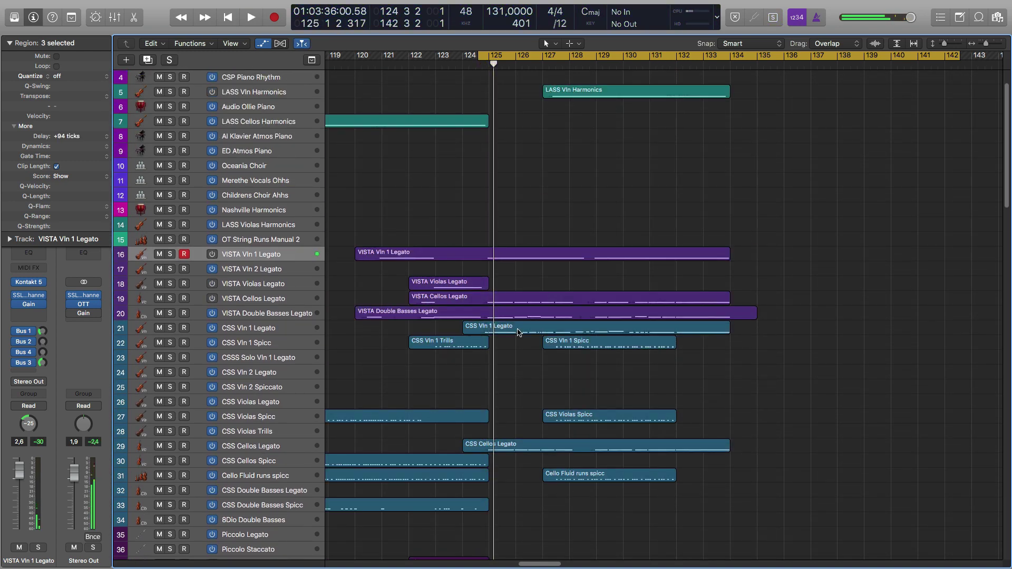
shift+click(518, 327)
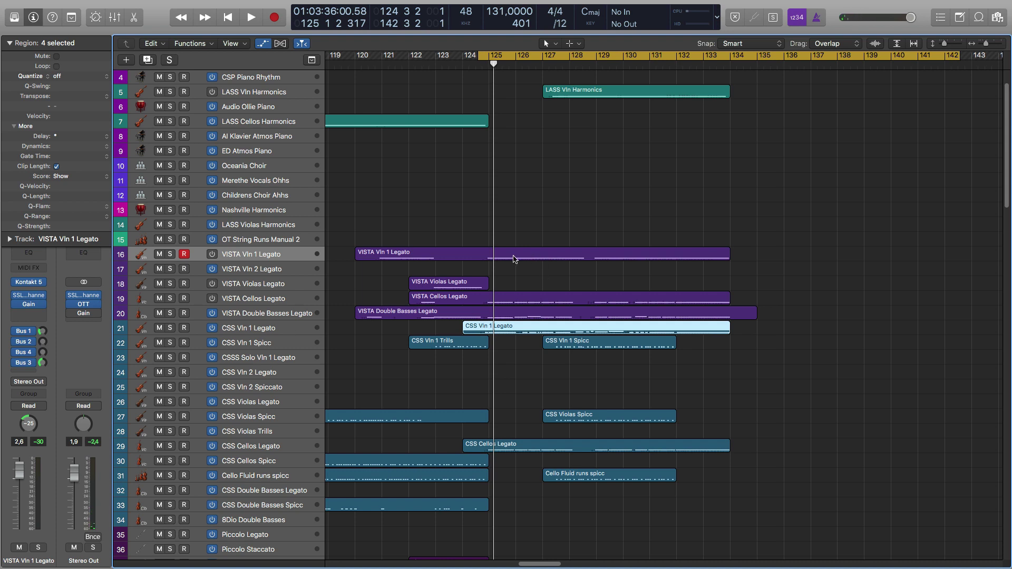
key(space)
key(ctrl+s)
key(space)
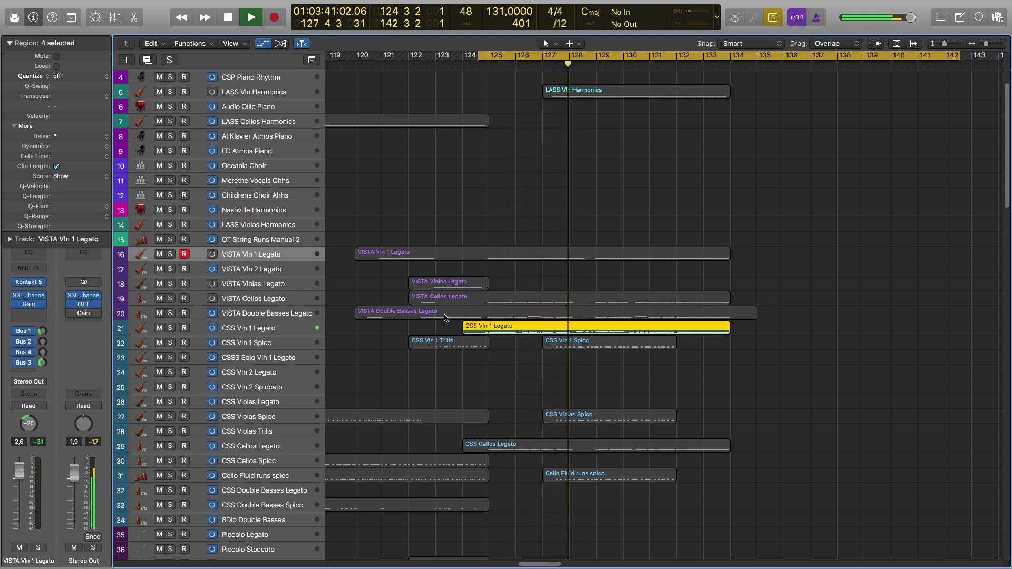
key(space)
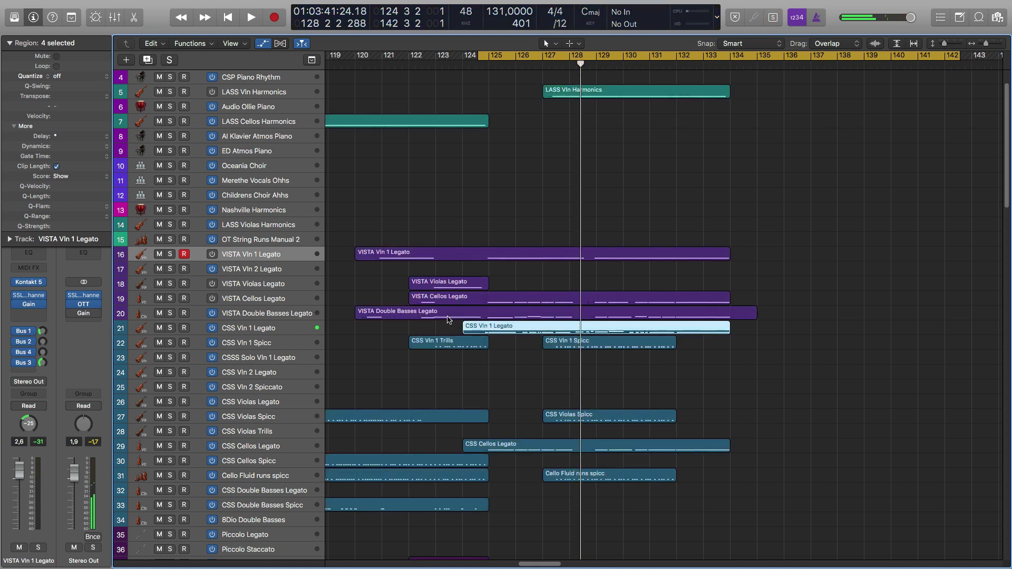
click(474, 220)
Solo all VISTA and CSS string regions again and play them from 124 3 1, then stop and turn solo off.
scroll(593, 315, down, 5)
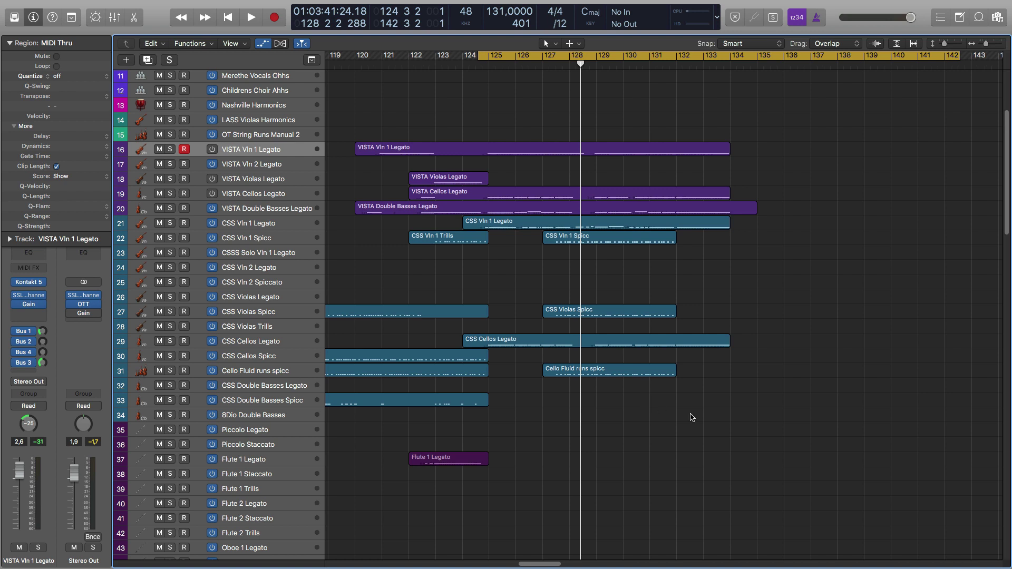
drag(726, 436, 480, 73)
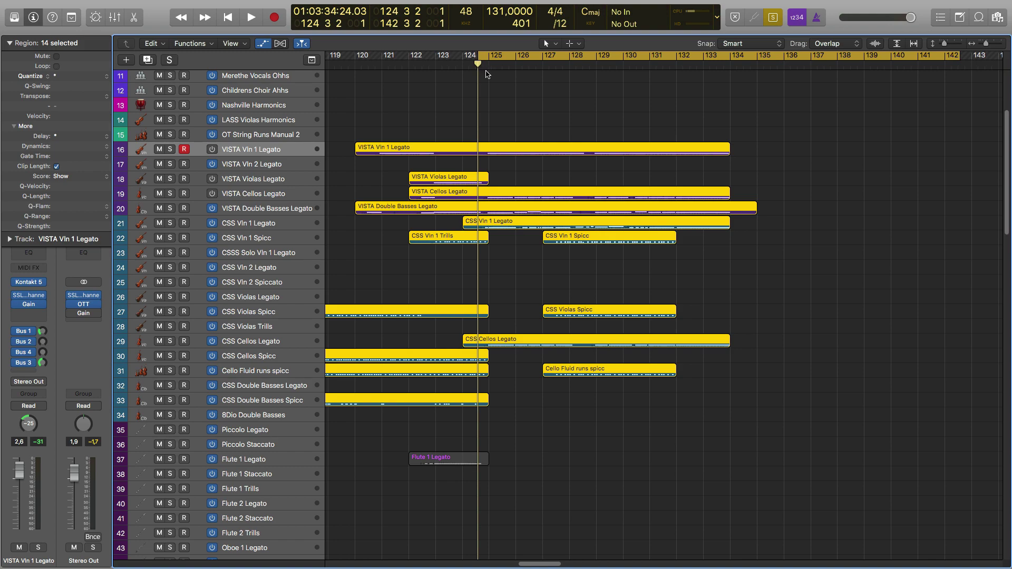
scroll(575, 283, down, 10)
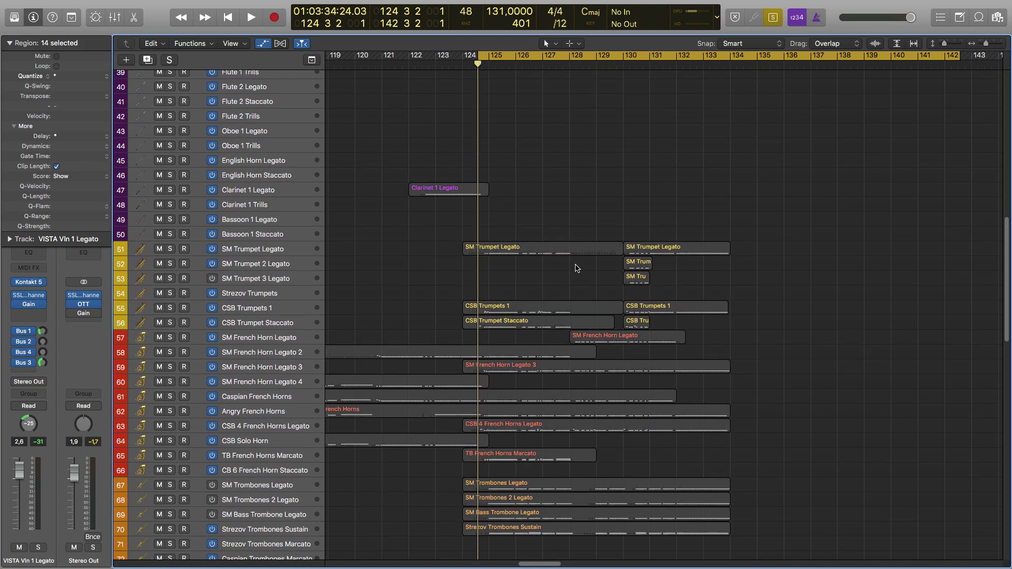
scroll(548, 322, up, 7)
scroll(548, 321, up, 3)
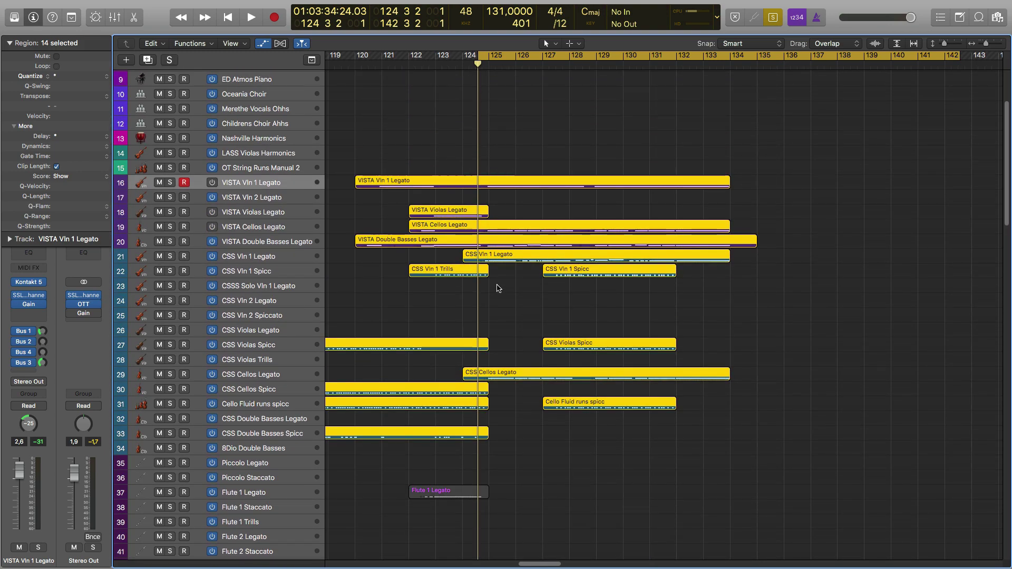
key(space)
scroll(495, 287, down, 2)
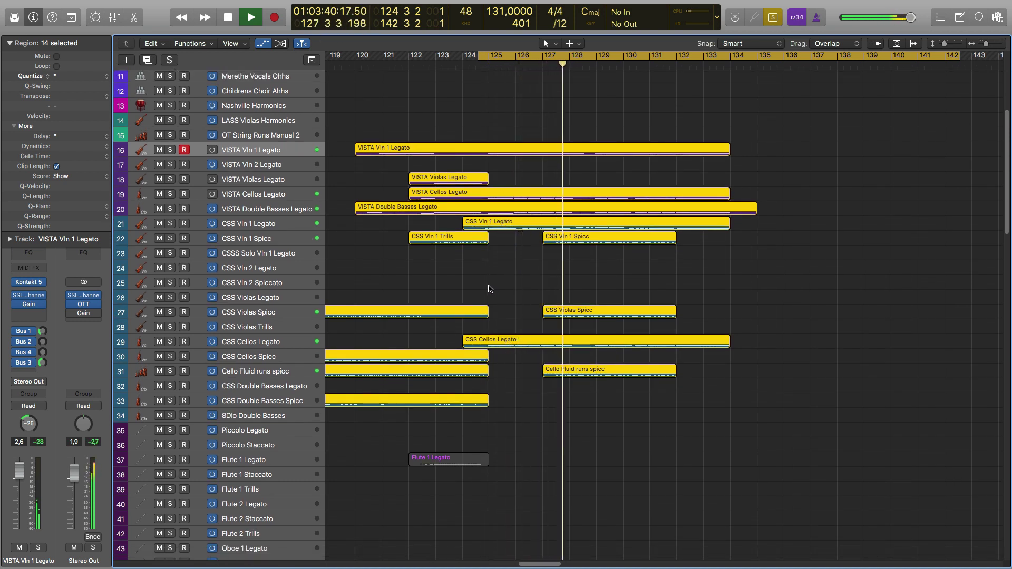
key(space)
click(514, 285)
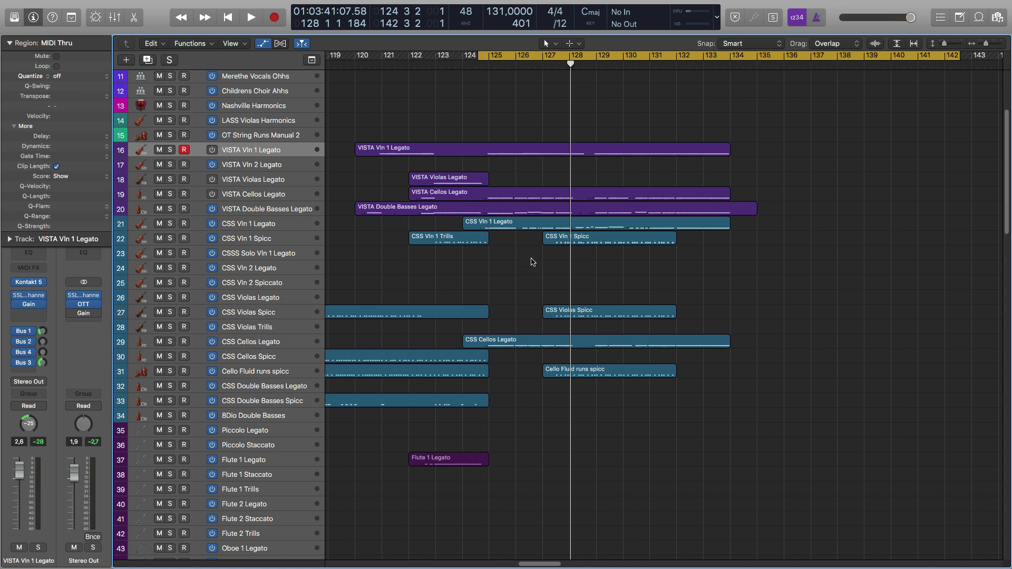
Extend the cycle range back to start at 108 3 1, near the Track start marker.
key(super+Left)
scroll(522, 245, left, 5)
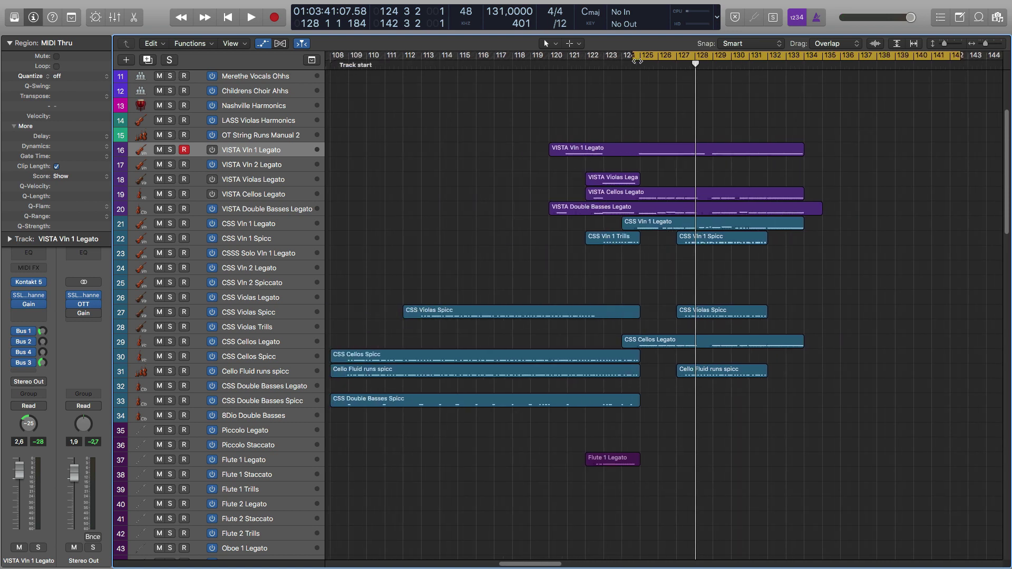
drag(636, 60, 357, 164)
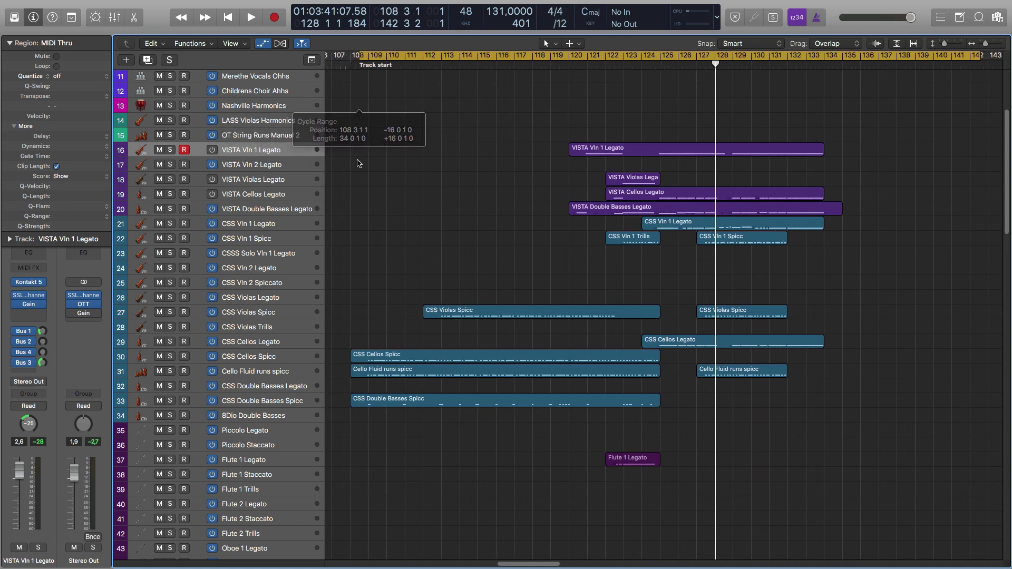
Select the 8Dio Timpani Hit track together with its region among the percussion tracks.
scroll(356, 260, down, 10)
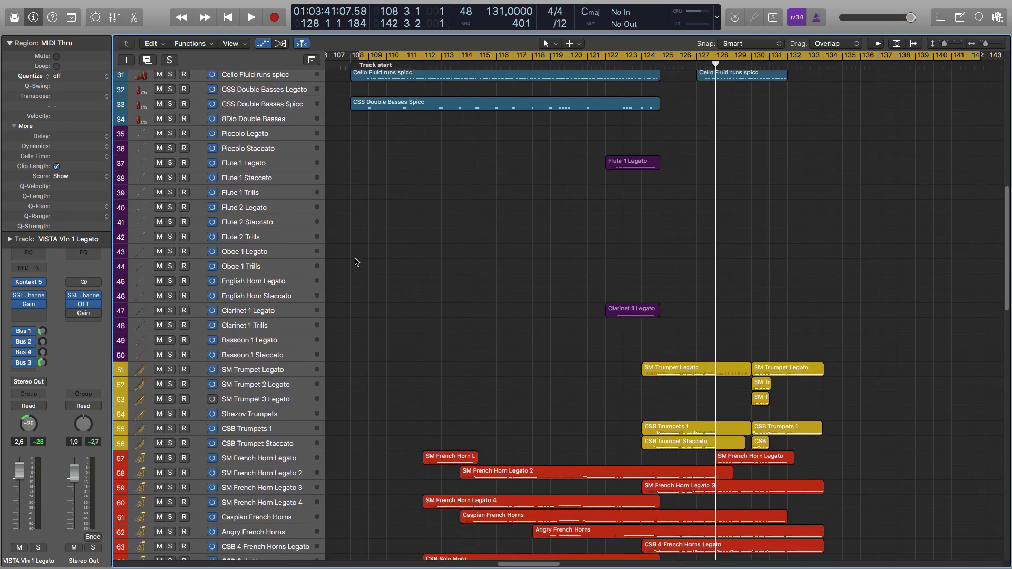
scroll(355, 262, down, 7)
scroll(357, 262, down, 10)
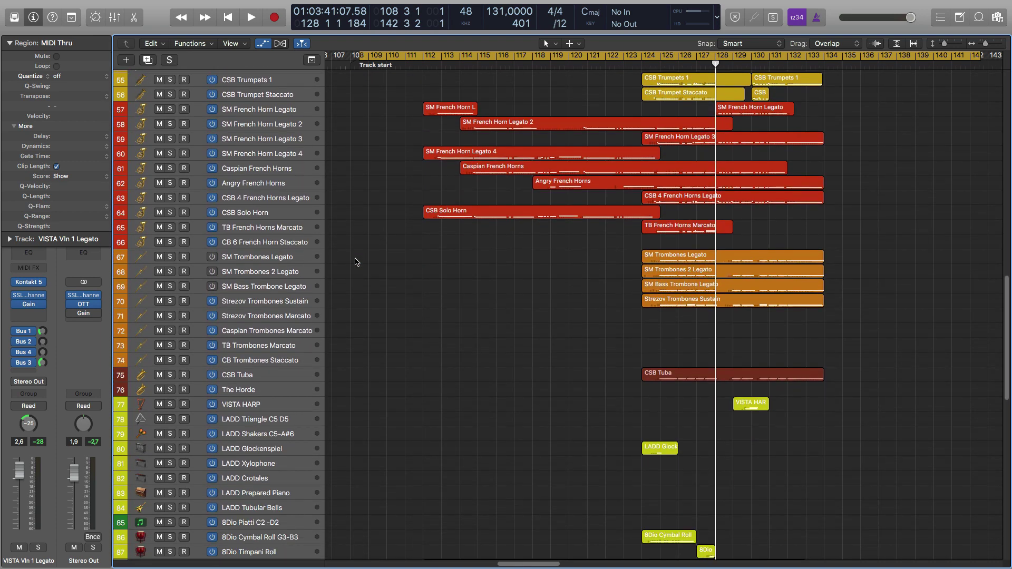
click(273, 403)
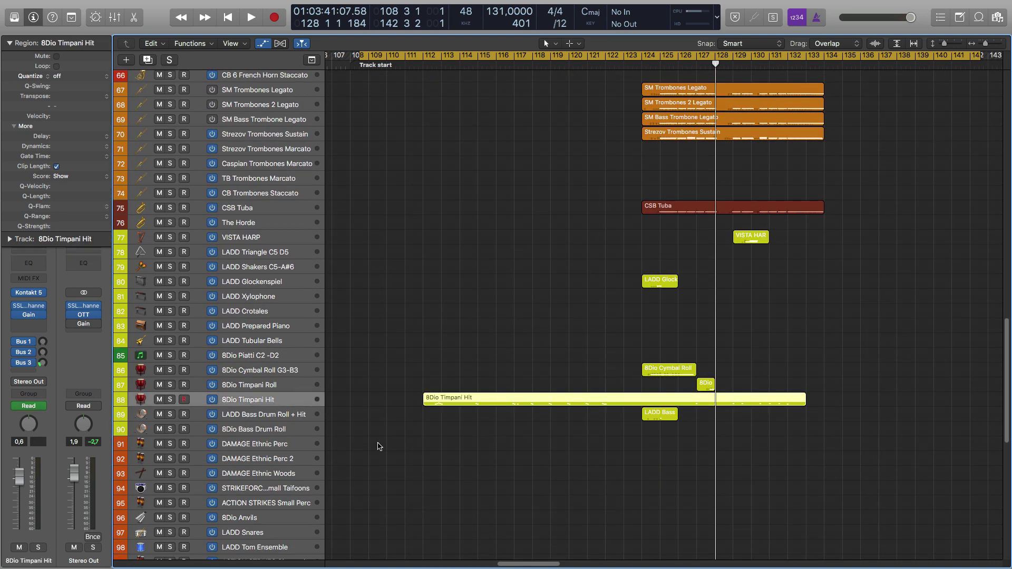
Solo the 8Dio Timpani Hit region and play its opening around bars 112 to 114, then stop, turn solo off and clear the selection.
click(451, 407)
key(ctrl+s)
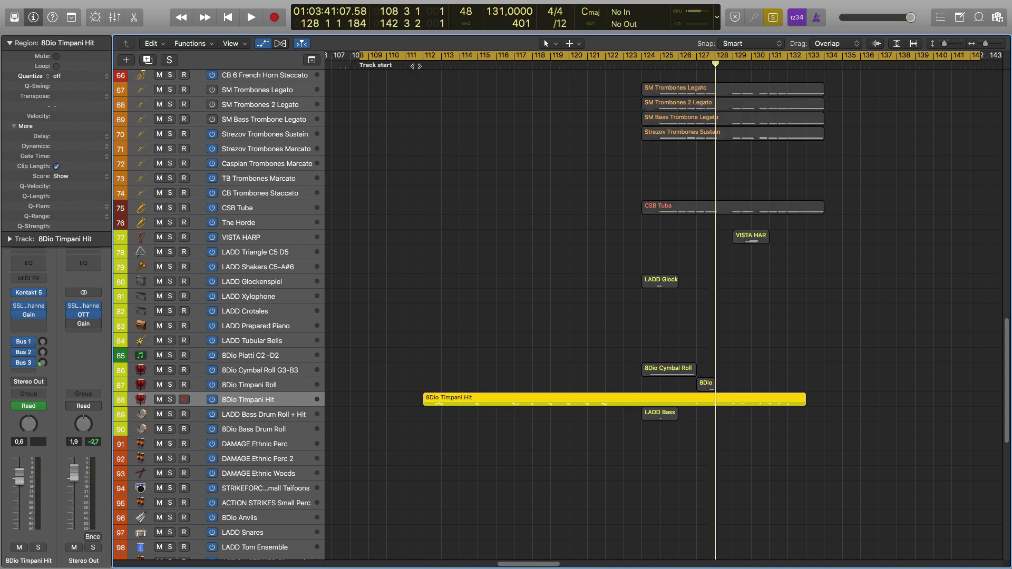
click(415, 66)
key(period)
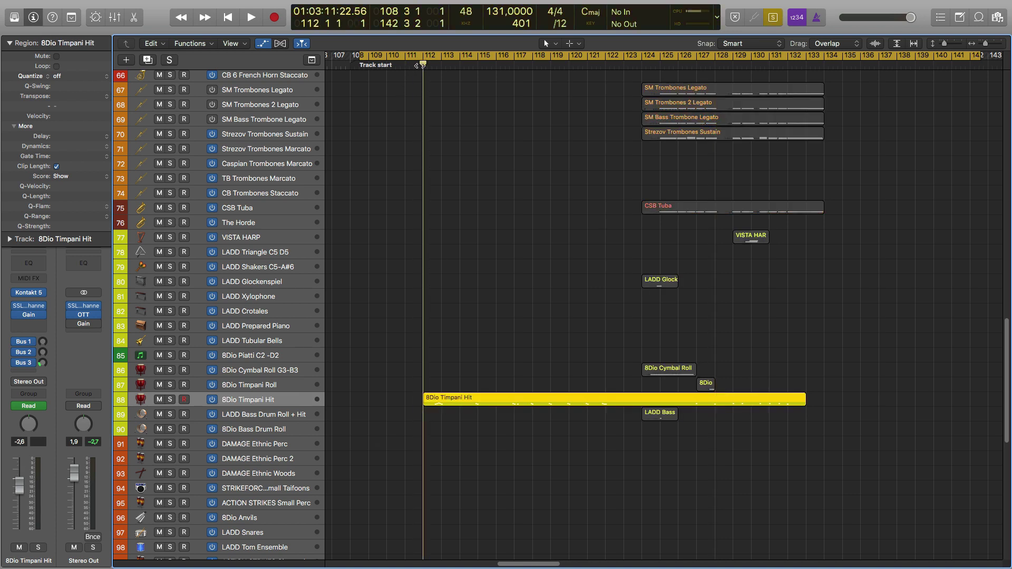
key(space)
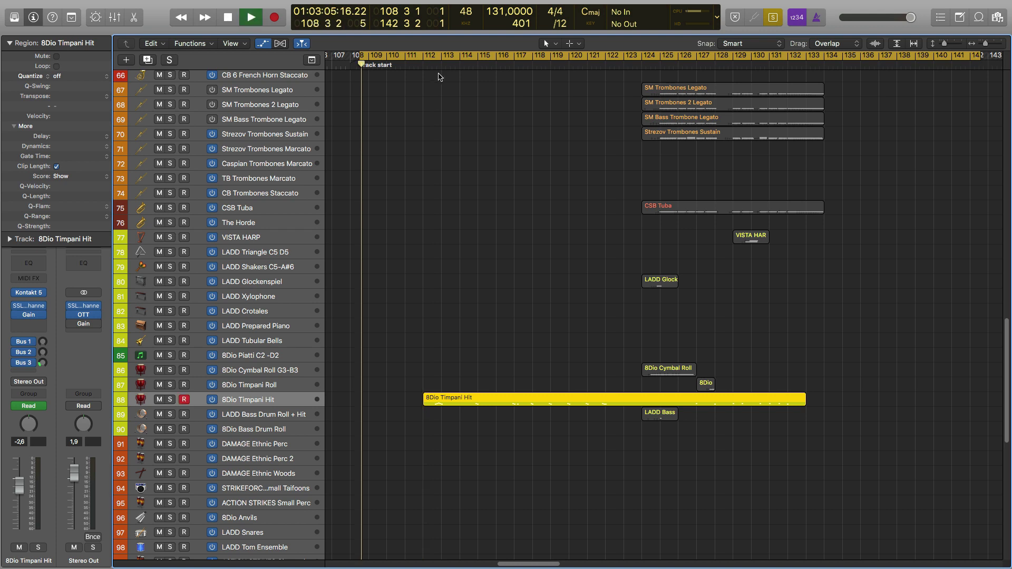
key(period)
key(period)
key(period)
key(period)
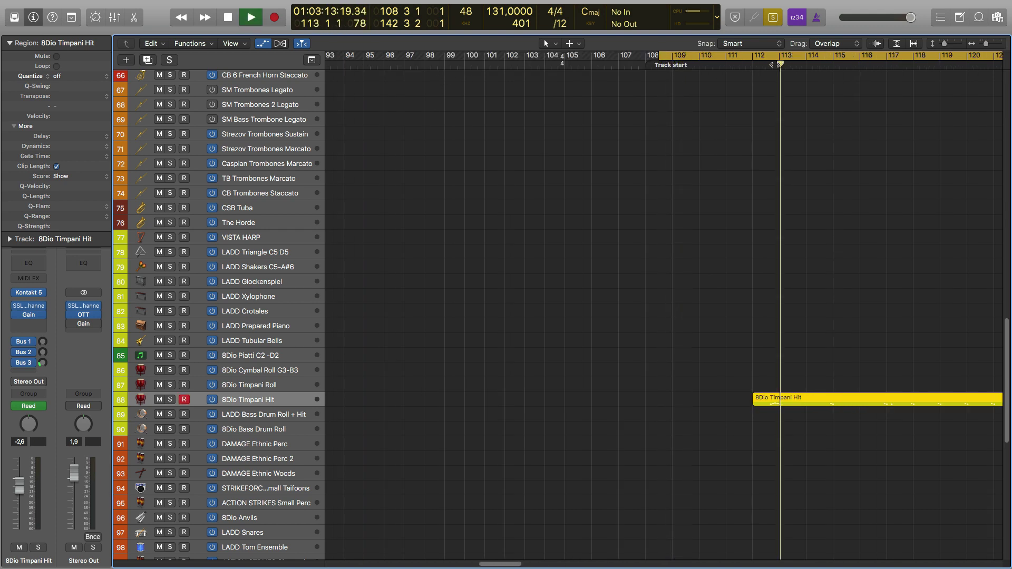
key(comma)
key(comma)
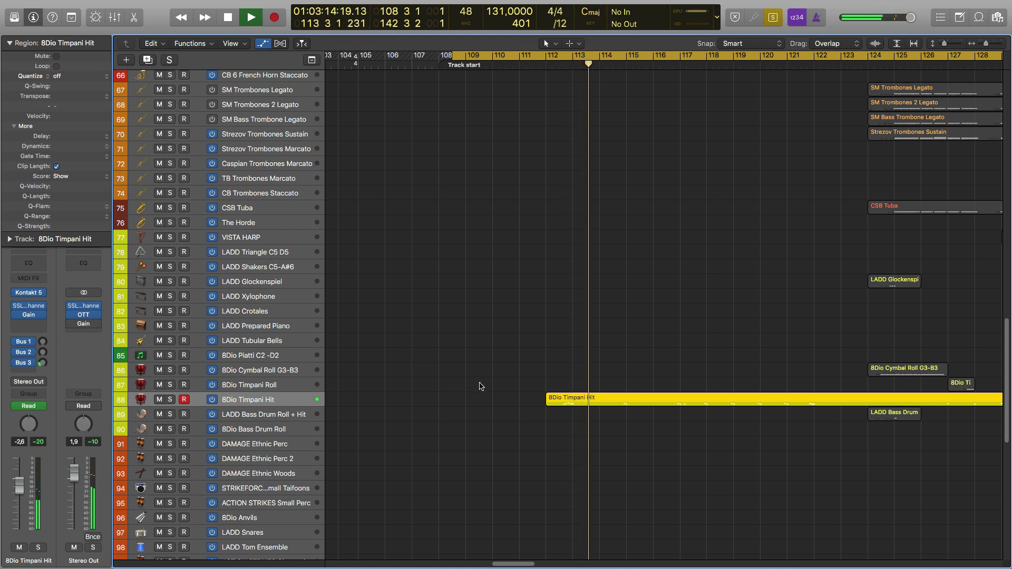
key(space)
click(439, 421)
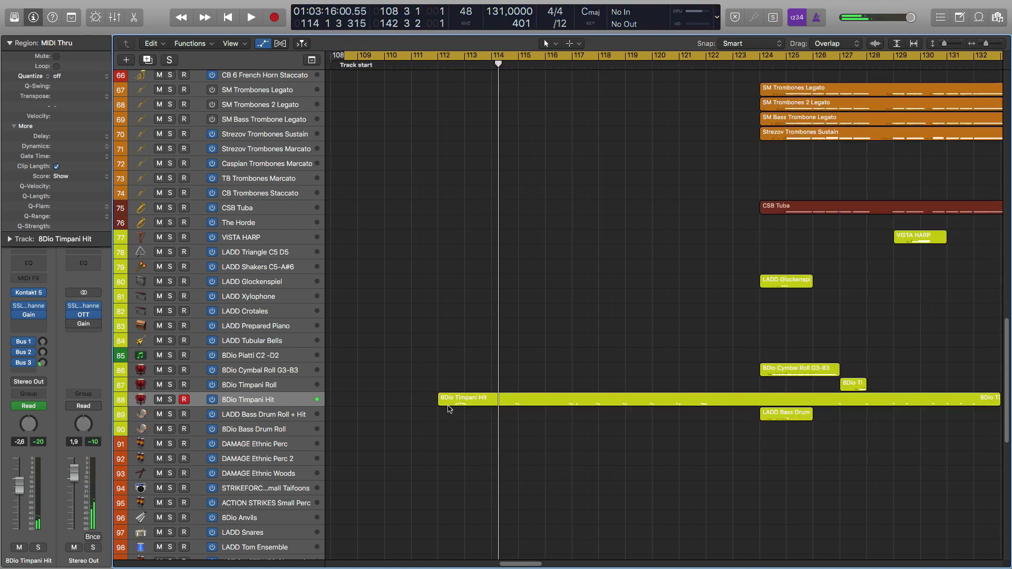
Examine the notes of the 8Dio Timpani Hit region in the Piano Roll, then close the editor.
click(451, 405)
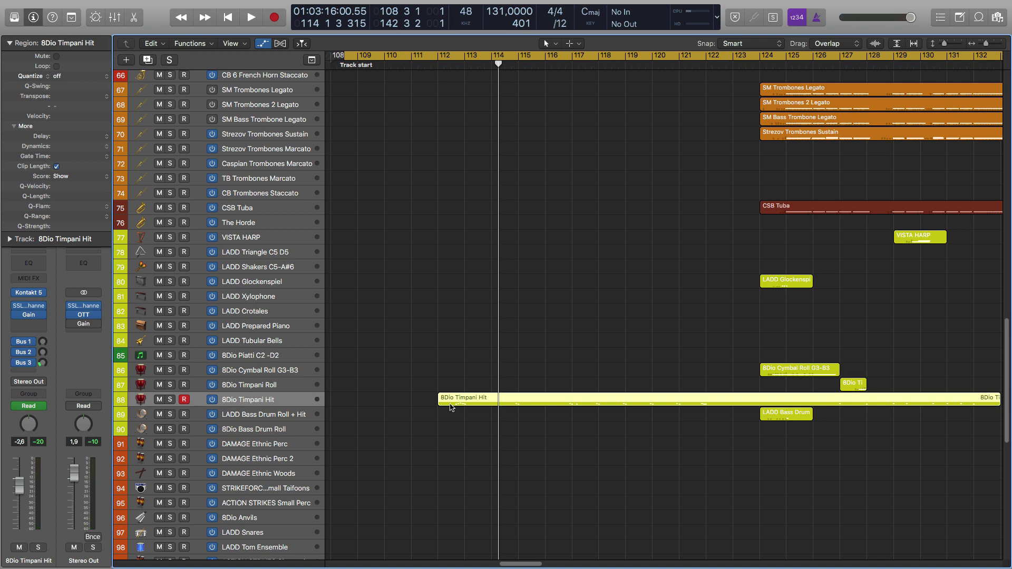
double_click(451, 405)
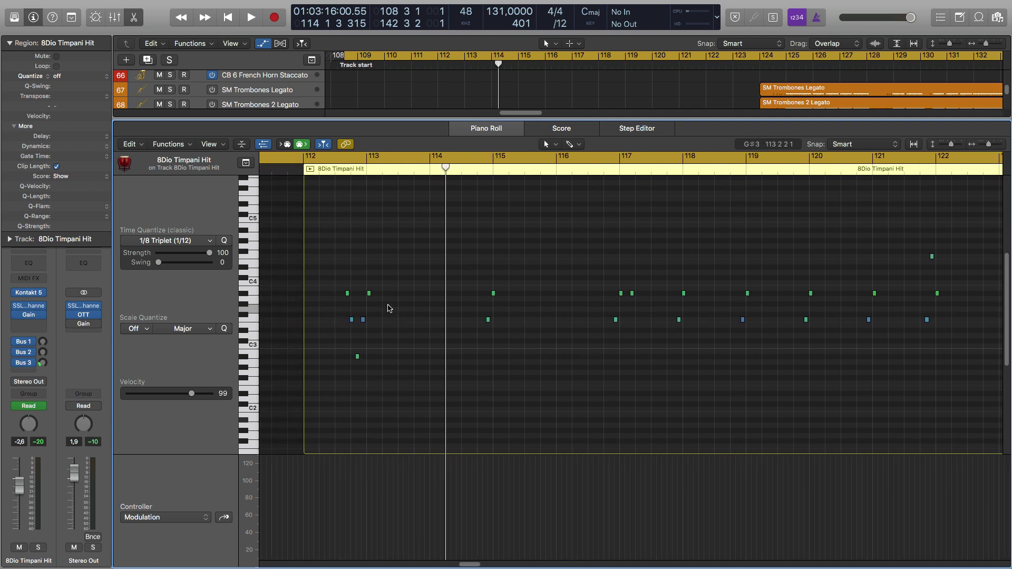
click(368, 293)
key(e)
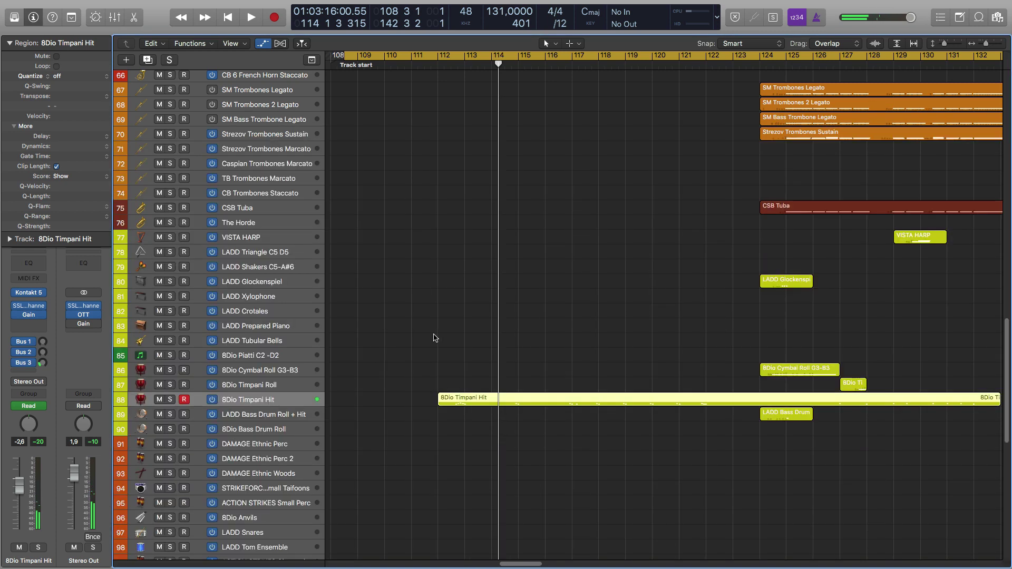
Select the 8Dio Cymbal Roll region, followed by the LADD Glockenspiel track together with its region.
scroll(511, 352, right, 5)
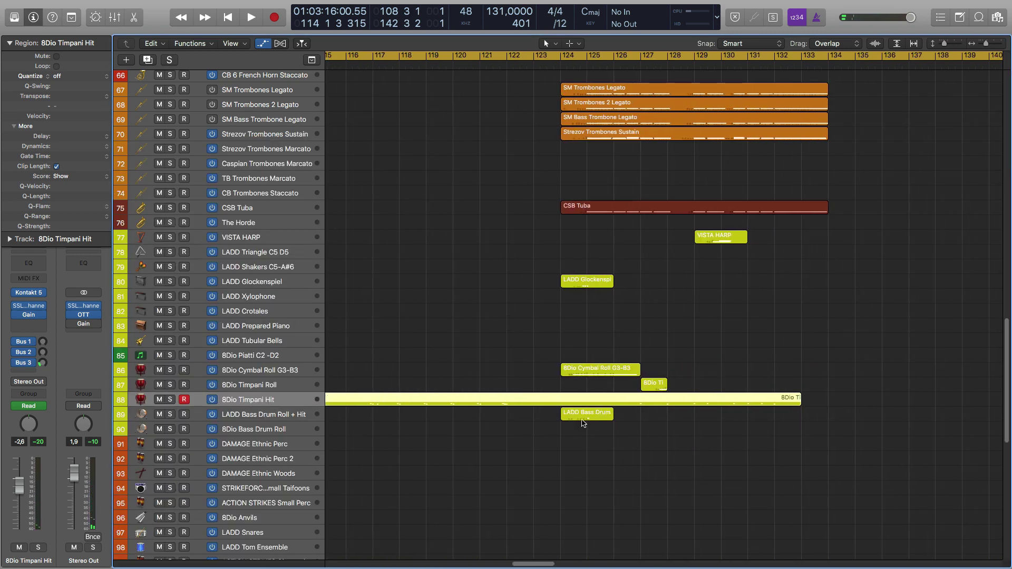
scroll(590, 380, right, 2)
click(510, 371)
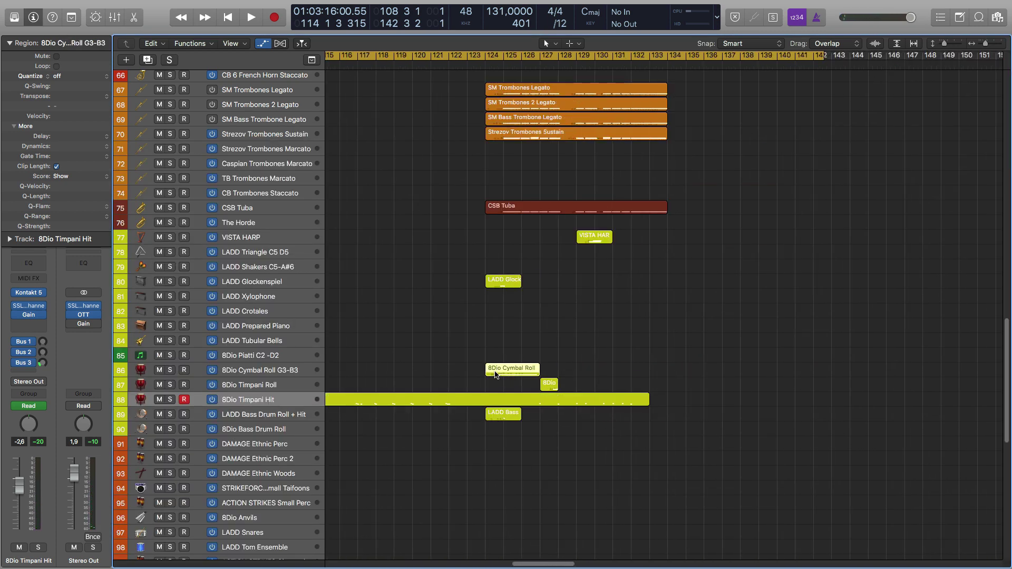
click(522, 287)
click(273, 285)
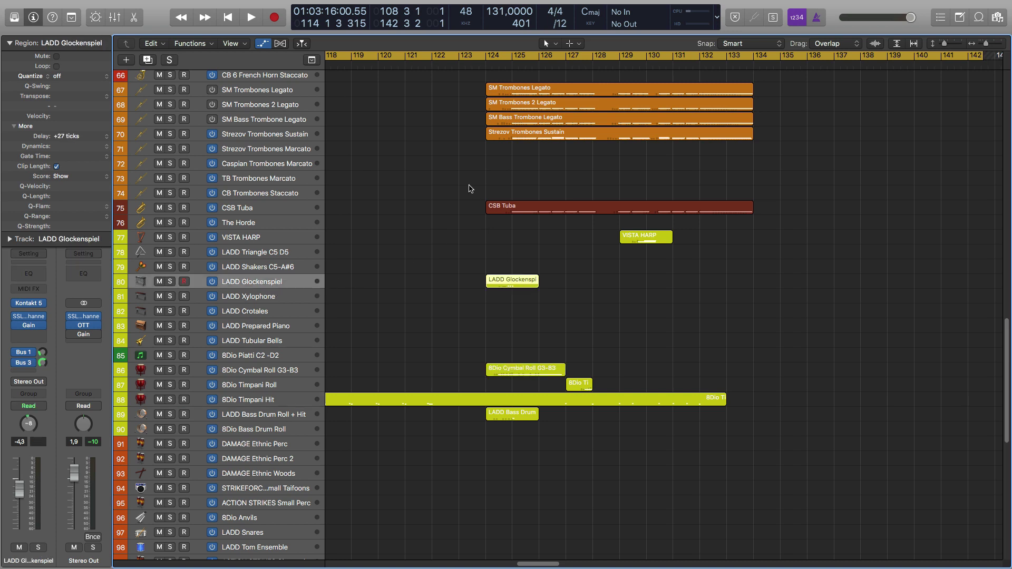
Play the LADD Glockenspiel region soloed from its start, then stop, turn solo off and clear the selection.
key(ctrl+s)
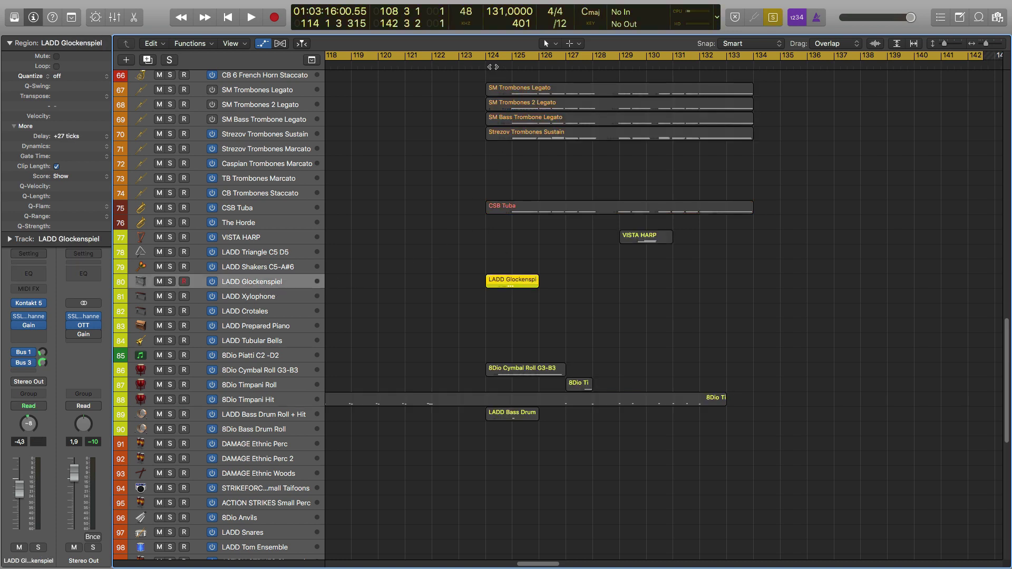
key(shift+Return)
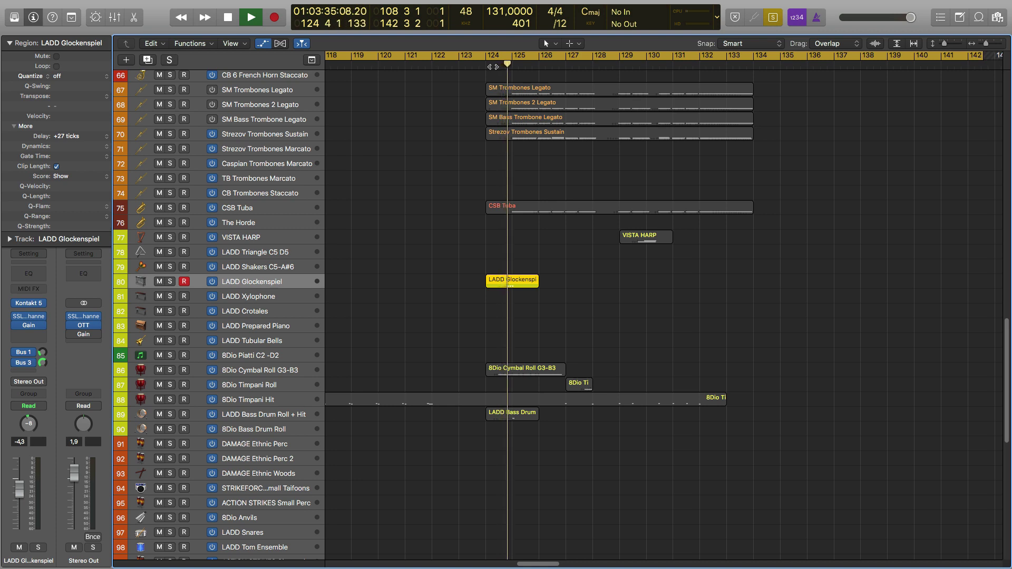
key(space)
key(ctrl+s)
click(429, 272)
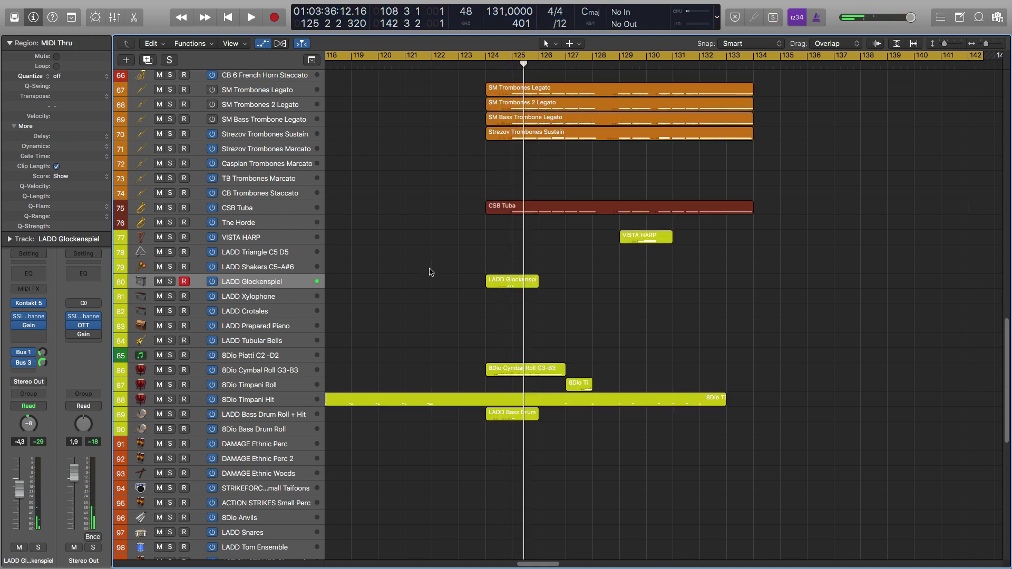
Select the VISTA HARP track with its region, solo it and play it twice from 129 1 1, then stop and turn solo off.
scroll(430, 271, up, 6)
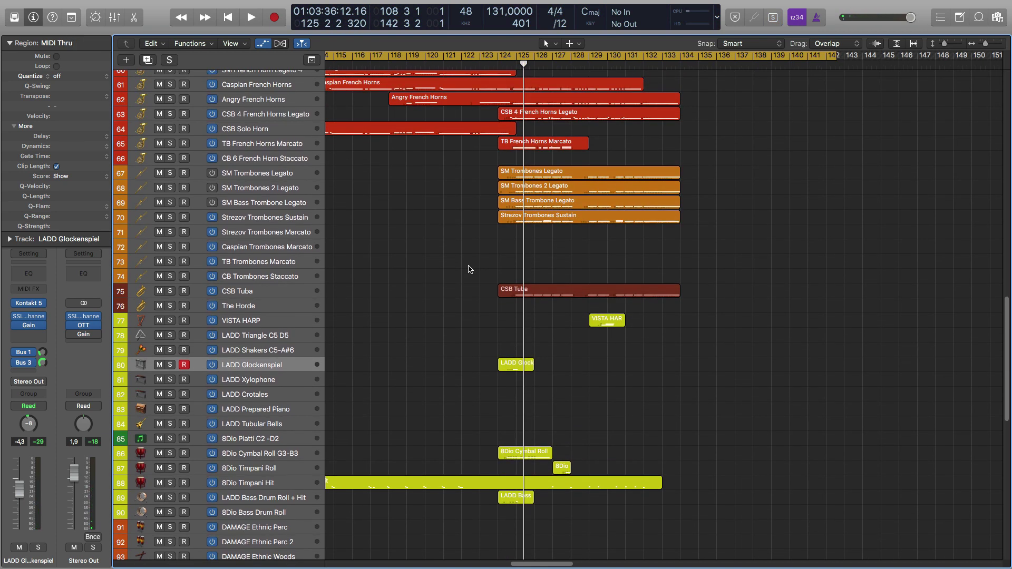
click(293, 323)
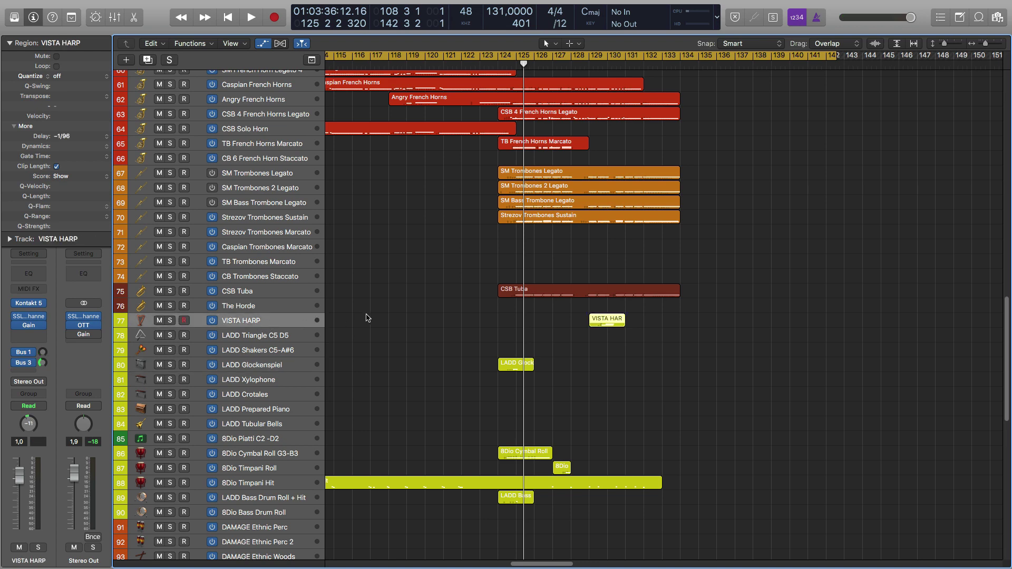
key(ctrl+s)
click(583, 64)
scroll(712, 73, up, 5)
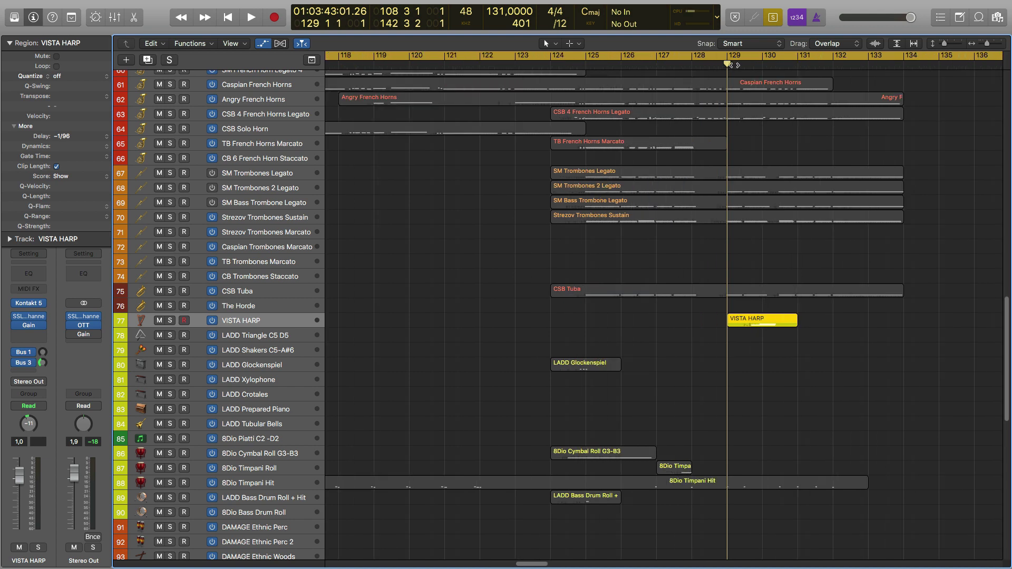
key(space)
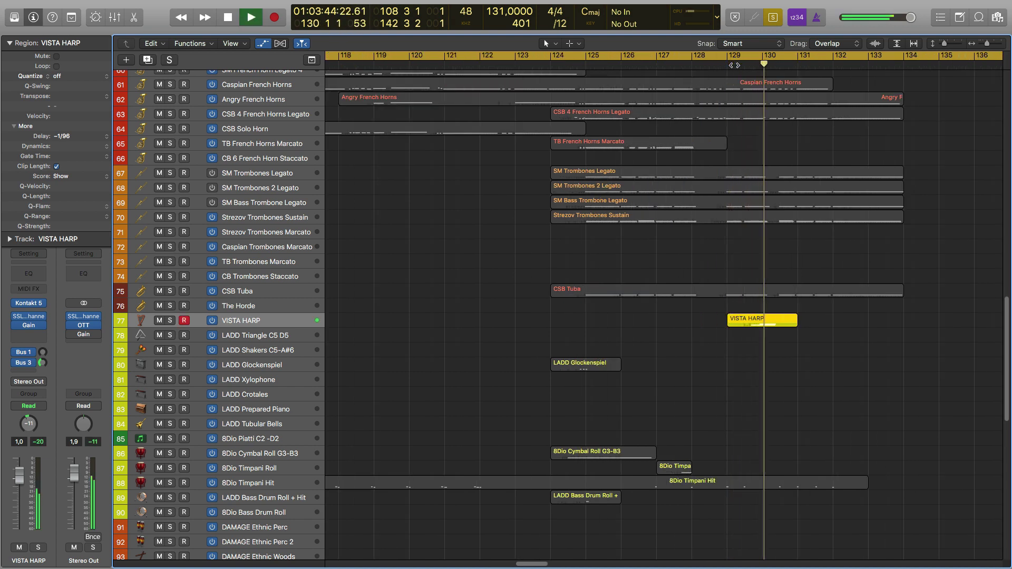
key(space)
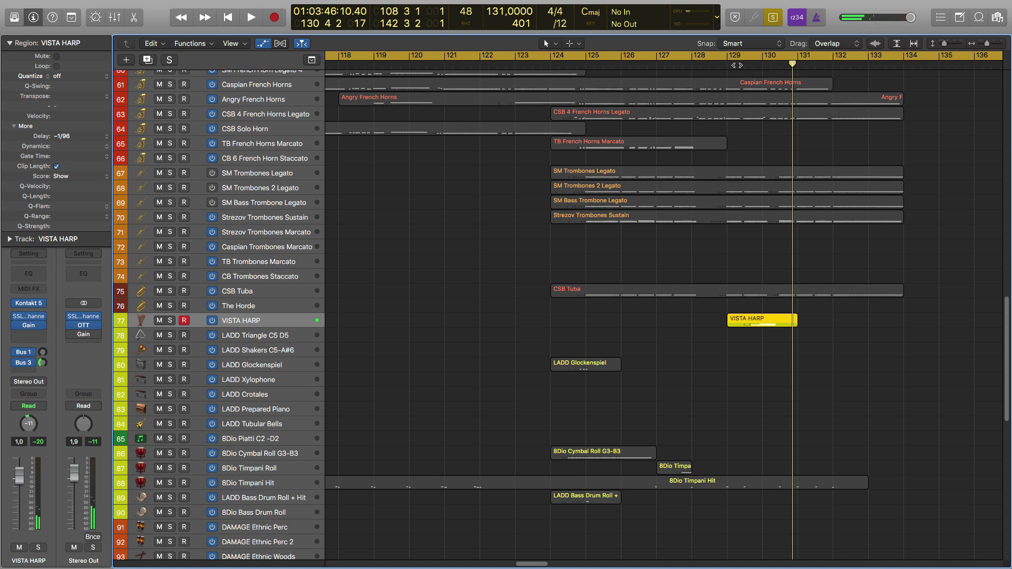
key(space)
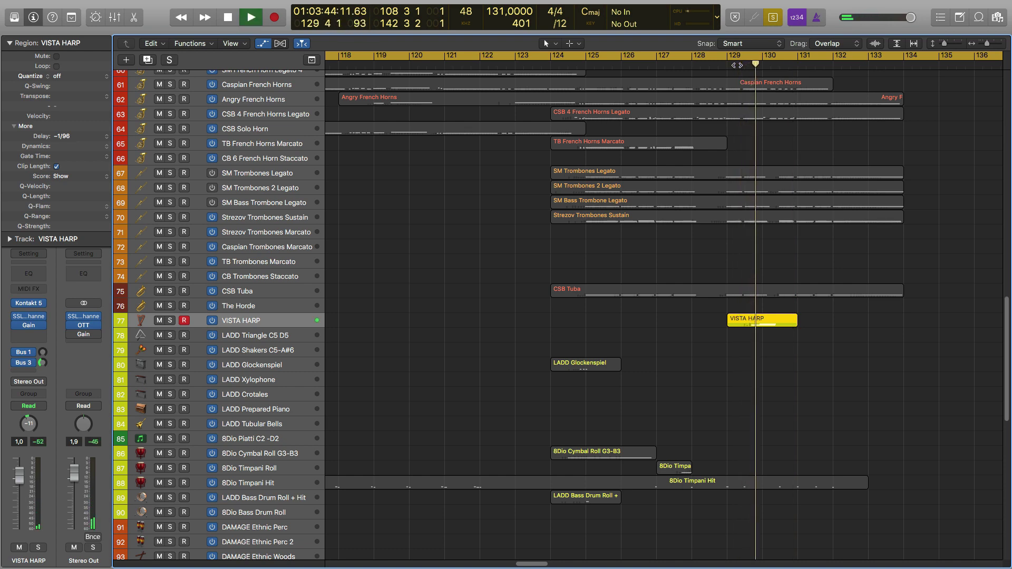
key(space)
key(ctrl+s)
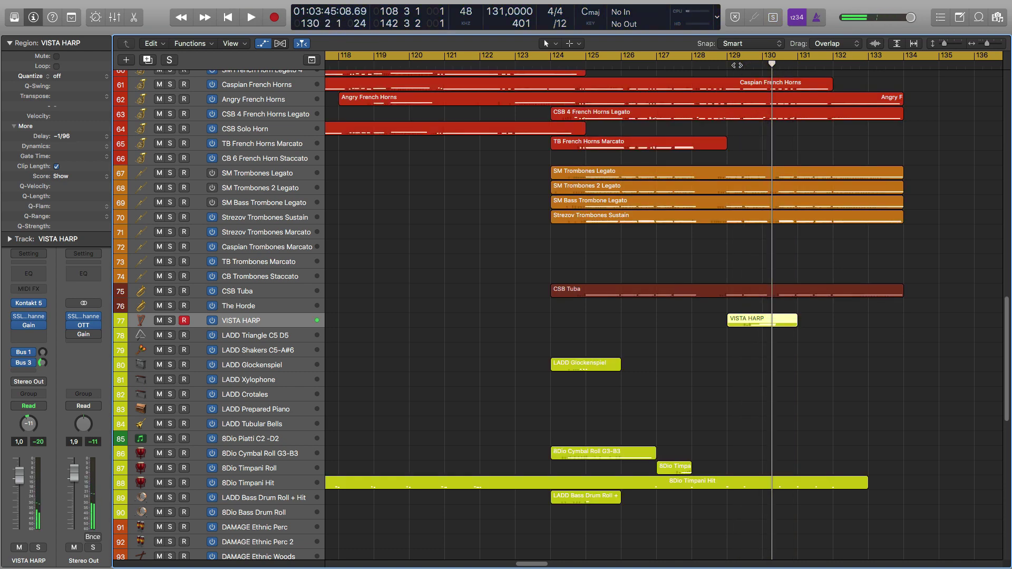
Solo the VISTA HARP region again and play it from near bar 129.
key(ctrl+s)
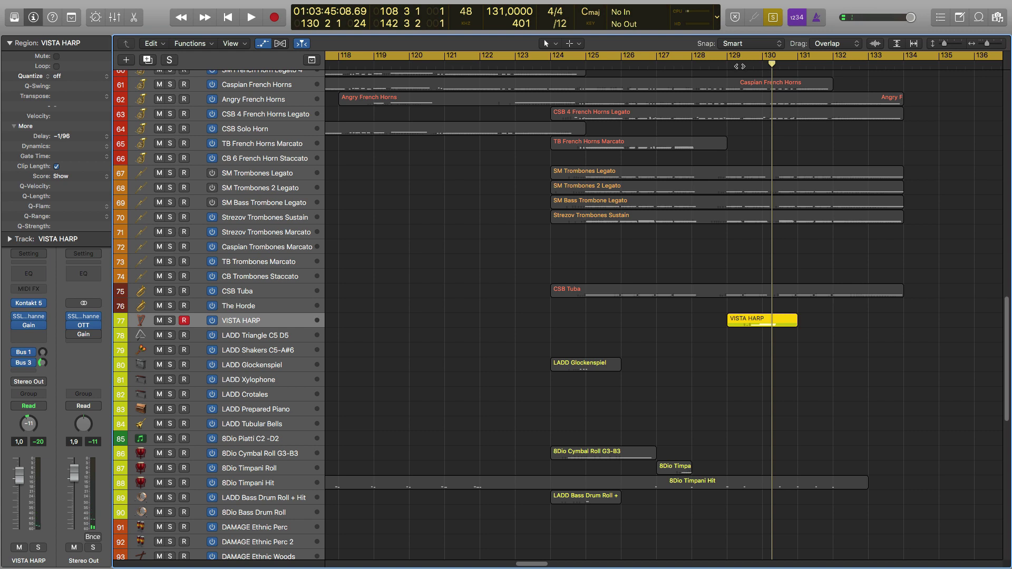
click(737, 65)
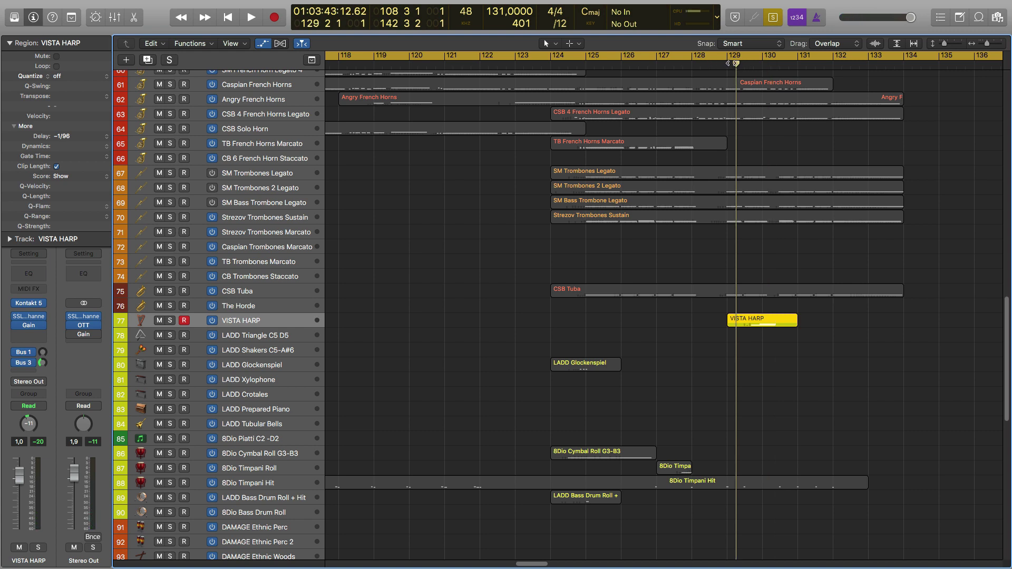
key(ctrl+s)
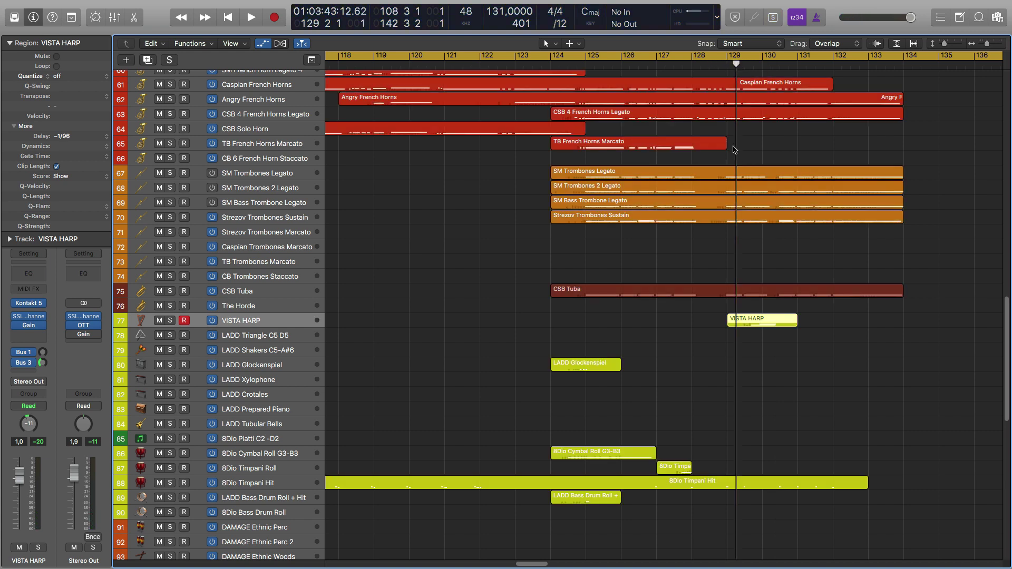
key(ctrl+s)
click(733, 65)
key(space)
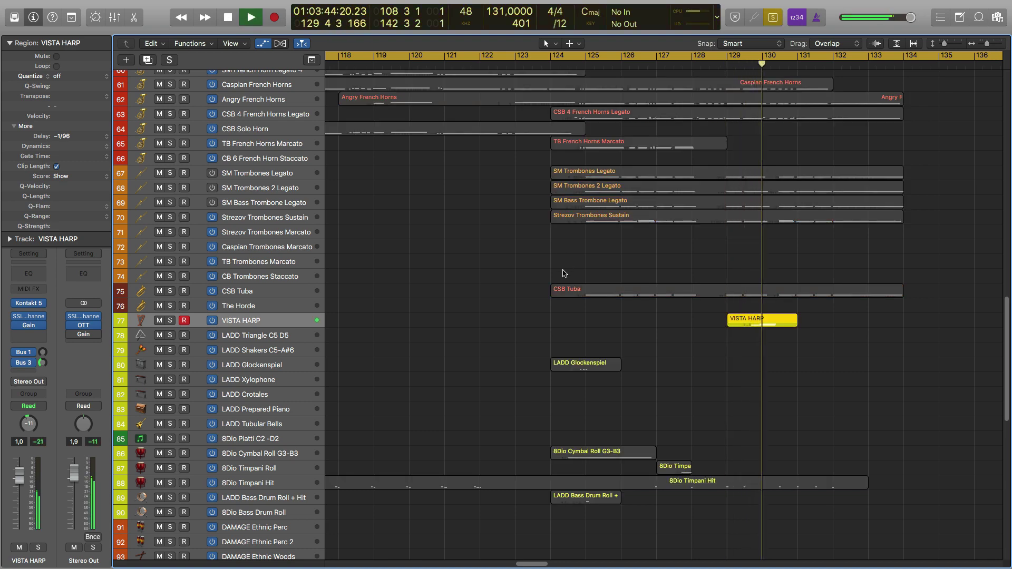
Examine the harp notes and modulation curve in the Piano Roll, close the editor, then stop playback and turn solo off.
key(e)
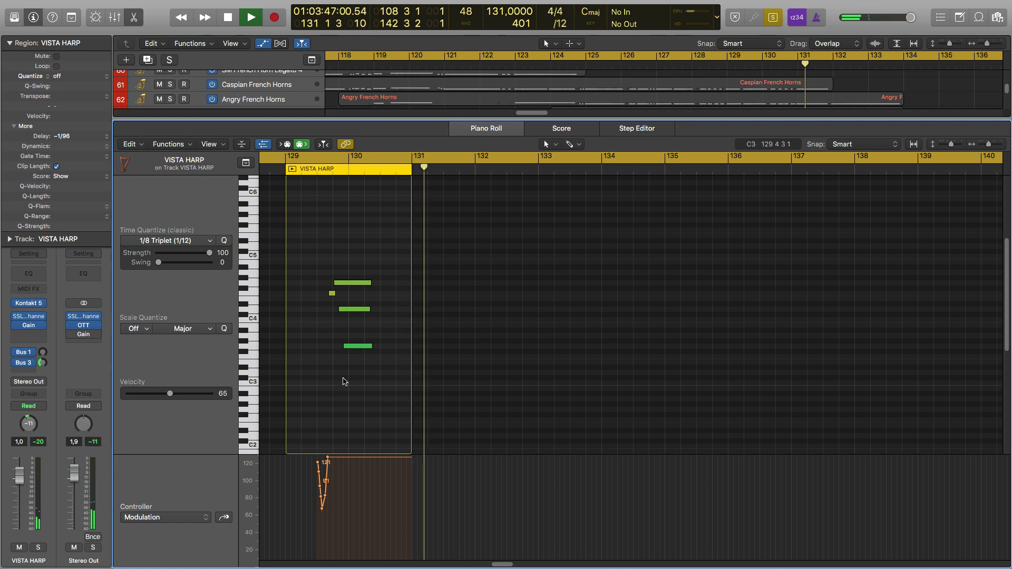
key(e)
key(space)
key(ctrl+s)
Select the SM French Horn Legato track and look over the arrangement from the brass through woodwinds and strings to the first tracks.
key(super+Left)
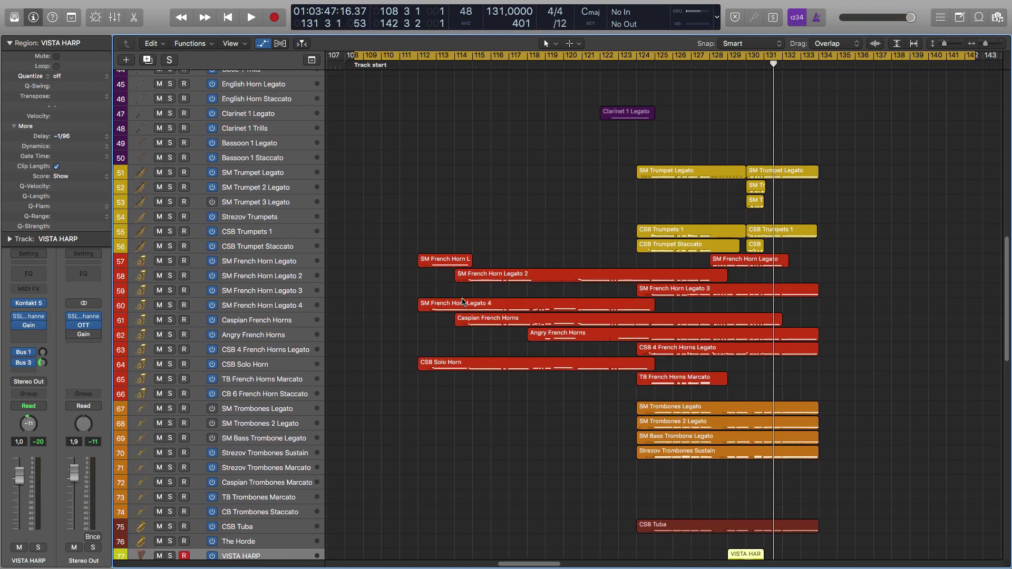
scroll(461, 299, up, 3)
scroll(453, 299, down, 5)
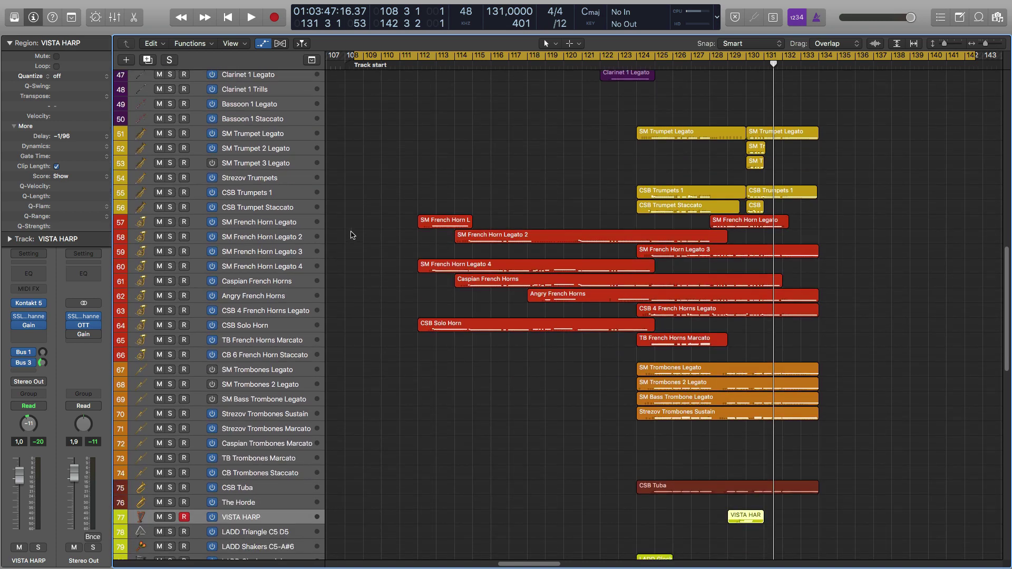
click(304, 222)
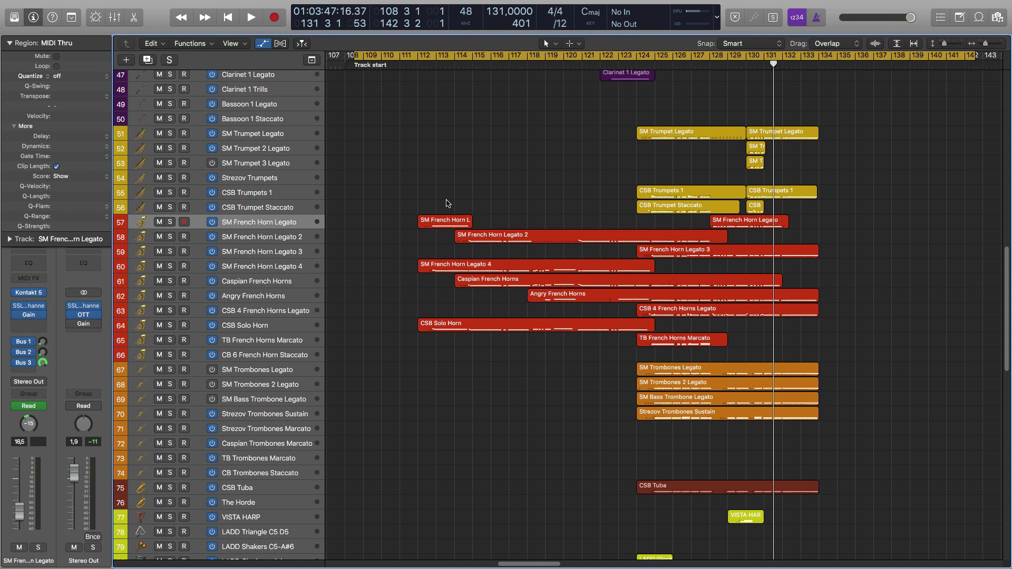
scroll(446, 203, up, 5)
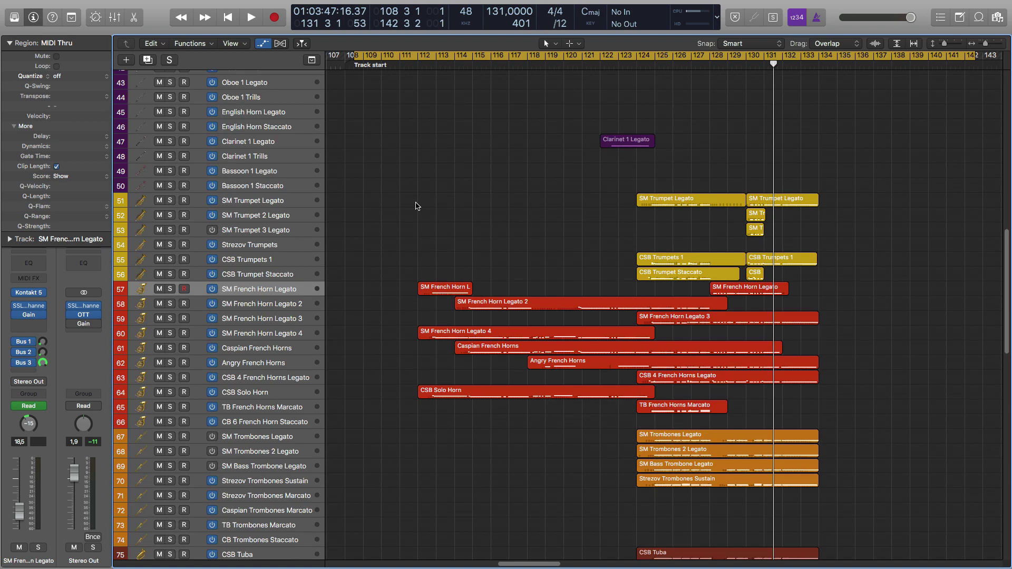
scroll(416, 205, up, 12)
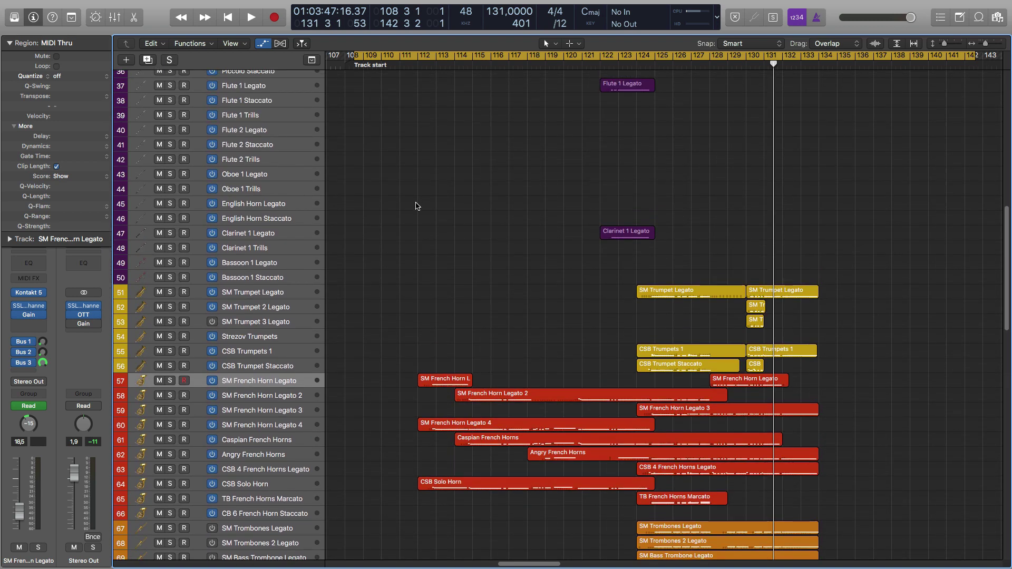
scroll(416, 206, up, 13)
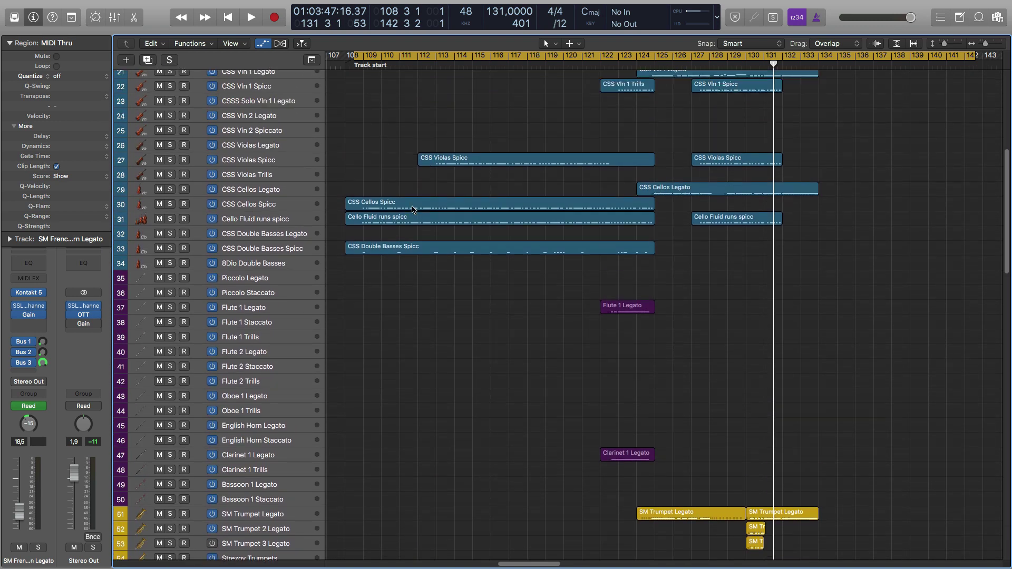
scroll(363, 318, up, 8)
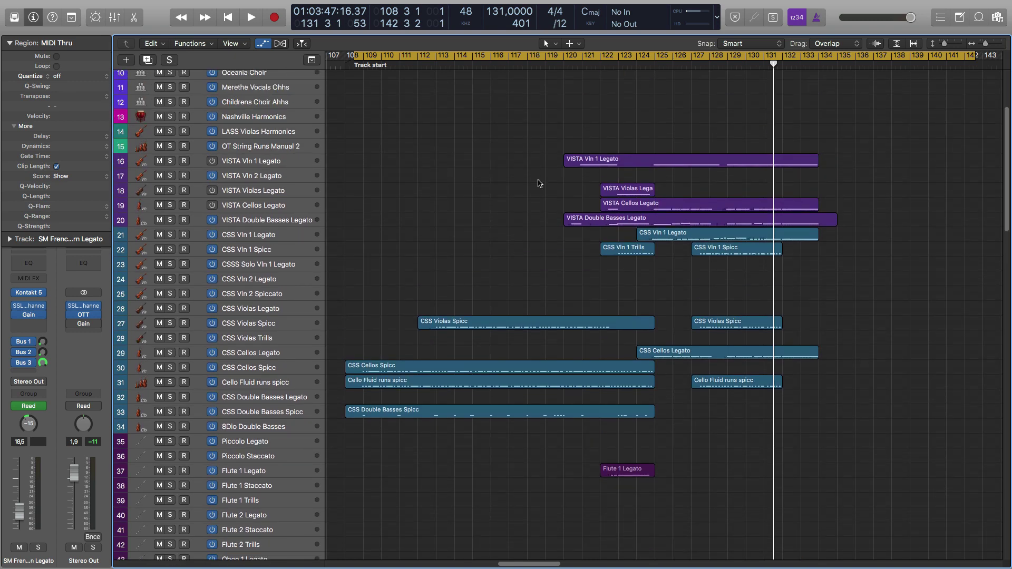
scroll(519, 183, up, 9)
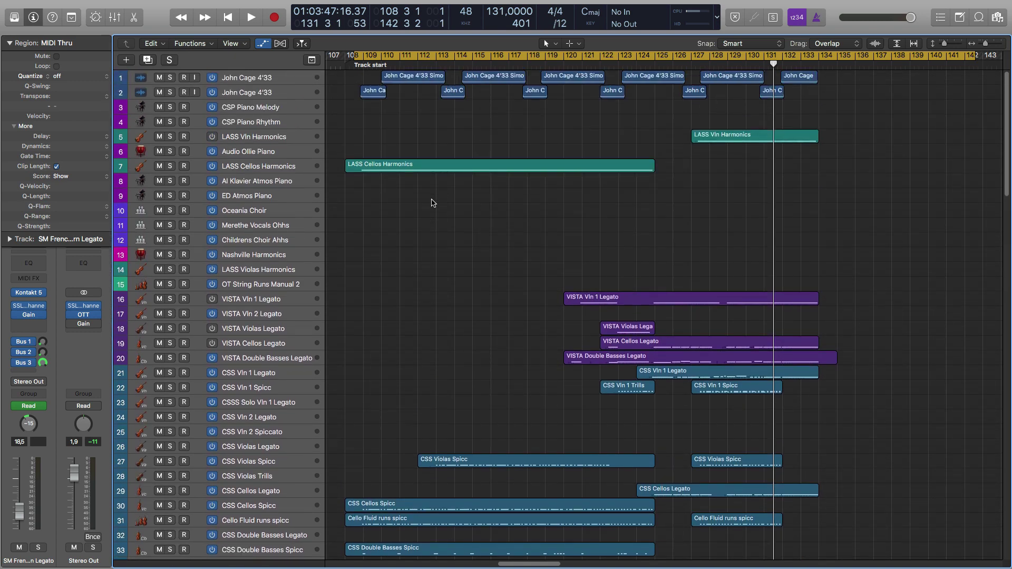
scroll(435, 202, down, 8)
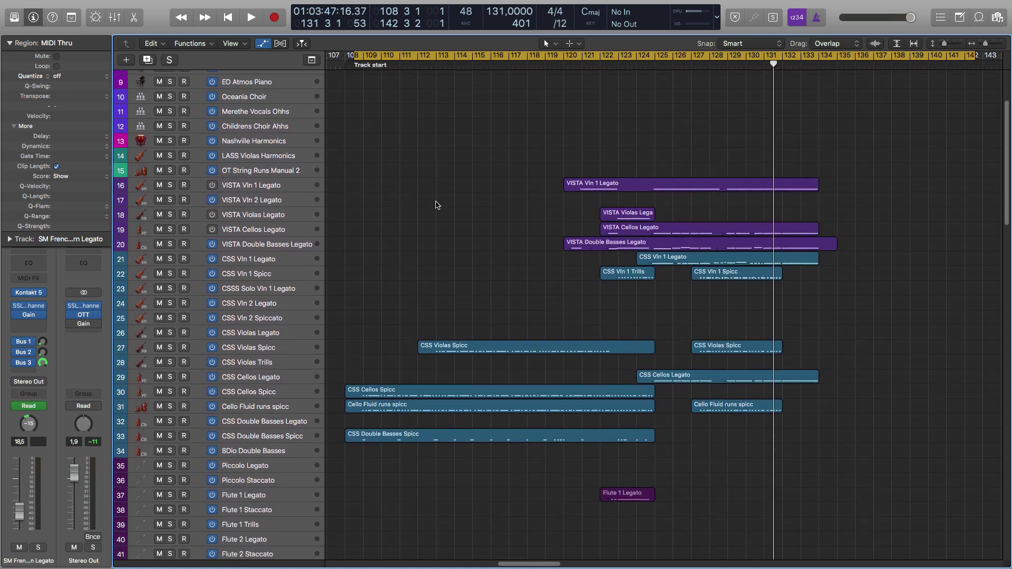